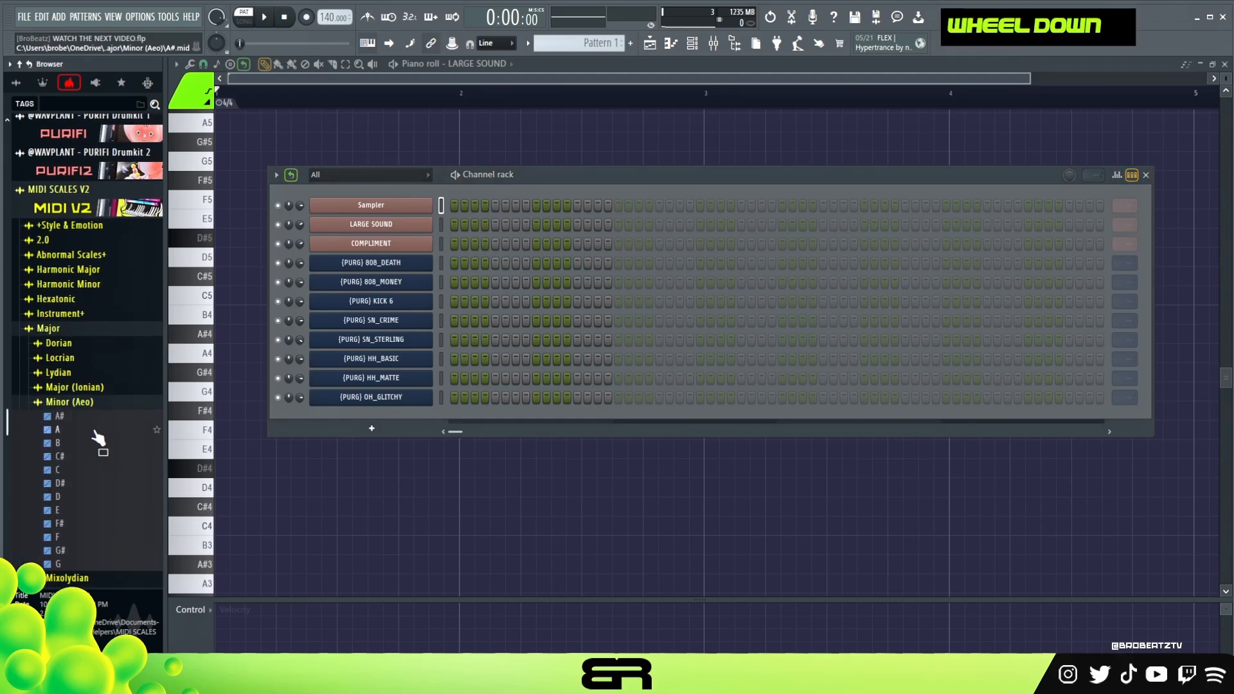
Load the F MIDI file from Minor (Aeo) onto the Sampler channel and rename the channel F Min.
{"action": "left_click_drag", "start_coordinate": [57, 457], "coordinate": [359, 202]}
{"action": "key", "text": "Return"}
{"action": "right_click", "coordinate": [442, 201]}
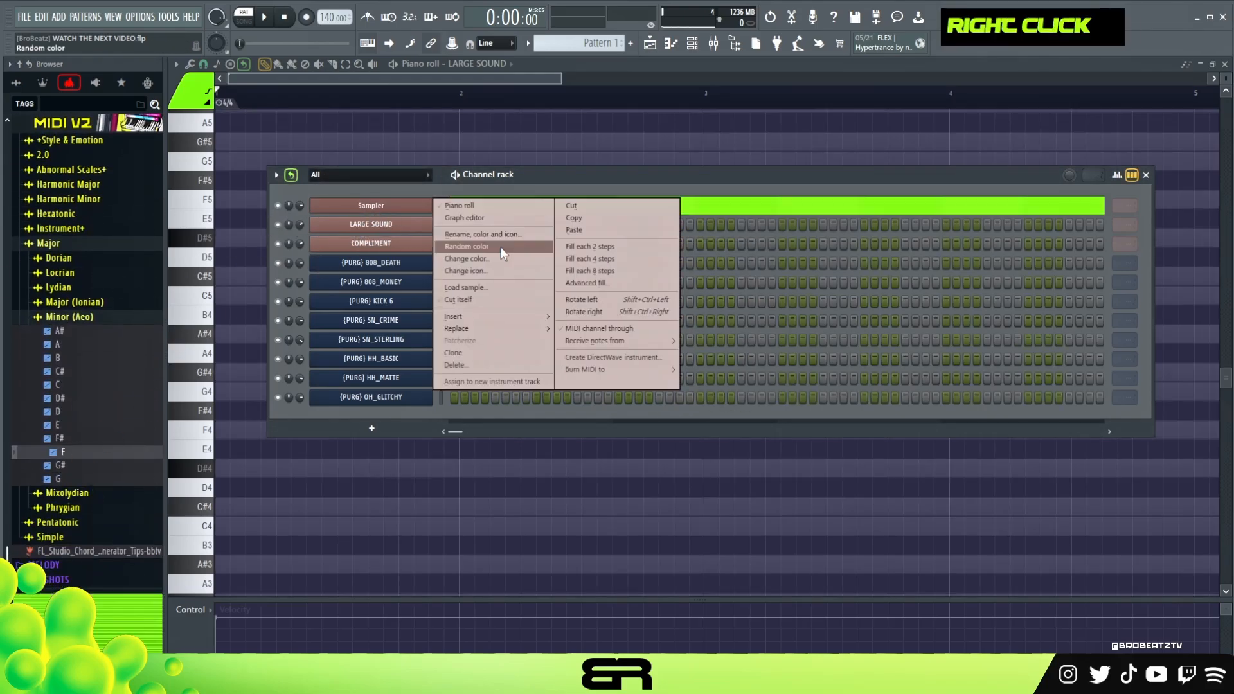
{"action": "left_click", "coordinate": [496, 246]}
{"action": "type", "text": "F Min"}
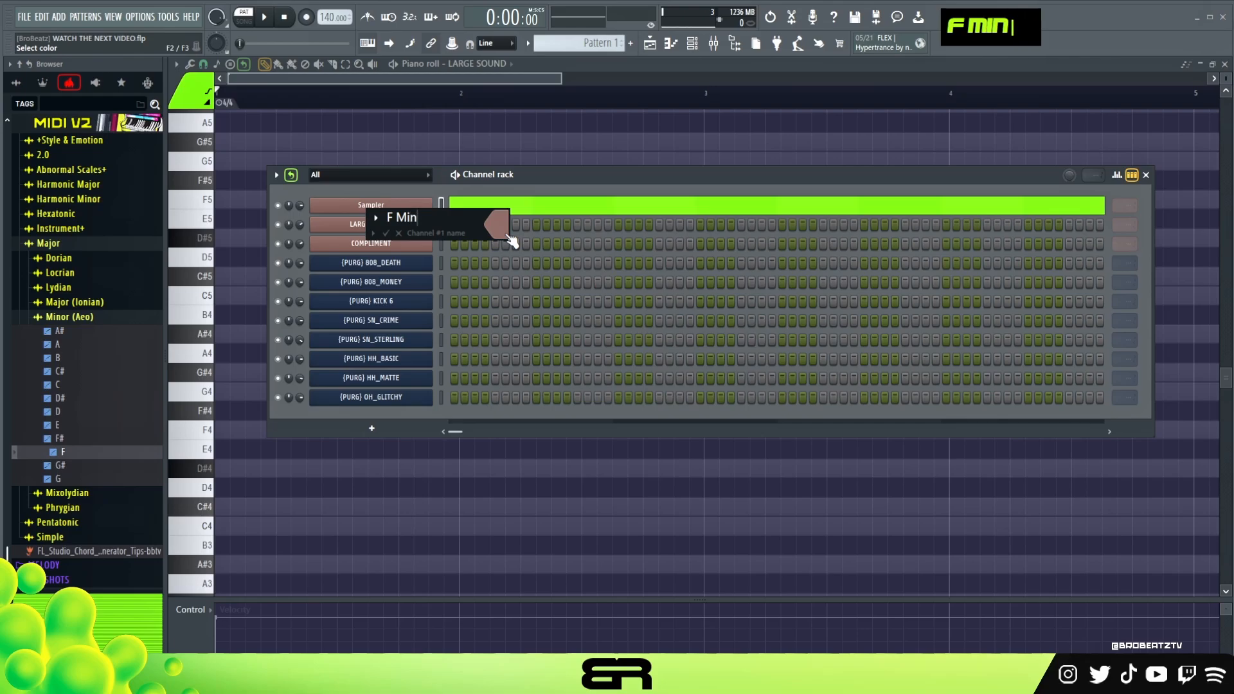
{"action": "key", "text": "Return"}
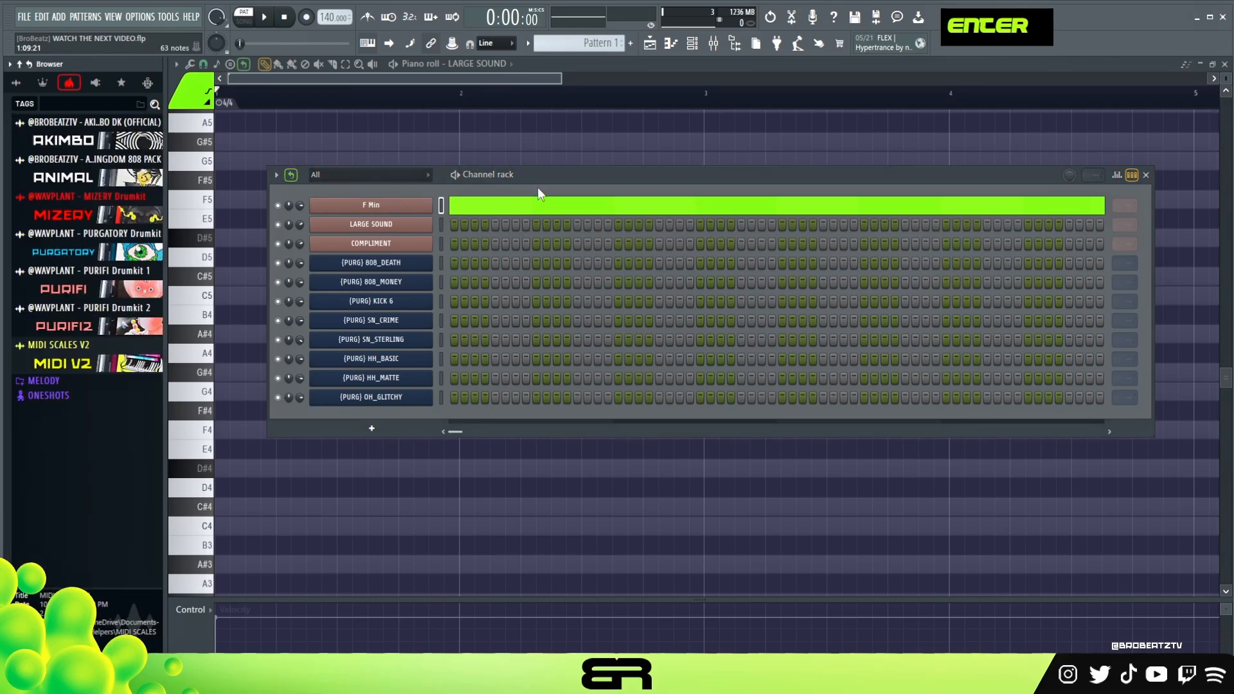
{"action": "left_click_drag", "start_coordinate": [549, 173], "coordinate": [556, 162]}
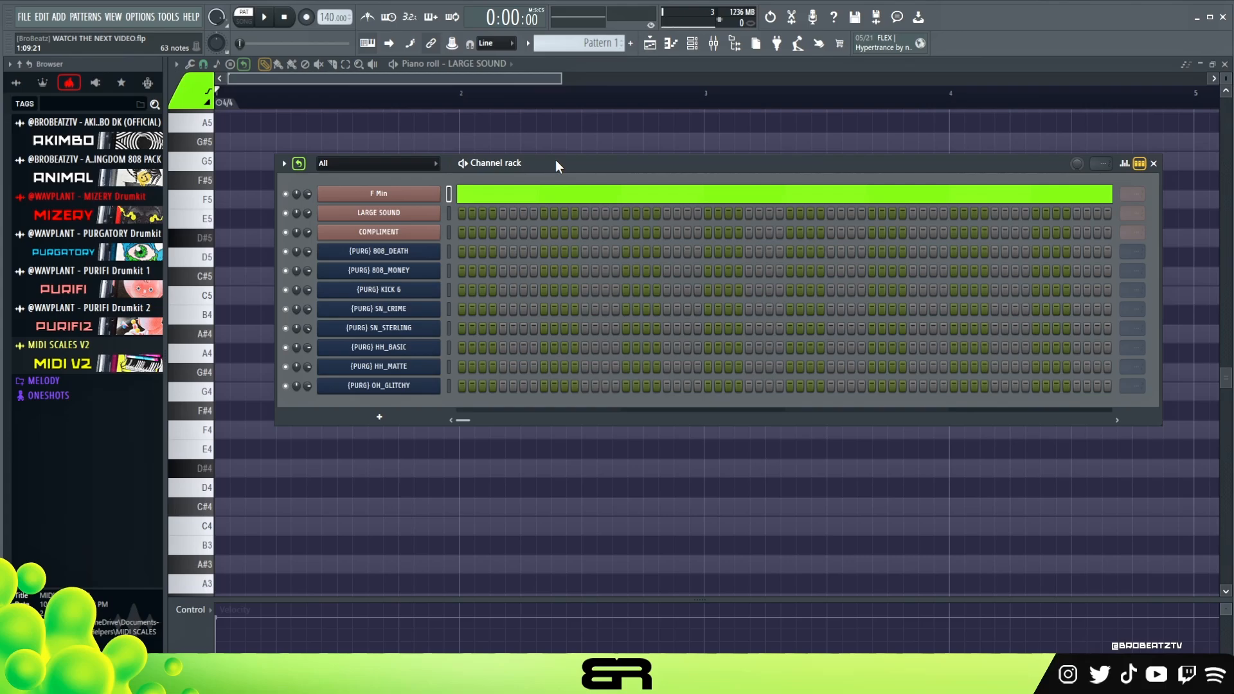
Place 808_DEATH hits on steps 1 and 7, and SN_STERLING hits on steps 9, 19 and 25.
{"action": "left_click", "coordinate": [526, 253]}
{"action": "right_click", "coordinate": [523, 252]}
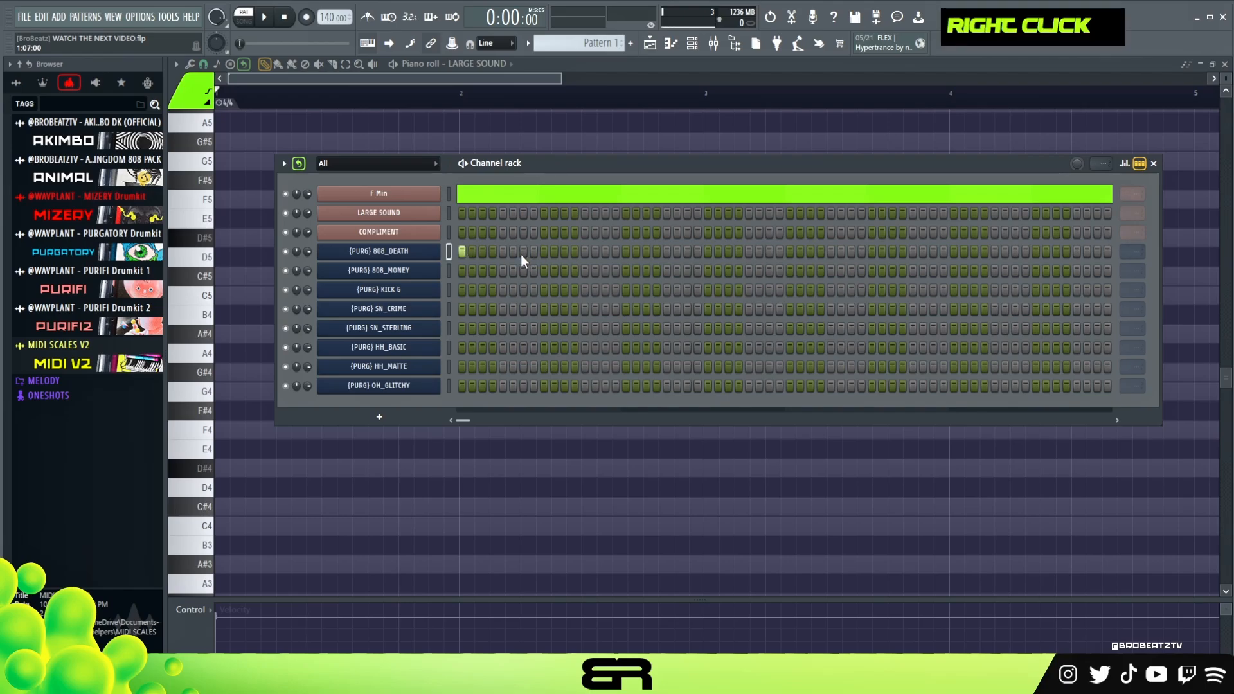
{"action": "left_click", "coordinate": [520, 253]}
{"action": "left_click", "coordinate": [544, 328]}
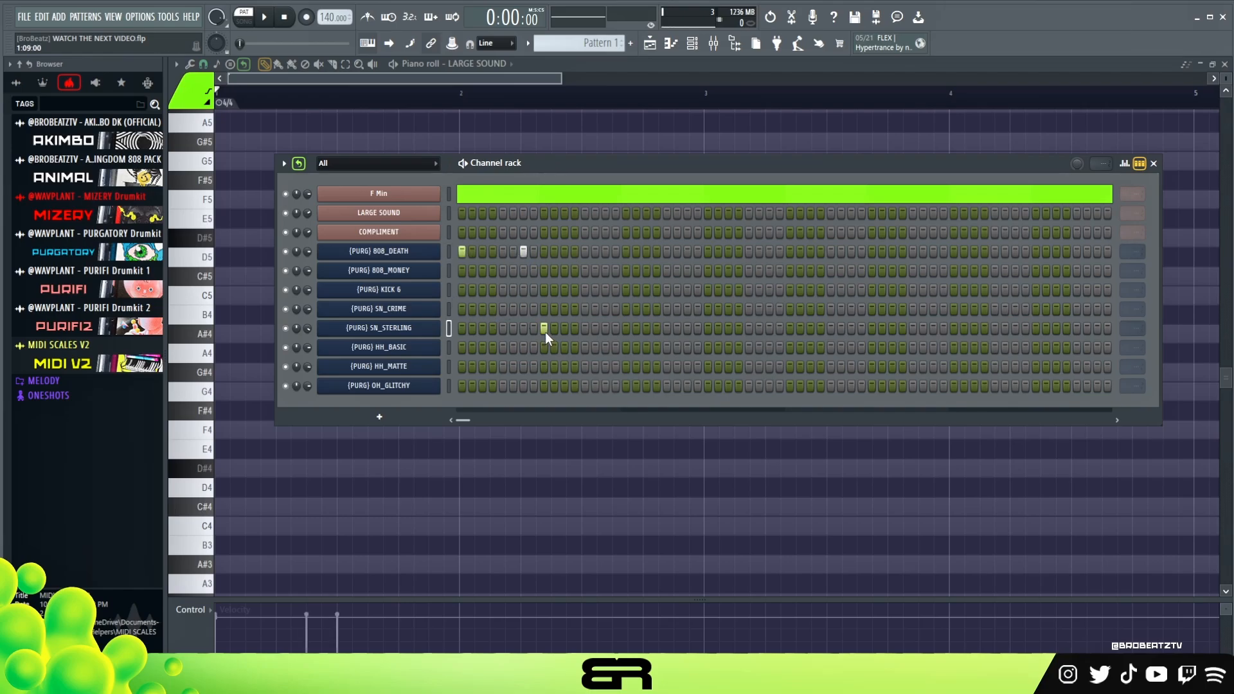
{"action": "double_click", "coordinate": [422, 326], "text": "ctrl"}
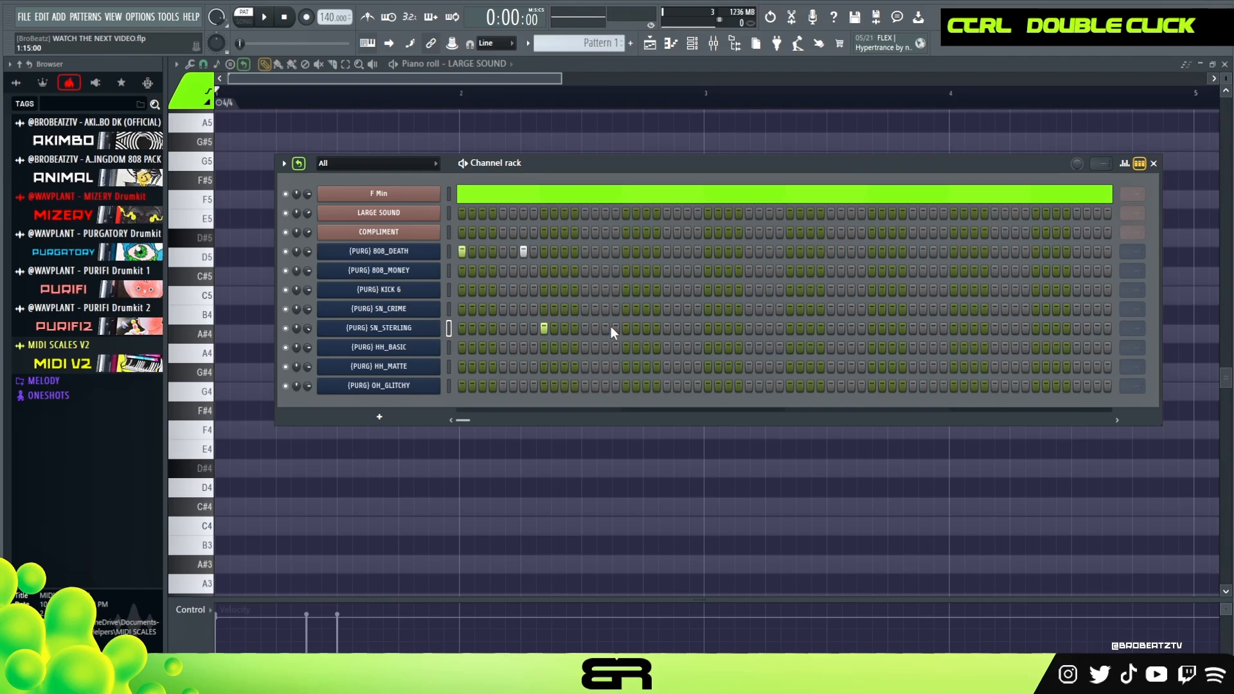
{"action": "left_click", "coordinate": [645, 328]}
{"action": "left_click", "coordinate": [708, 328]}
Program OH_GLITCHY on steps 1, 2, 3, 5, 7, 9, 11, 13, 15, 17, 18, 19, 21, 23, 25 and 27, and play the pattern.
{"action": "left_click", "coordinate": [462, 385]}
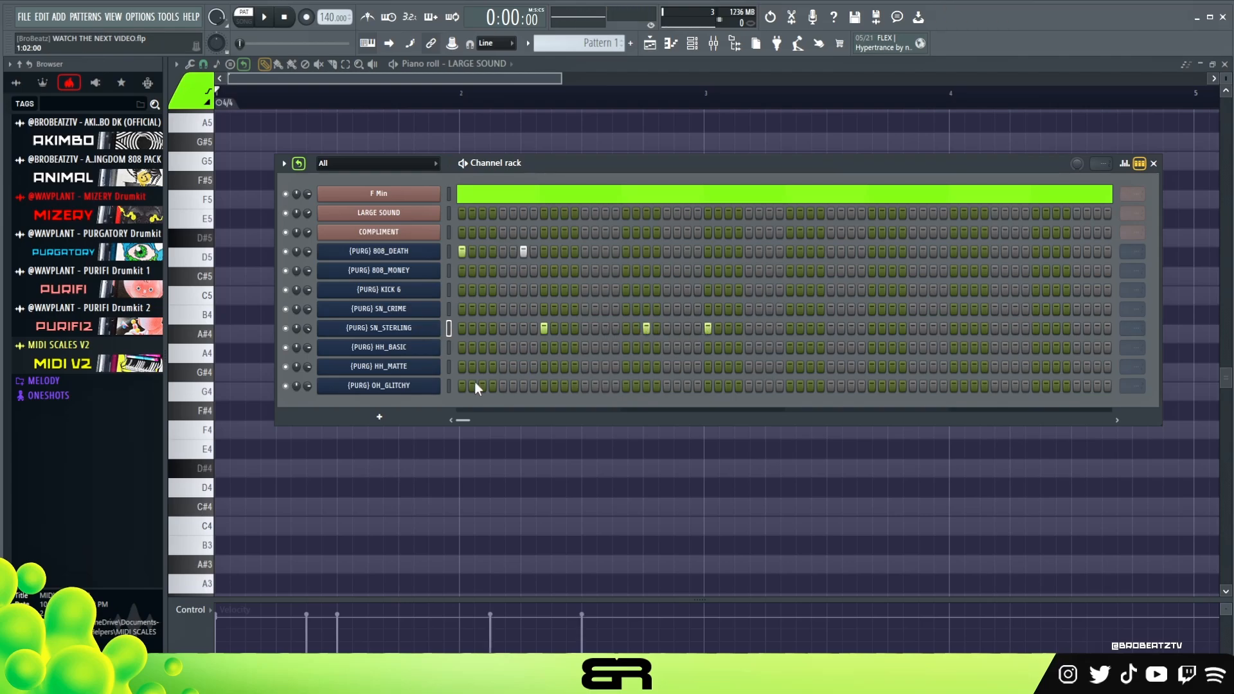
{"action": "left_click", "coordinate": [471, 386]}
{"action": "left_click", "coordinate": [482, 385]}
{"action": "left_click", "coordinate": [503, 386]}
{"action": "left_click", "coordinate": [523, 386]}
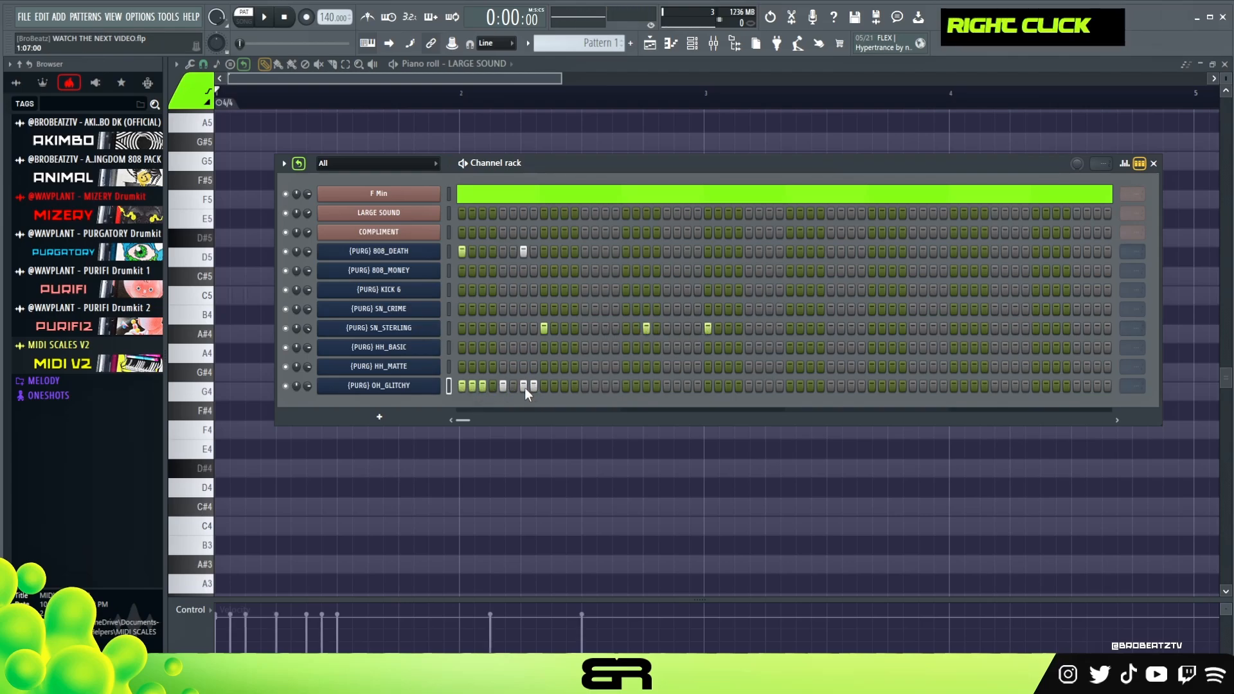
{"action": "left_click", "coordinate": [544, 385]}
{"action": "left_click", "coordinate": [564, 386]}
{"action": "left_click", "coordinate": [584, 386]}
{"action": "left_click", "coordinate": [595, 386]}
{"action": "left_click", "coordinate": [605, 386]}
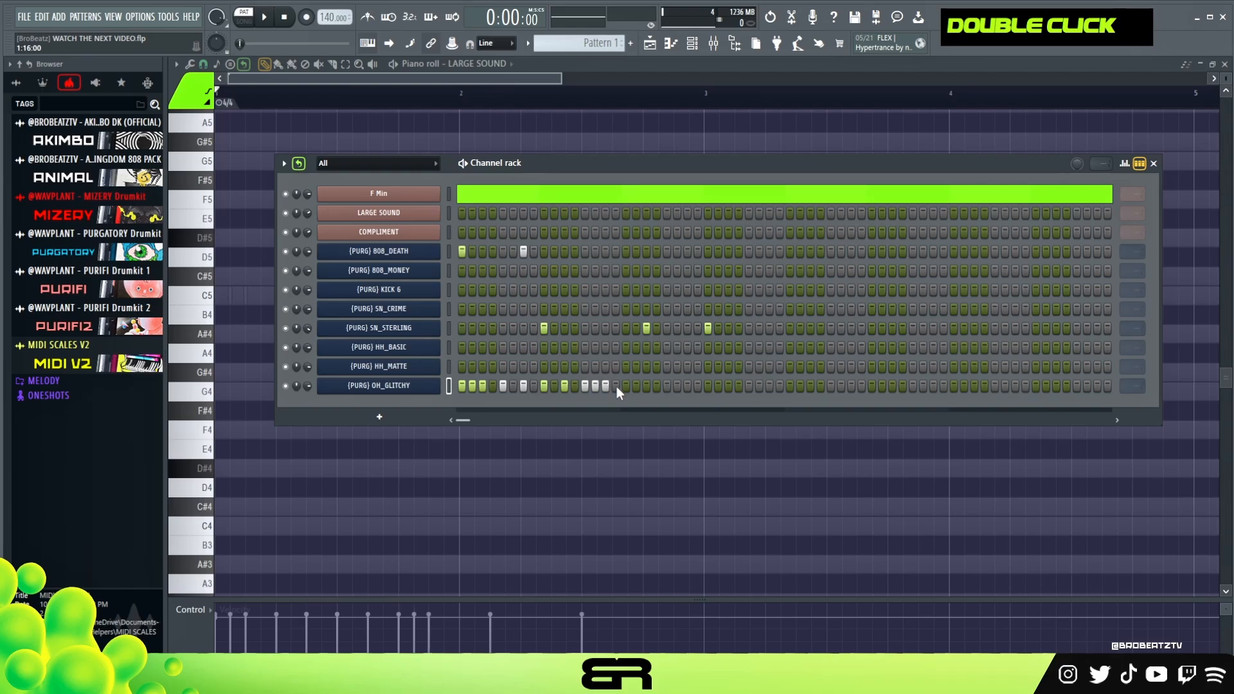
{"action": "right_click", "coordinate": [605, 385]}
{"action": "right_click", "coordinate": [595, 385]}
{"action": "left_click", "coordinate": [605, 385]}
{"action": "left_click", "coordinate": [626, 386]}
{"action": "left_click", "coordinate": [636, 385]}
{"action": "left_click", "coordinate": [646, 385]}
{"action": "left_click", "coordinate": [688, 385]}
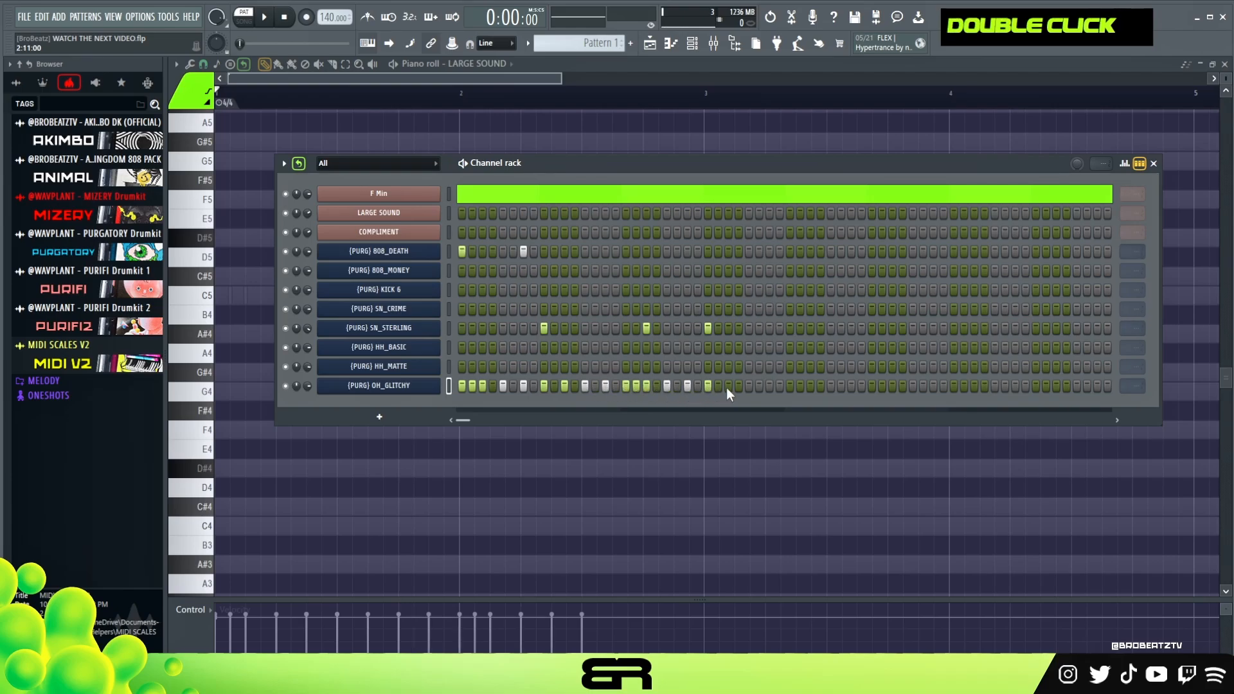
{"action": "left_click", "coordinate": [727, 386]}
{"action": "key", "text": "space"}
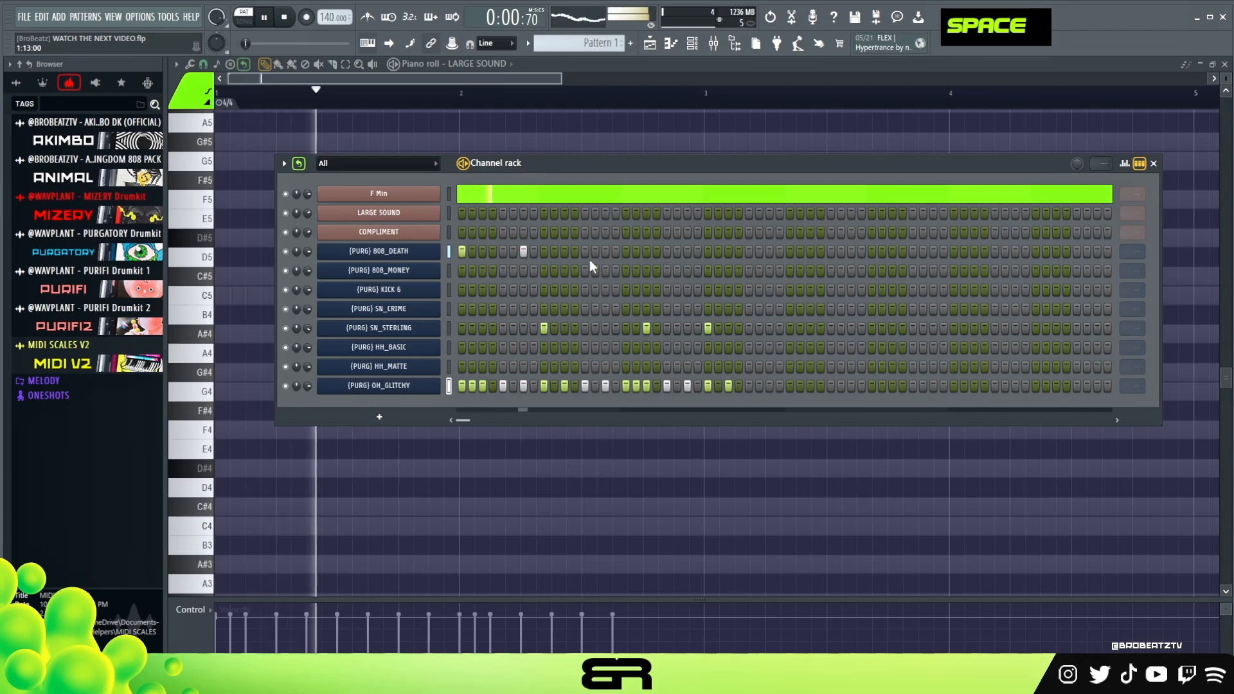
{"action": "key", "text": "space"}
Cut the step pattern from OH_GLITCHY, paste it onto HH_MATTE and play the beat.
{"action": "right_click", "coordinate": [442, 384]}
{"action": "left_click", "coordinate": [588, 388]}
{"action": "right_click", "coordinate": [402, 372]}
{"action": "right_click", "coordinate": [429, 368]}
{"action": "left_click", "coordinate": [600, 389]}
{"action": "key", "text": "space"}
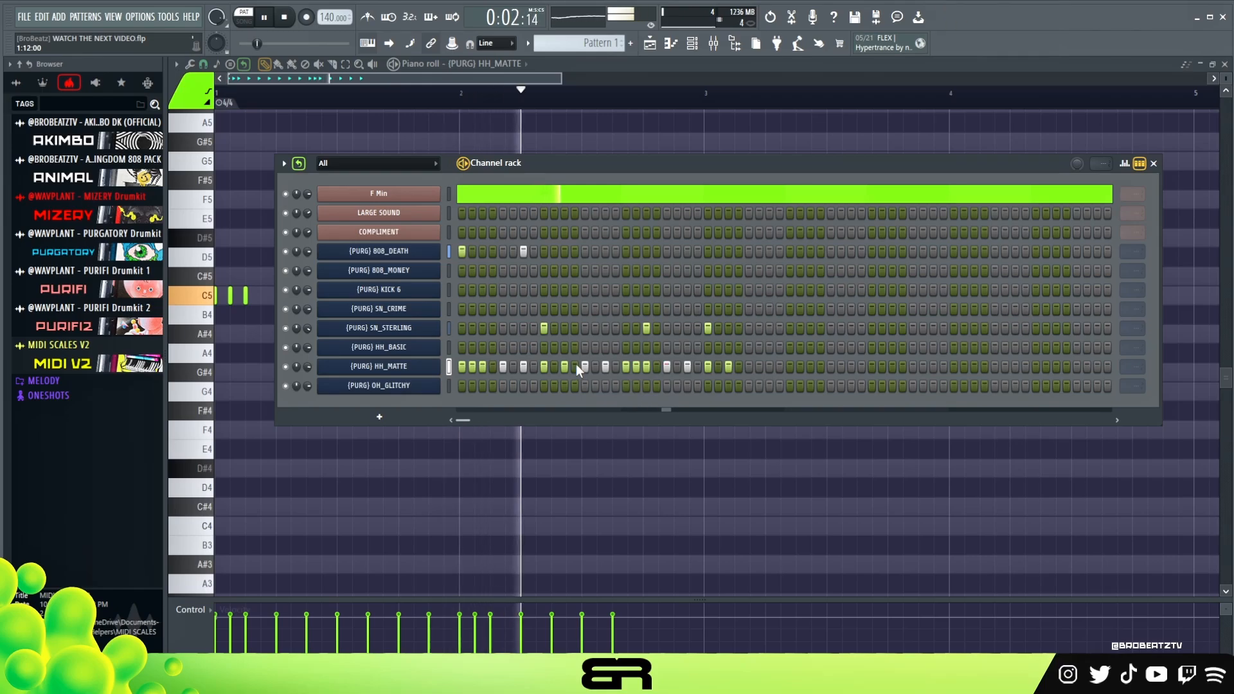
{"action": "key", "text": "space"}
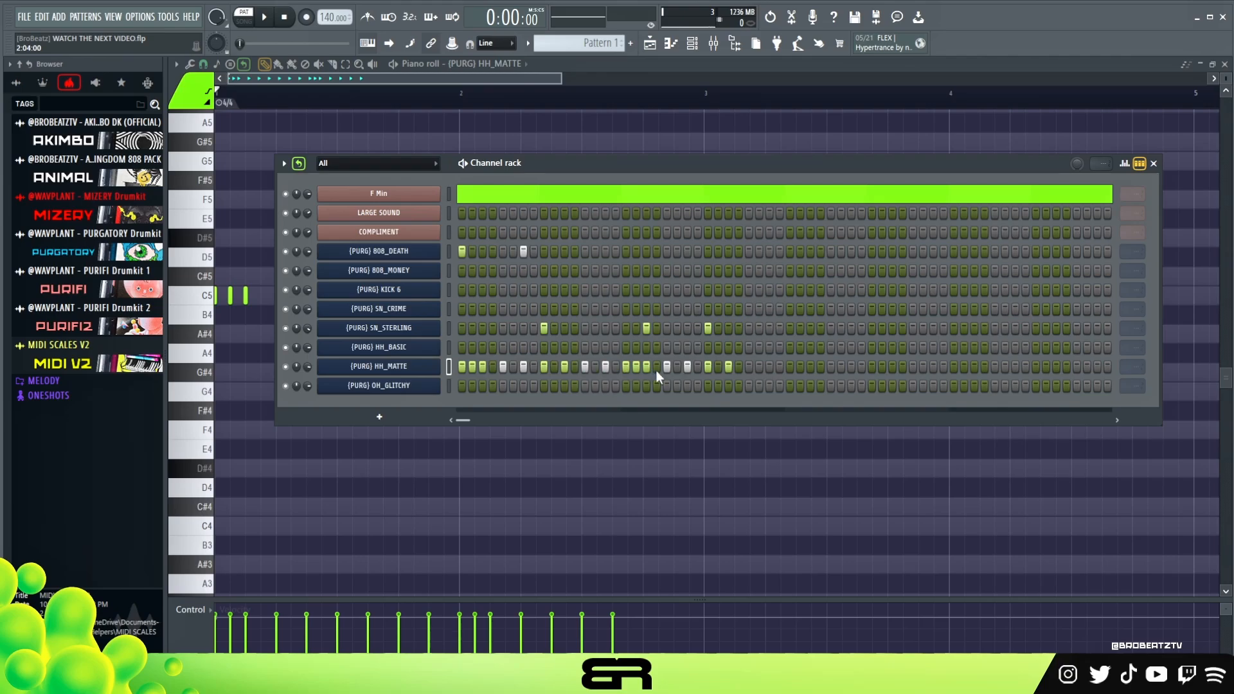
Clear all steps from the HH_MATTE, SN_STERLING and 808_DEATH channels.
{"action": "left_click_drag", "start_coordinate": [730, 368], "coordinate": [460, 367]}
{"action": "left_click_drag", "start_coordinate": [713, 327], "coordinate": [541, 328]}
{"action": "left_click_drag", "start_coordinate": [531, 255], "coordinate": [458, 258]}
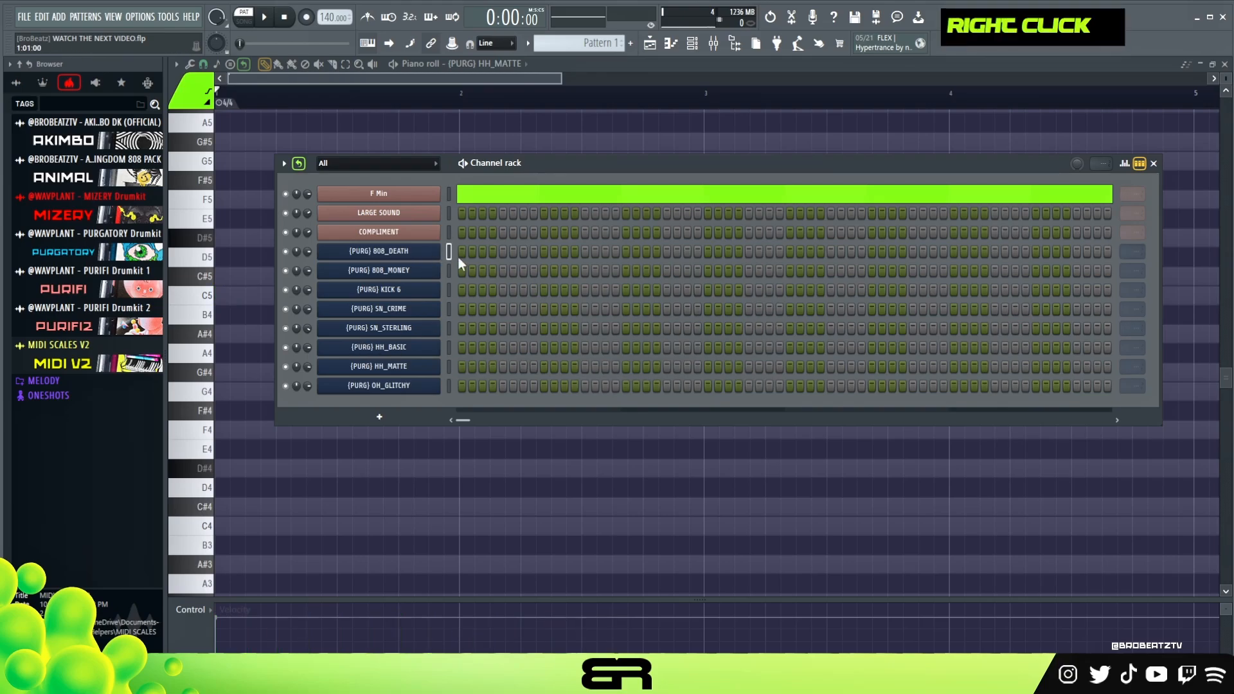
Open the LARGE SOUND channel's Serum 2 instrument to view and audition its preset.
{"action": "left_click", "coordinate": [379, 212]}
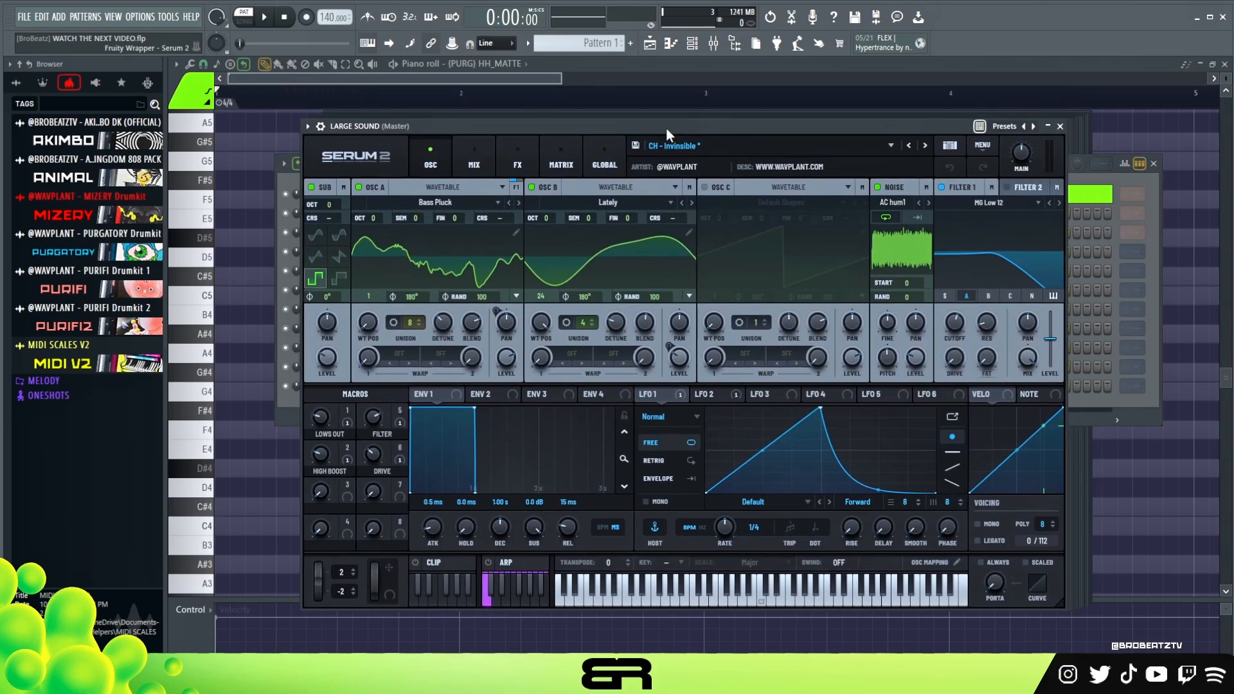
{"action": "left_click_drag", "start_coordinate": [666, 129], "coordinate": [661, 108]}
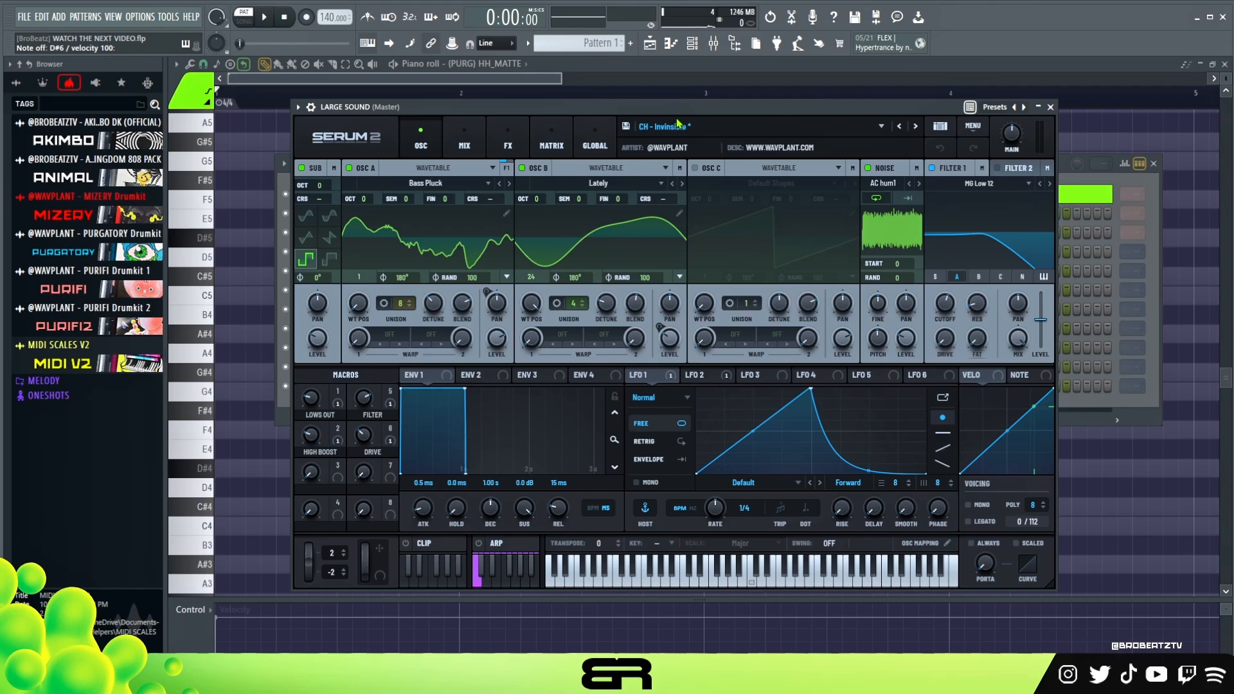
{"action": "left_click_drag", "start_coordinate": [683, 111], "coordinate": [695, 102]}
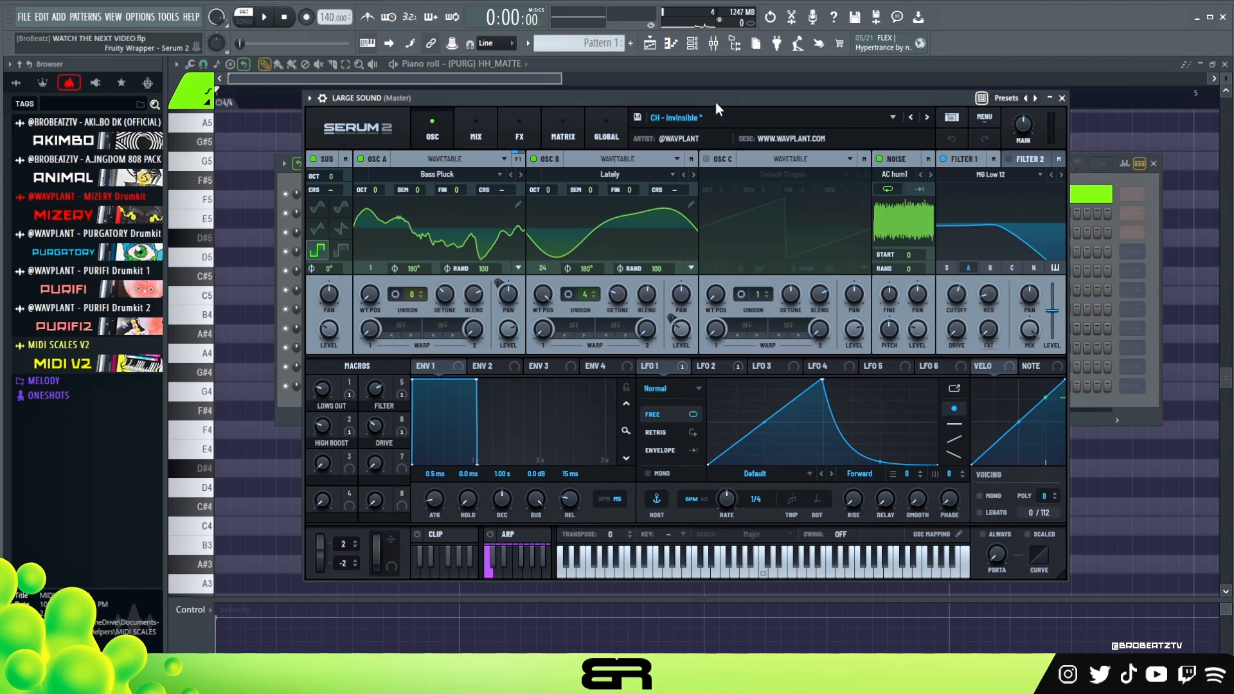
{"action": "mouse_move", "coordinate": [715, 102]}
{"action": "left_mouse_down"}
{"action": "mouse_move", "coordinate": [752, 98]}
{"action": "mouse_move", "coordinate": [724, 90]}
{"action": "left_mouse_up"}
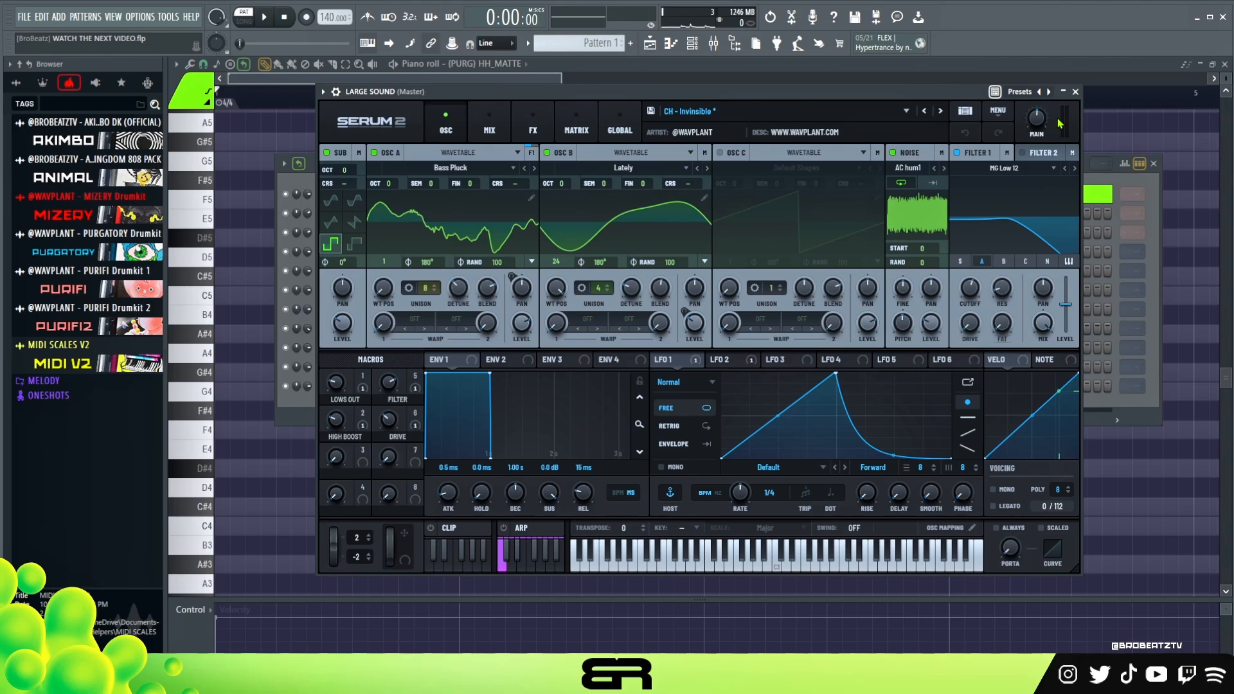
Delete the stray D#5 note and open the piano roll for the LARGE SOUND channel.
{"action": "left_click", "coordinate": [1101, 206]}
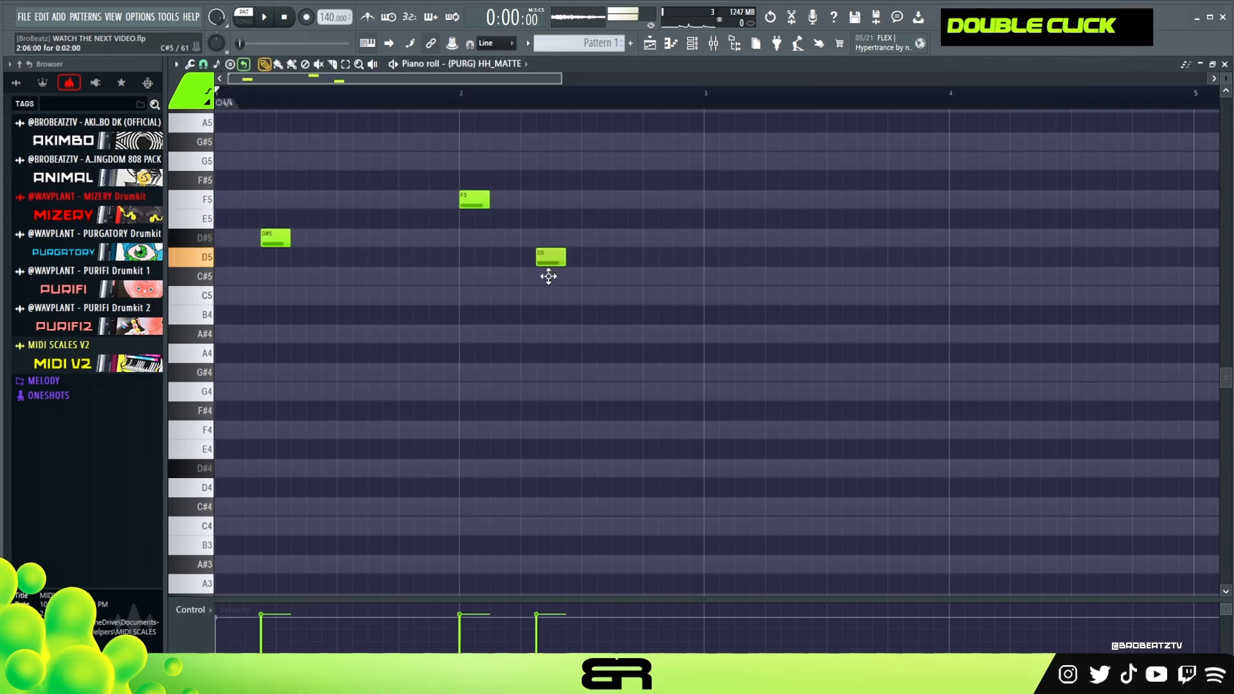
{"action": "right_click", "coordinate": [551, 257]}
{"action": "right_click", "coordinate": [474, 200]}
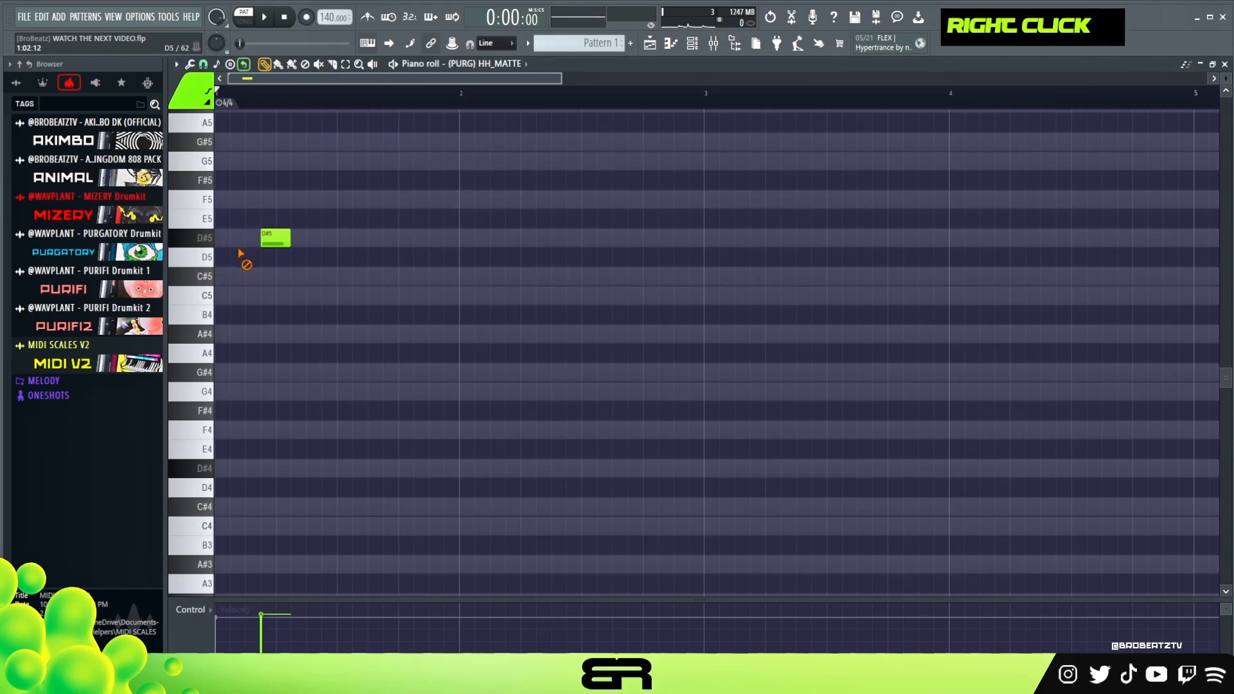
{"action": "right_click", "coordinate": [275, 238]}
{"action": "left_click", "coordinate": [692, 44]}
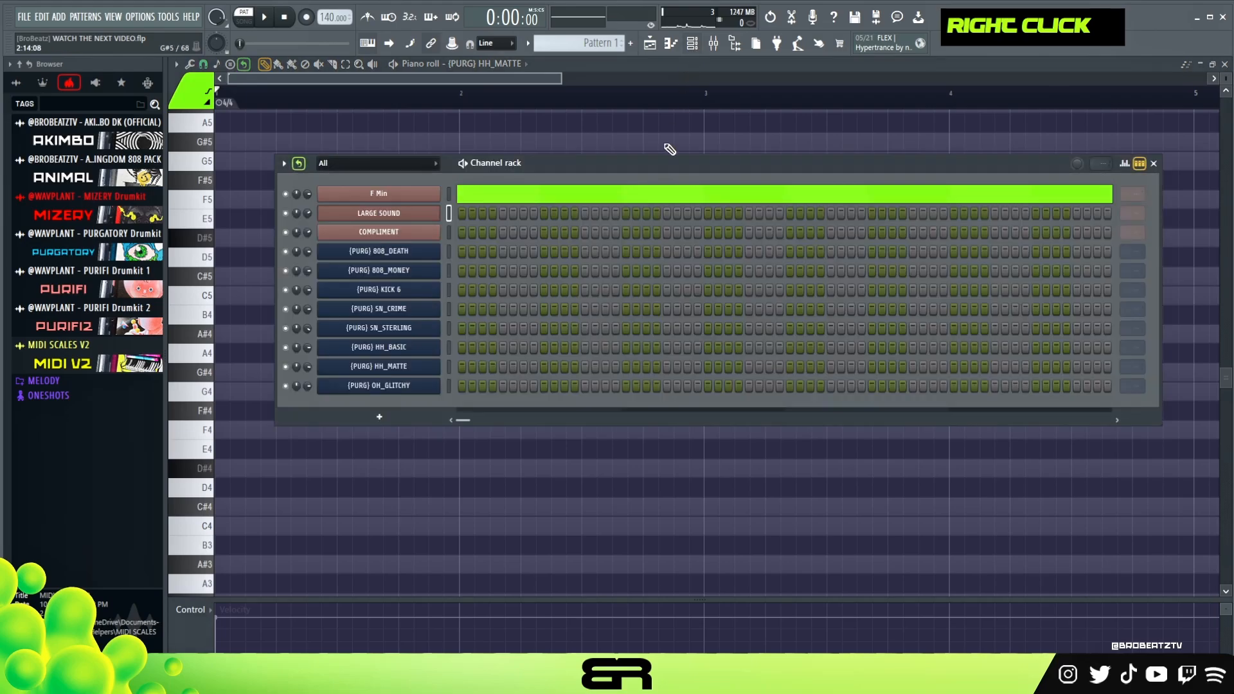
{"action": "right_click", "coordinate": [386, 214]}
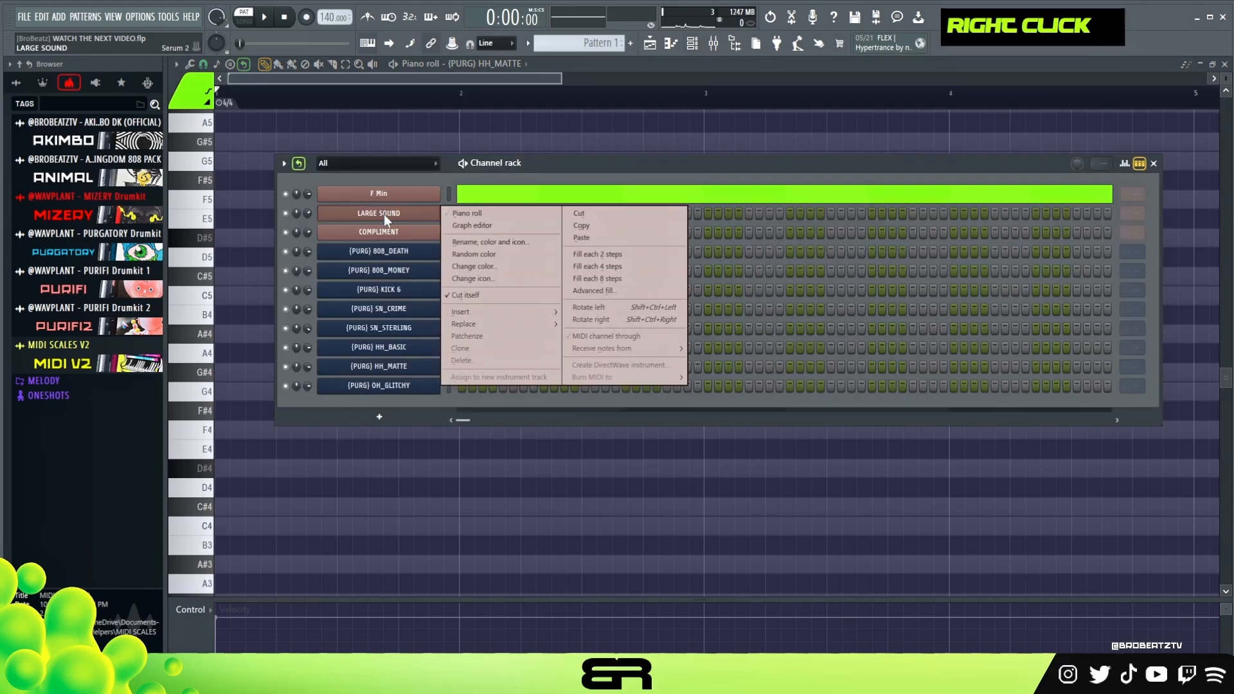
{"action": "left_click", "coordinate": [488, 213]}
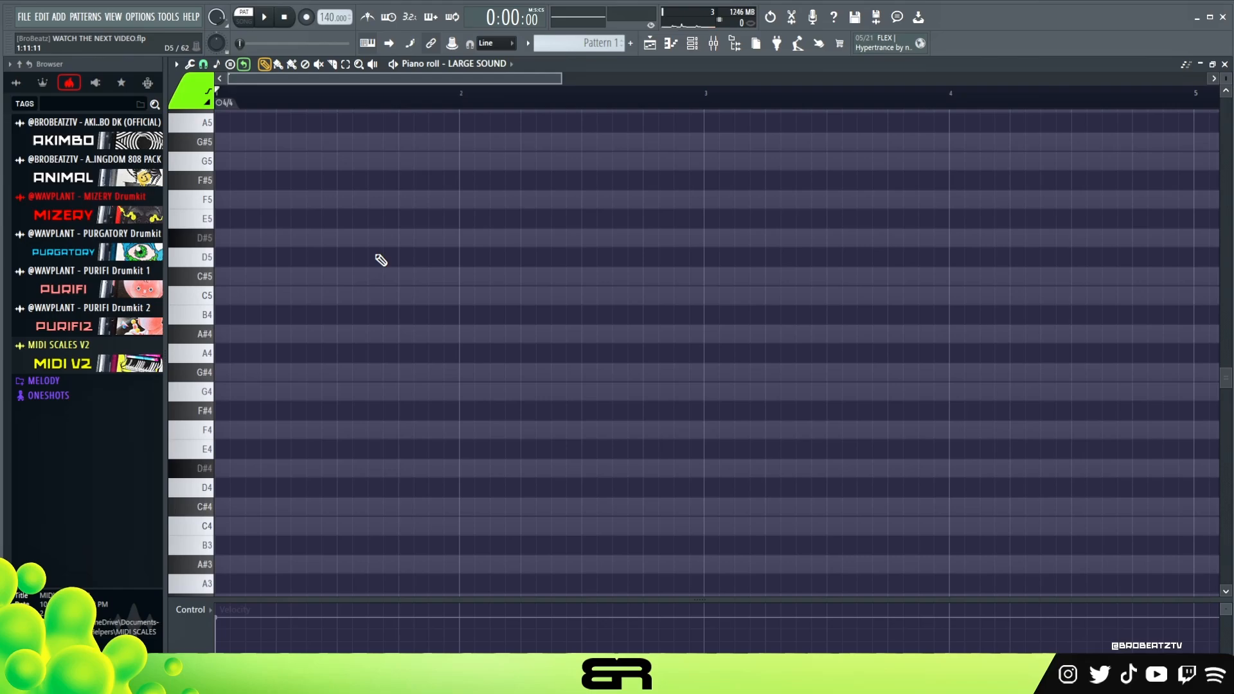
Draw a half-bar chord of F4, G4 and C5 at the start of bar 1 and play it.
{"action": "left_click", "coordinate": [248, 431]}
{"action": "left_click_drag", "start_coordinate": [244, 430], "coordinate": [248, 281]}
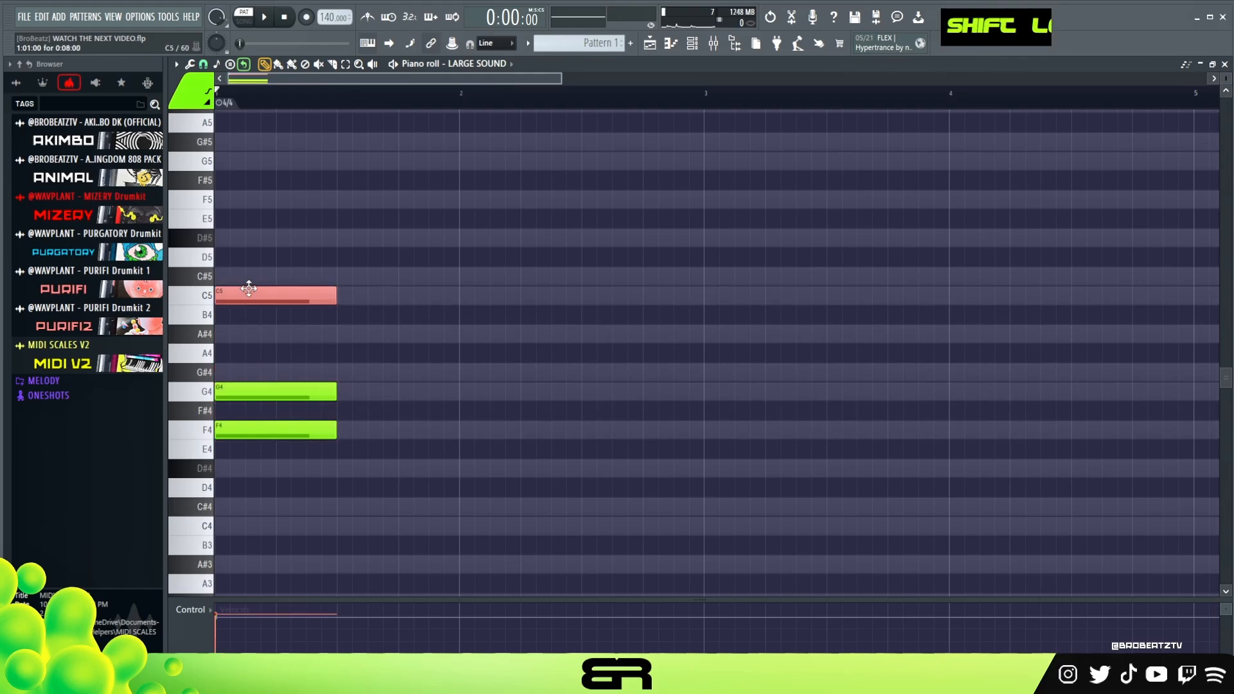
{"action": "key", "text": "space"}
{"action": "key", "text": "space"}
{"action": "key", "text": "space"}
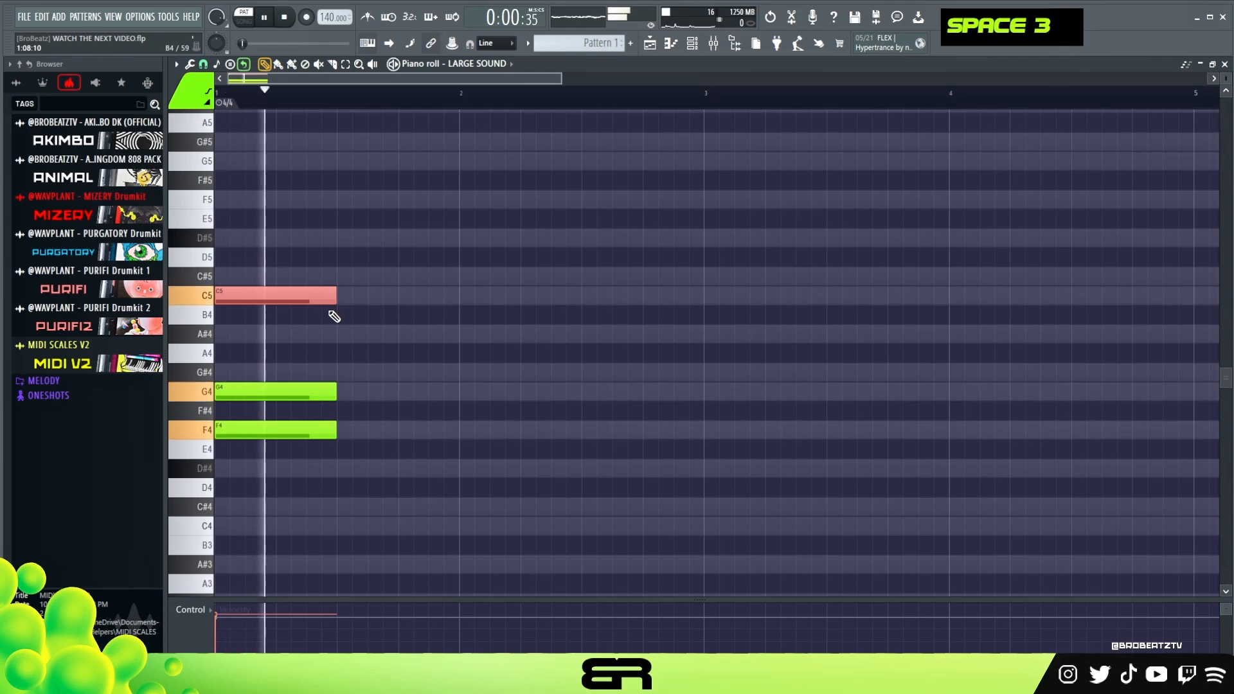
{"action": "key", "text": "space"}
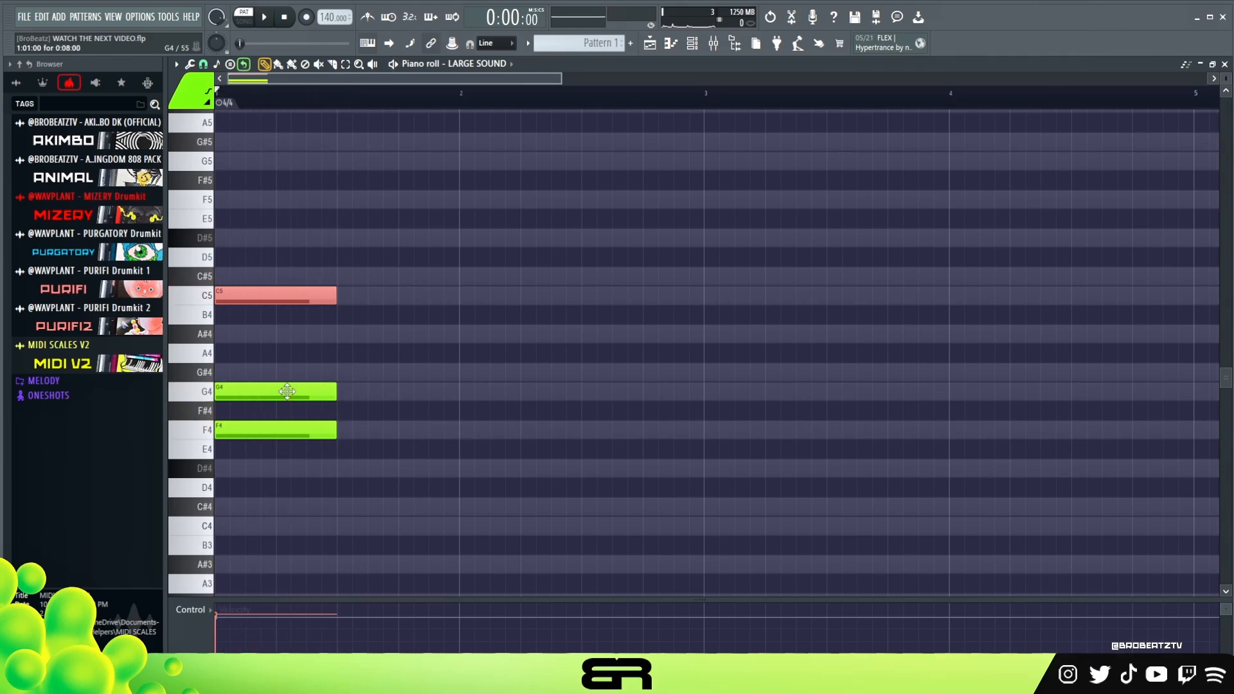
{"action": "key", "text": "space"}
Add a G5 note an octave above the chord's G4 and play the result.
{"action": "key", "text": "space"}
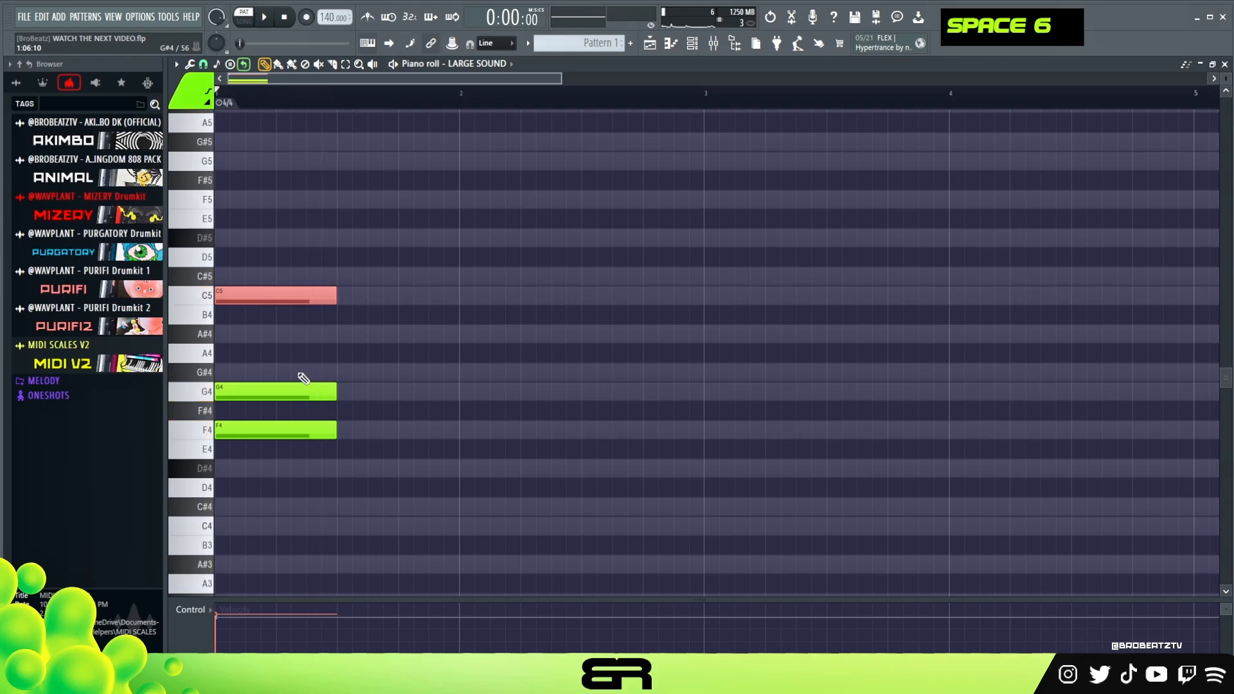
{"action": "mouse_move", "coordinate": [240, 397]}
{"action": "left_mouse_down", "text": "shift"}
{"action": "mouse_move", "coordinate": [267, 398]}
{"action": "mouse_move", "coordinate": [245, 393]}
{"action": "left_mouse_up", "text": "shift"}
{"action": "key", "text": "ctrl+Up"}
{"action": "key", "text": "space"}
{"action": "key", "text": "space"}
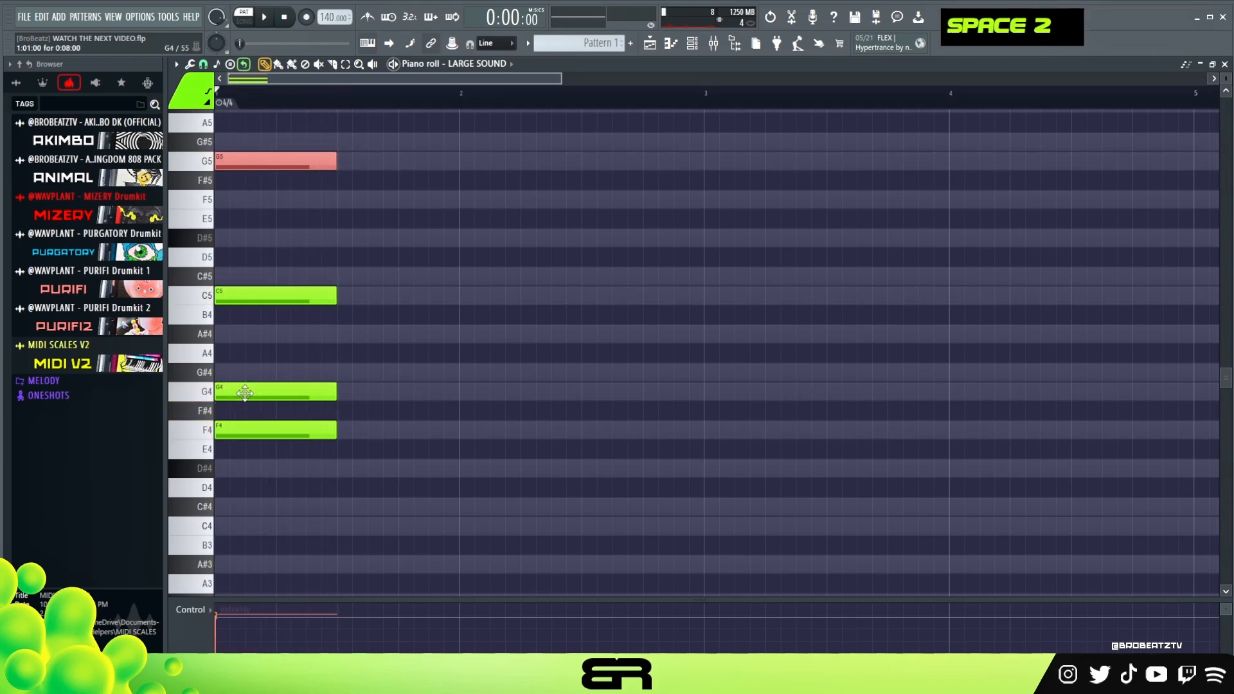
{"action": "key", "text": "space"}
{"action": "key", "text": "space"}
Copy F4, G4 and C5 into the second half of bar 1, trimming the G4 copy to three steps starting at step 11.
{"action": "left_click_drag", "start_coordinate": [321, 230], "coordinate": [366, 432], "text": "ctrl"}
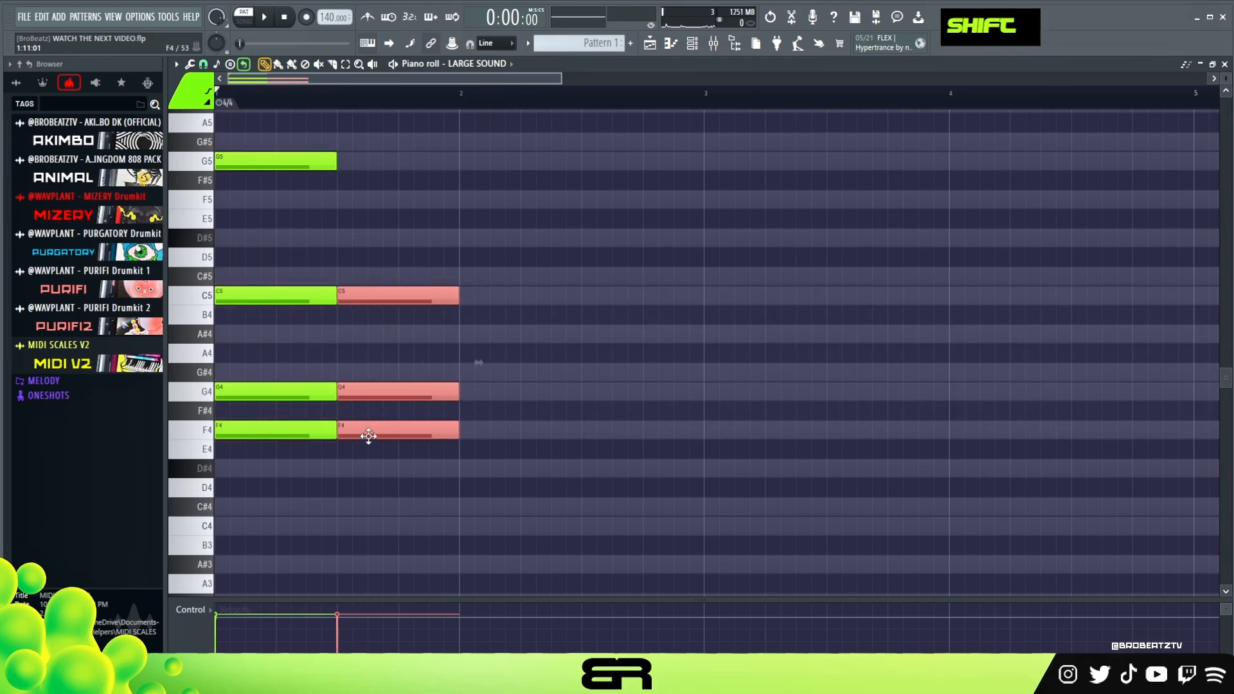
{"action": "right_click", "coordinate": [390, 478]}
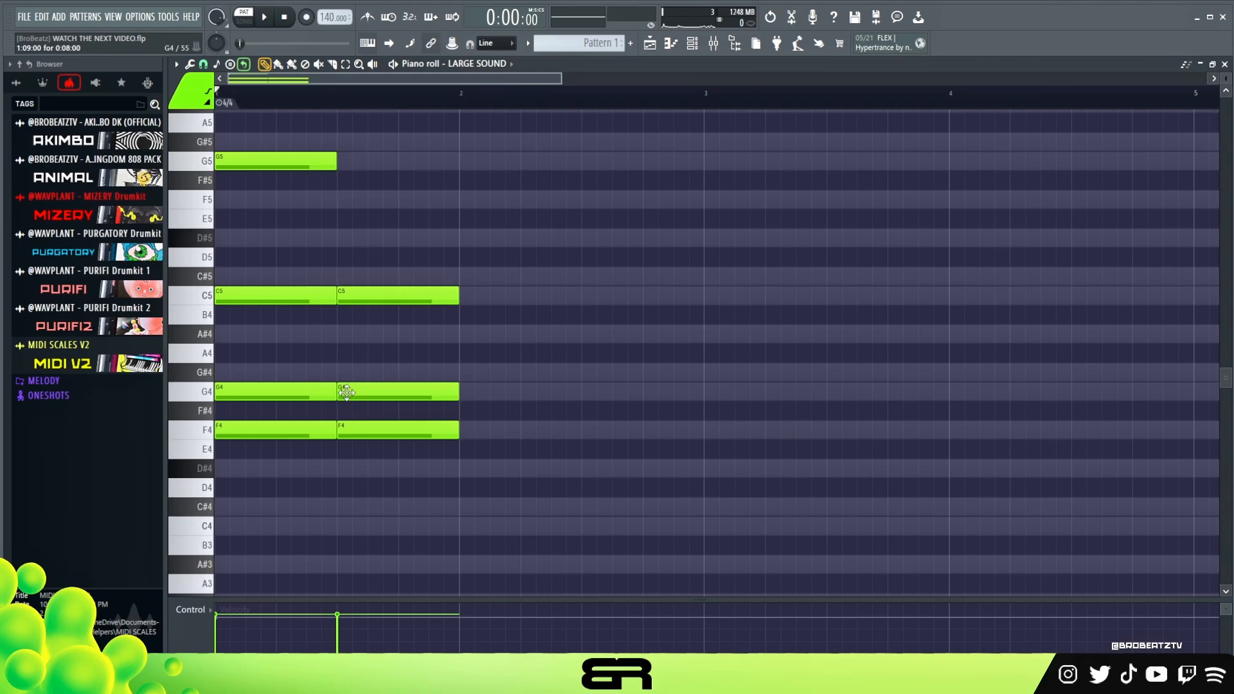
{"action": "left_click_drag", "start_coordinate": [345, 395], "coordinate": [376, 397]}
{"action": "left_click_drag", "start_coordinate": [457, 393], "coordinate": [413, 394]}
Add an A#4 note across the second half of bar 1 and a one-beat D#5 on beat 4, and play the bar.
{"action": "left_click", "coordinate": [342, 334]}
{"action": "left_click_drag", "start_coordinate": [378, 338], "coordinate": [468, 341]}
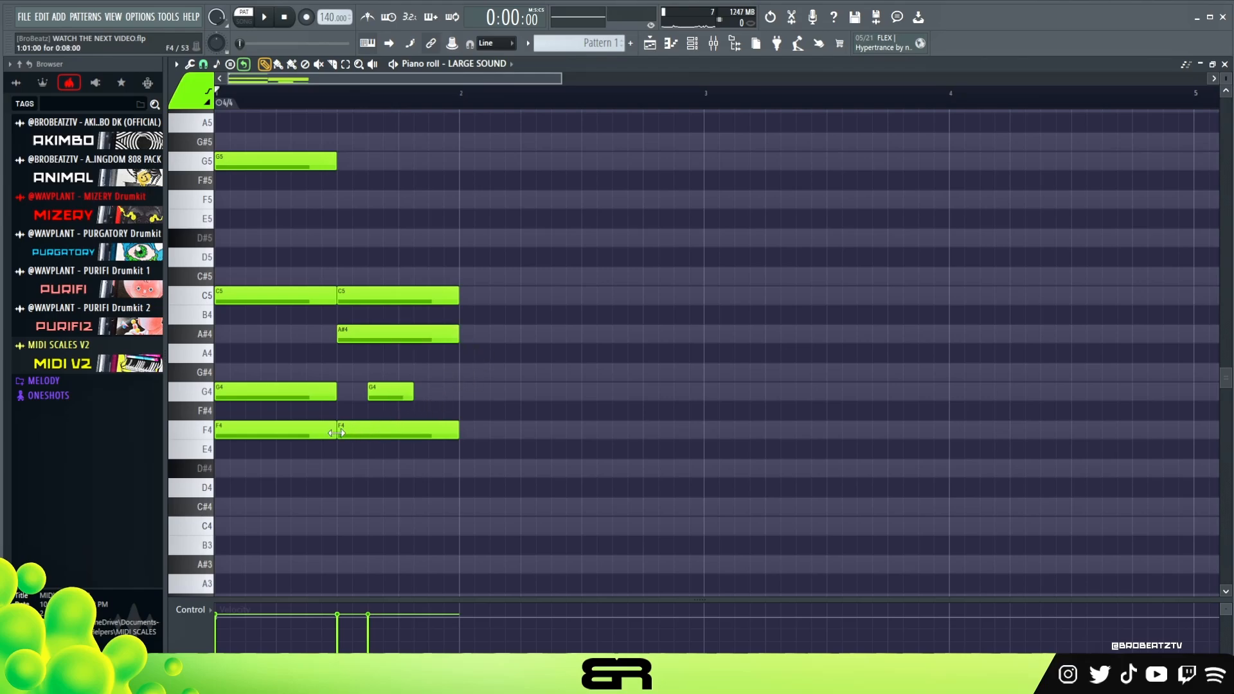
{"action": "left_click", "coordinate": [405, 298], "text": "shift"}
{"action": "left_click_drag", "start_coordinate": [401, 299], "coordinate": [488, 471]}
{"action": "left_click", "coordinate": [488, 471], "text": "ctrl"}
{"action": "left_click_drag", "start_coordinate": [377, 235], "coordinate": [440, 236]}
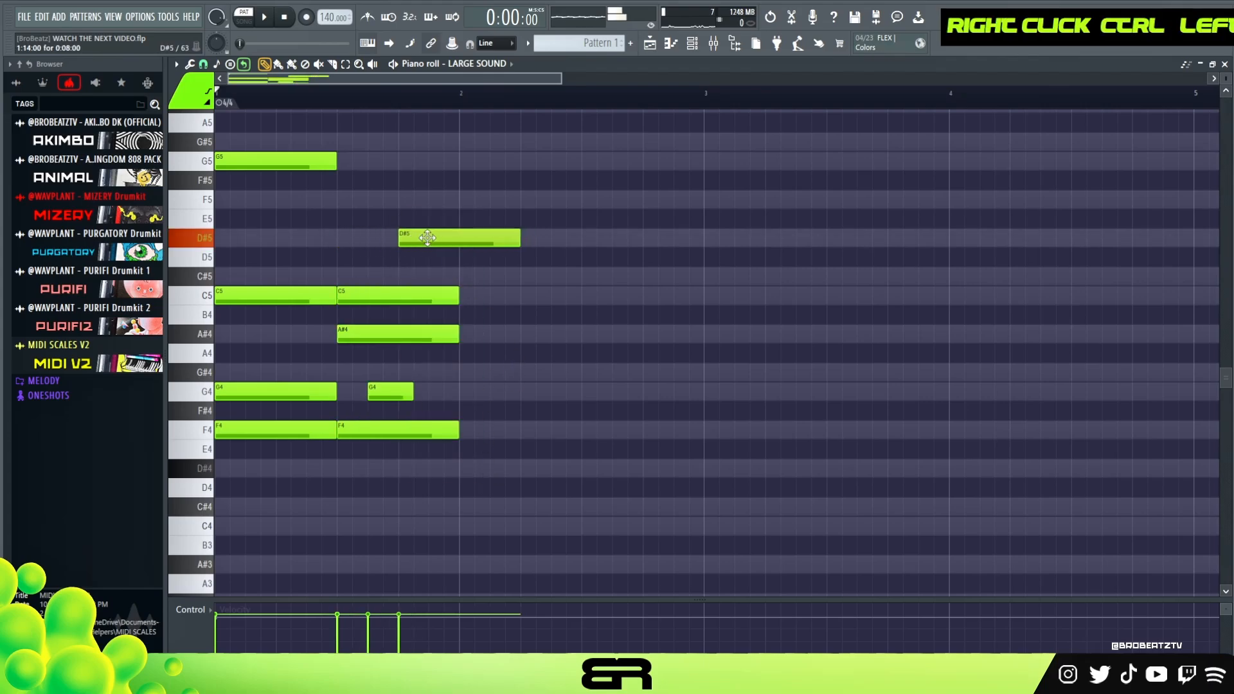
{"action": "left_click_drag", "start_coordinate": [519, 238], "coordinate": [460, 241]}
{"action": "key", "text": "space"}
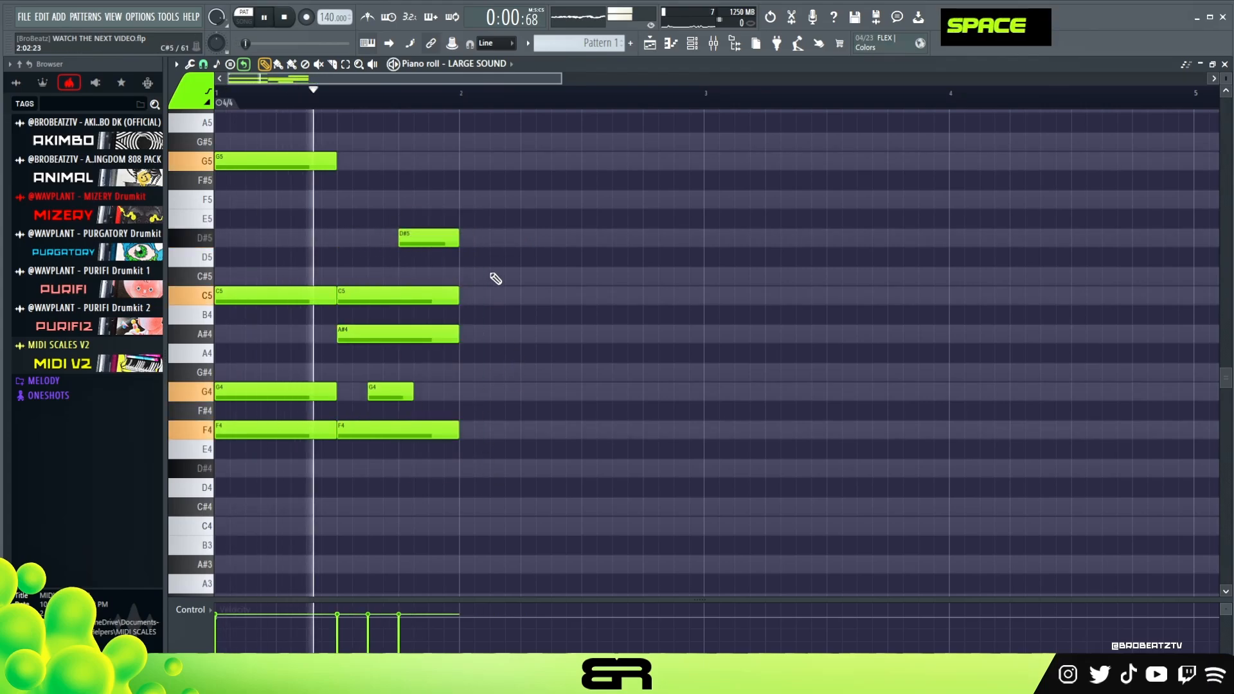
{"action": "key", "text": "space"}
{"action": "key", "text": "ctrl+a"}
{"action": "left_click_drag", "start_coordinate": [257, 166], "coordinate": [582, 166]}
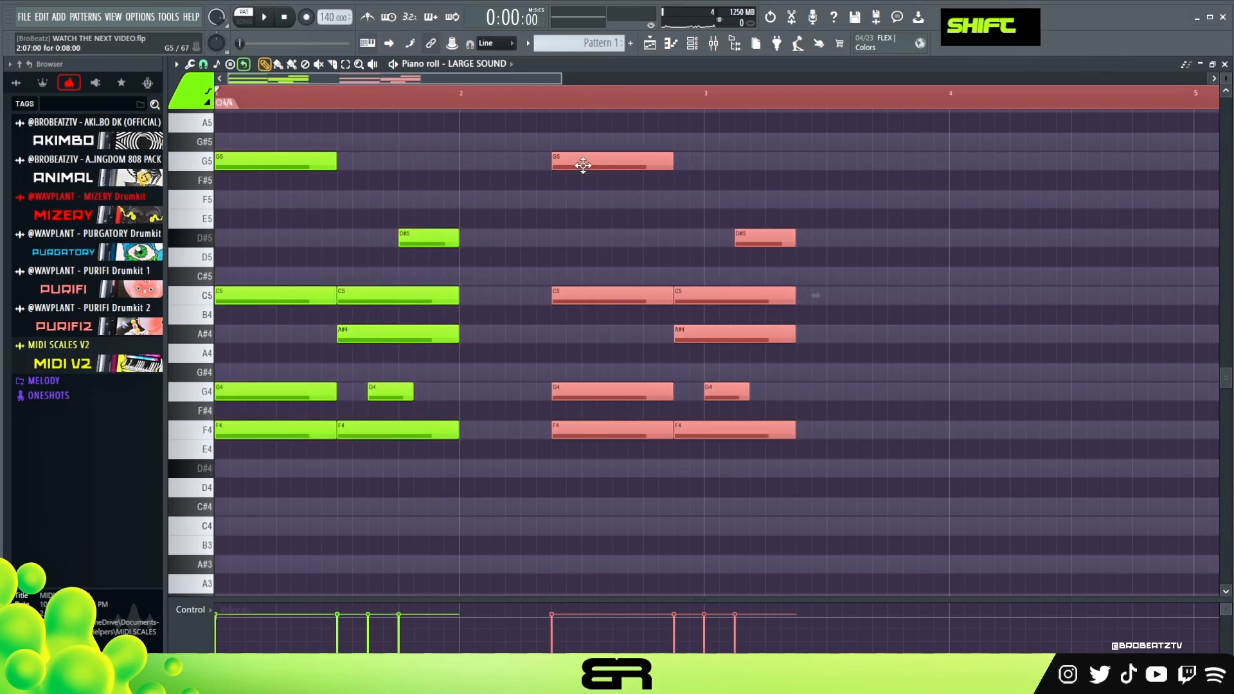
{"action": "key", "text": "Delete"}
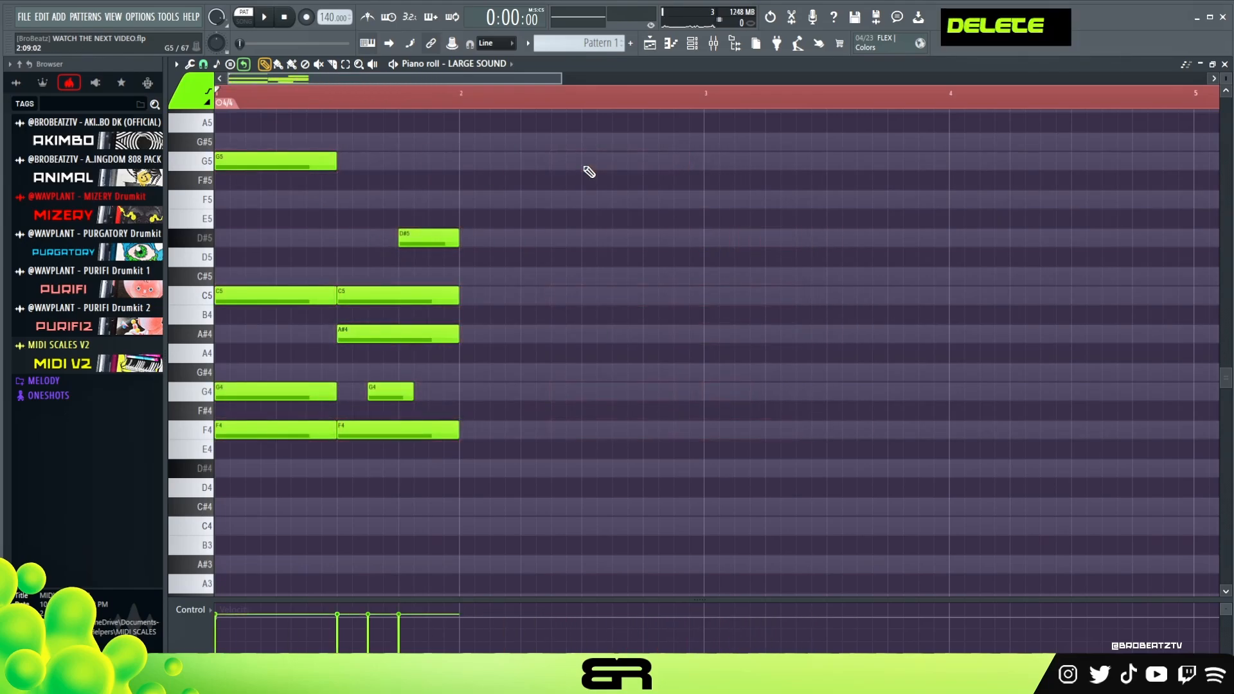
Play the bar 1 notes from the start of the pattern.
{"action": "double_click", "coordinate": [419, 101]}
{"action": "left_click_drag", "start_coordinate": [247, 101], "coordinate": [232, 101]}
{"action": "left_click", "coordinate": [220, 101]}
{"action": "scroll", "coordinate": [281, 105], "scroll_direction": "up", "scroll_amount": 2}
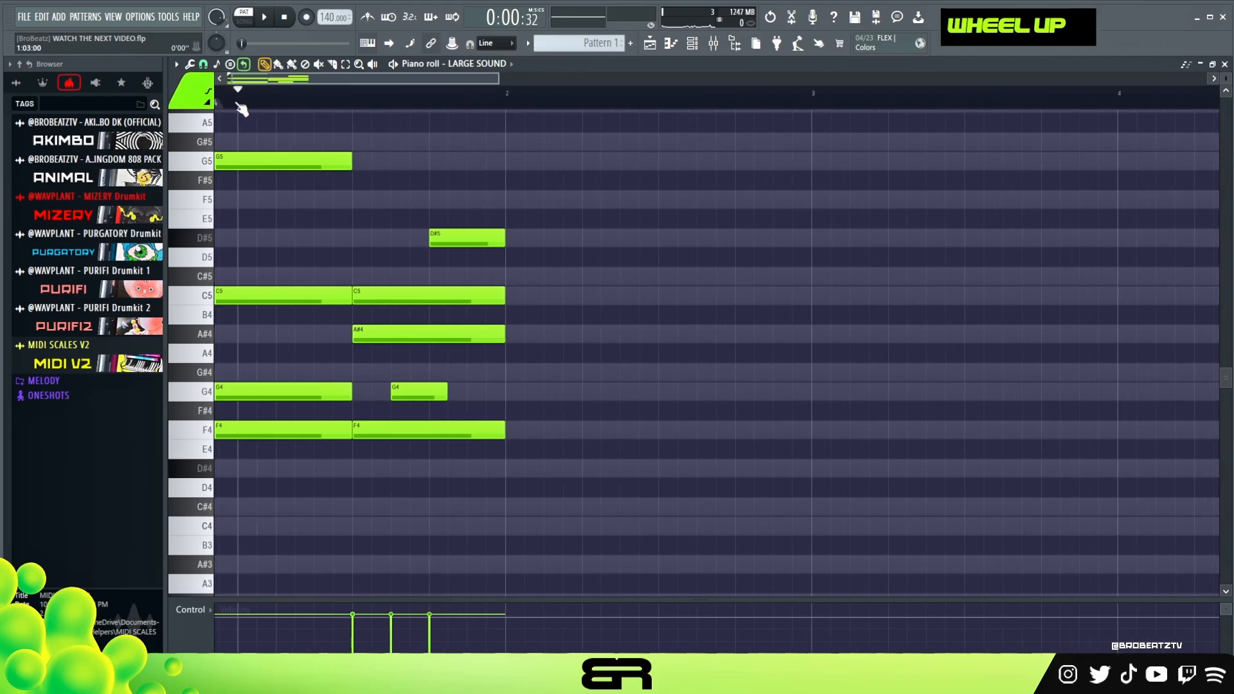
{"action": "key", "text": "space"}
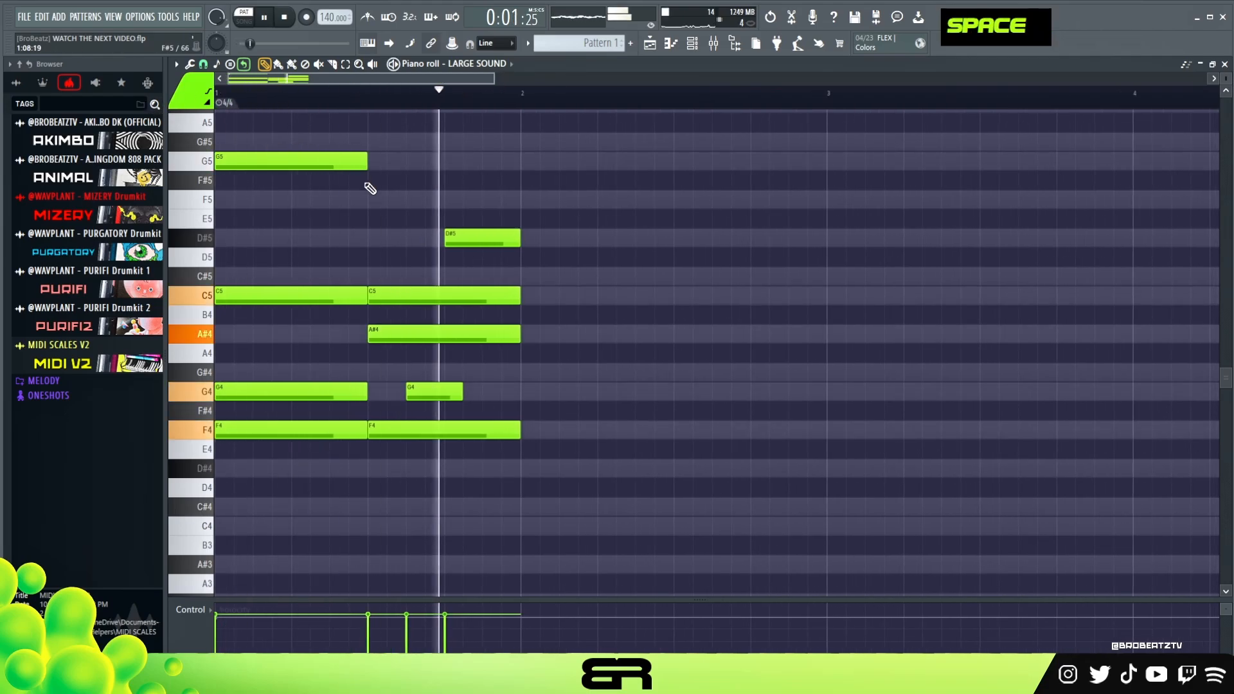
{"action": "key", "text": "space"}
Copy all of bar 1's notes into bar 2 and play the two bars.
{"action": "key", "text": "ctrl+a"}
{"action": "left_click_drag", "start_coordinate": [257, 161], "coordinate": [565, 166]}
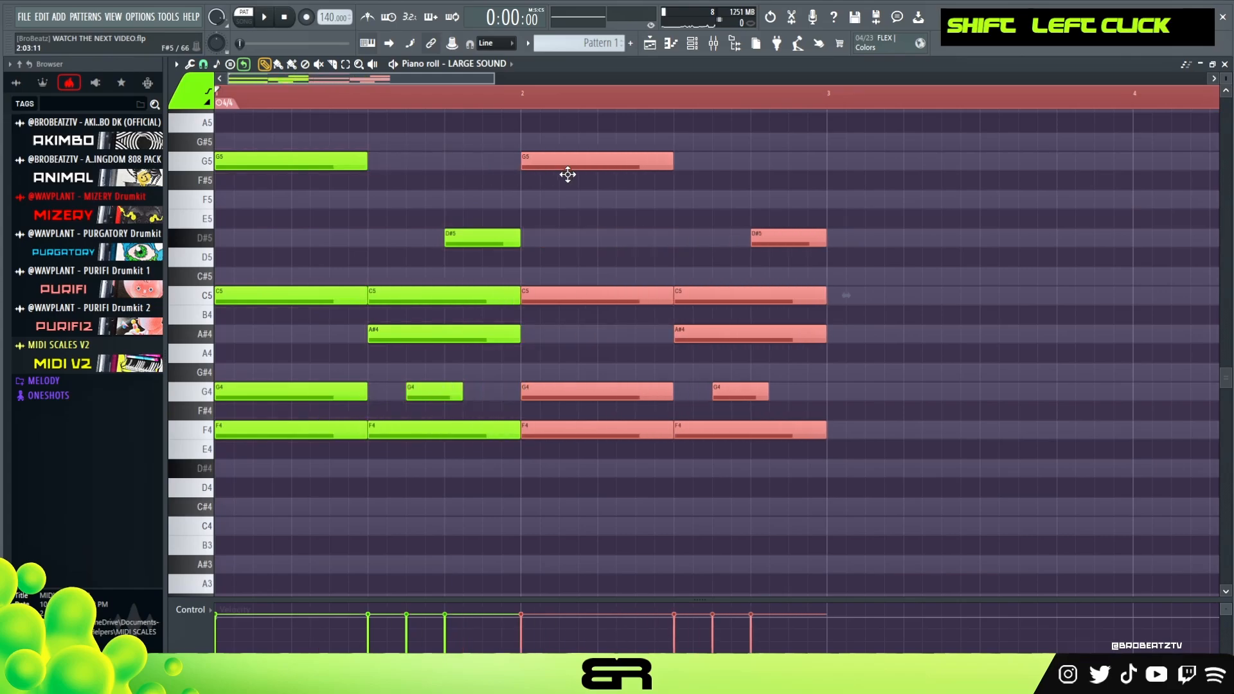
{"action": "right_click", "coordinate": [674, 161]}
{"action": "double_click", "coordinate": [514, 103]}
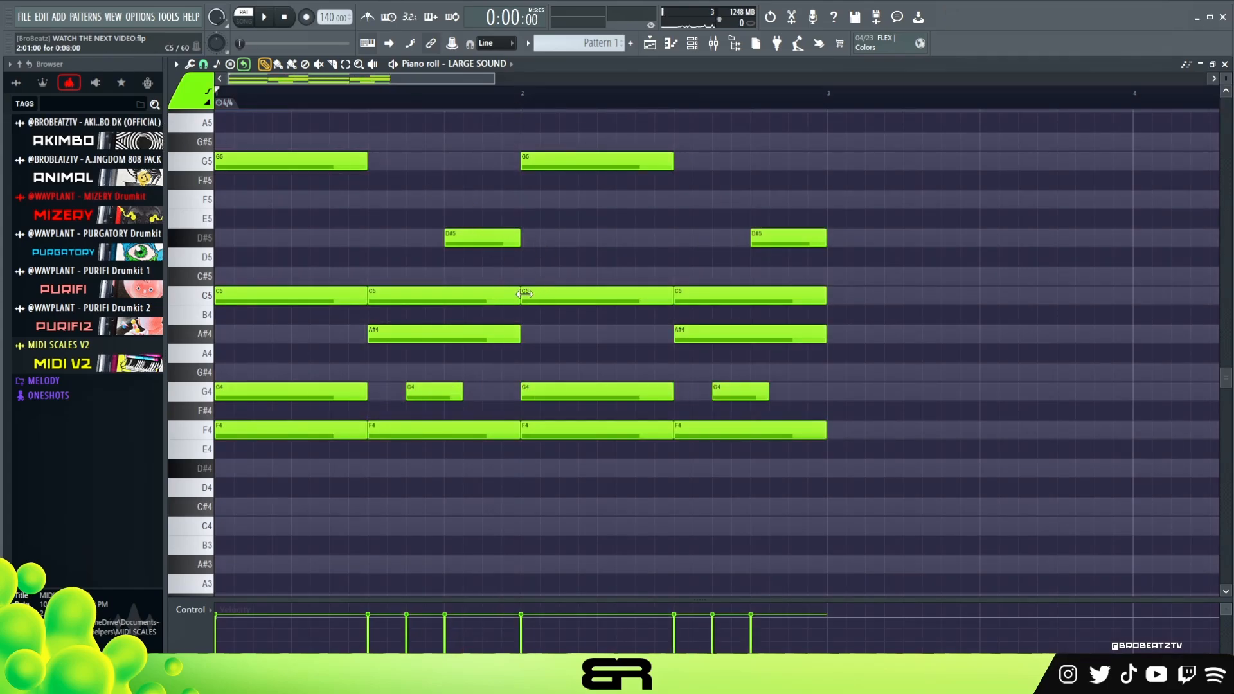
{"action": "key", "text": "space"}
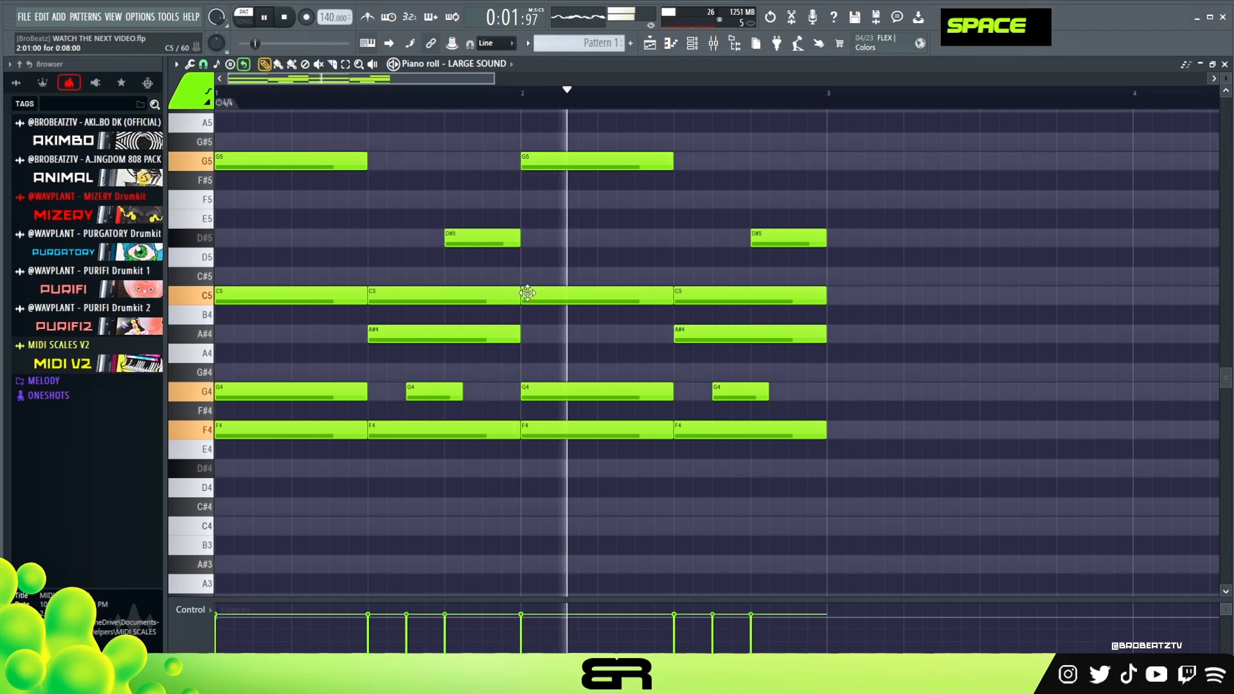
{"action": "key", "text": "space"}
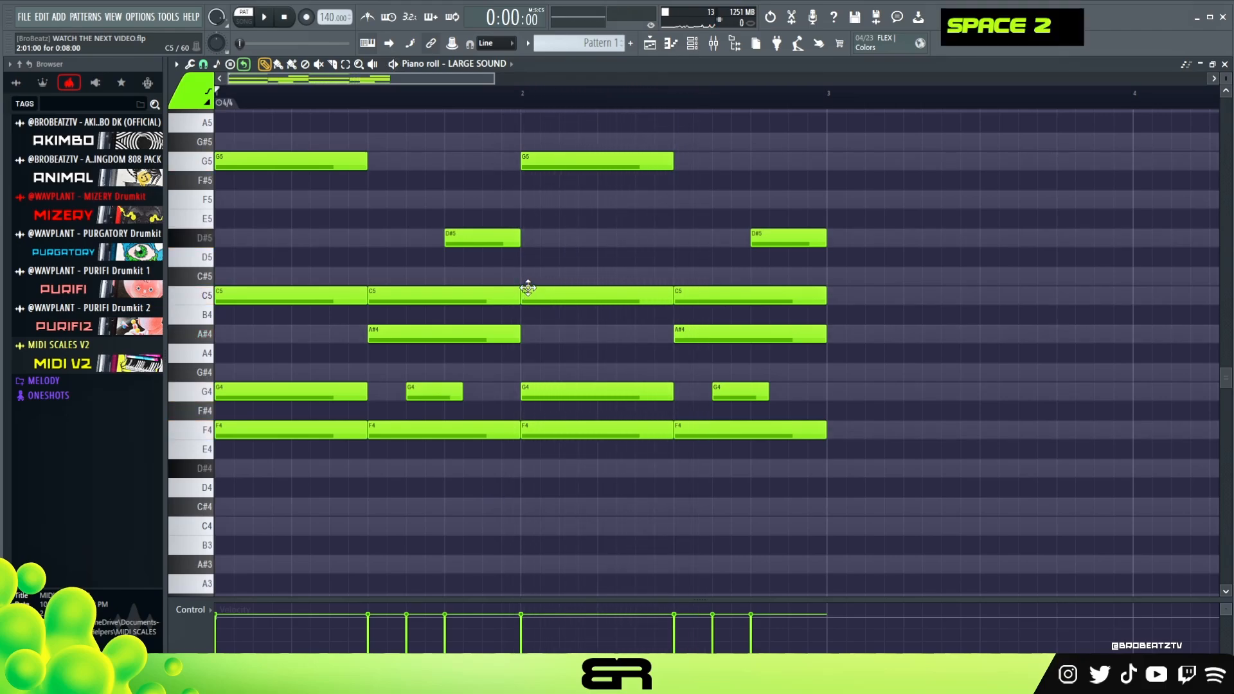
Select all the copied notes in bar 2, try them a semitone higher and delete them.
{"action": "scroll", "coordinate": [565, 302], "scroll_direction": "up", "scroll_amount": 2}
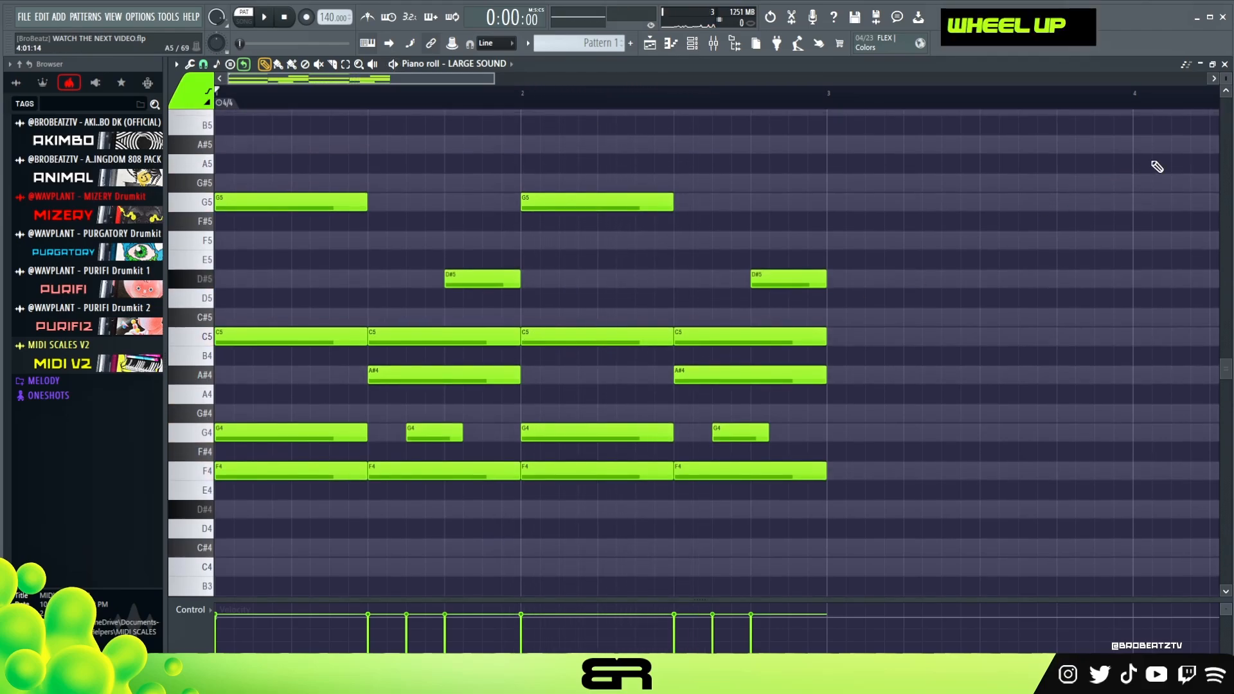
{"action": "scroll", "coordinate": [1226, 76], "scroll_direction": "up", "scroll_amount": 1}
{"action": "left_click_drag", "start_coordinate": [847, 214], "coordinate": [489, 455]}
{"action": "left_click_drag", "start_coordinate": [574, 195], "coordinate": [897, 516]}
{"action": "left_click_drag", "start_coordinate": [611, 474], "coordinate": [624, 435]}
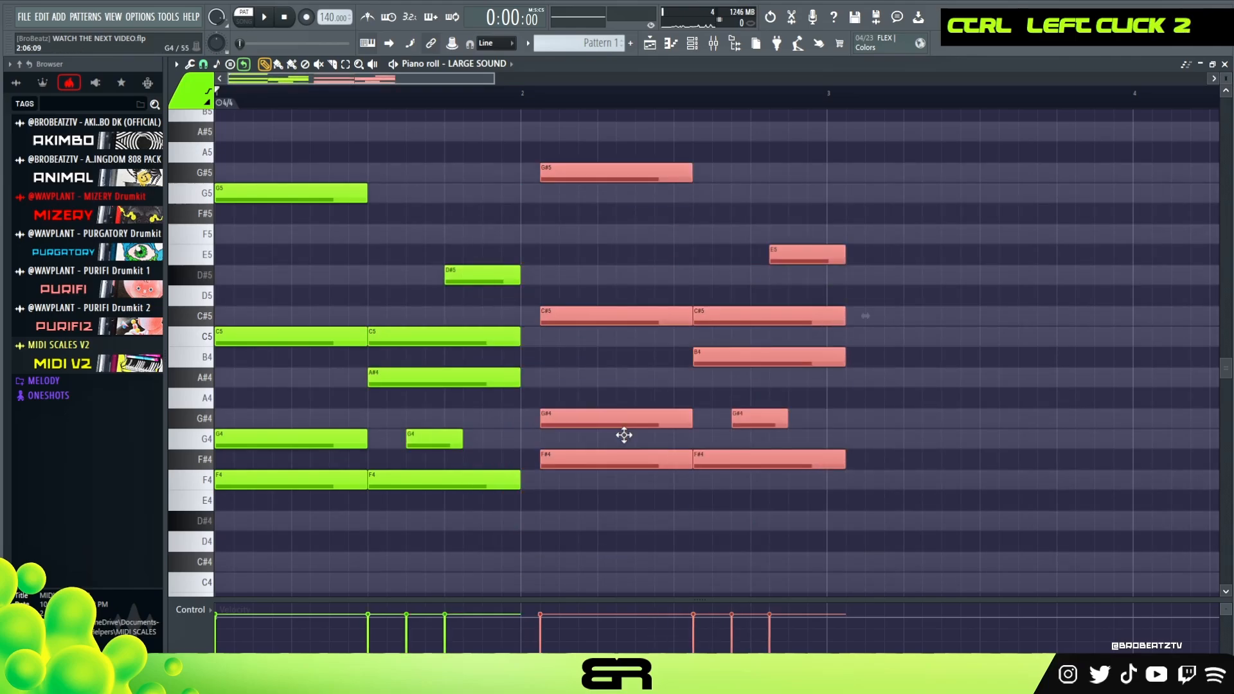
{"action": "key", "text": "Delete"}
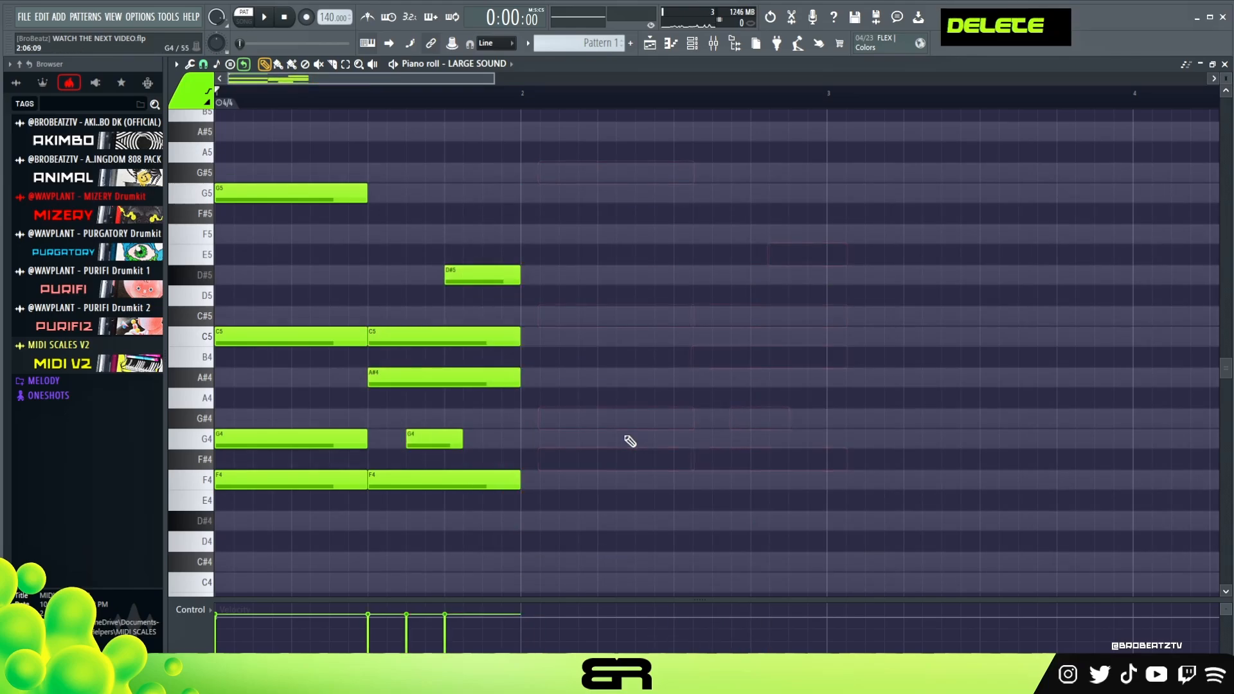
Extend the D#5, C5, A#4 and F4 notes ending bar 1 by one beat into bar 2.
{"action": "right_click", "coordinate": [615, 428]}
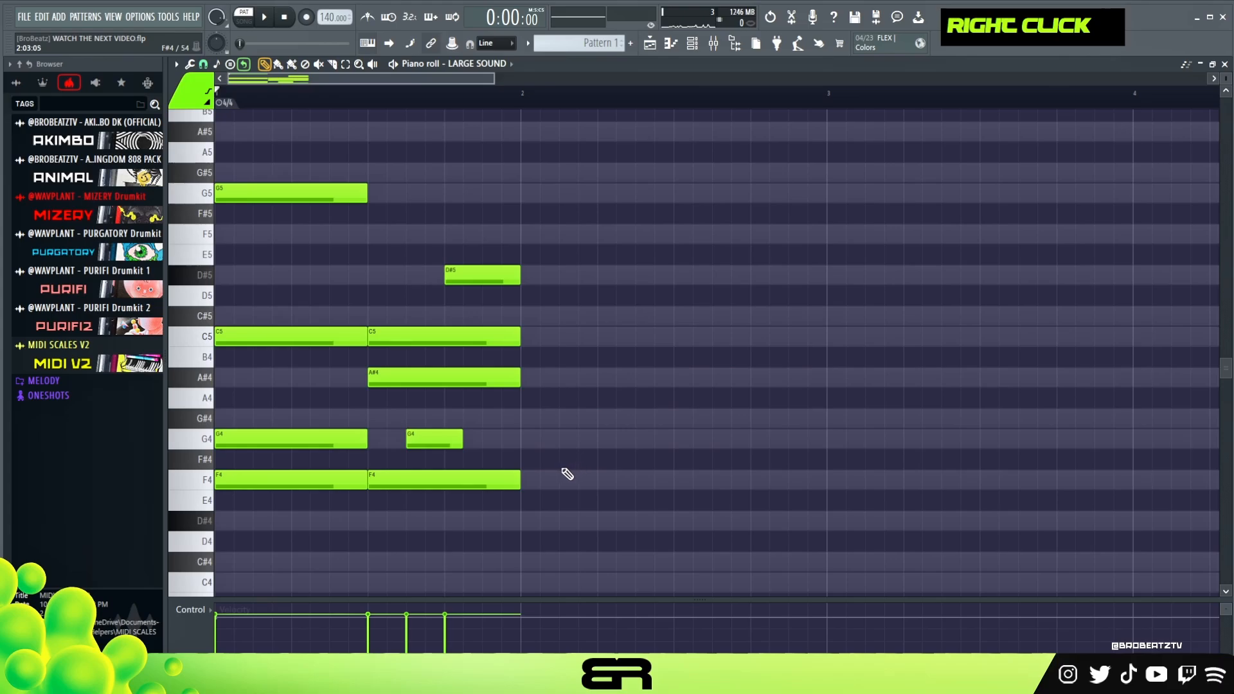
{"action": "left_click_drag", "start_coordinate": [496, 262], "coordinate": [507, 496]}
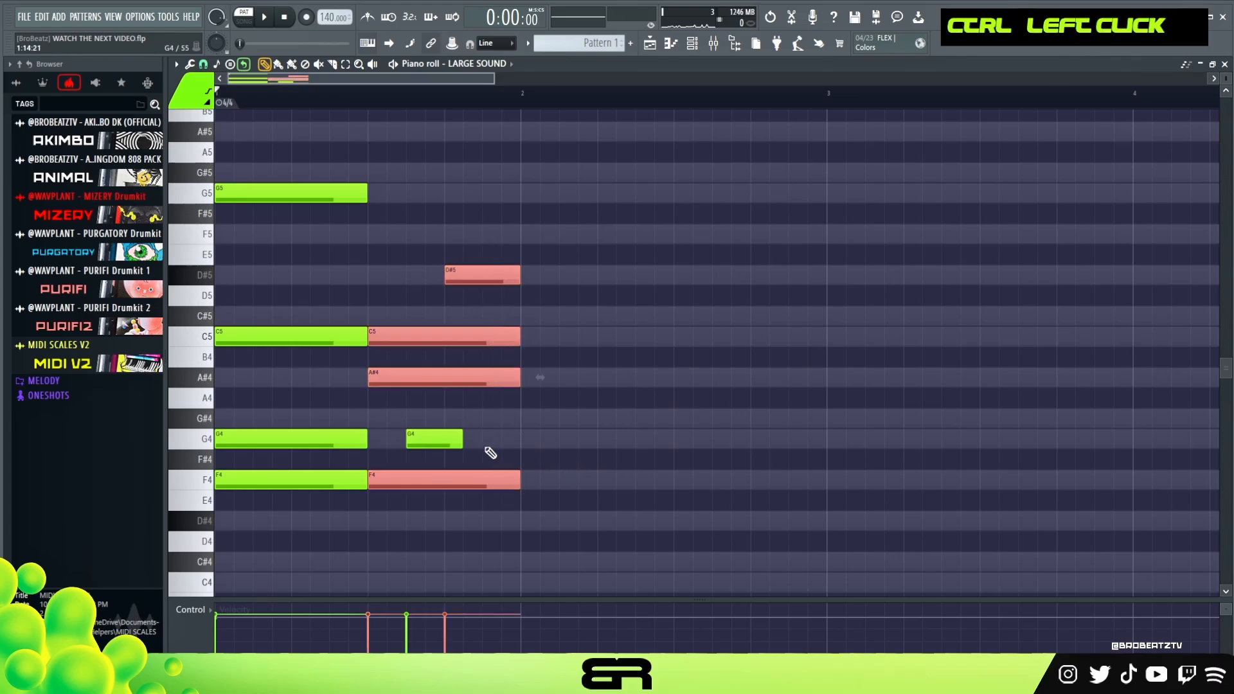
{"action": "left_click_drag", "start_coordinate": [521, 387], "coordinate": [597, 387]}
{"action": "left_click", "coordinate": [598, 95]}
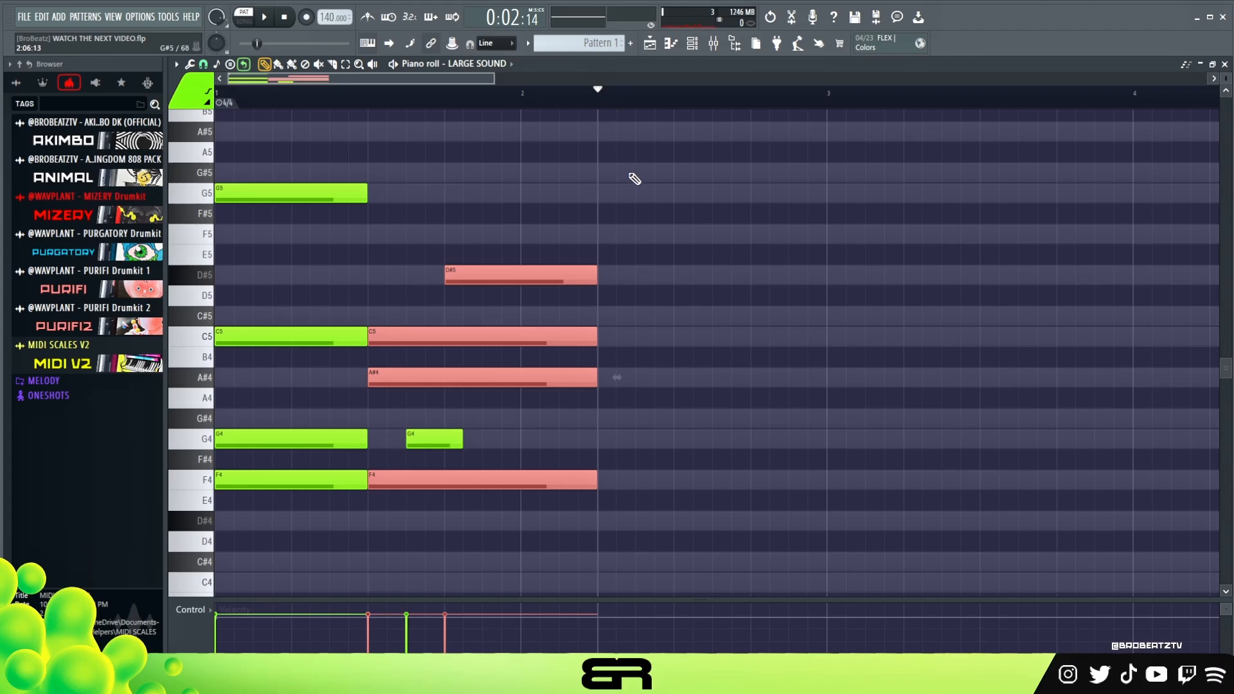
{"action": "right_click", "coordinate": [635, 249]}
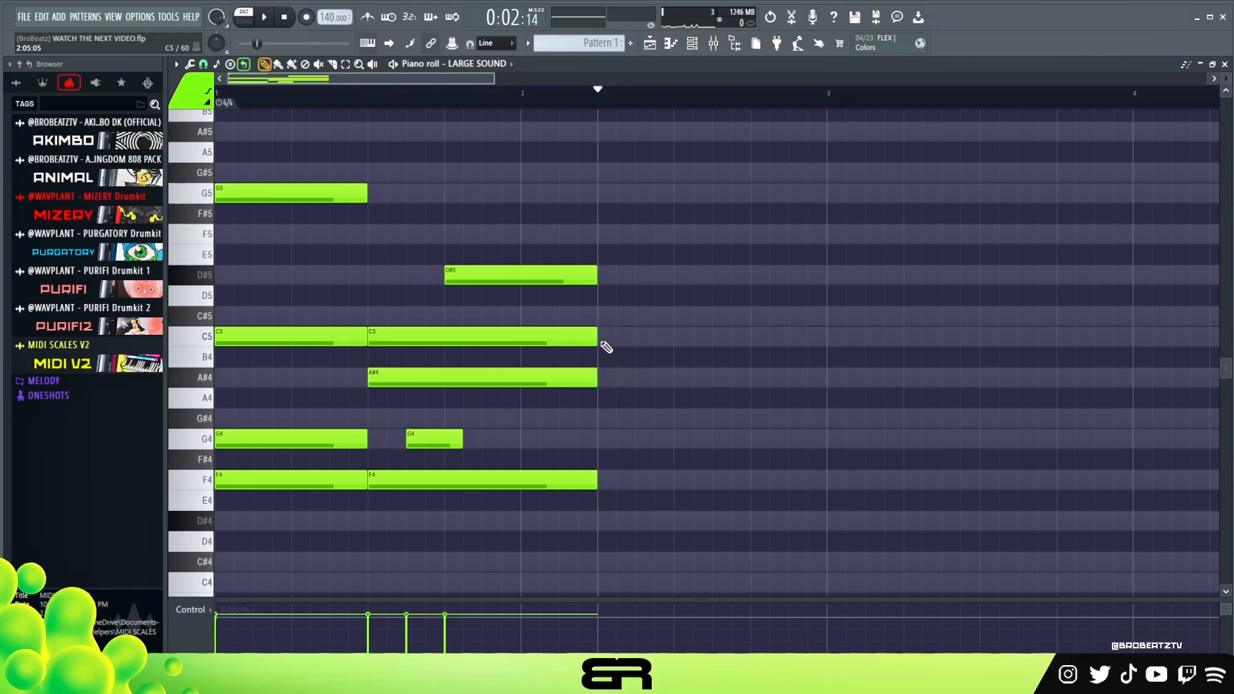
Add two-beat D#5, C5 and G#4 notes starting on beat 2 of bar 2 and audition them together.
{"action": "mouse_move", "coordinate": [622, 225]}
{"action": "left_mouse_down"}
{"action": "mouse_move", "coordinate": [590, 284]}
{"action": "mouse_move", "coordinate": [555, 288]}
{"action": "mouse_move", "coordinate": [676, 277]}
{"action": "mouse_move", "coordinate": [657, 333]}
{"action": "mouse_move", "coordinate": [660, 426]}
{"action": "left_mouse_up"}
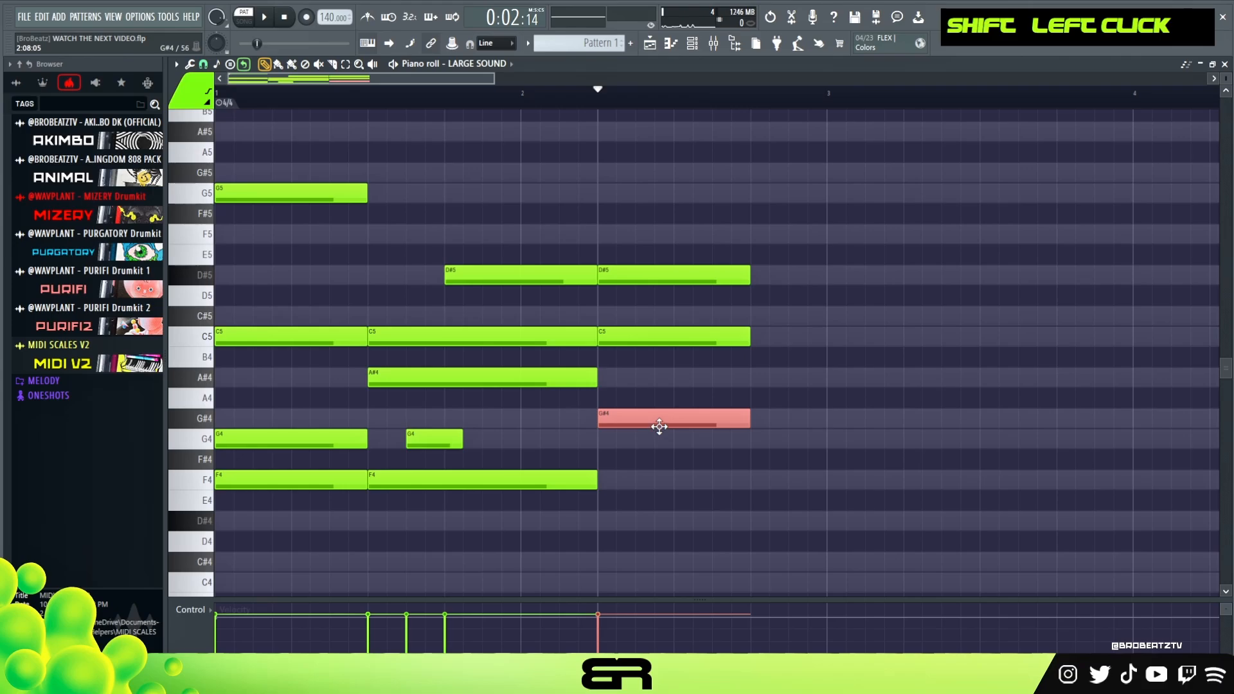
{"action": "left_click_drag", "start_coordinate": [696, 245], "coordinate": [637, 428]}
{"action": "right_click", "coordinate": [626, 335], "text": "alt"}
{"action": "right_click", "coordinate": [626, 335], "text": "alt"}
{"action": "right_click", "coordinate": [630, 333], "text": "alt"}
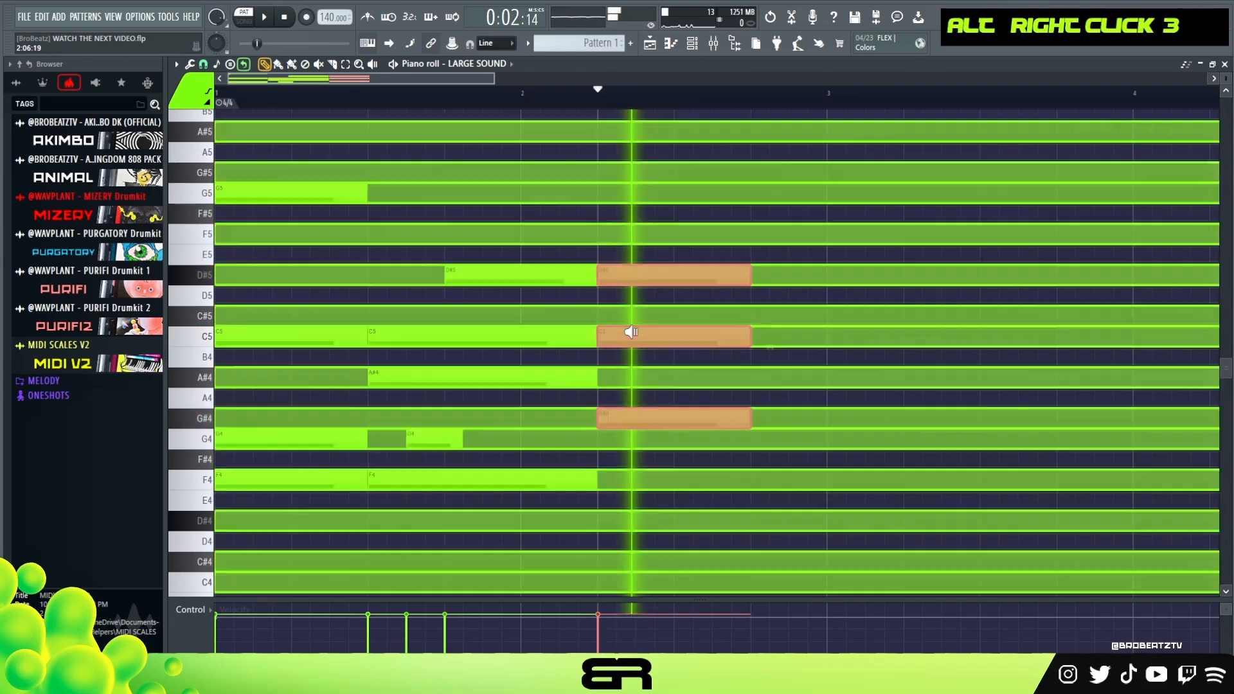
Copy the three-beat F4 note down to C#4, starting on beat 2 of bar 2.
{"action": "left_click", "coordinate": [511, 479], "text": "ctrl"}
{"action": "scroll", "coordinate": [510, 472], "scroll_direction": "down", "scroll_amount": 2}
{"action": "mouse_move", "coordinate": [422, 441]}
{"action": "left_mouse_down"}
{"action": "mouse_move", "coordinate": [468, 512]}
{"action": "mouse_move", "coordinate": [407, 526]}
{"action": "mouse_move", "coordinate": [649, 527]}
{"action": "left_mouse_up"}
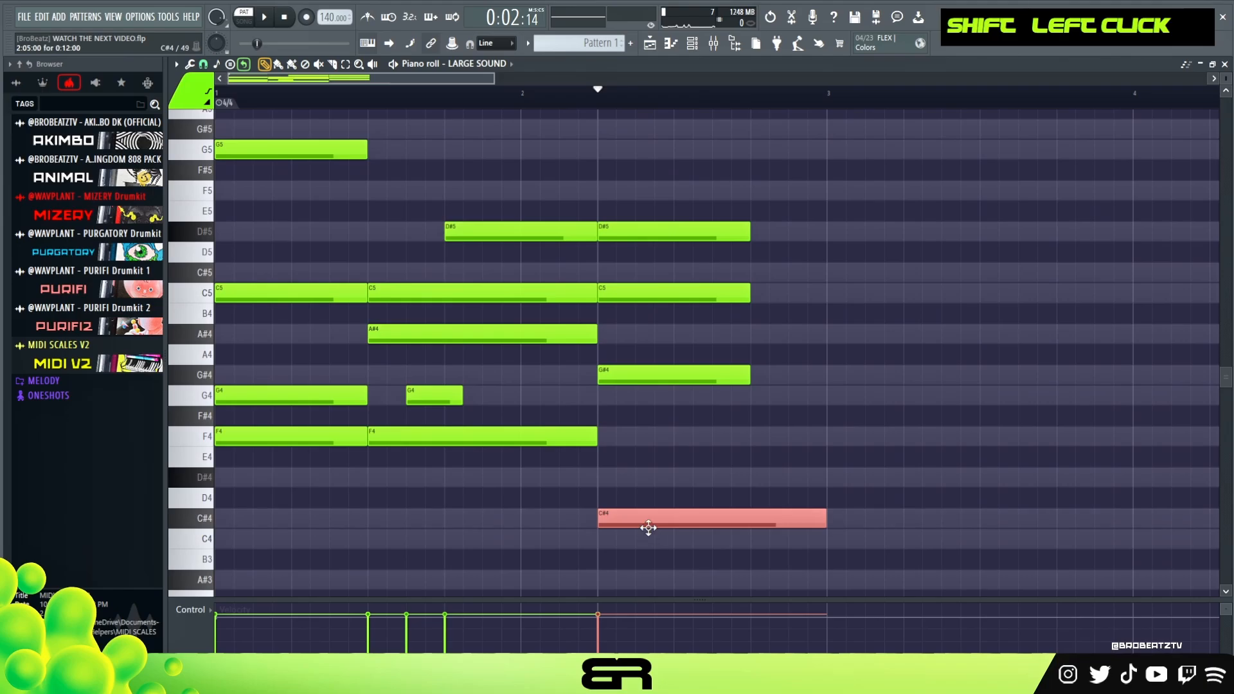
{"action": "right_click", "coordinate": [624, 483]}
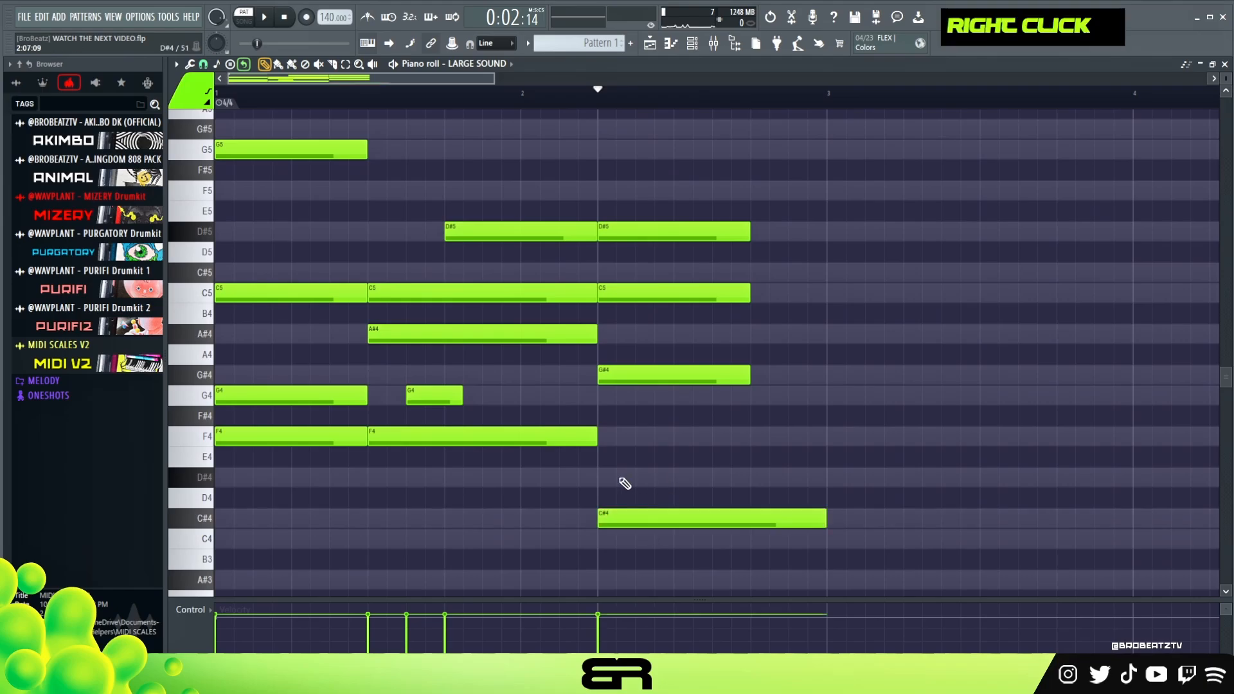
Try the new C#4 bass note at F4 and select the whole row of F4 notes.
{"action": "key", "text": "ctrl"}
{"action": "left_click_drag", "start_coordinate": [628, 519], "coordinate": [633, 435]}
{"action": "left_click", "coordinate": [239, 435], "text": "ctrl"}
{"action": "left_click", "coordinate": [473, 436], "text": "ctrl+shift"}
{"action": "left_click", "coordinate": [733, 438], "text": "ctrl+shift"}
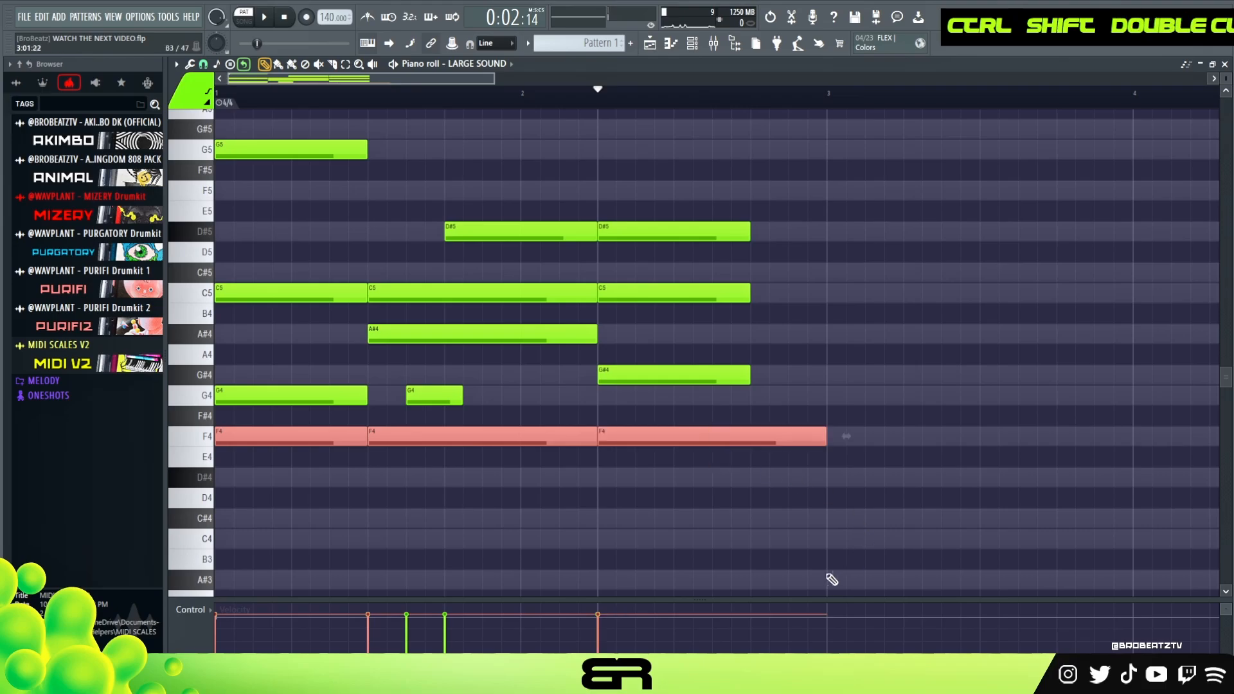
Copy the bar 2 F4 note back down to C#4 and delete the F4 note.
{"action": "right_click", "coordinate": [662, 468]}
{"action": "left_click", "coordinate": [636, 436], "text": "ctrl"}
{"action": "left_click_drag", "start_coordinate": [636, 437], "coordinate": [640, 512]}
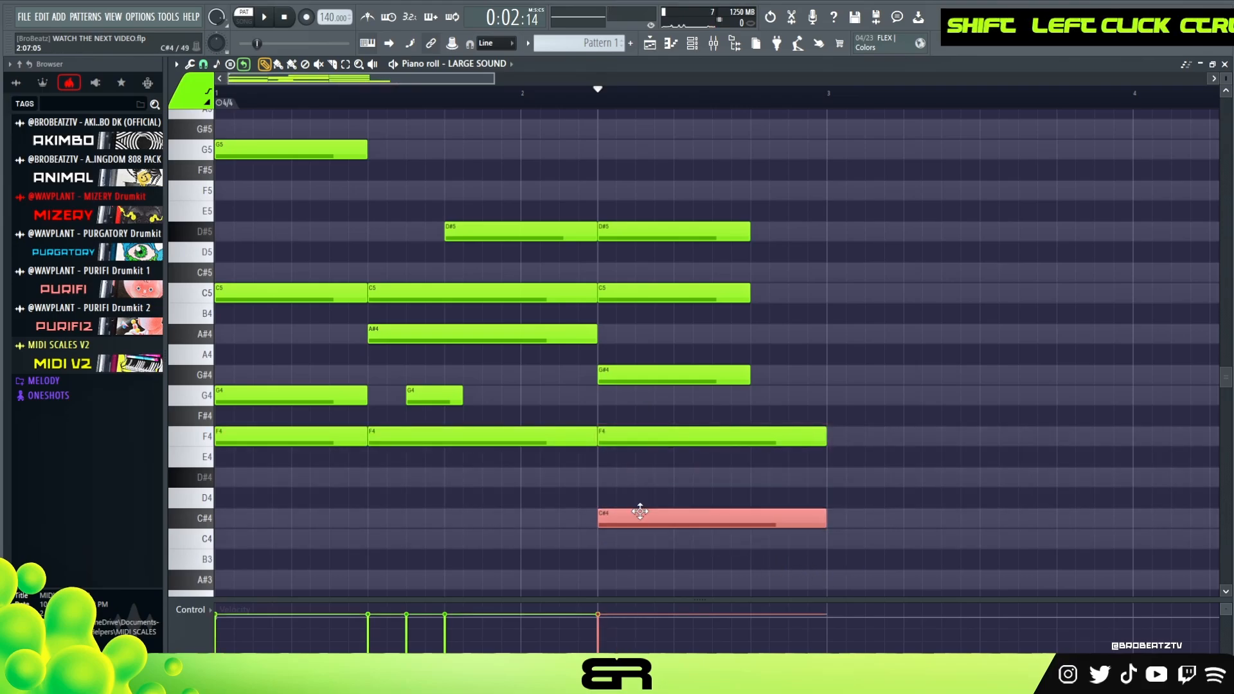
{"action": "right_click", "coordinate": [668, 437]}
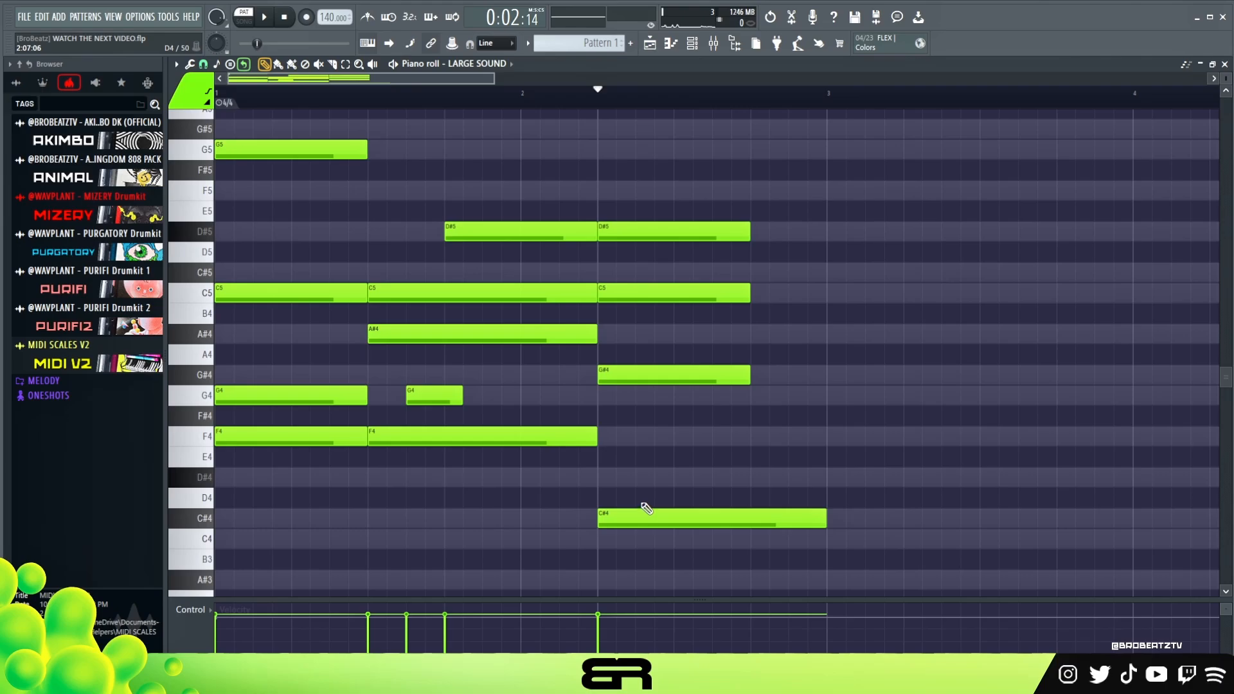
Copy the C#4 note up to F4 in bar 2 and delete both bass notes.
{"action": "left_click_drag", "start_coordinate": [642, 512], "coordinate": [643, 431]}
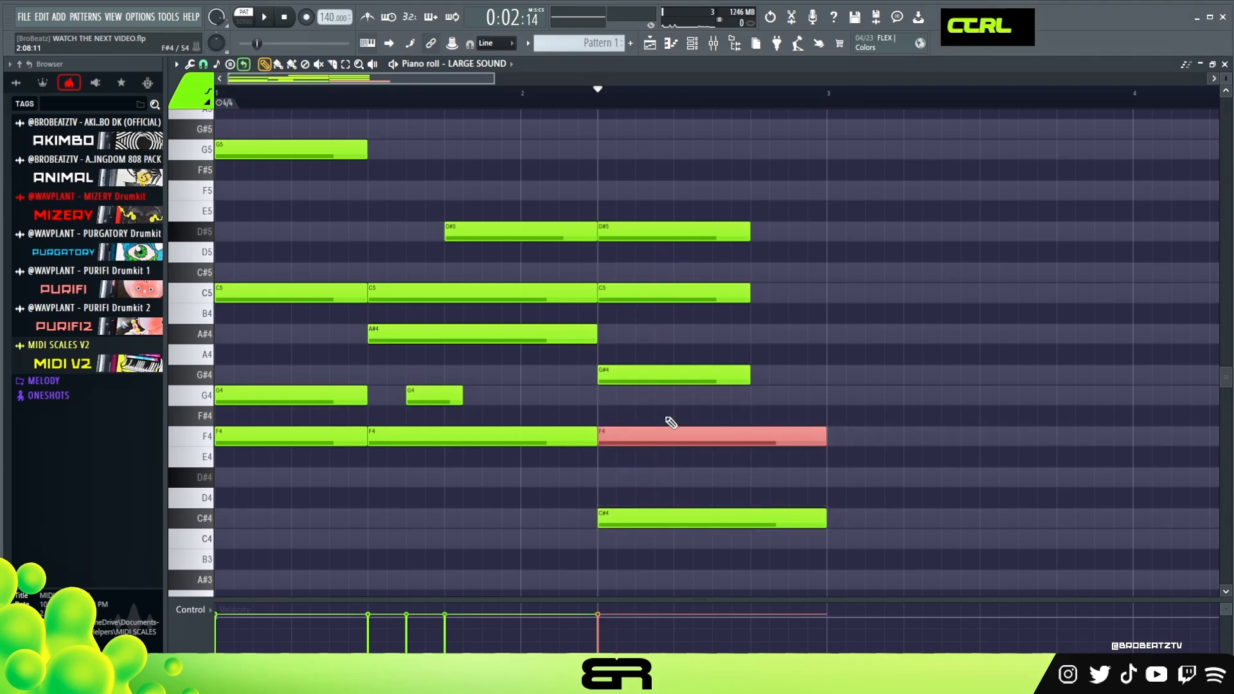
{"action": "right_click", "coordinate": [789, 436]}
{"action": "left_click_drag", "start_coordinate": [746, 518], "coordinate": [795, 218]}
{"action": "right_click", "coordinate": [804, 231]}
{"action": "right_click", "coordinate": [822, 375]}
{"action": "right_click", "coordinate": [822, 436]}
{"action": "right_click", "coordinate": [820, 518]}
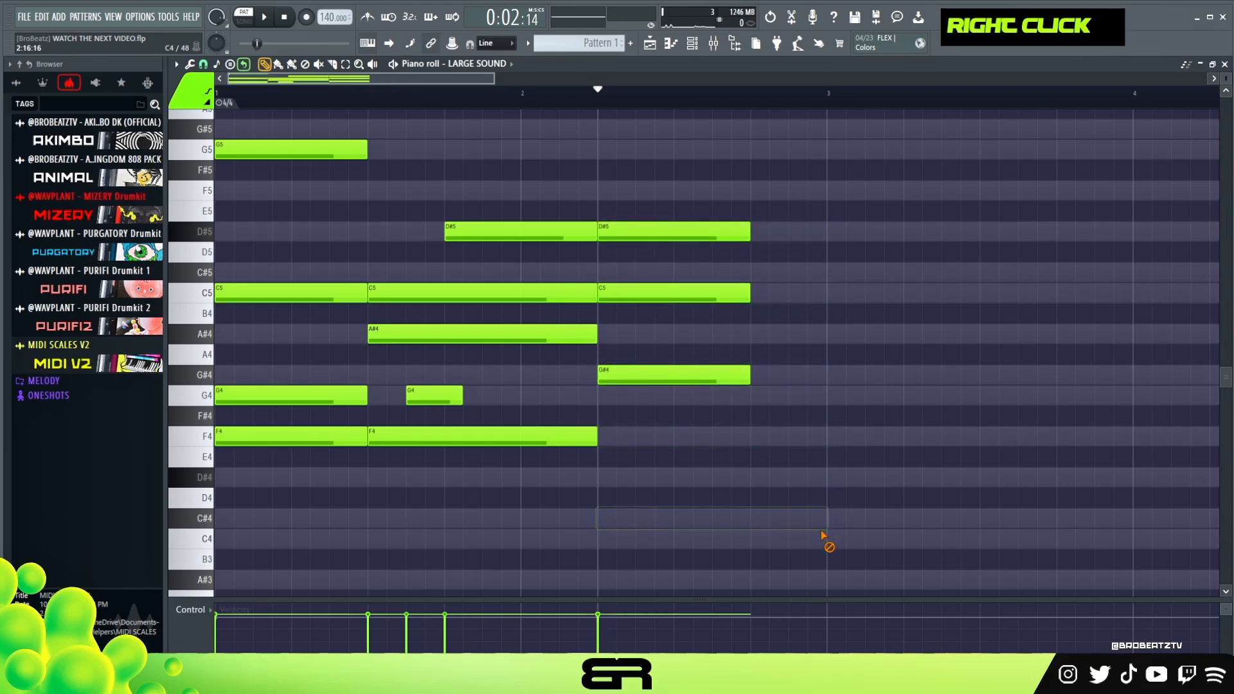
Restore the deleted bass notes in bar 2 and remove only the F4 one.
{"action": "key", "text": "ctrl+z"}
{"action": "right_click", "coordinate": [743, 235]}
{"action": "key", "text": "ctrl+z"}
{"action": "right_click", "coordinate": [787, 231]}
{"action": "right_click", "coordinate": [803, 293]}
{"action": "right_click", "coordinate": [821, 371]}
{"action": "left_click", "coordinate": [867, 417]}
{"action": "right_click", "coordinate": [868, 417]}
{"action": "mouse_move", "coordinate": [807, 430]}
{"action": "left_mouse_down"}
{"action": "mouse_move", "coordinate": [824, 433]}
{"action": "mouse_move", "coordinate": [784, 433]}
{"action": "left_mouse_up"}
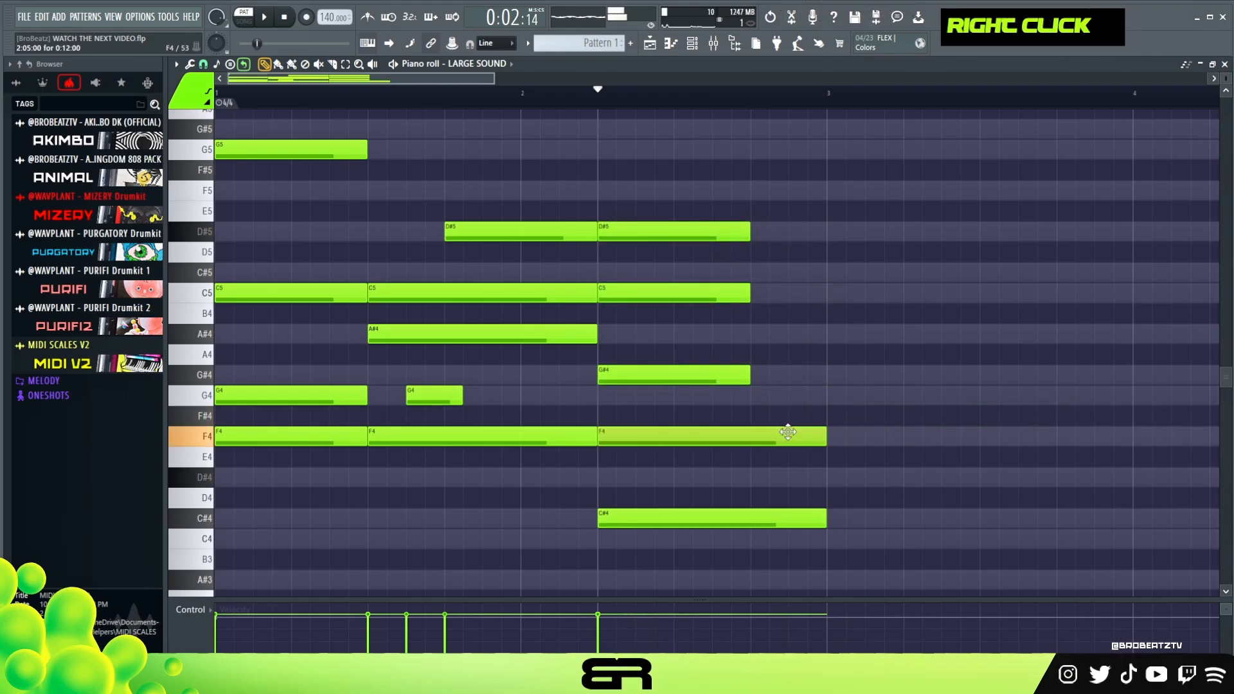
{"action": "right_click", "coordinate": [649, 437]}
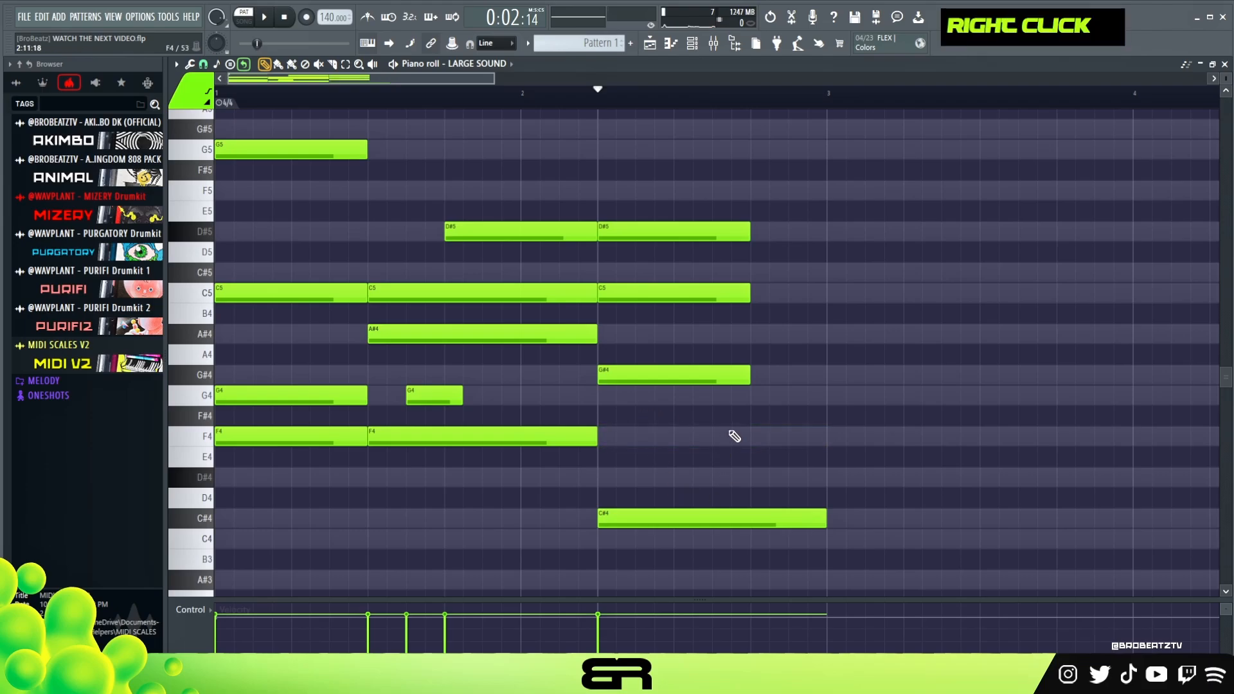
Shorten the C#4 note to two beats and copy it to D#4 on beat 4 of bar 2, trimmed to one beat.
{"action": "mouse_move", "coordinate": [825, 517]}
{"action": "left_mouse_down"}
{"action": "mouse_move", "coordinate": [737, 518]}
{"action": "mouse_move", "coordinate": [794, 539]}
{"action": "left_mouse_up"}
{"action": "left_click", "coordinate": [664, 497]}
{"action": "right_click", "coordinate": [761, 499]}
{"action": "mouse_move", "coordinate": [683, 516]}
{"action": "left_mouse_down", "text": "shift"}
{"action": "mouse_move", "coordinate": [838, 543]}
{"action": "mouse_move", "coordinate": [817, 476]}
{"action": "left_mouse_up", "text": "shift"}
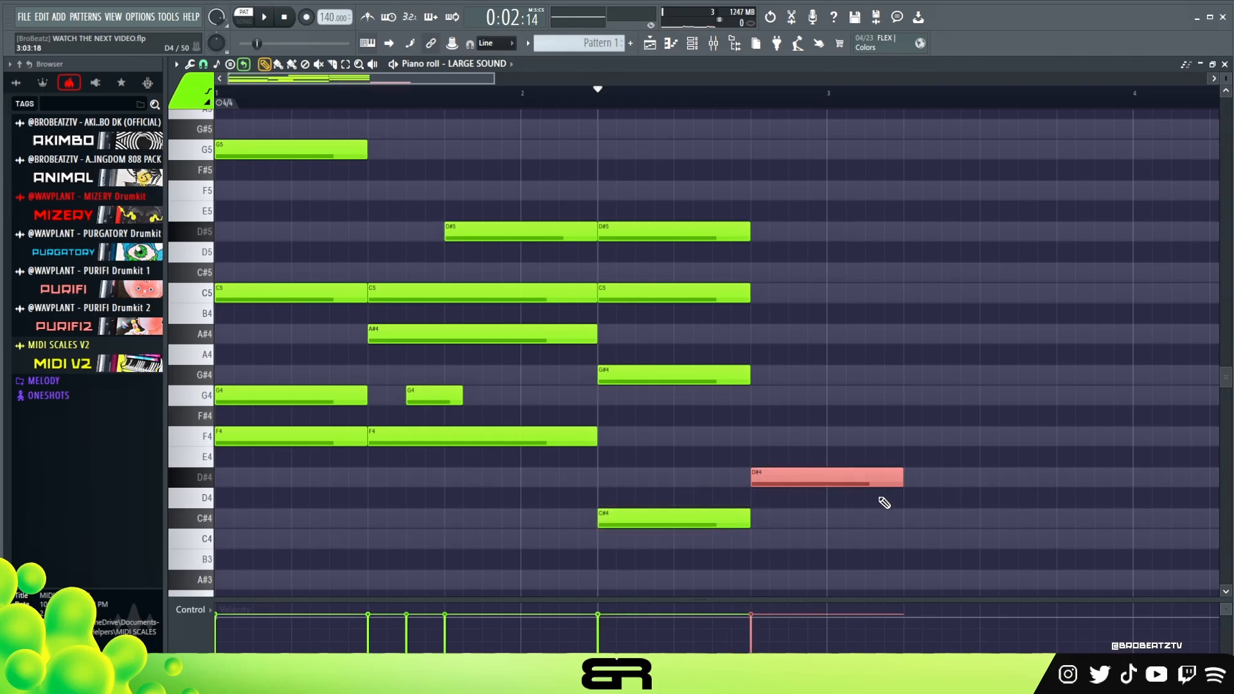
{"action": "left_click_drag", "start_coordinate": [911, 485], "coordinate": [828, 484]}
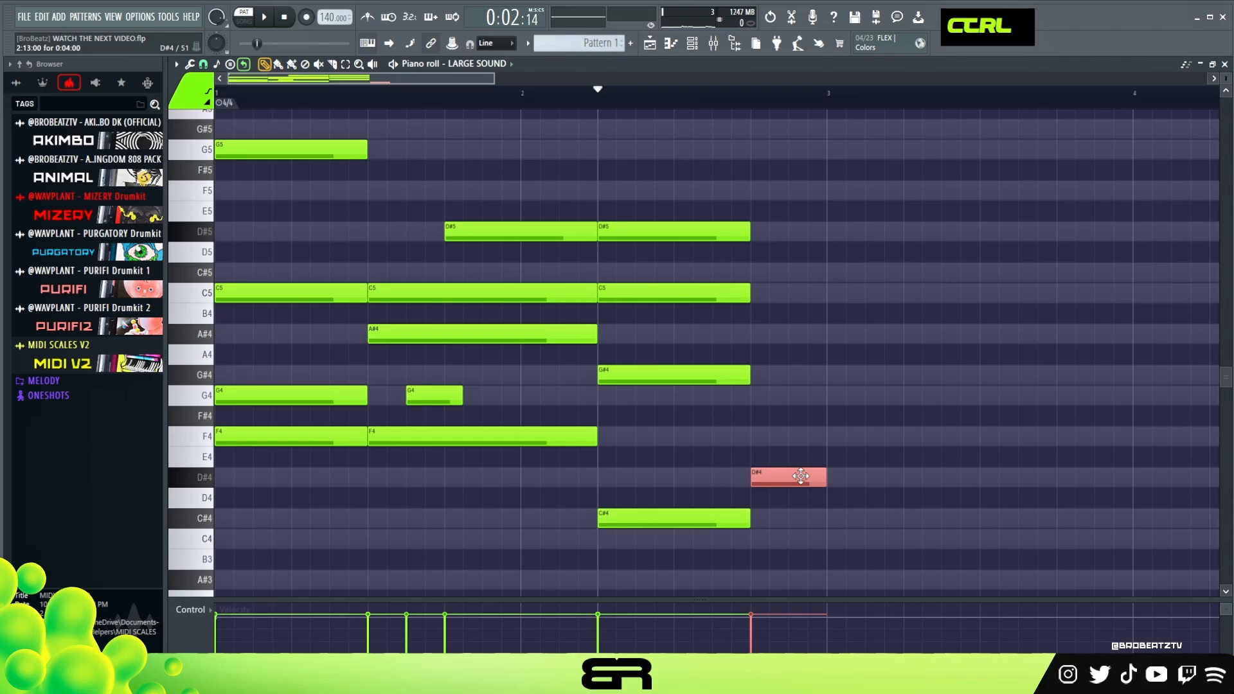
Copy the one-beat D#4 note up to G4 on beat 4 of bar 2.
{"action": "left_click", "coordinate": [808, 496], "text": "shift"}
{"action": "right_click", "coordinate": [807, 476]}
{"action": "key", "text": "ctrl+z"}
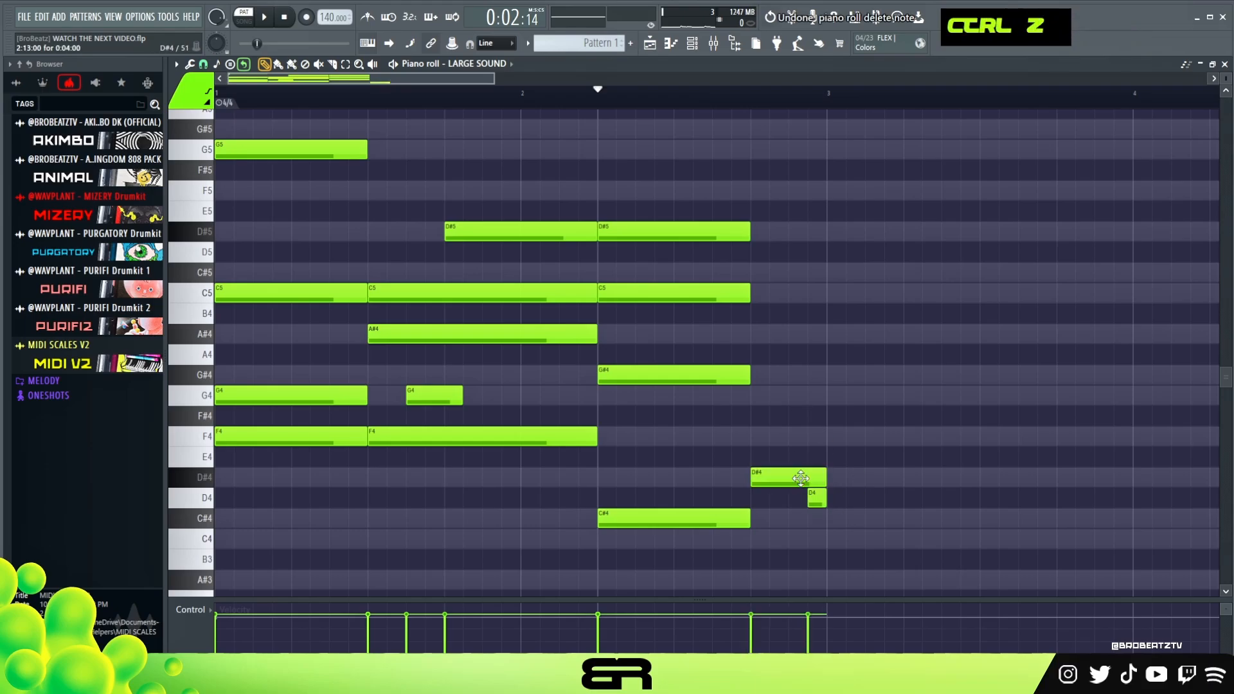
{"action": "left_click_drag", "start_coordinate": [802, 468], "coordinate": [785, 397], "text": "shift"}
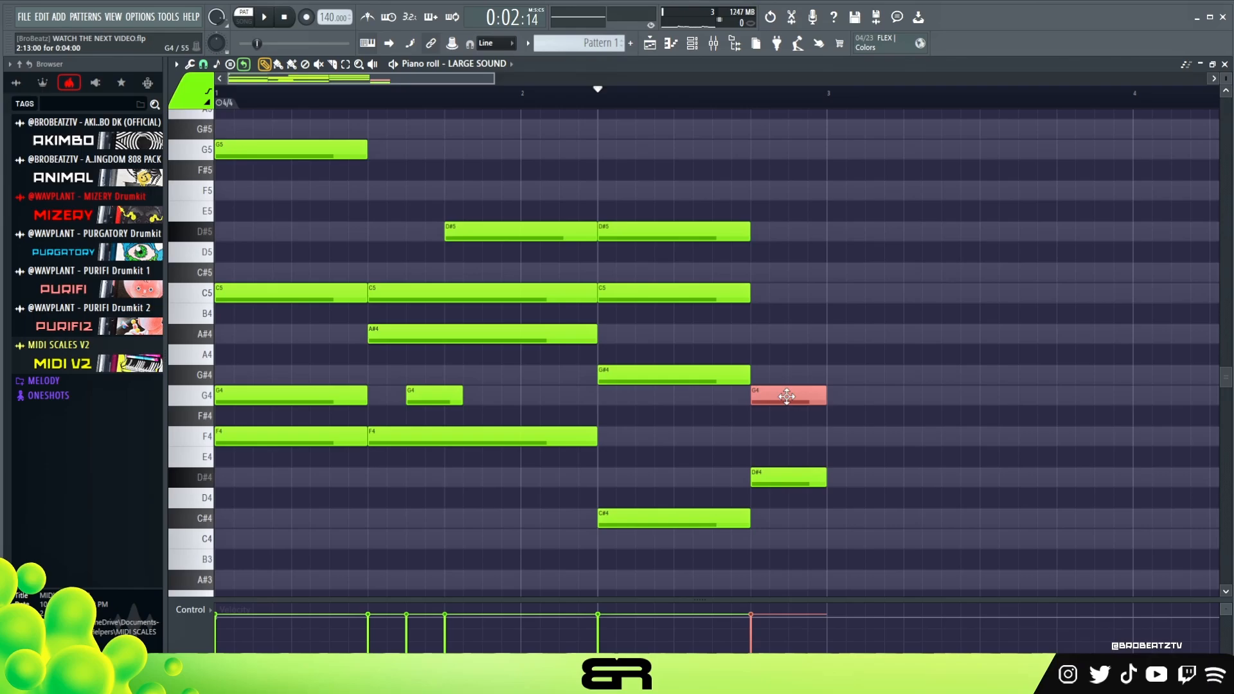
Try one-beat F4, G#4, C5 and C#5 notes around beat 2 of bar 3.
{"action": "left_click", "coordinate": [930, 429]}
{"action": "left_click_drag", "start_coordinate": [930, 429], "coordinate": [937, 286], "text": "shift"}
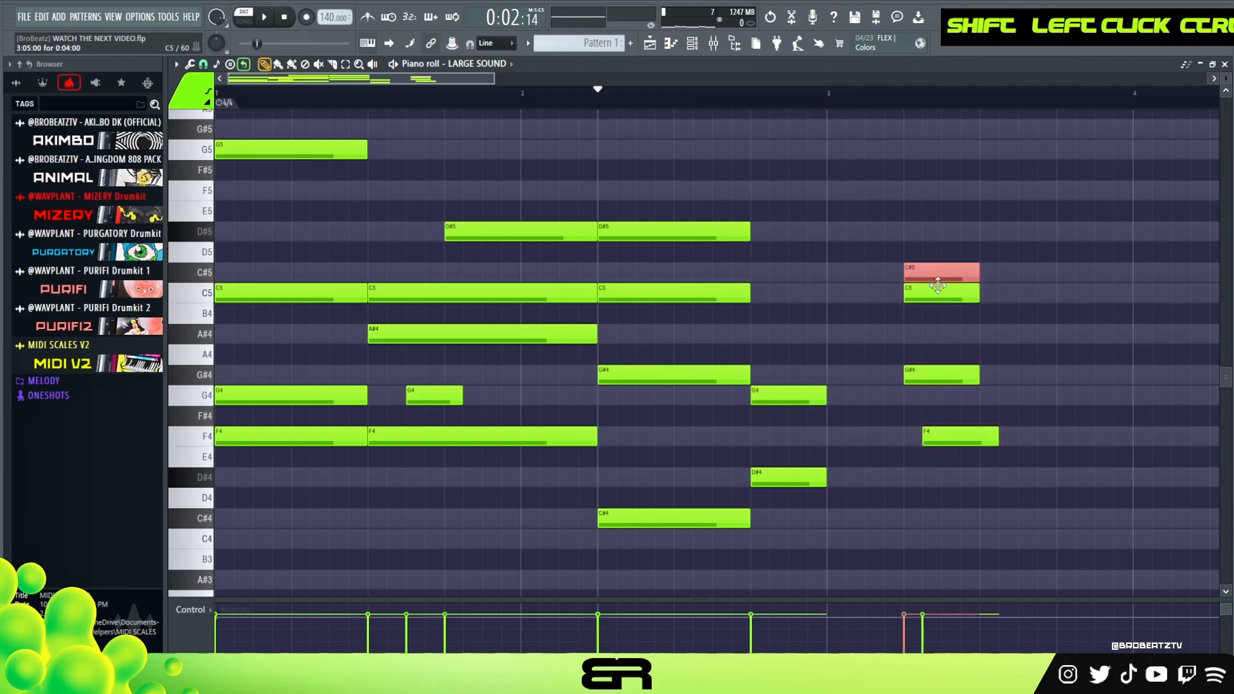
{"action": "scroll", "coordinate": [940, 287], "scroll_direction": "up", "scroll_amount": 4}
{"action": "key", "text": "ctrl+Up"}
{"action": "key", "text": "ctrl+Down"}
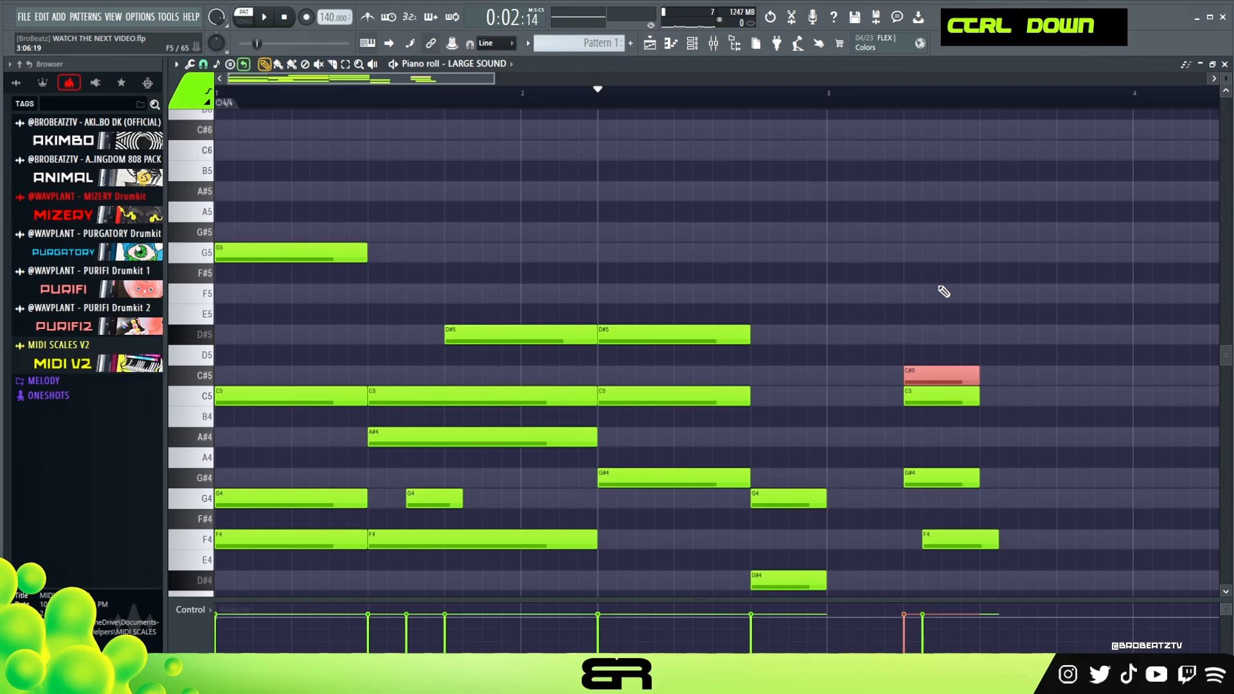
{"action": "scroll", "coordinate": [964, 299], "scroll_direction": "down", "scroll_amount": 5}
{"action": "right_click", "coordinate": [950, 246]}
Add one-beat A#4 and C5 notes above the G4 on beat 4 of bar 2 and play both bars.
{"action": "left_click", "coordinate": [789, 367], "text": "ctrl"}
{"action": "left_click_drag", "start_coordinate": [789, 368], "coordinate": [775, 256], "text": "shift"}
{"action": "right_click", "coordinate": [873, 274]}
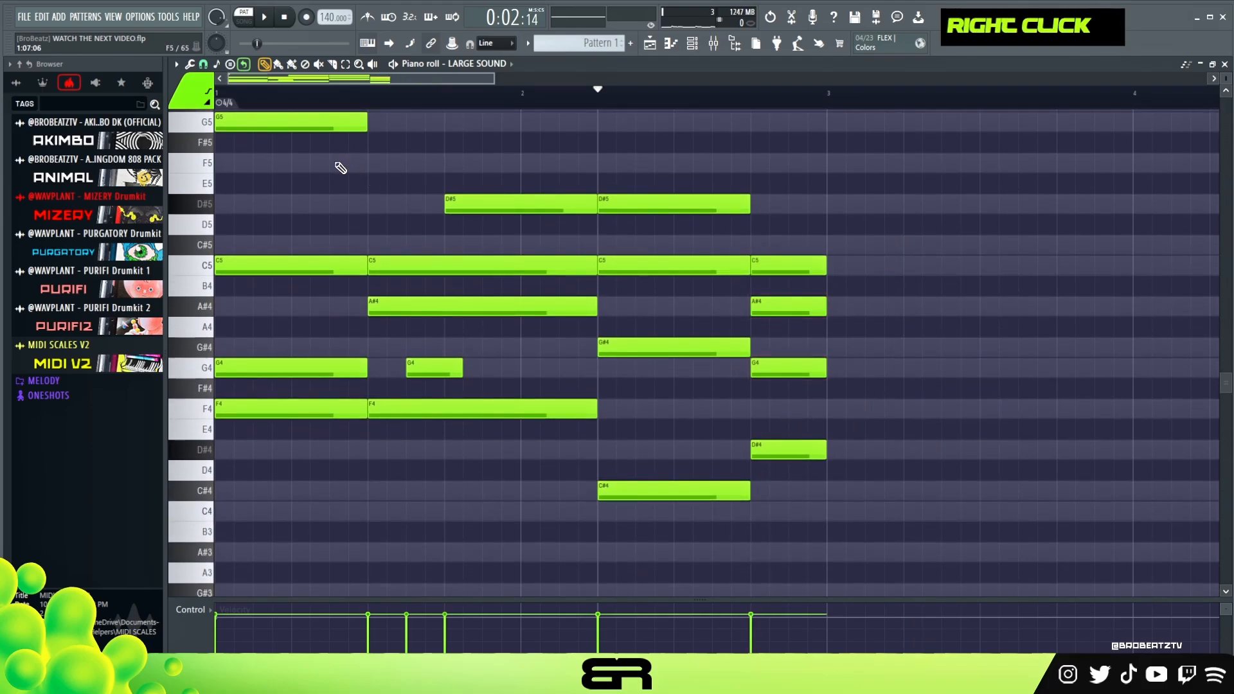
{"action": "key", "text": "space"}
{"action": "key", "text": "space"}
{"action": "key", "text": "space"}
{"action": "scroll", "coordinate": [636, 277], "scroll_direction": "up", "scroll_amount": 2}
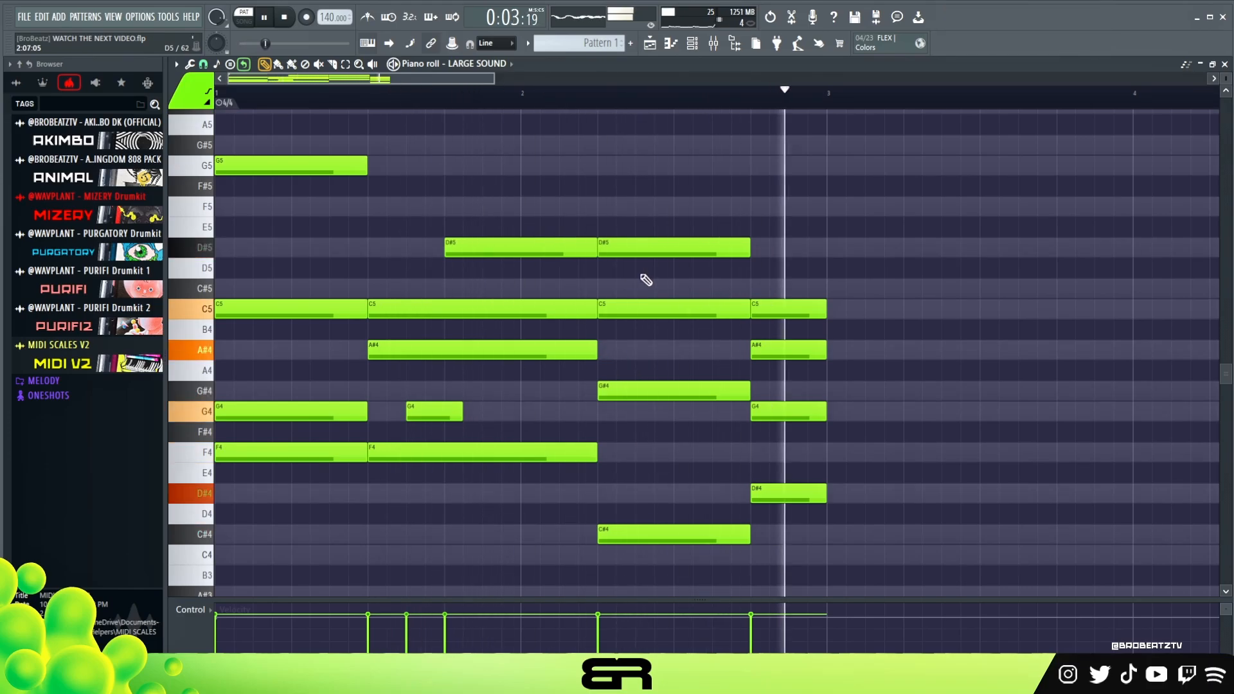
{"action": "key", "text": "space"}
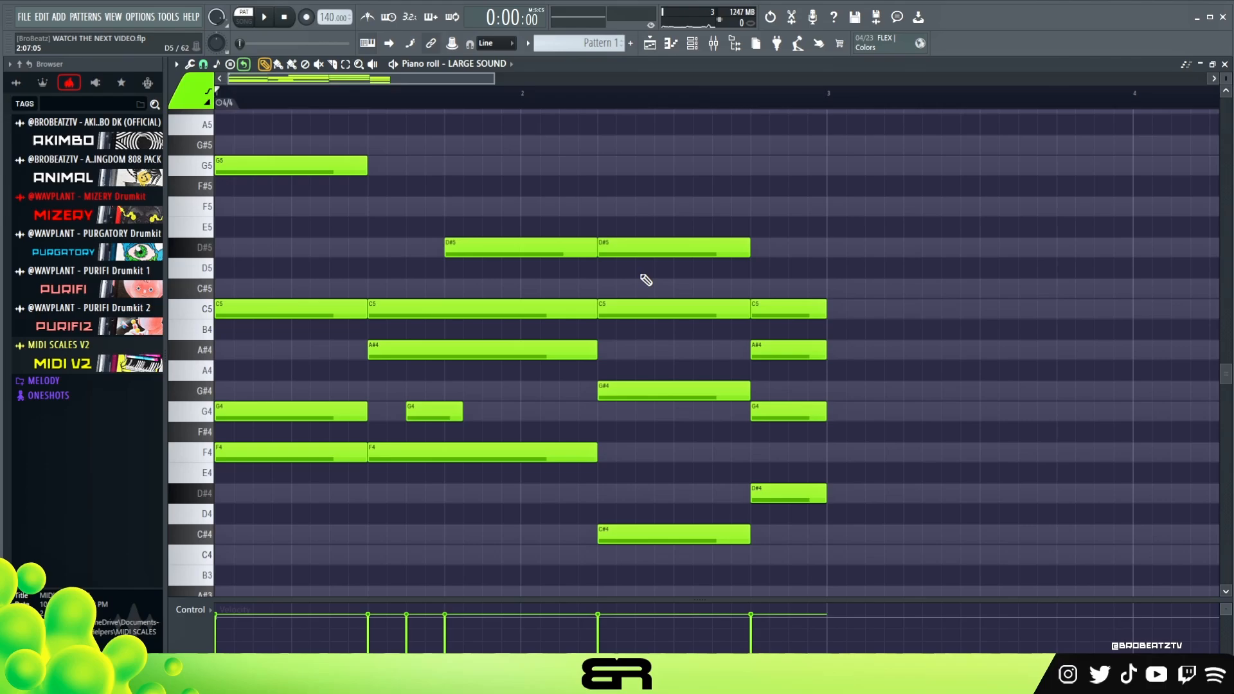
Try a copy of the first bar's F minor chords starting at bar 4.
{"action": "key", "text": "ctrl"}
{"action": "key", "text": "ctrl+a"}
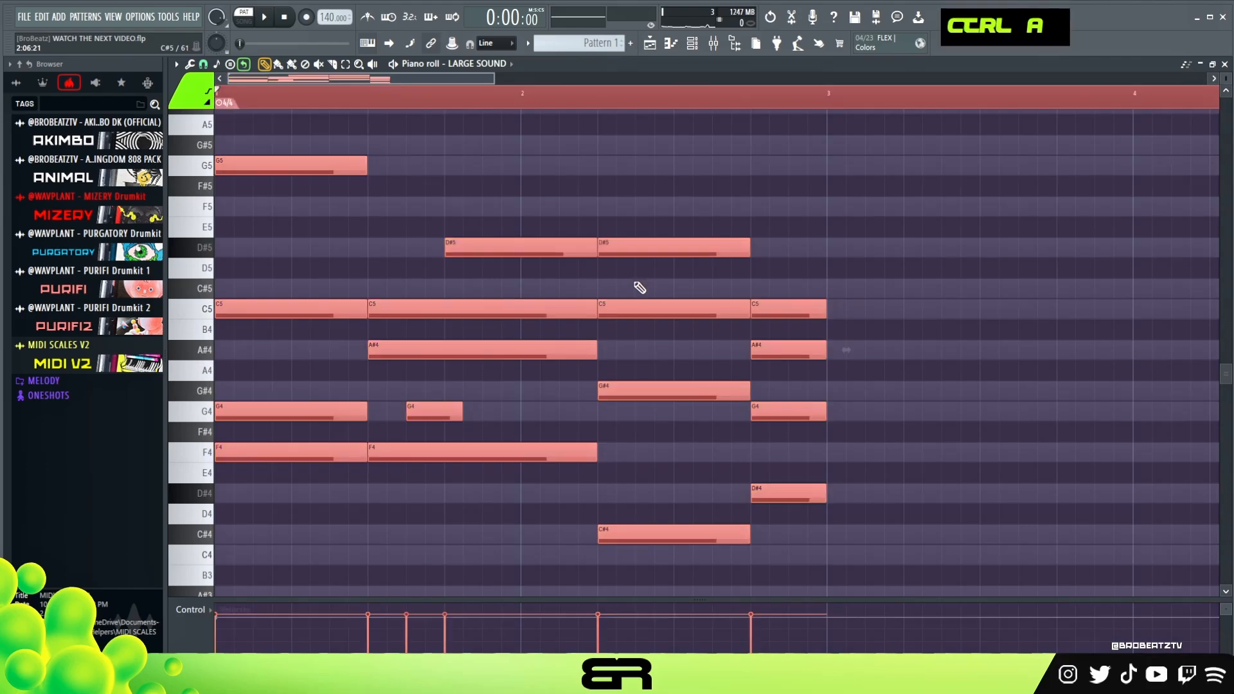
{"action": "right_click", "coordinate": [408, 165]}
{"action": "mouse_move", "coordinate": [261, 113]}
{"action": "left_mouse_down"}
{"action": "mouse_move", "coordinate": [289, 206]}
{"action": "mouse_move", "coordinate": [317, 454]}
{"action": "mouse_move", "coordinate": [903, 463]}
{"action": "mouse_move", "coordinate": [888, 447]}
{"action": "left_mouse_up"}
{"action": "left_click", "coordinate": [693, 96]}
{"action": "key", "text": "ctrl+z"}
{"action": "left_click_drag", "start_coordinate": [283, 136], "coordinate": [501, 471]}
{"action": "left_click_drag", "start_coordinate": [339, 418], "coordinate": [1225, 416]}
{"action": "left_click_drag", "start_coordinate": [439, 80], "coordinate": [622, 107]}
{"action": "right_click", "coordinate": [671, 173]}
{"action": "left_click_drag", "start_coordinate": [738, 197], "coordinate": [765, 455]}
{"action": "left_click_drag", "start_coordinate": [783, 245], "coordinate": [718, 250]}
{"action": "right_click", "coordinate": [789, 411]}
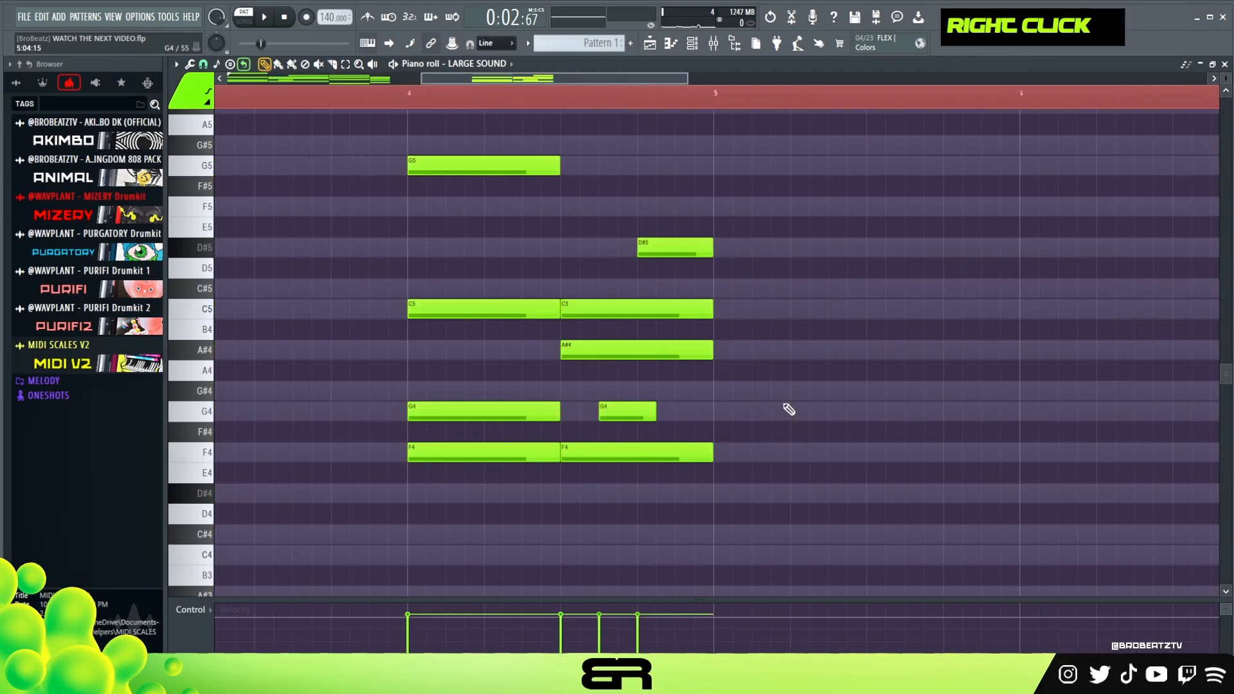
Extend the copied chord into bar 5 and try a three-beat C#4, G#4 and C5 chord from beat 2 with D#5 on beat 3.
{"action": "mouse_move", "coordinate": [781, 195]}
{"action": "left_mouse_down"}
{"action": "mouse_move", "coordinate": [725, 459]}
{"action": "mouse_move", "coordinate": [800, 444]}
{"action": "mouse_move", "coordinate": [694, 444]}
{"action": "mouse_move", "coordinate": [936, 460]}
{"action": "mouse_move", "coordinate": [900, 468]}
{"action": "left_mouse_up"}
{"action": "right_click", "coordinate": [743, 413]}
{"action": "right_click", "coordinate": [898, 471]}
{"action": "left_click_drag", "start_coordinate": [887, 211], "coordinate": [861, 539]}
{"action": "right_click", "coordinate": [899, 468]}
{"action": "right_click", "coordinate": [941, 289]}
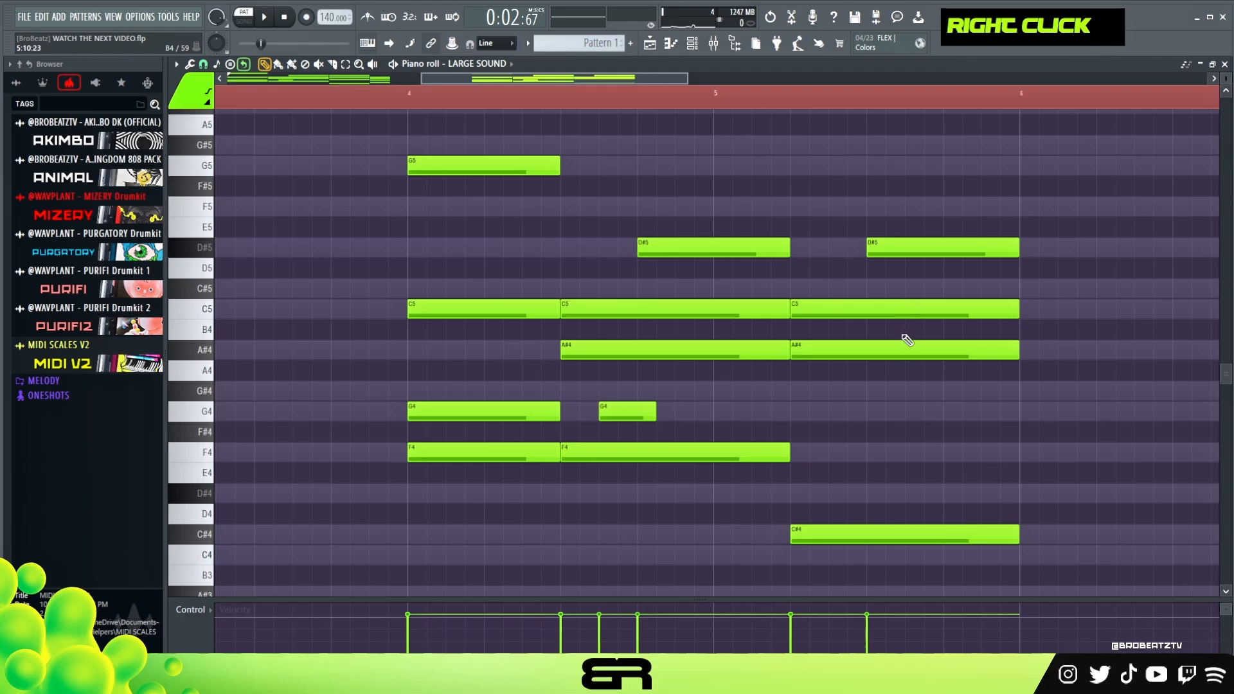
{"action": "left_click_drag", "start_coordinate": [868, 350], "coordinate": [868, 392]}
{"action": "right_click", "coordinate": [835, 372], "text": "alt"}
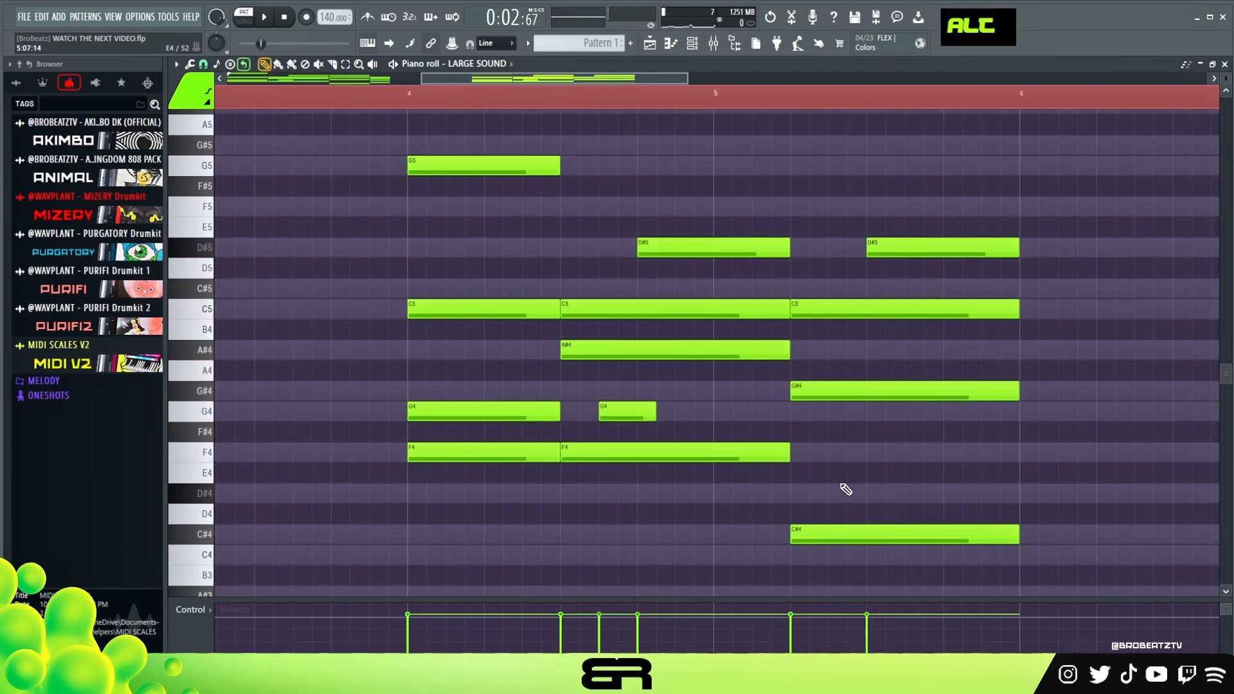
Delete all the trial notes from bars 4 and 5 and return to the original two-bar progression.
{"action": "right_click", "coordinate": [925, 309]}
{"action": "right_click", "coordinate": [906, 534]}
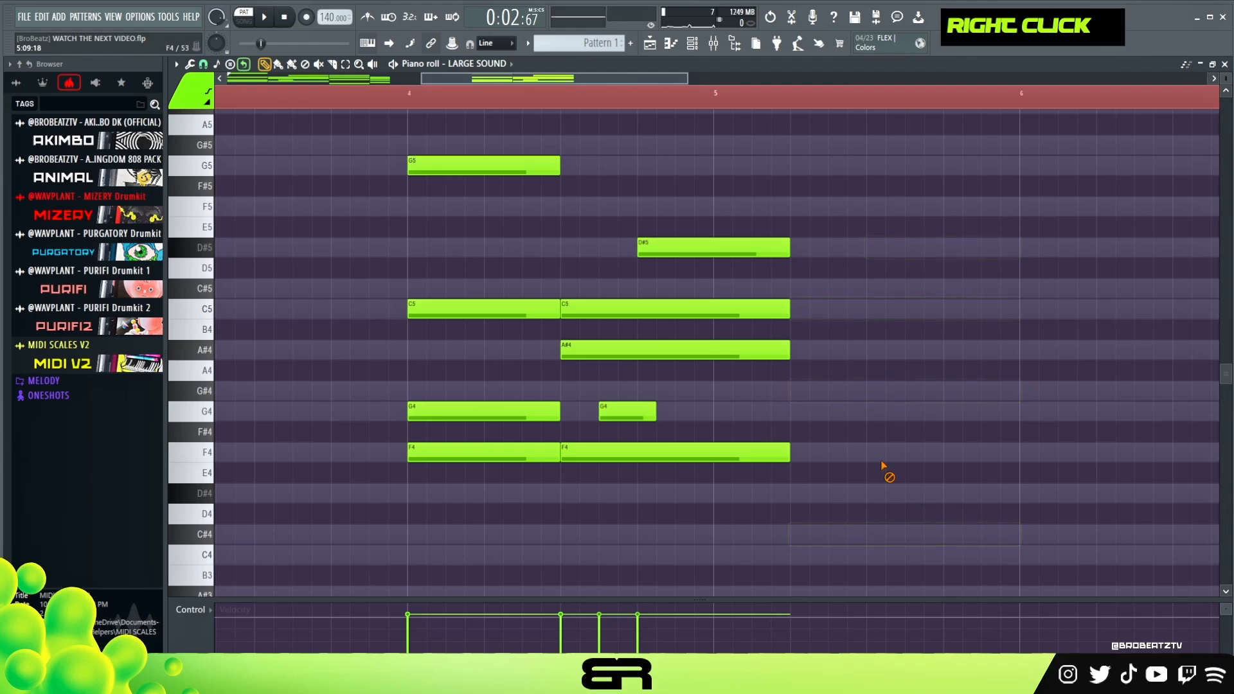
{"action": "right_click", "coordinate": [739, 309]}
{"action": "right_click", "coordinate": [707, 452]}
{"action": "right_click", "coordinate": [629, 412]}
{"action": "right_click", "coordinate": [537, 167]}
{"action": "right_click", "coordinate": [501, 309]}
{"action": "right_click", "coordinate": [485, 450]}
{"action": "double_click", "coordinate": [521, 101]}
{"action": "left_click_drag", "start_coordinate": [521, 101], "coordinate": [206, 112]}
{"action": "left_click_drag", "start_coordinate": [471, 81], "coordinate": [276, 84]}
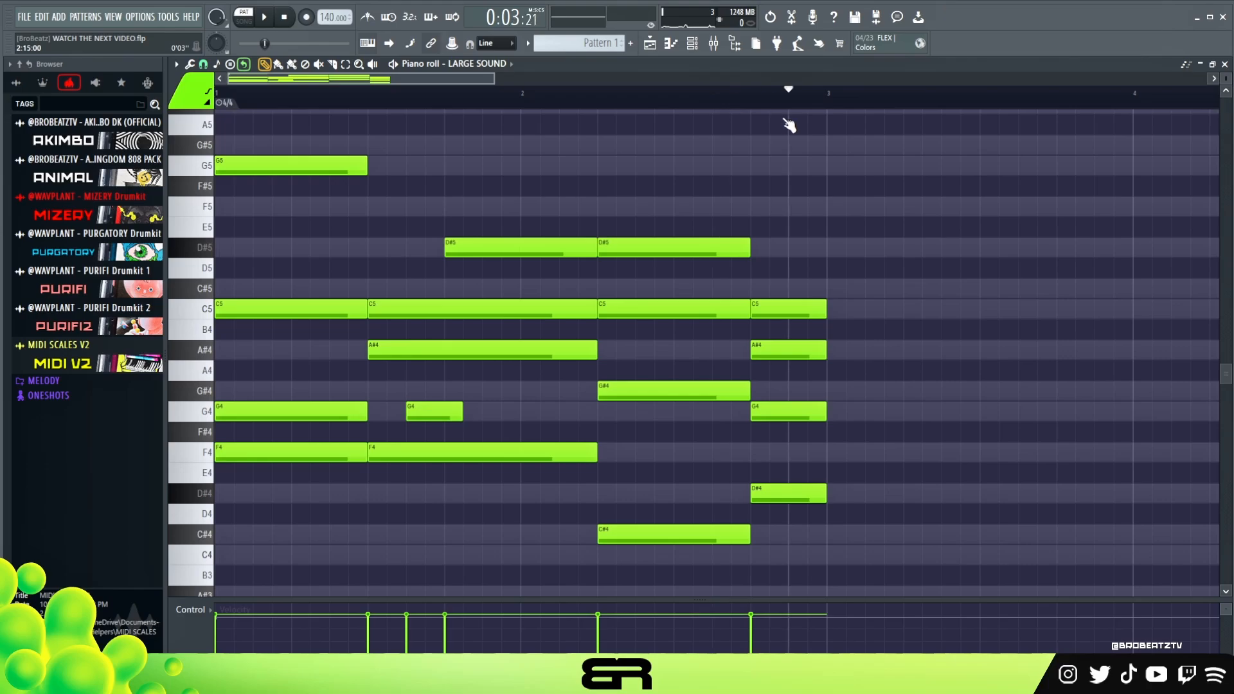
Copy the two-bar chord progression into bars 3 and 4 and play all four bars.
{"action": "key", "text": "ctrl+a"}
{"action": "left_click_drag", "start_coordinate": [306, 162], "coordinate": [904, 204]}
{"action": "left_click", "coordinate": [918, 226], "text": "shift"}
{"action": "right_click", "coordinate": [920, 229]}
{"action": "right_click", "coordinate": [557, 159], "text": "ctrl"}
{"action": "double_click", "coordinate": [431, 108]}
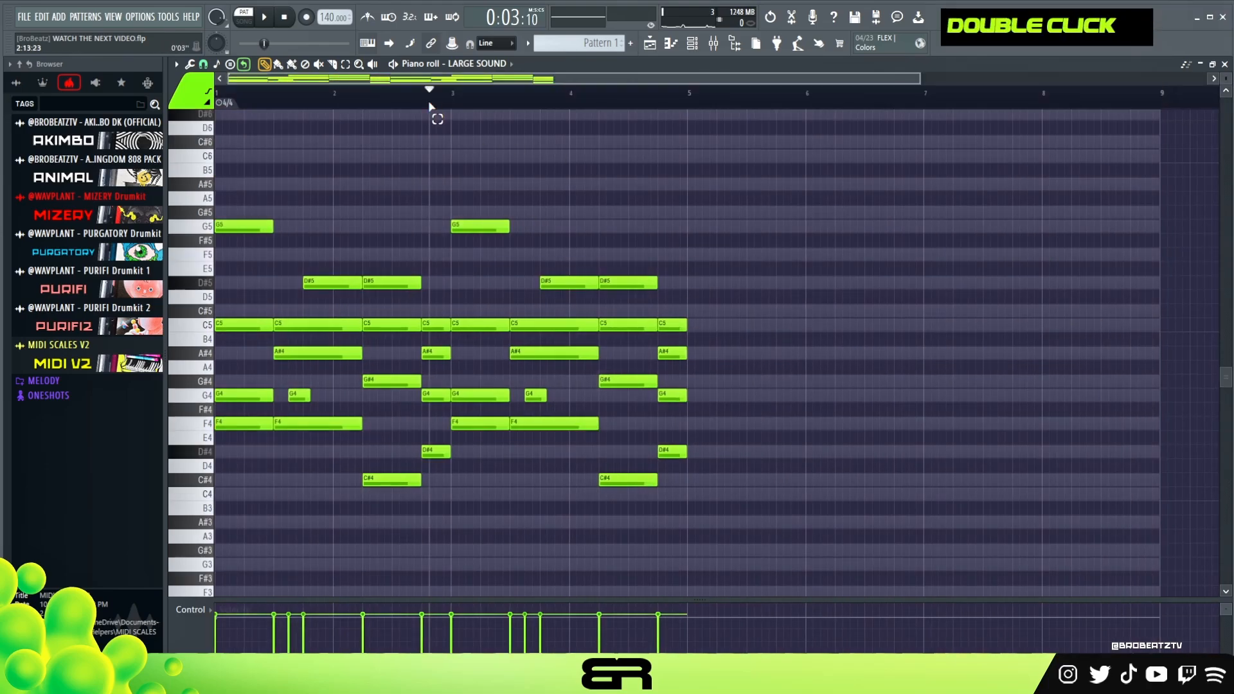
{"action": "key", "text": "space"}
{"action": "left_click_drag", "start_coordinate": [930, 94], "coordinate": [614, 96]}
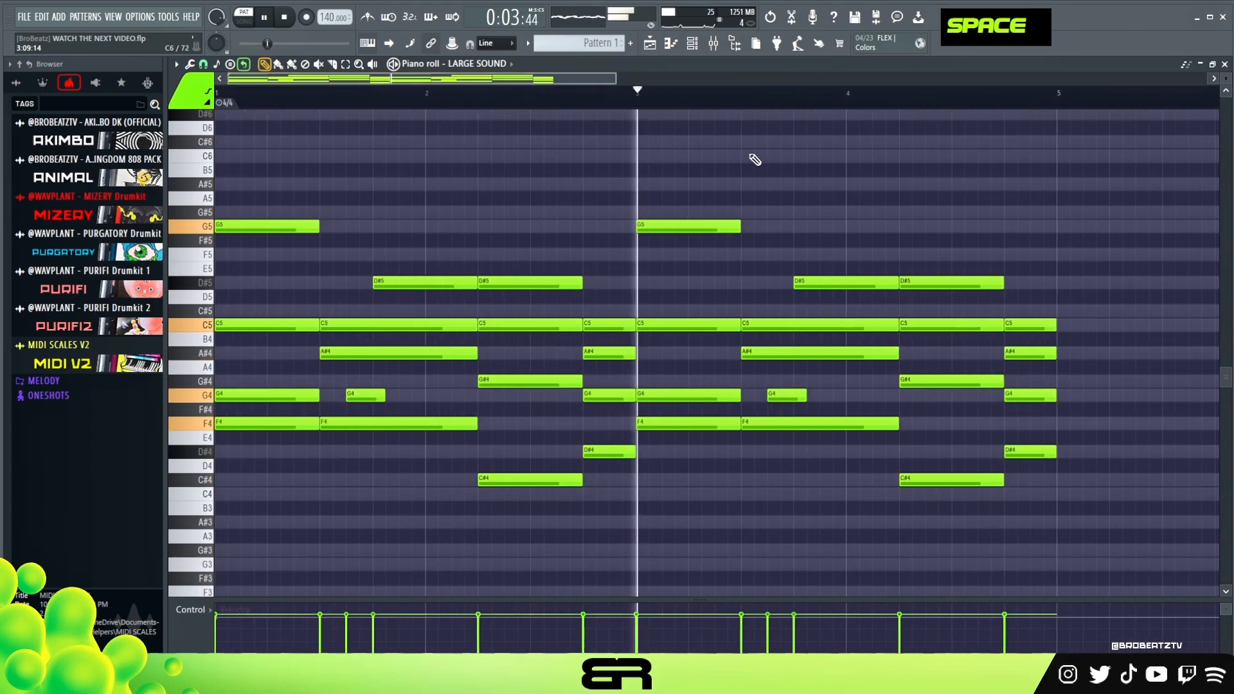
Raise the velocity of all notes in the four-bar progression slightly and stop playback.
{"action": "key", "text": "ctrl+a"}
{"action": "scroll", "coordinate": [795, 202], "scroll_direction": "up", "scroll_amount": 6, "text": "alt"}
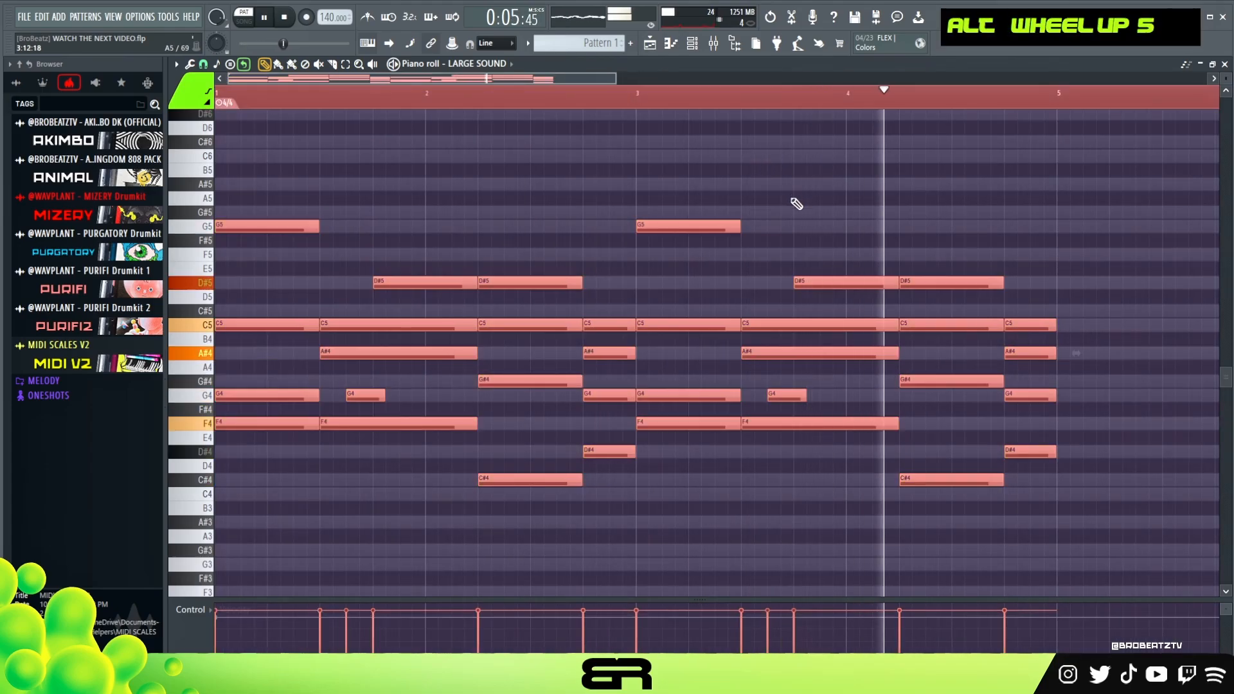
{"action": "key", "text": "space"}
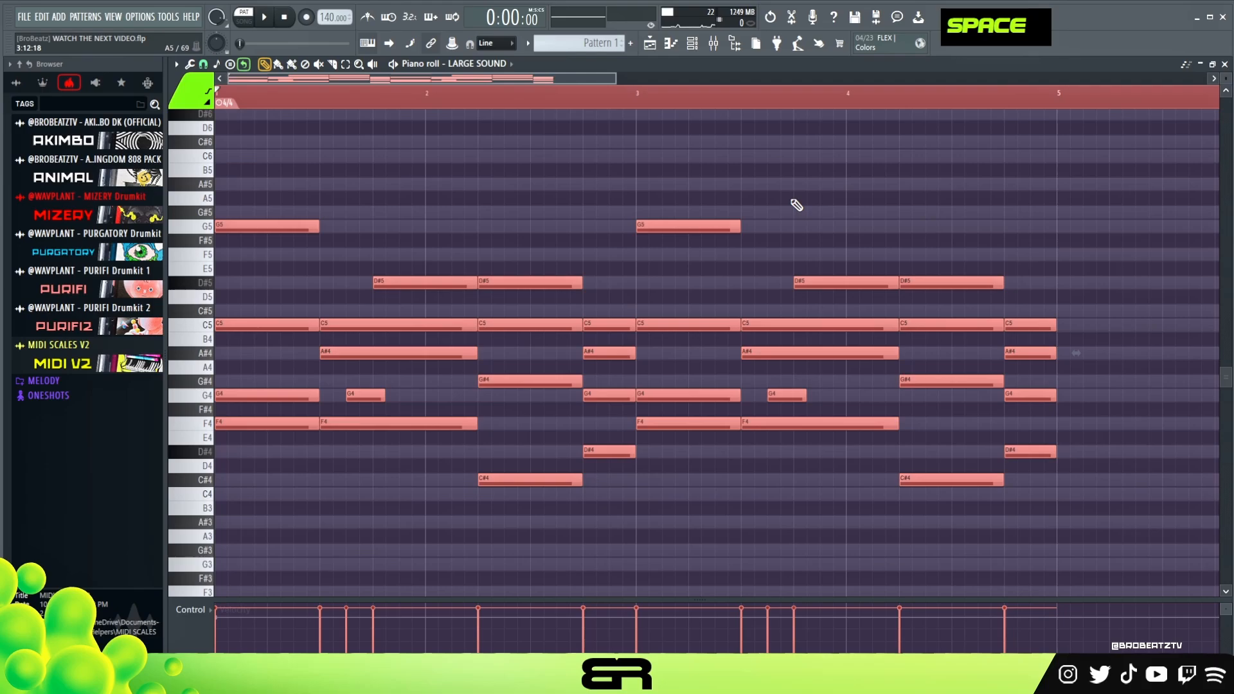
Turn off Filter 1 in the LARGE SOUND Serum 2 synth, audition the progression, and close the synth.
{"action": "left_click", "coordinate": [692, 43]}
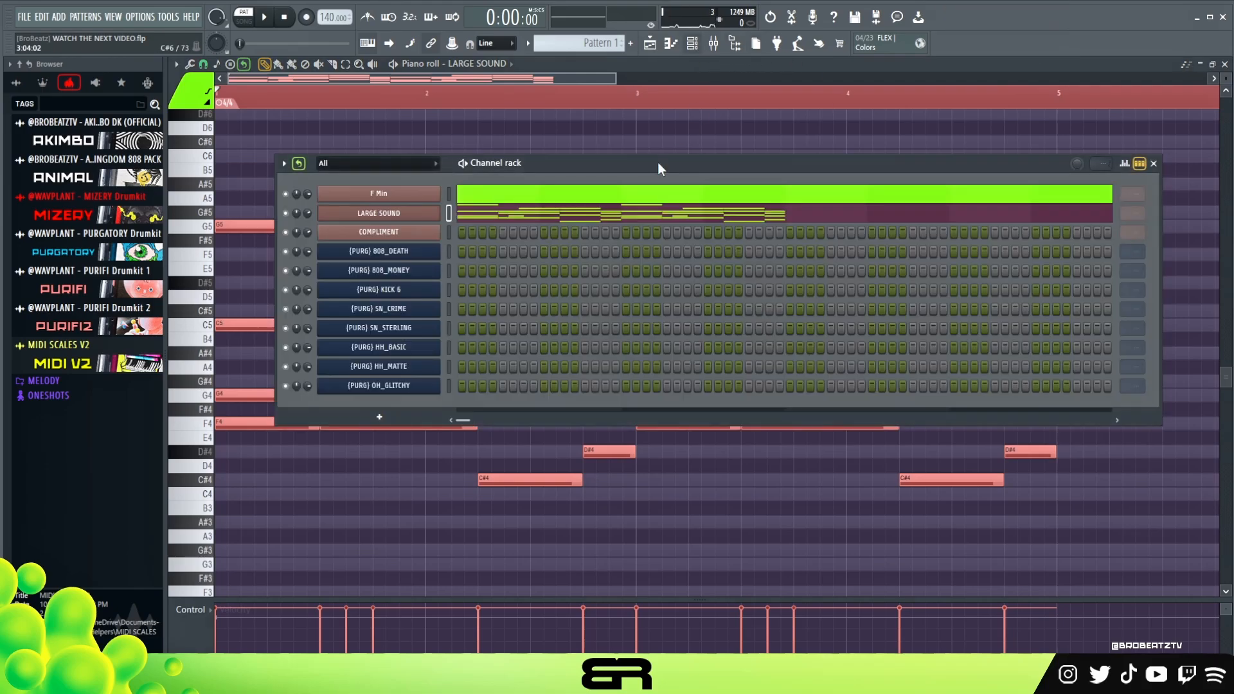
{"action": "double_click", "coordinate": [385, 217]}
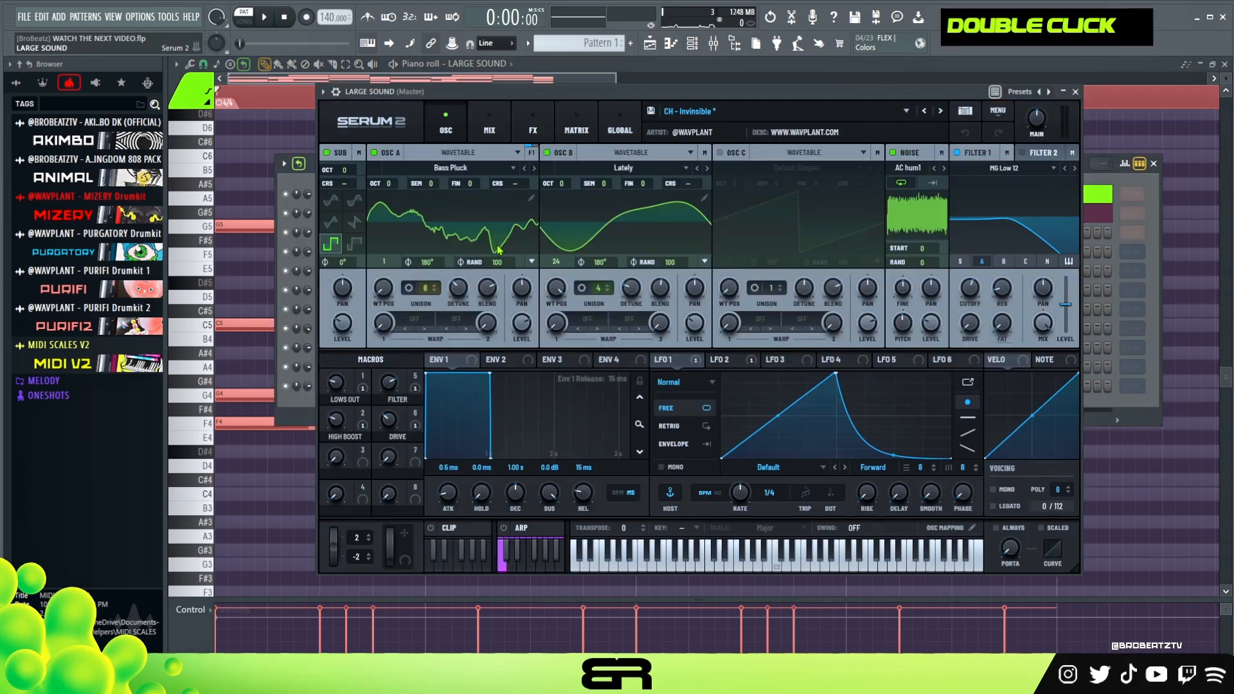
{"action": "left_click", "coordinate": [957, 152]}
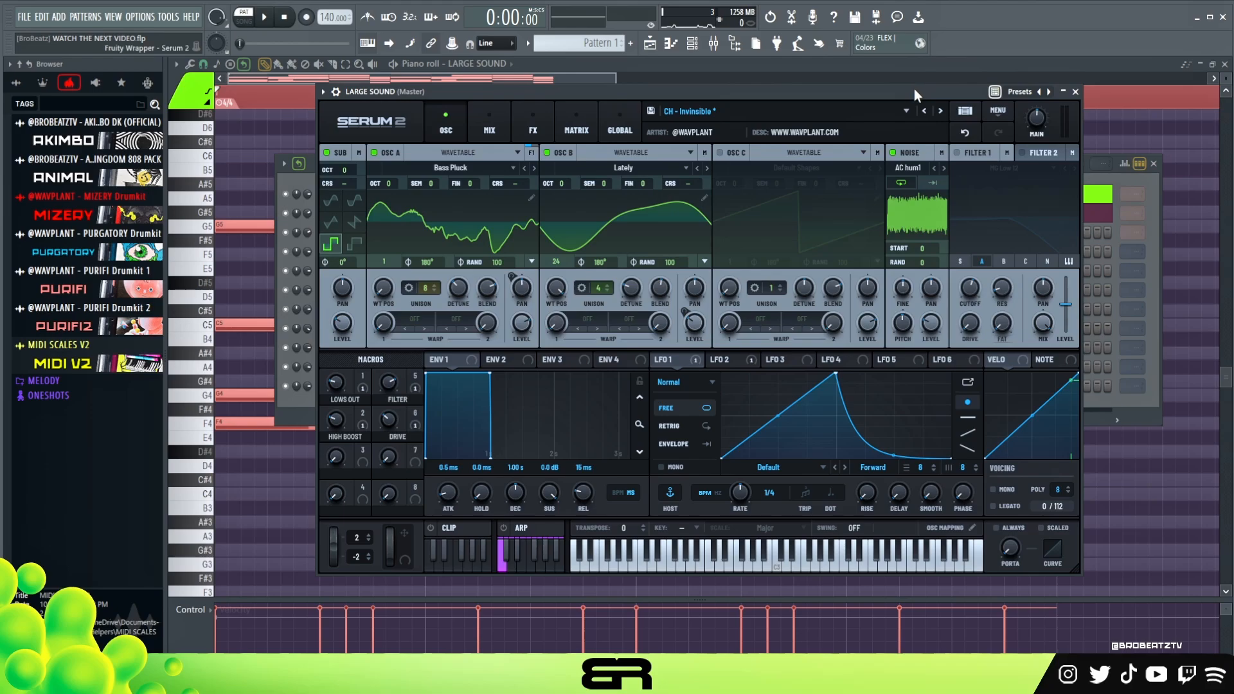
{"action": "left_click_drag", "start_coordinate": [914, 89], "coordinate": [960, 106]}
{"action": "key", "text": "space"}
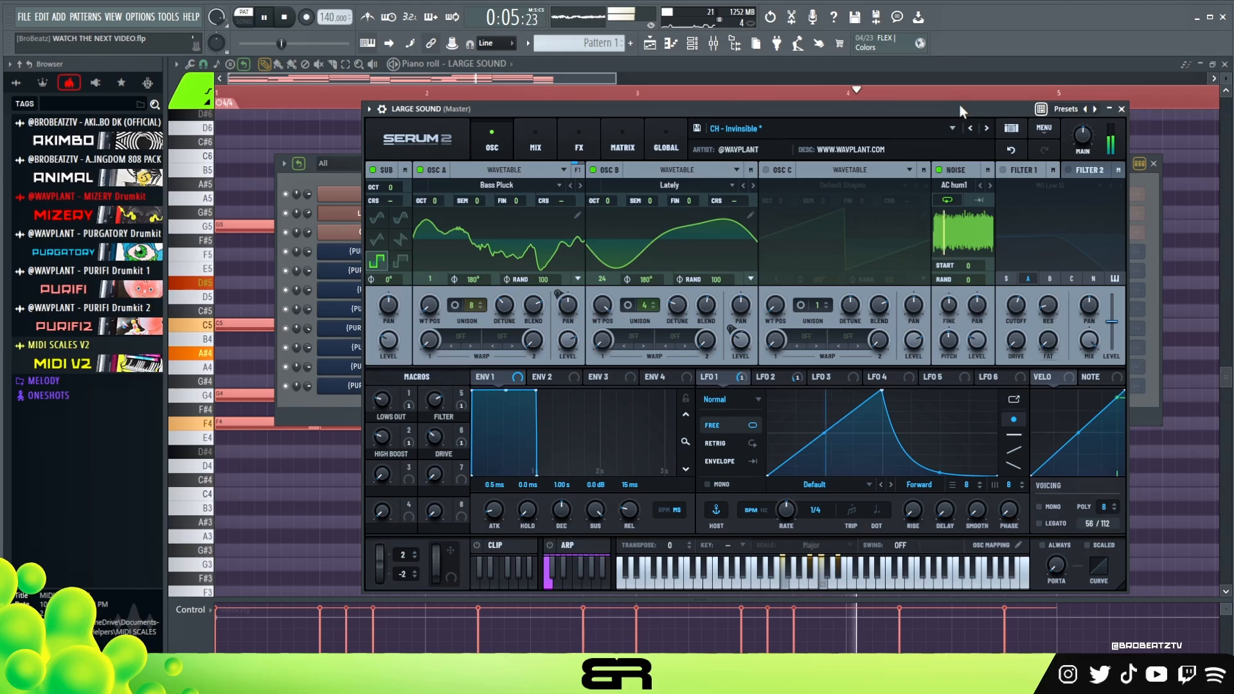
{"action": "key", "text": "space"}
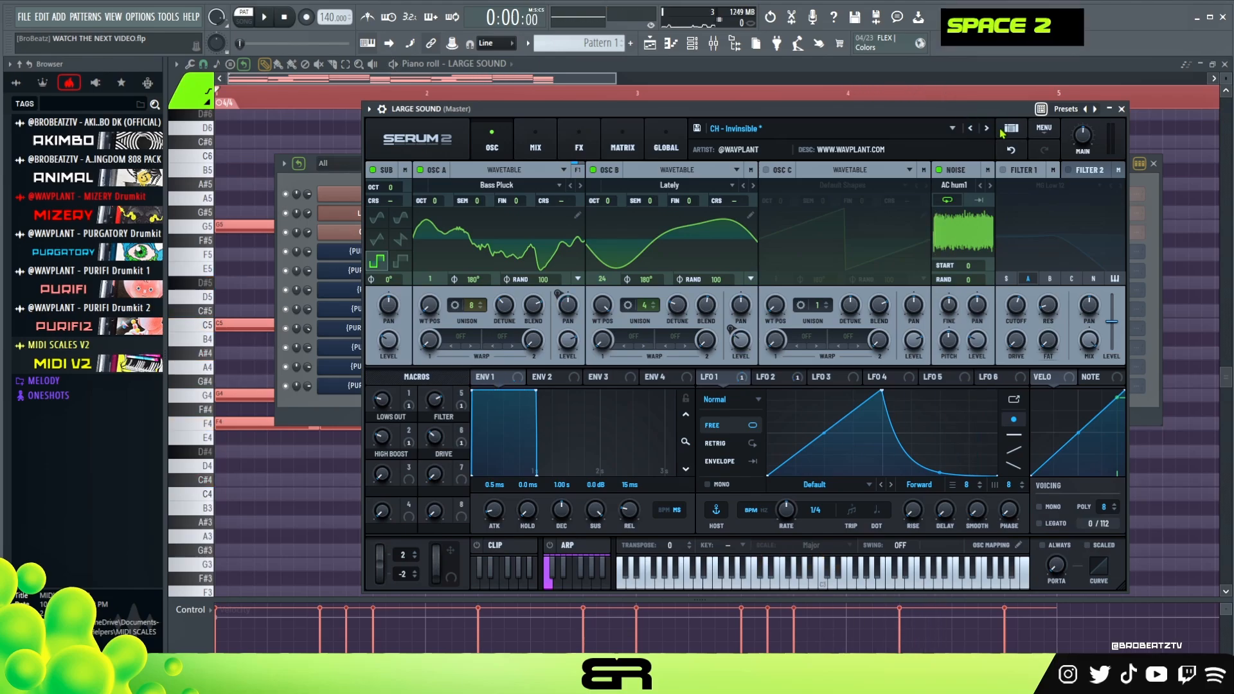
{"action": "left_click", "coordinate": [1121, 110]}
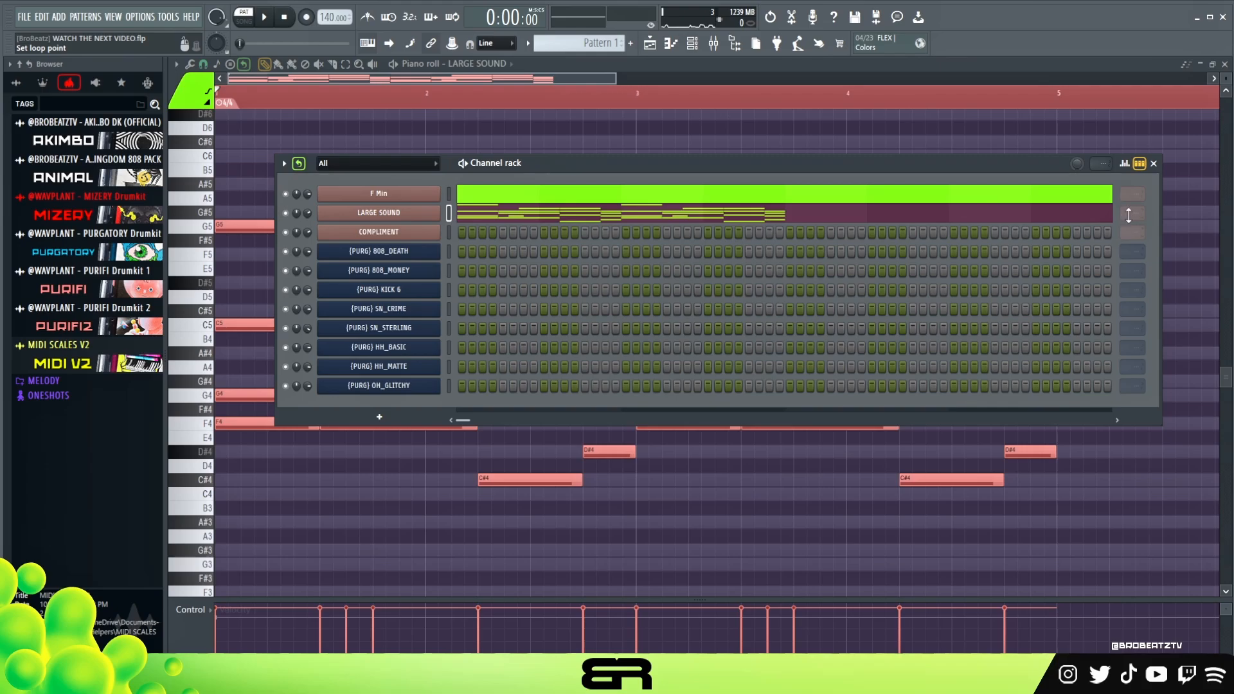
{"action": "scroll", "coordinate": [302, 164], "scroll_direction": "down", "scroll_amount": 1}
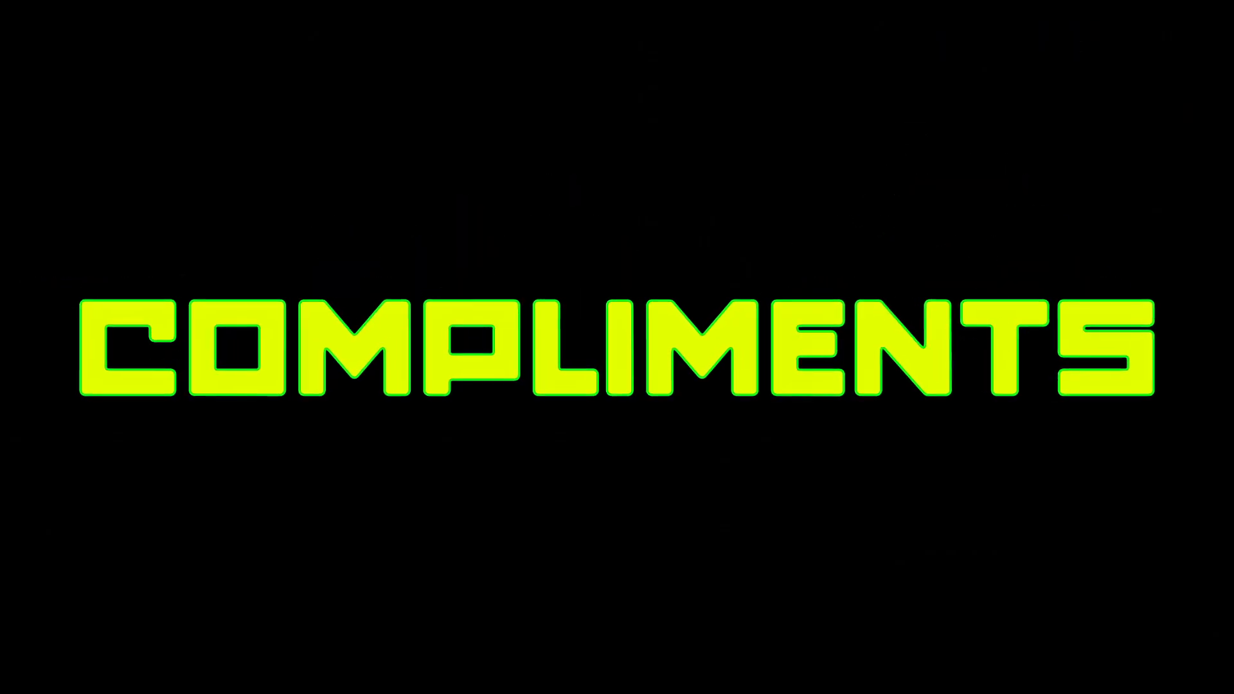
Inspect the LD - Portamon patch in the COMPLIMENT channel's Serum 2 synth and close it.
{"action": "left_click", "coordinate": [378, 231]}
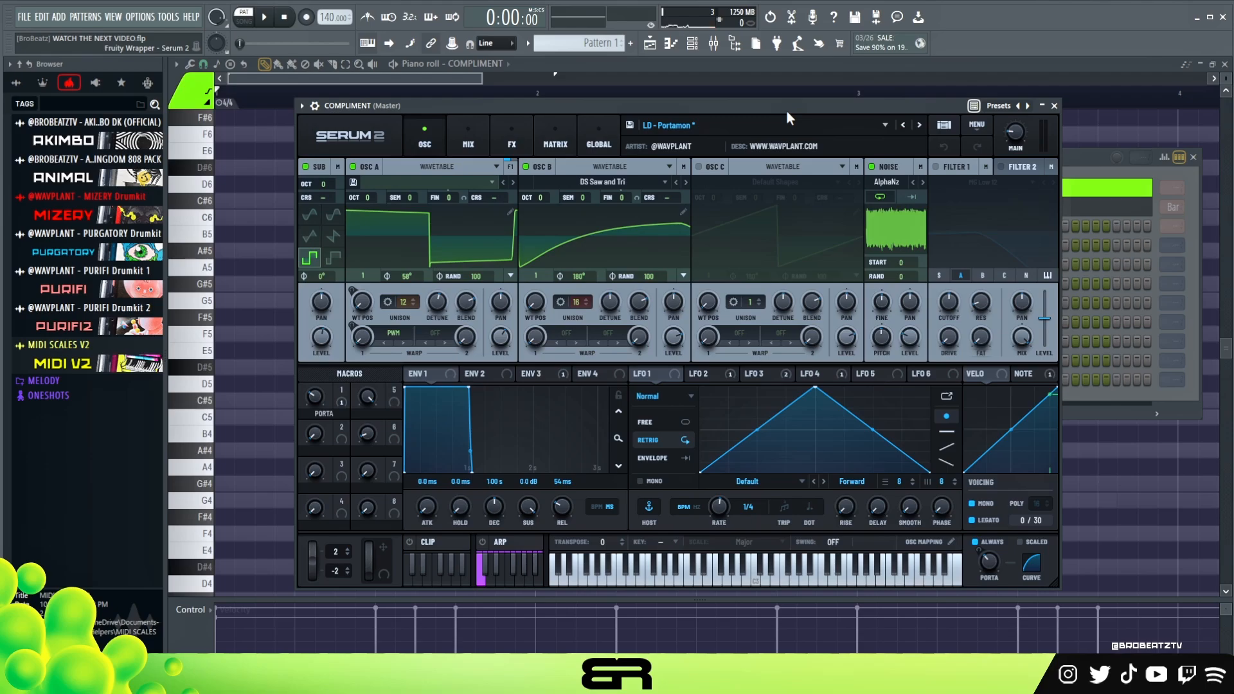
{"action": "left_click_drag", "start_coordinate": [785, 110], "coordinate": [934, 133]}
{"action": "left_click_drag", "start_coordinate": [863, 145], "coordinate": [903, 168]}
{"action": "left_click", "coordinate": [1092, 170]}
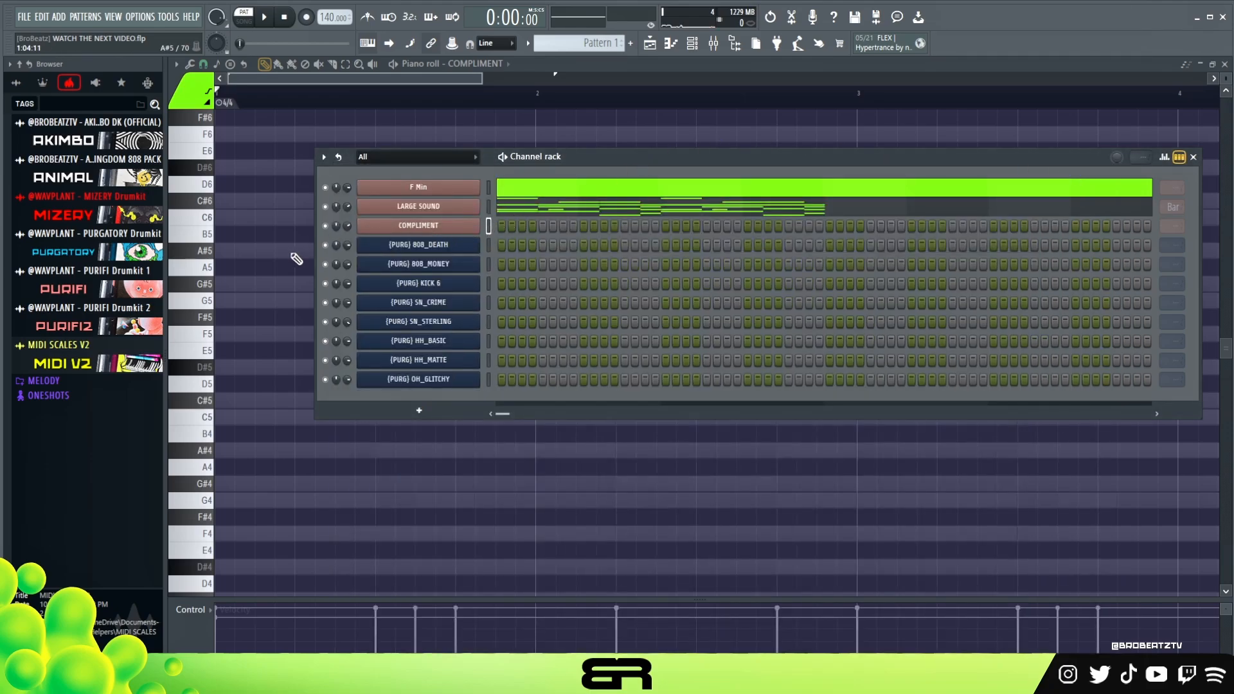
Open the LARGE SOUND notes in the piano roll and check the first chord's root against the F Min channel.
{"action": "left_click", "coordinate": [545, 211]}
{"action": "scroll", "coordinate": [544, 211], "scroll_direction": "down", "scroll_amount": 2}
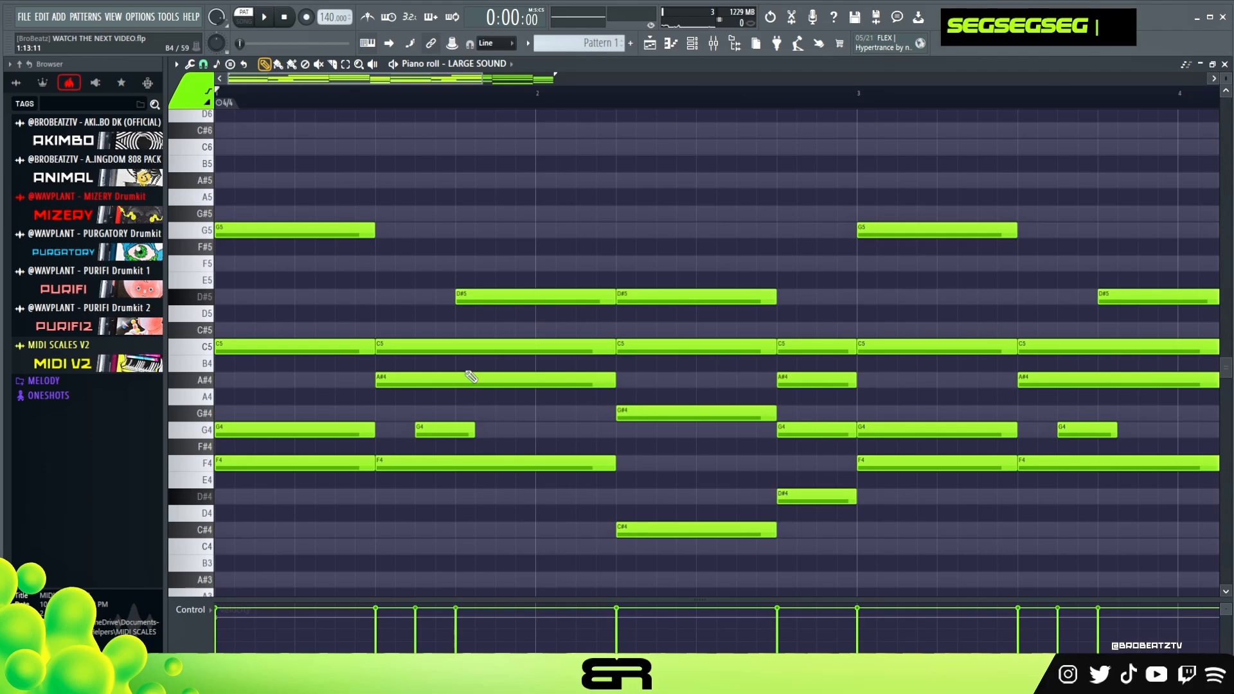
{"action": "key", "text": "ctrl"}
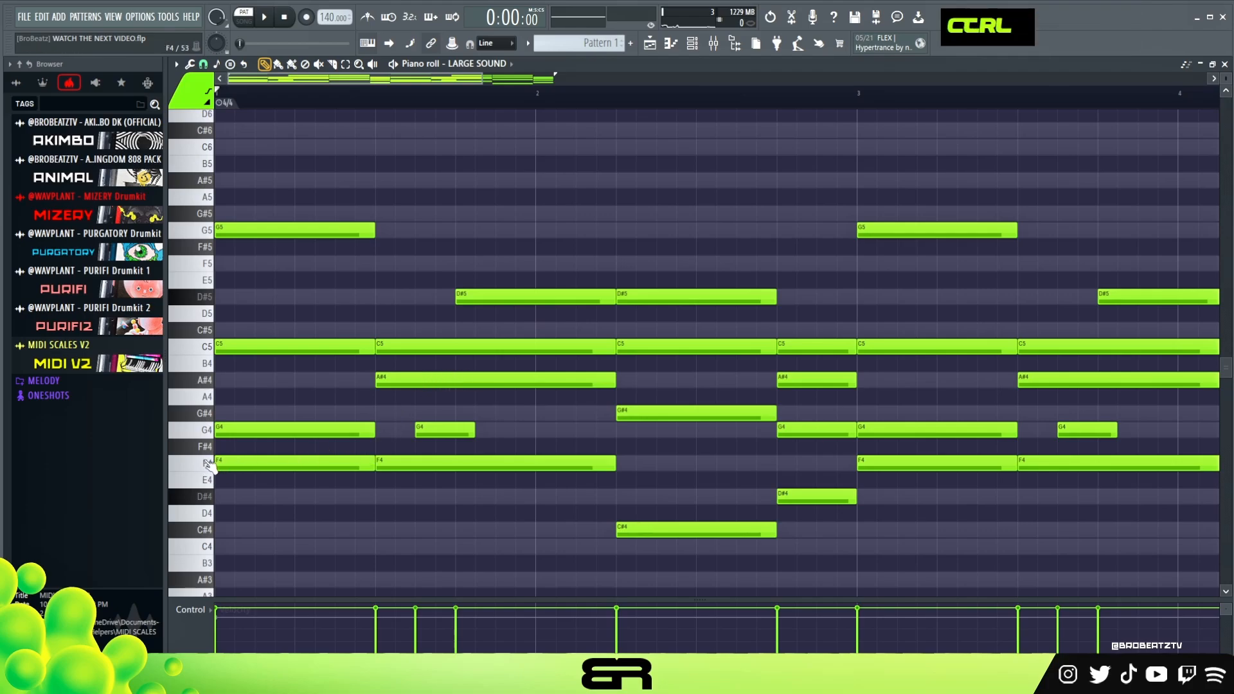
{"action": "left_click", "coordinate": [670, 42]}
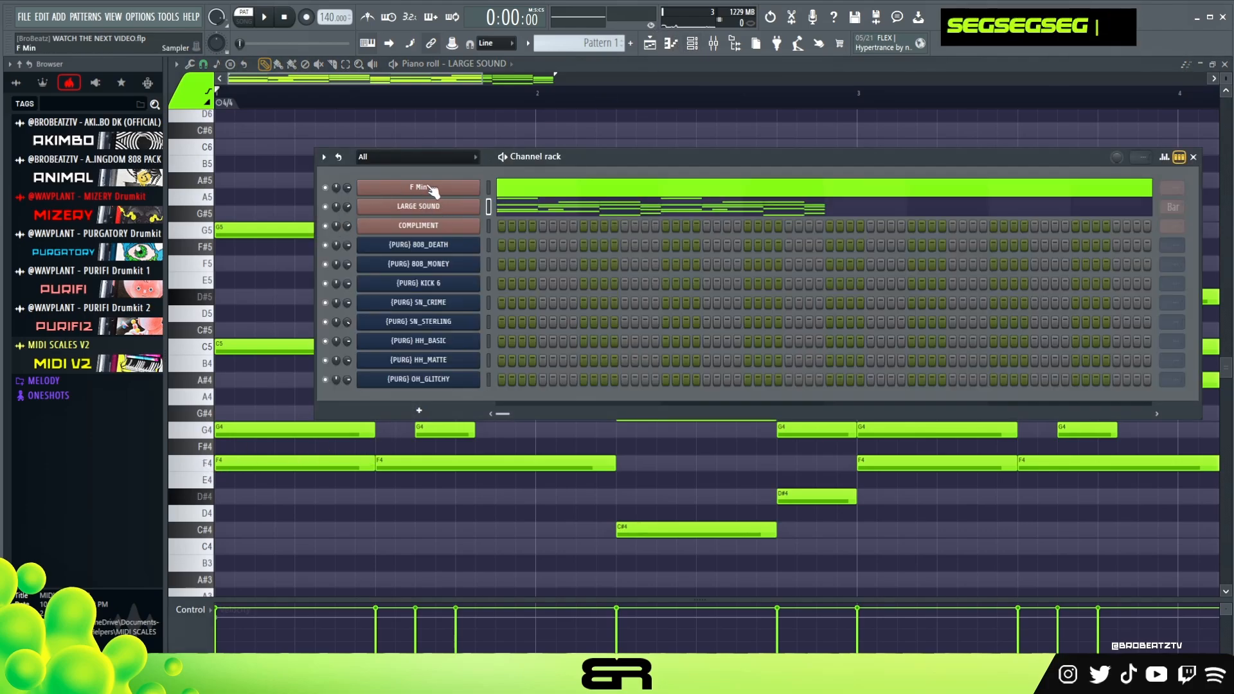
{"action": "right_click", "coordinate": [291, 327]}
Try duplicating the opening F4 note and transposing the copy up seven semitones to locate its fifth, C5.
{"action": "left_click", "coordinate": [245, 460], "text": "ctrl"}
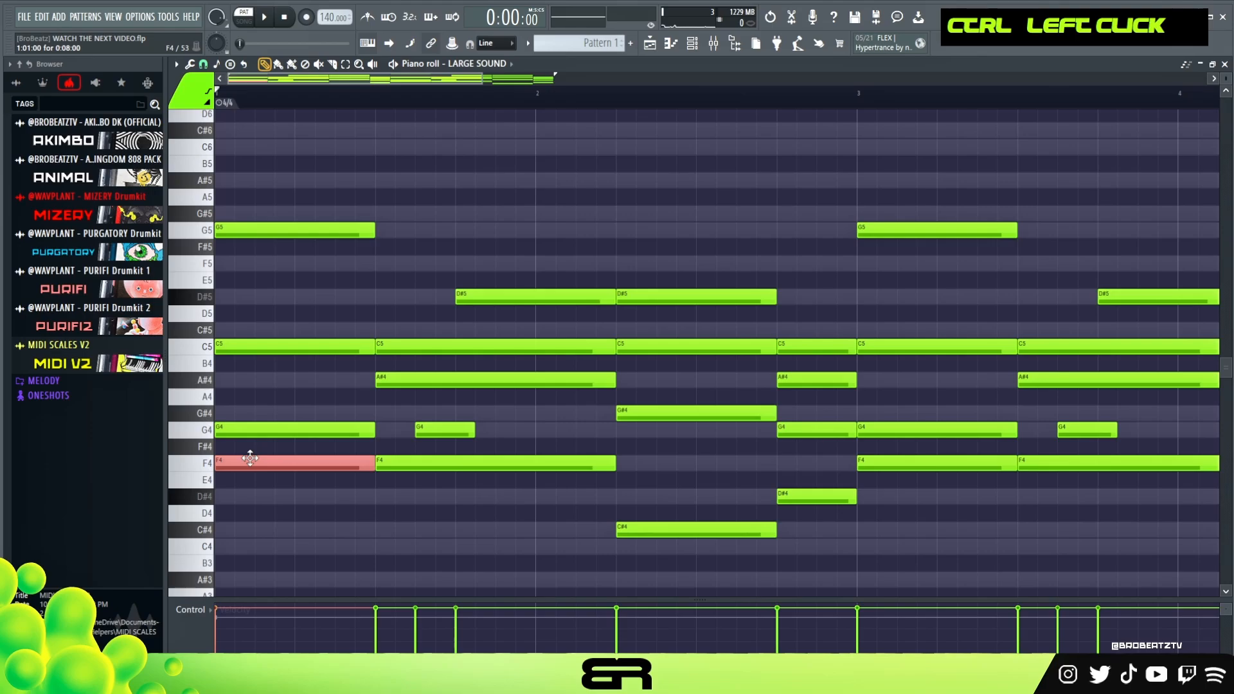
{"action": "left_click", "coordinate": [248, 461], "text": "shift"}
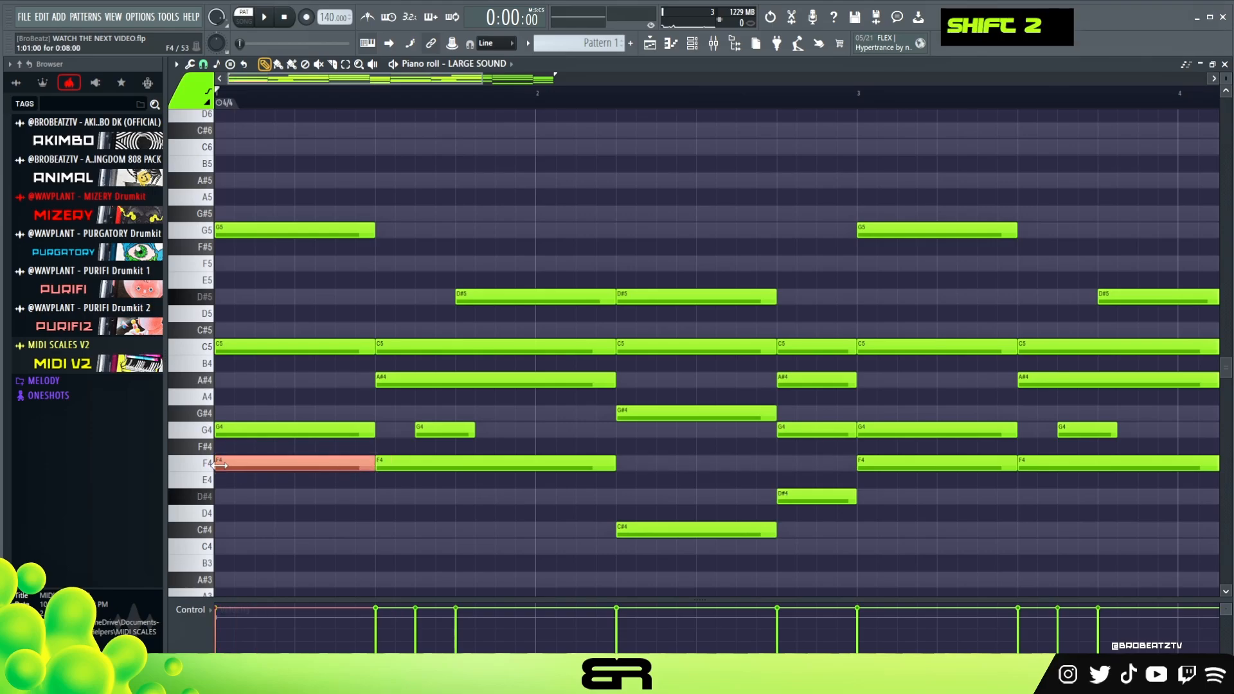
{"action": "key", "text": "shift+Up"}
{"action": "key", "text": "shift+Up"}
{"action": "key", "text": "shift+Up"}
{"action": "key", "text": "shift+Up"}
{"action": "key", "text": "shift+Up"}
{"action": "key", "text": "shift+Up"}
{"action": "key", "text": "shift+Up"}
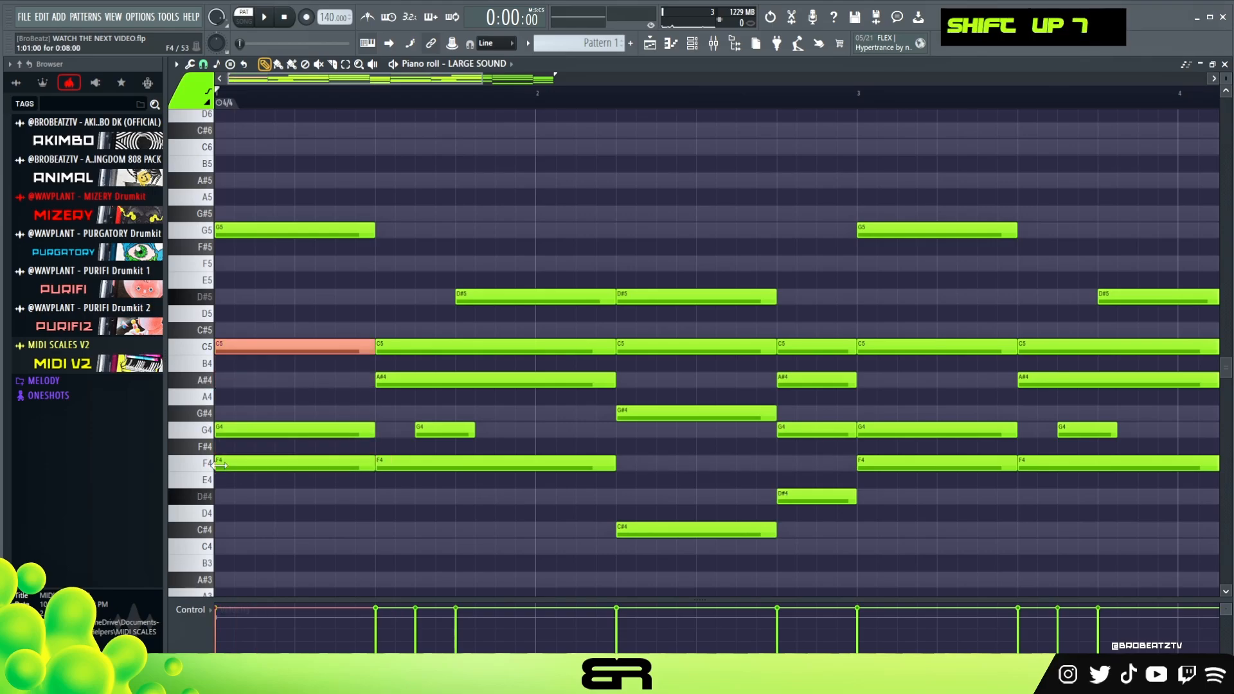
{"action": "right_click", "coordinate": [274, 366]}
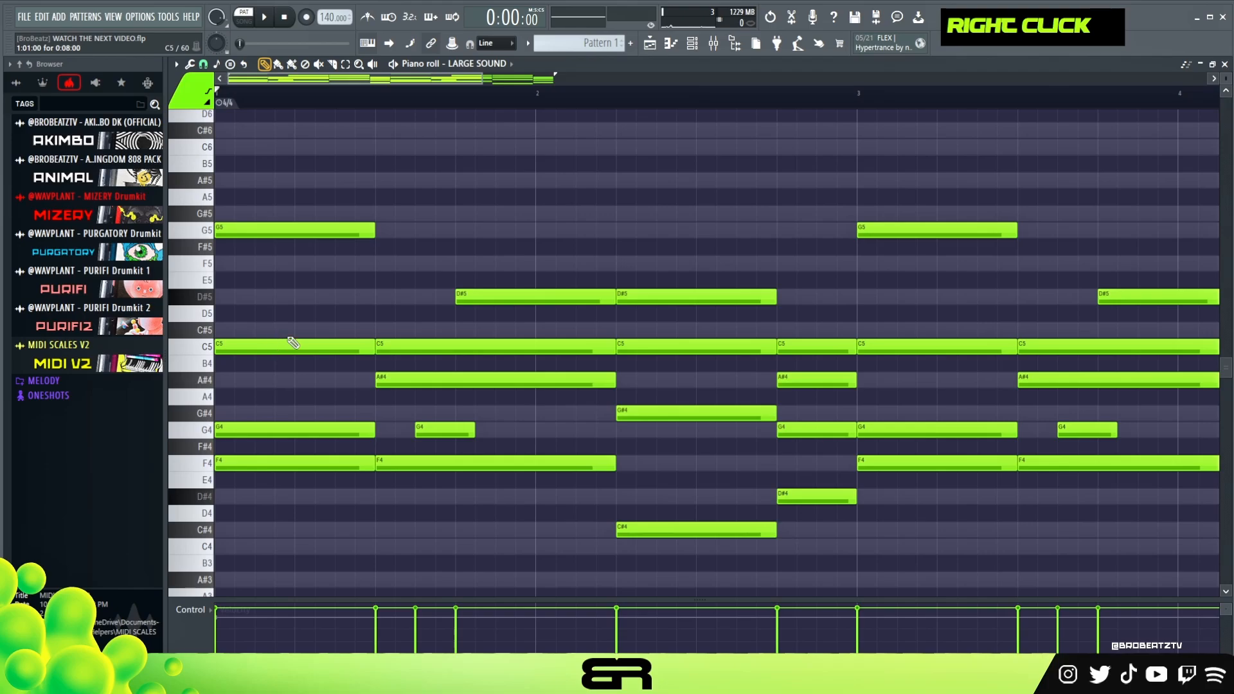
{"action": "left_click", "coordinate": [295, 347], "text": "ctrl"}
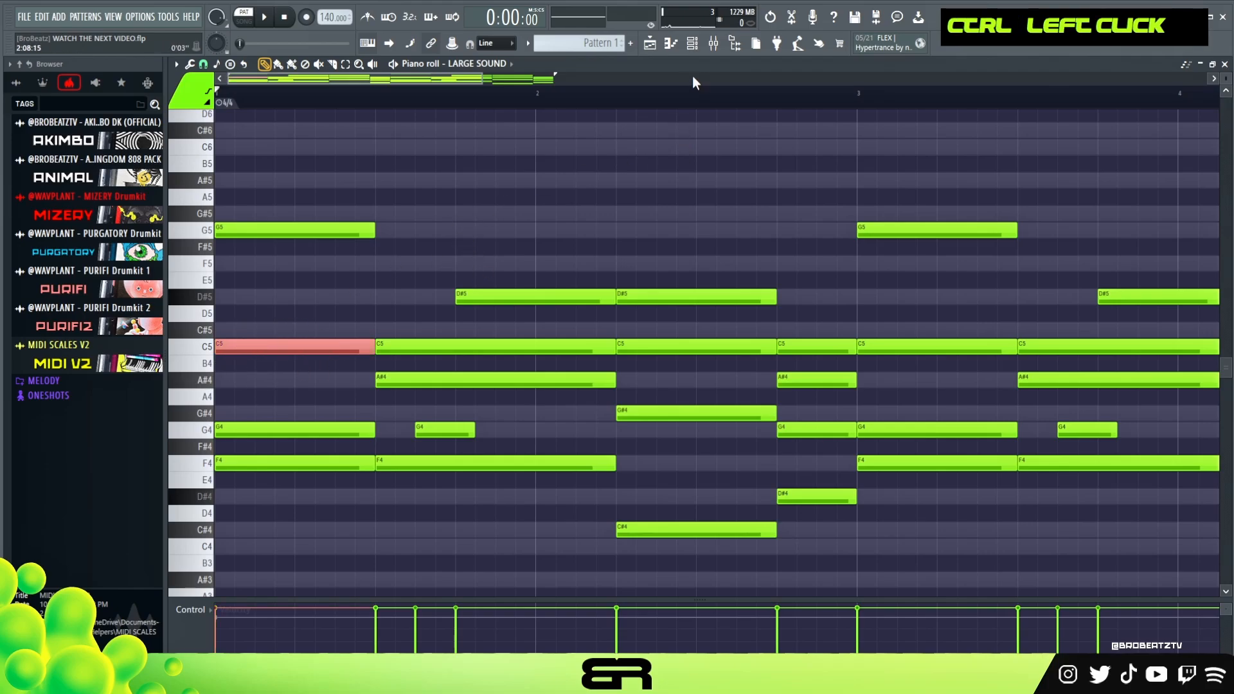
Open the COMPLIMENT channel's piano roll and place two-beat C5, D#5 and G5 notes on beat 3 of bar 1.
{"action": "left_click", "coordinate": [707, 54]}
{"action": "right_click", "coordinate": [427, 225]}
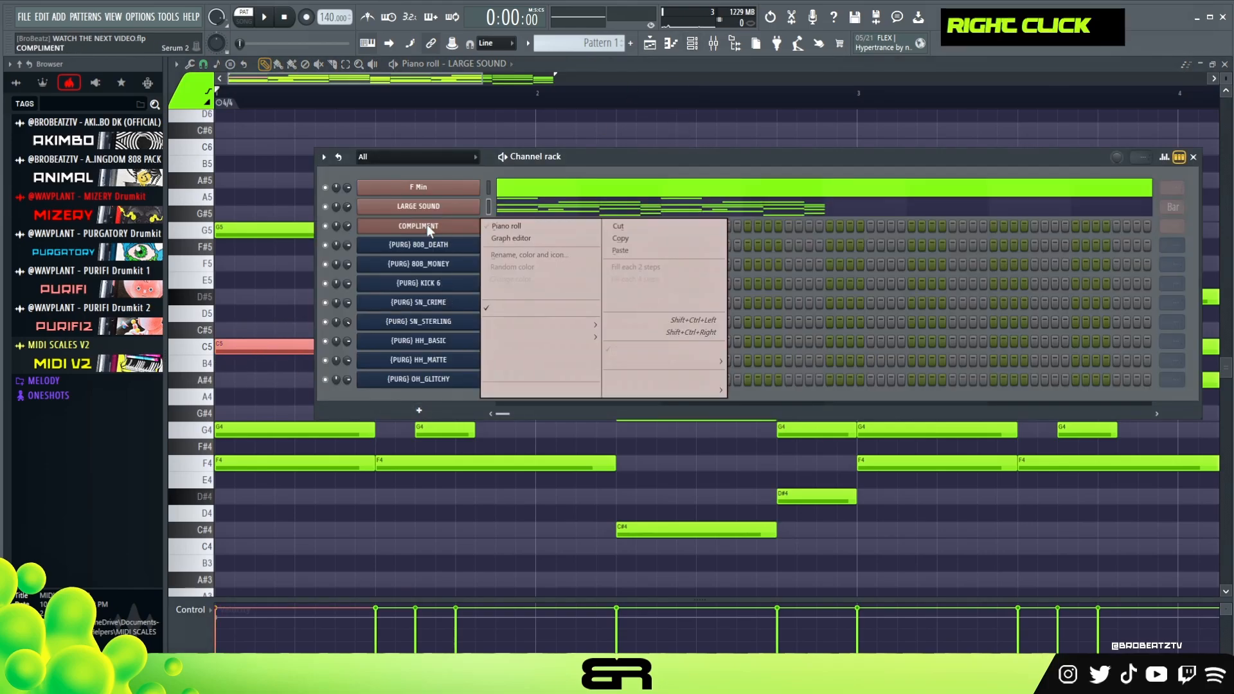
{"action": "left_click", "coordinate": [550, 226]}
{"action": "left_click", "coordinate": [305, 344]}
{"action": "left_click", "coordinate": [272, 346], "text": "ctrl"}
{"action": "left_click_drag", "start_coordinate": [271, 345], "coordinate": [264, 295]}
{"action": "left_click_drag", "start_coordinate": [259, 295], "coordinate": [239, 217]}
{"action": "left_click_drag", "start_coordinate": [300, 185], "coordinate": [417, 352]}
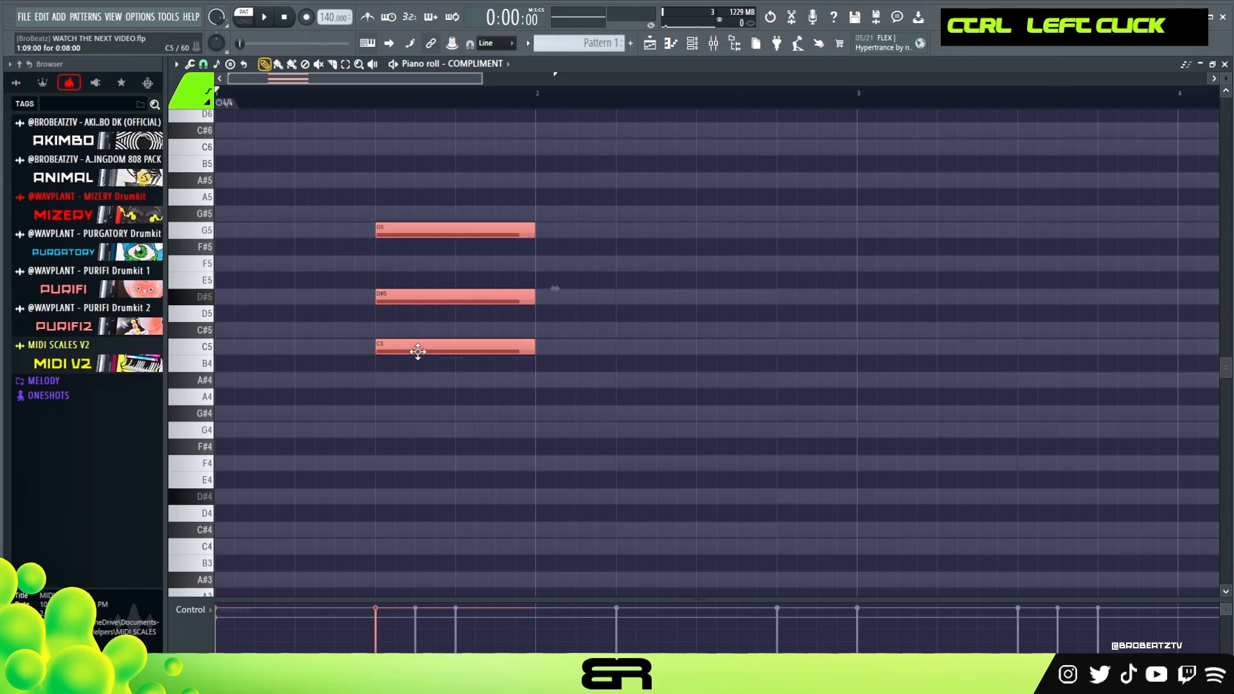
{"action": "right_click", "coordinate": [442, 414]}
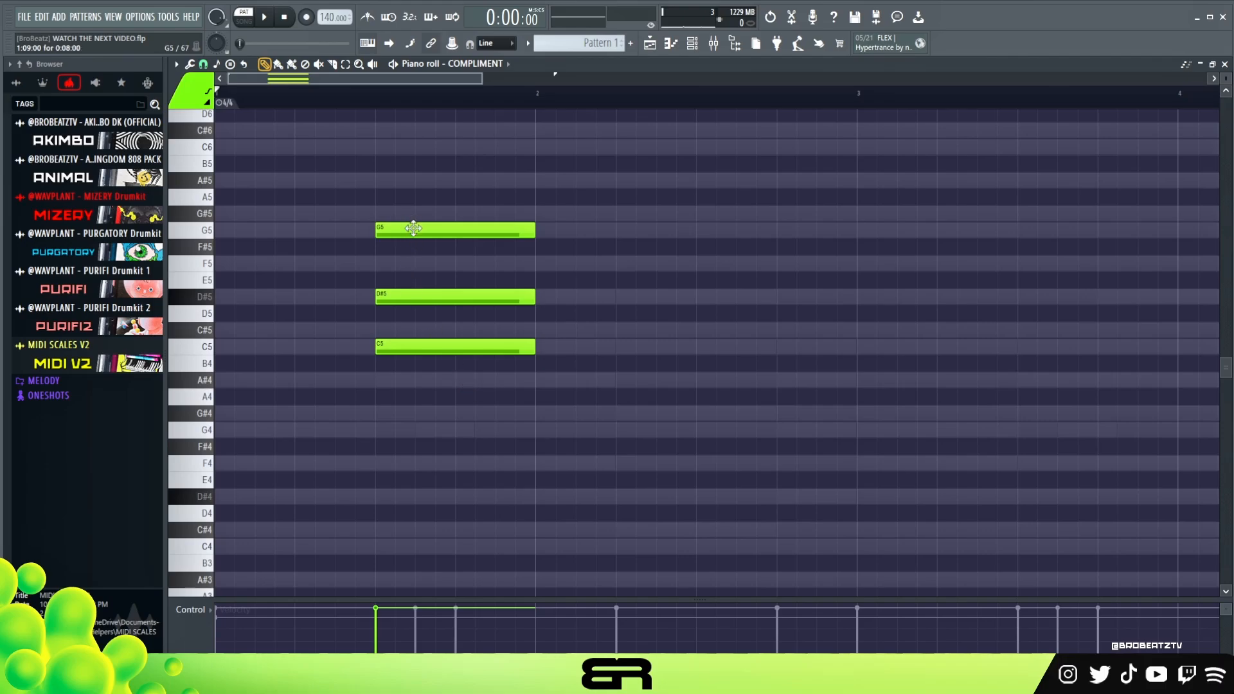
Try two-beat F5 and C#5 notes between the C5, D#5 and G5 notes, then delete both.
{"action": "left_click", "coordinate": [435, 268]}
{"action": "left_click", "coordinate": [457, 326]}
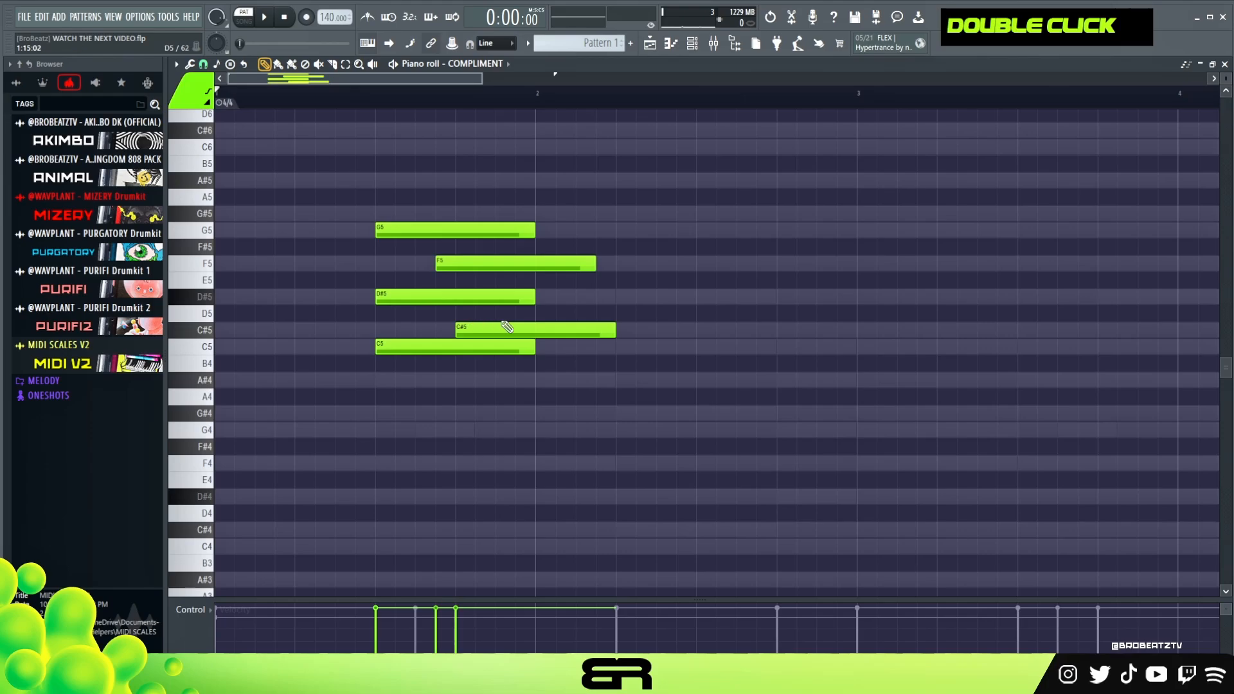
{"action": "right_click", "coordinate": [499, 328]}
{"action": "right_click", "coordinate": [543, 266]}
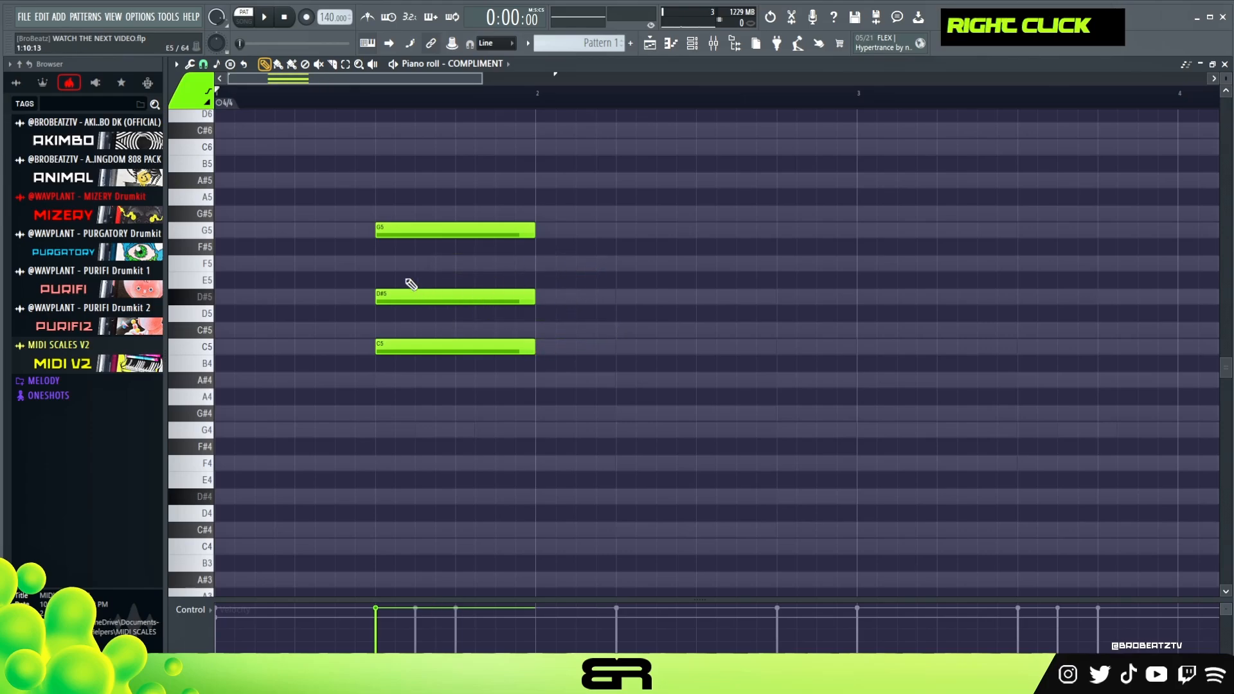
Shorten G5 to about 0.8 beat, trim D#5 to follow it, and add two very short D#5 notes before bar 2.
{"action": "left_click_drag", "start_coordinate": [519, 223], "coordinate": [441, 245]}
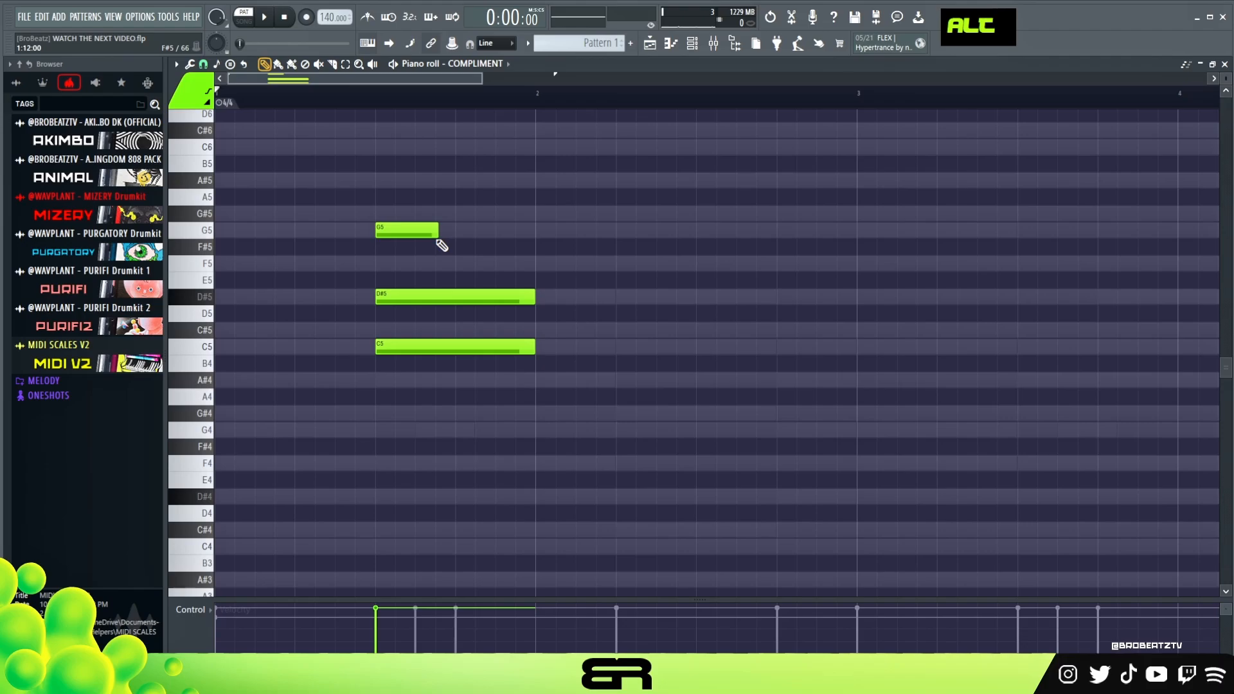
{"action": "left_click_drag", "start_coordinate": [378, 300], "coordinate": [440, 310]}
{"action": "left_click_drag", "start_coordinate": [532, 301], "coordinate": [504, 302]}
{"action": "left_click", "coordinate": [500, 298]}
{"action": "left_click", "coordinate": [518, 297]}
Move the C5 note to the start of bar 2, lengthen it to about 2.4 beats, and play the phrase.
{"action": "left_click_drag", "start_coordinate": [452, 345], "coordinate": [612, 345]}
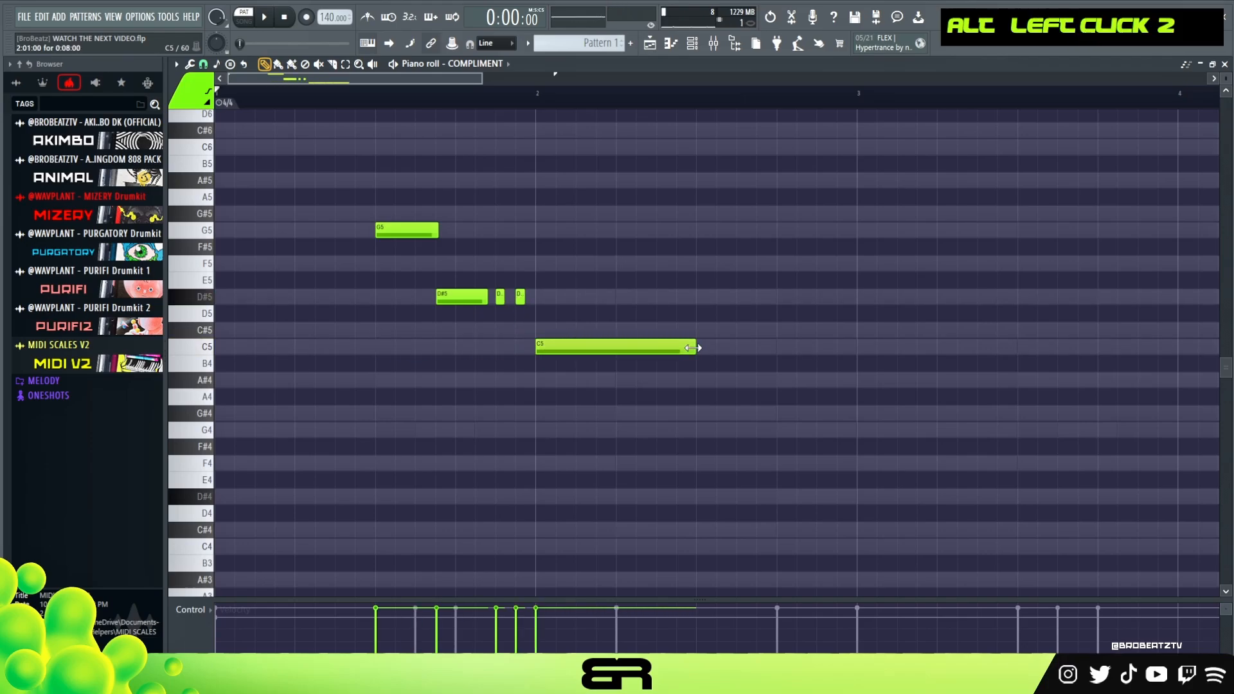
{"action": "left_click_drag", "start_coordinate": [689, 347], "coordinate": [728, 347]}
{"action": "key", "text": "space"}
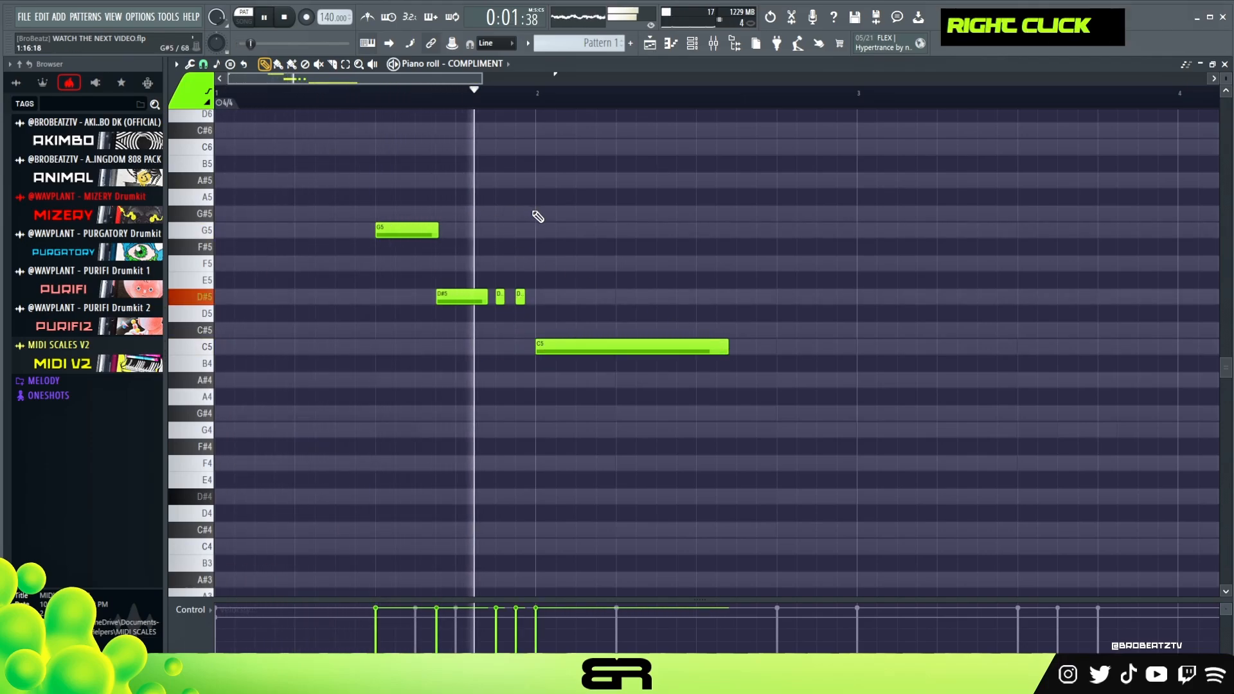
Lengthen G5 to about 1 beat, slightly extend the two very short D#5 notes before bar 2, and play the phrase.
{"action": "key", "text": "space"}
{"action": "left_click_drag", "start_coordinate": [438, 230], "coordinate": [452, 230]}
{"action": "right_click", "coordinate": [543, 298]}
{"action": "mouse_move", "coordinate": [542, 295]}
{"action": "left_mouse_down"}
{"action": "mouse_move", "coordinate": [501, 311]}
{"action": "mouse_move", "coordinate": [528, 298]}
{"action": "left_mouse_up"}
{"action": "right_click", "coordinate": [537, 307]}
{"action": "key", "text": "space"}
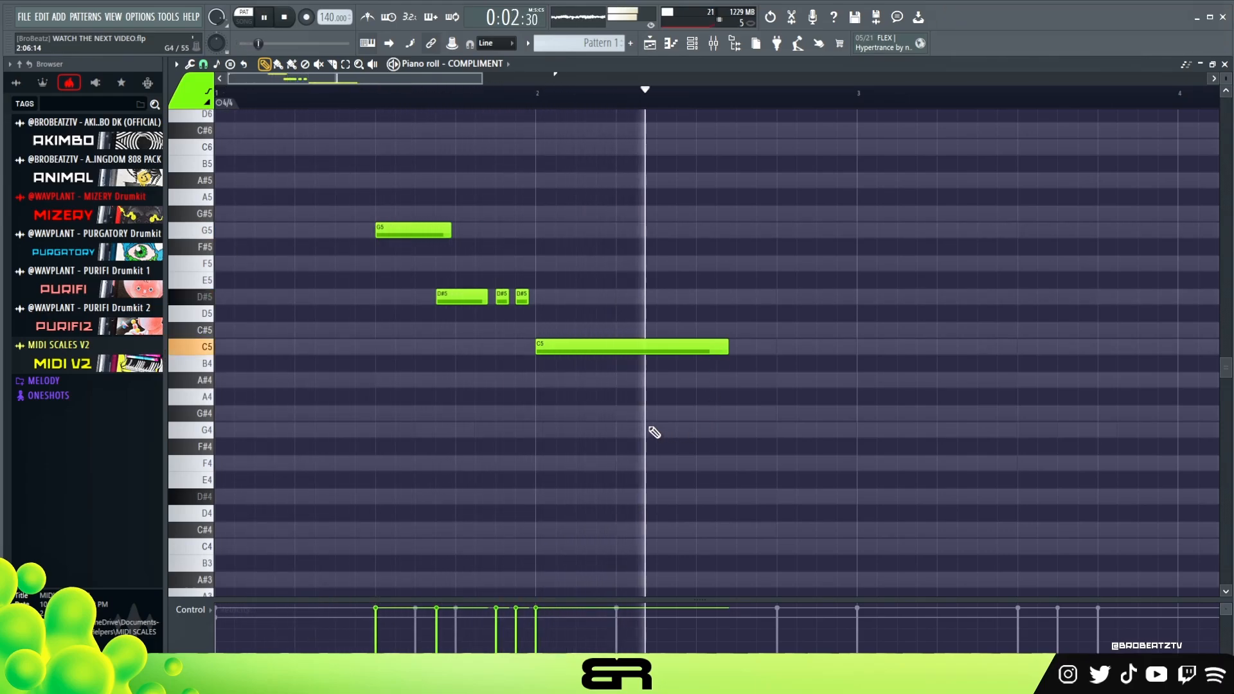
{"action": "key", "text": "space"}
Open the LARGE SOUND channel's piano roll and examine how its chord pattern repeats across the four bars.
{"action": "scroll", "coordinate": [508, 104], "scroll_direction": "down", "scroll_amount": 2}
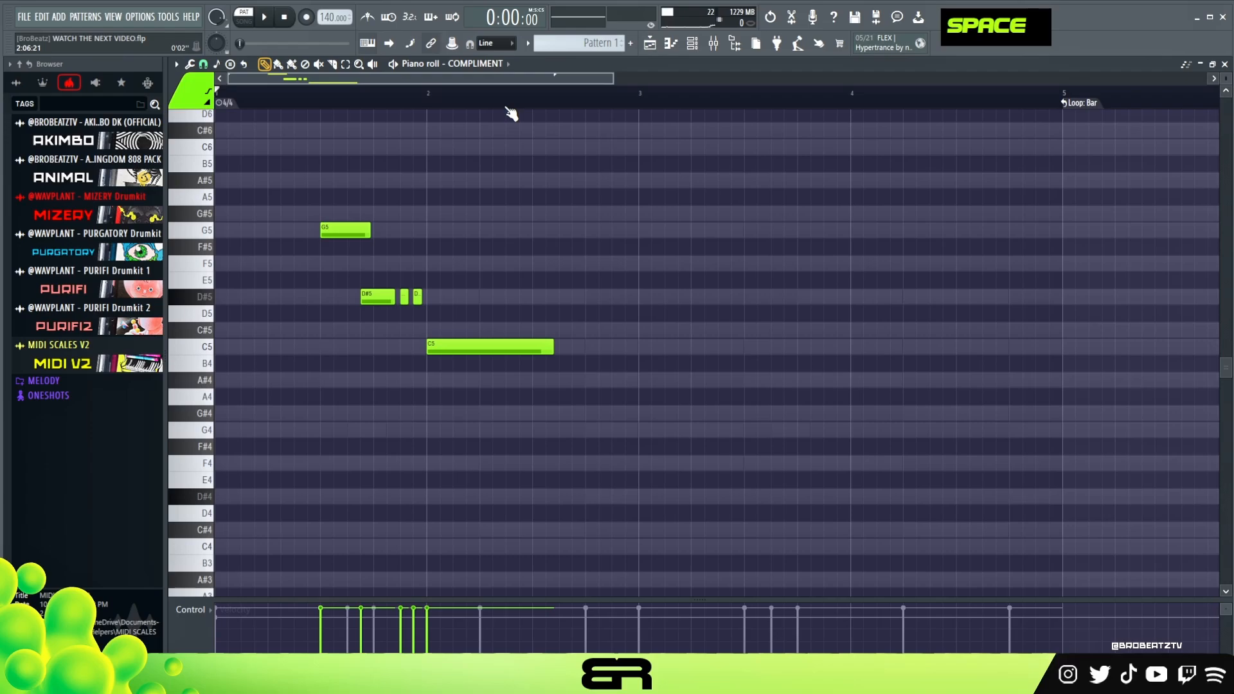
{"action": "left_click", "coordinate": [692, 46]}
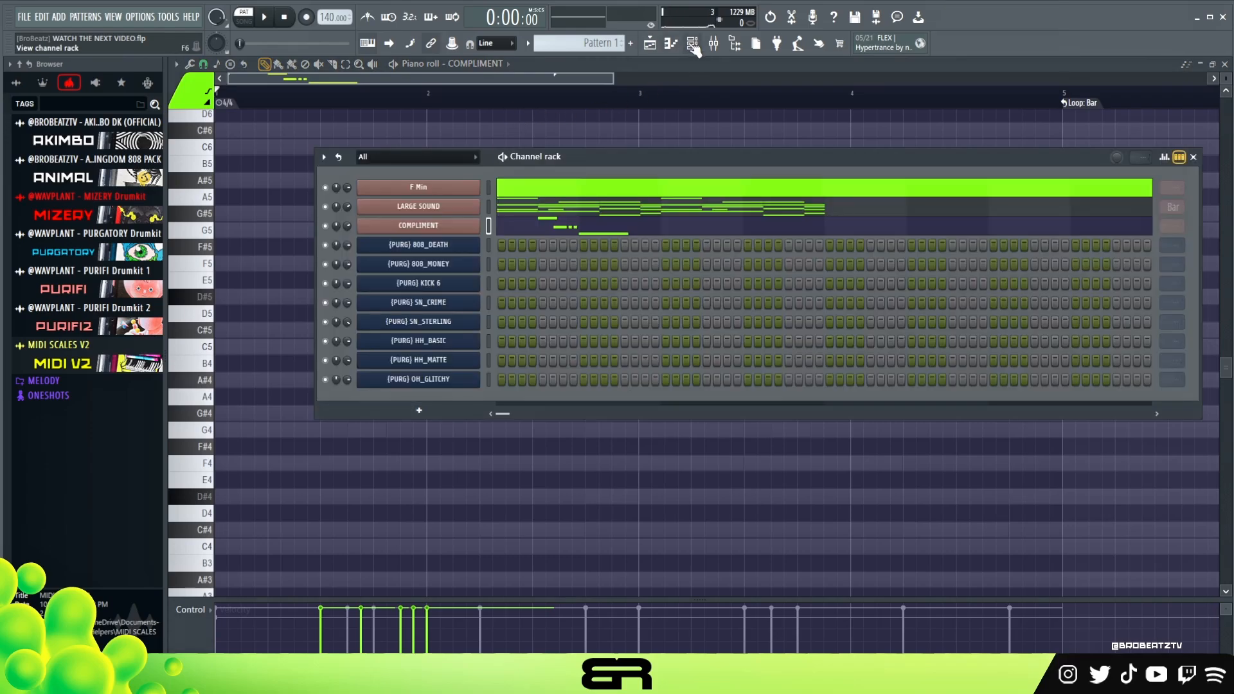
{"action": "left_click", "coordinate": [553, 213]}
{"action": "scroll", "coordinate": [547, 313], "scroll_direction": "down", "scroll_amount": 3}
{"action": "scroll", "coordinate": [548, 311], "scroll_direction": "up", "scroll_amount": 2}
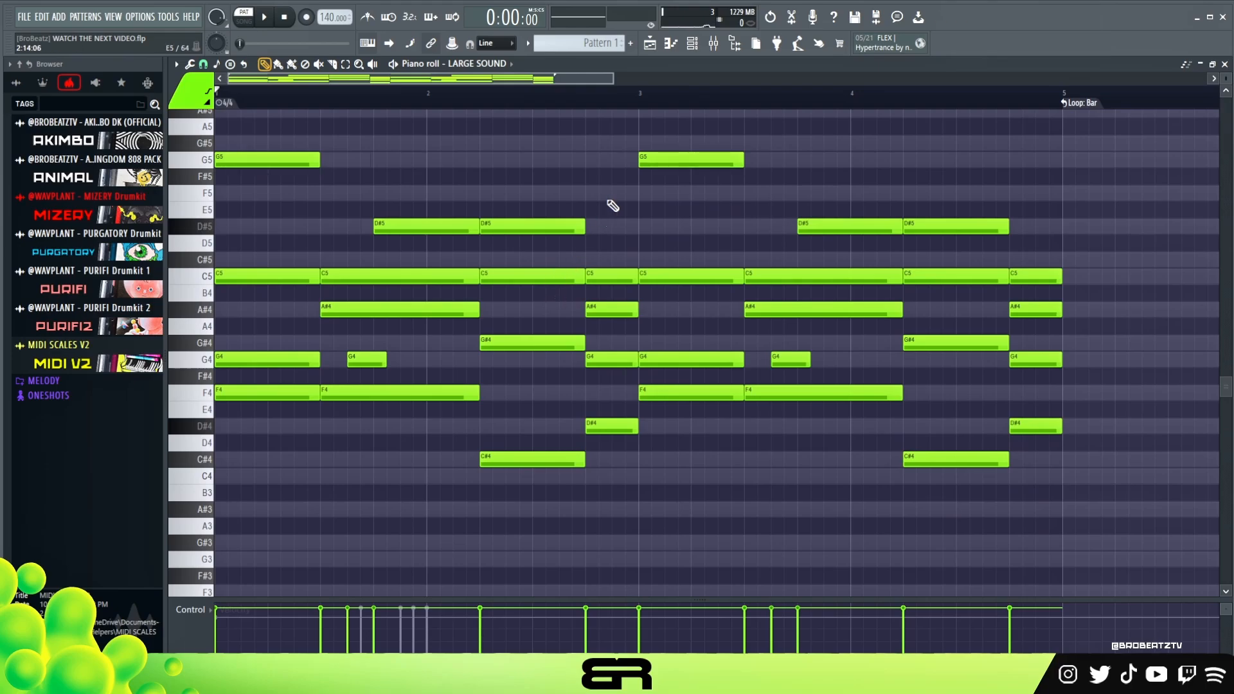
{"action": "key", "text": "F6"}
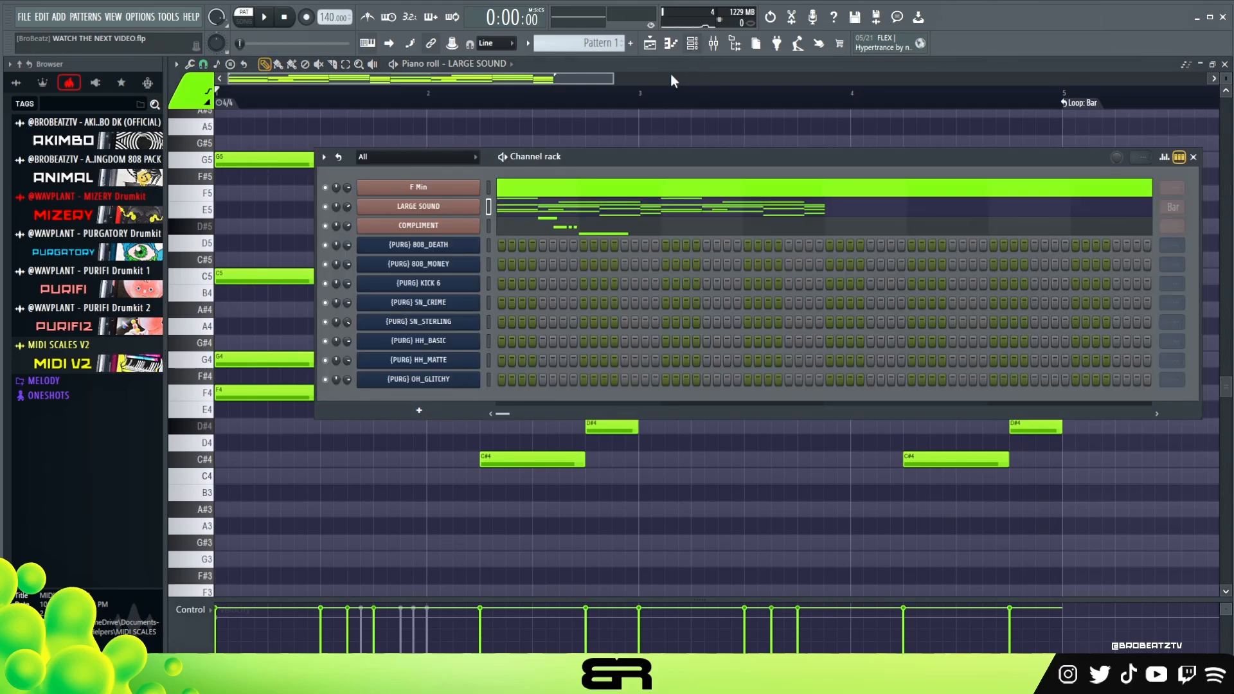
{"action": "double_click", "coordinate": [545, 218]}
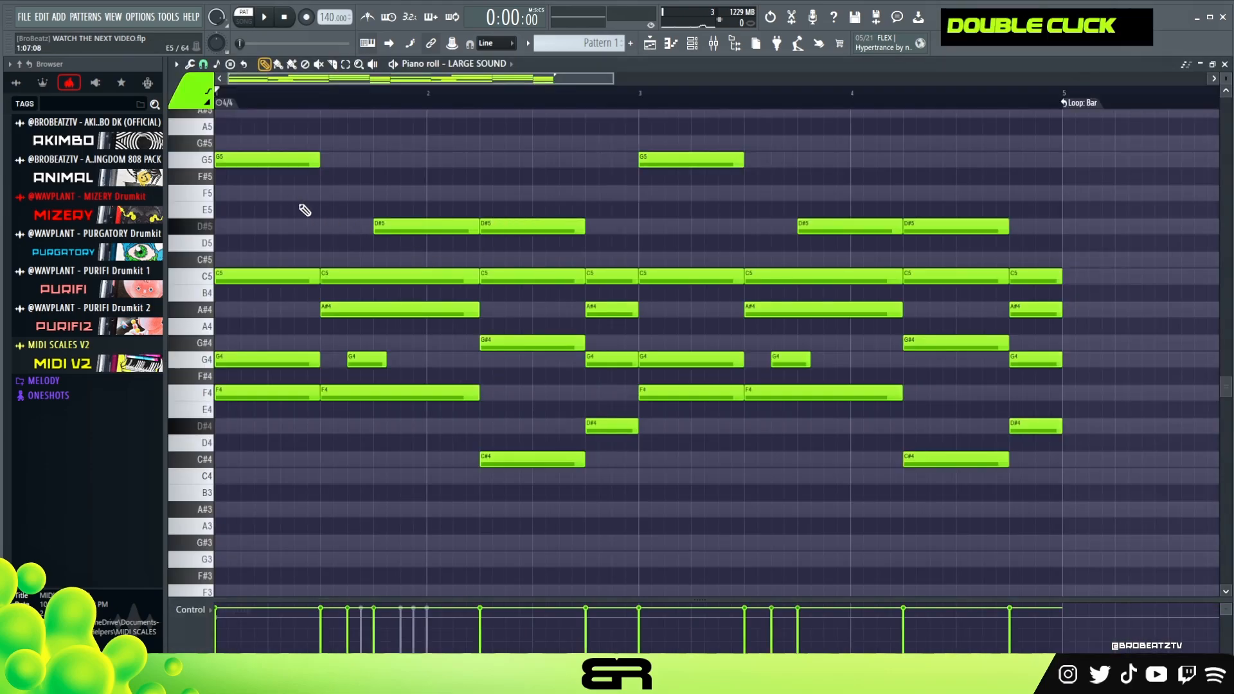
{"action": "left_click_drag", "start_coordinate": [1068, 136], "coordinate": [224, 500]}
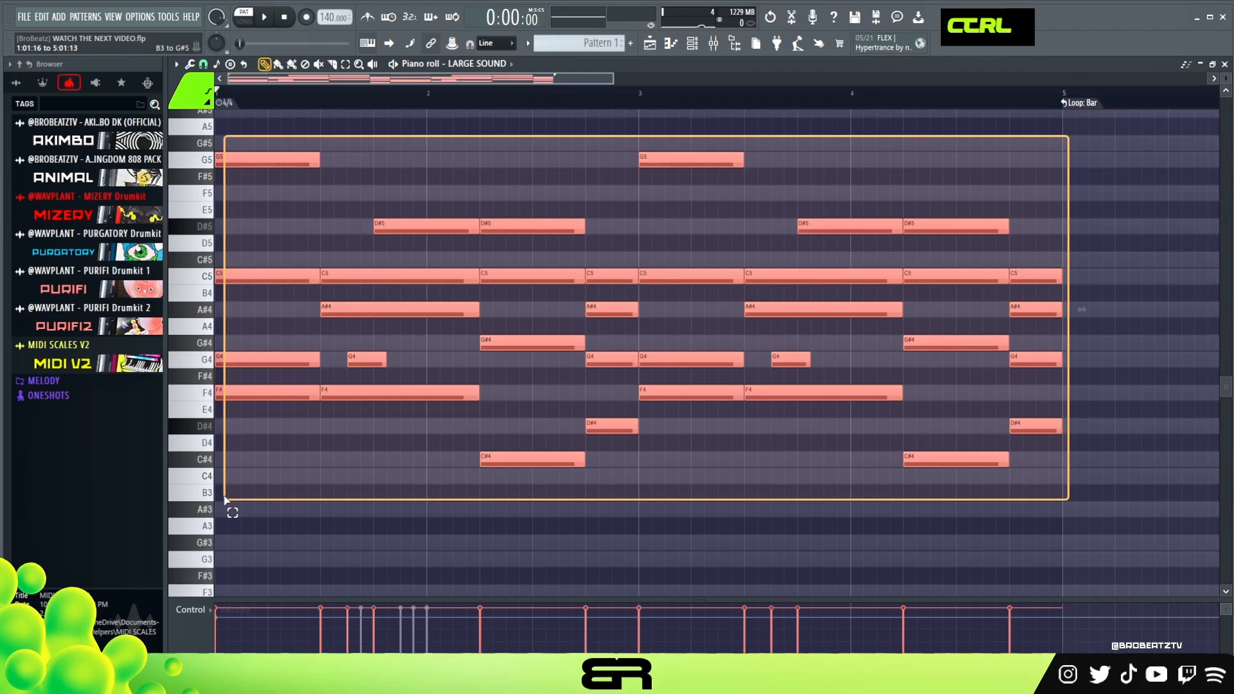
{"action": "right_click", "coordinate": [461, 499]}
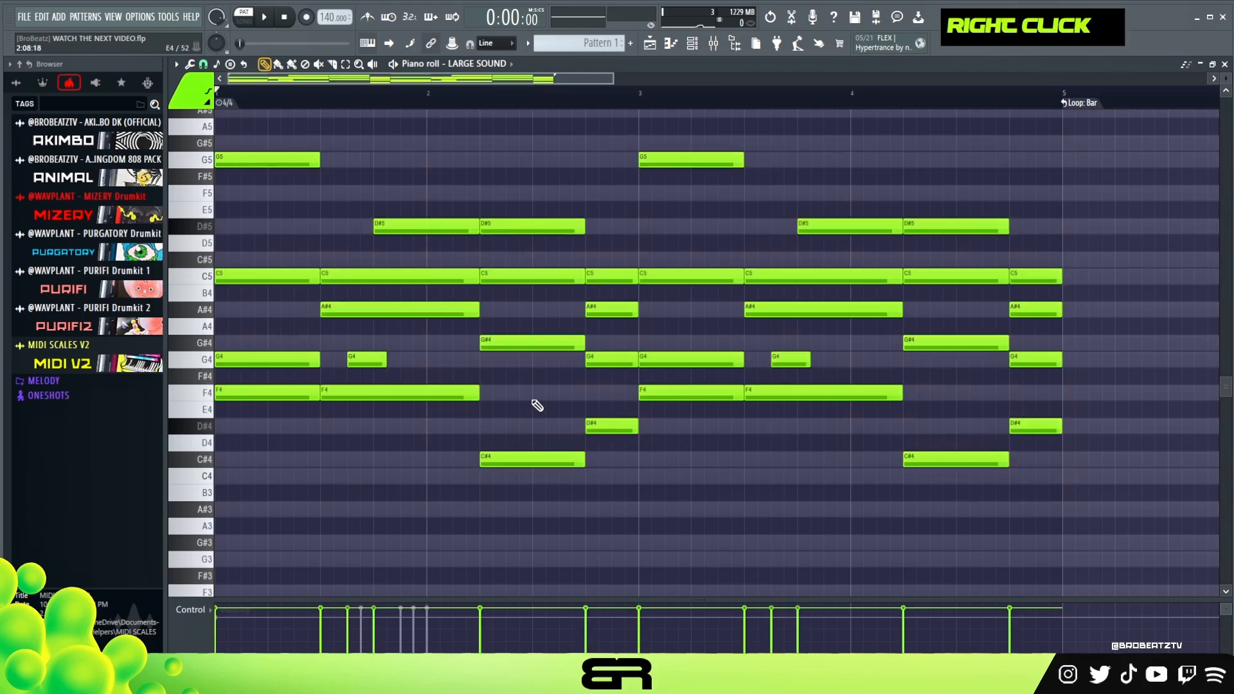
In the COMPLIMENT piano roll, copy the phrase two bars ahead and change the copy's first note to C#5.
{"action": "left_click", "coordinate": [692, 44]}
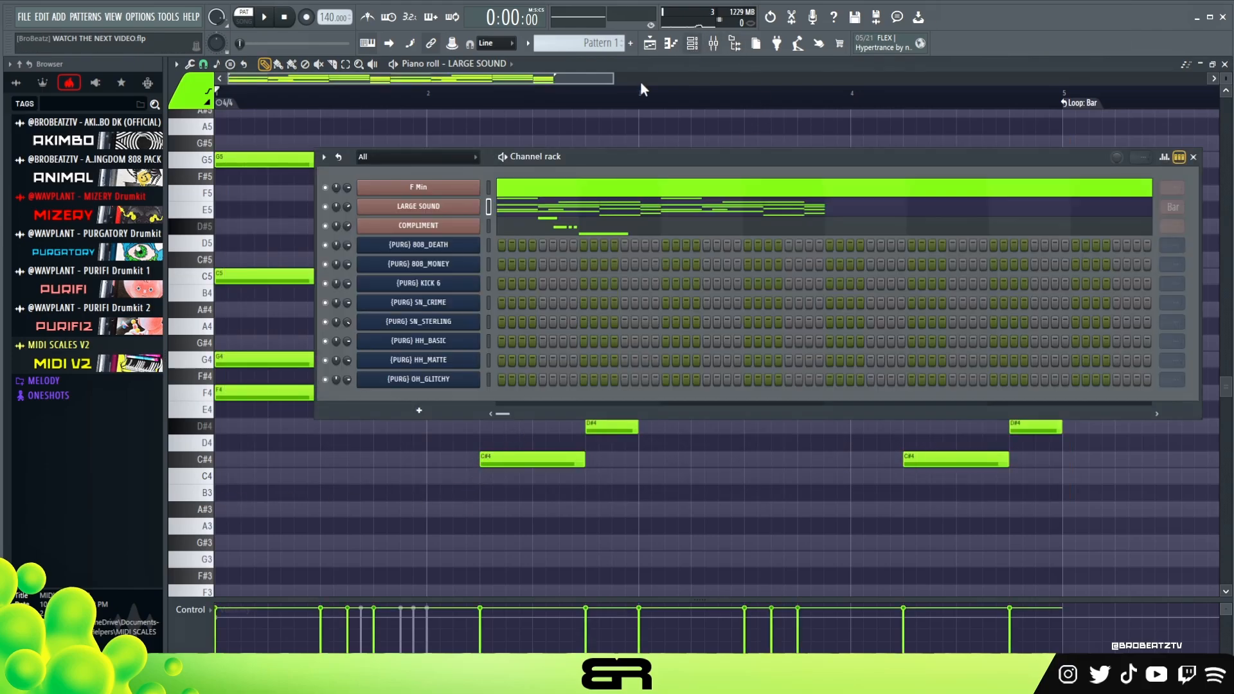
{"action": "double_click", "coordinate": [551, 234]}
{"action": "scroll", "coordinate": [426, 274], "scroll_direction": "up", "scroll_amount": 2}
{"action": "scroll", "coordinate": [422, 270], "scroll_direction": "up", "scroll_amount": 1}
{"action": "left_click_drag", "start_coordinate": [318, 189], "coordinate": [566, 386], "text": "ctrl"}
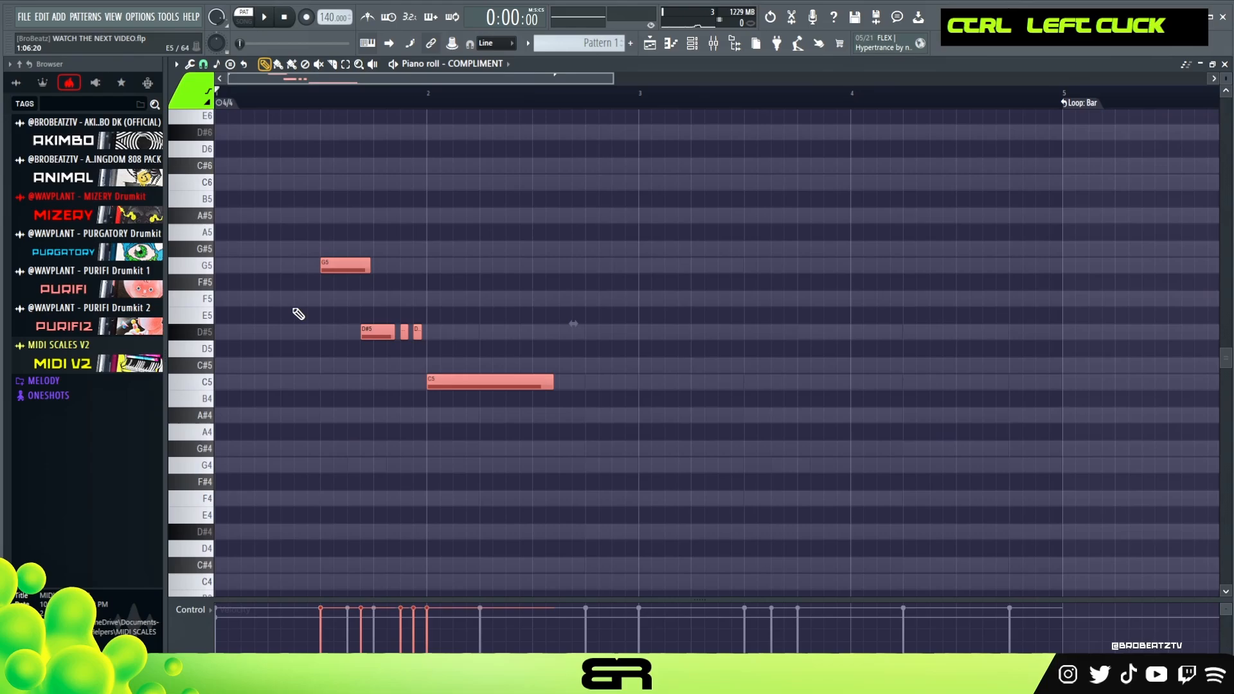
{"action": "left_click_drag", "start_coordinate": [338, 269], "coordinate": [763, 381], "text": "shift"}
{"action": "right_click", "coordinate": [756, 277]}
{"action": "left_click", "coordinate": [762, 266], "text": "ctrl"}
{"action": "right_click", "coordinate": [799, 257]}
Play the second half of the pattern from around bar 3 to check the copied phrase against the chords.
{"action": "left_click", "coordinate": [706, 97]}
{"action": "key", "text": "space"}
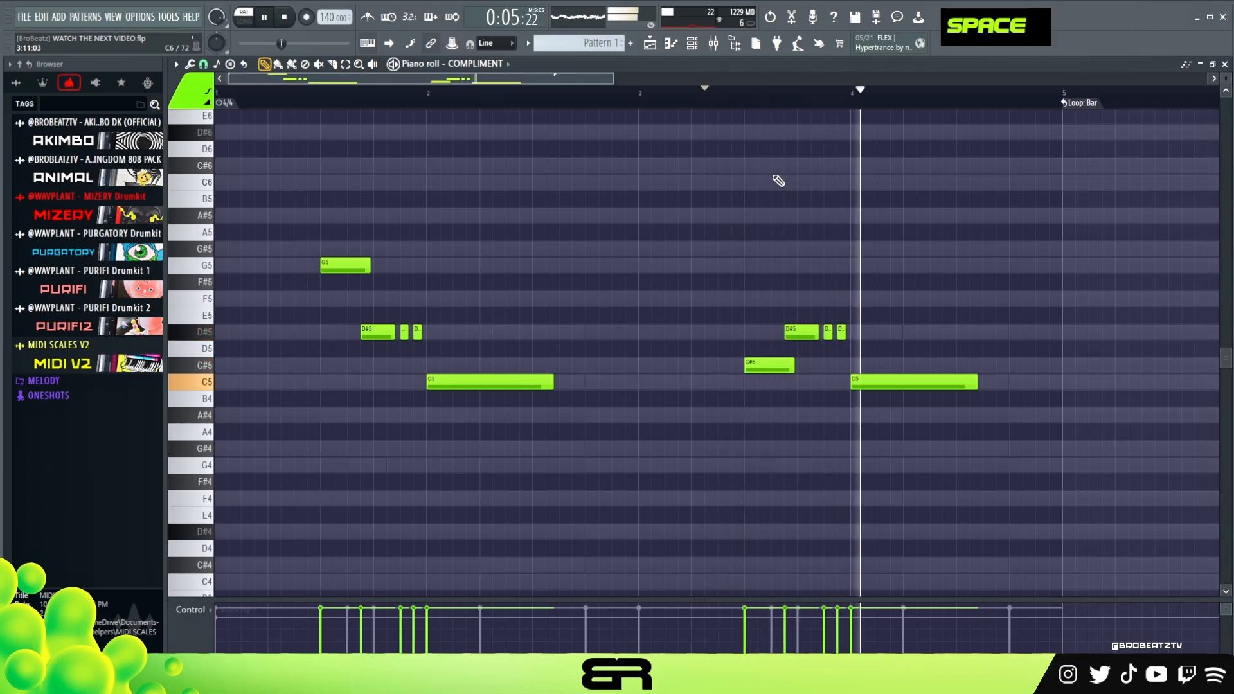
{"action": "key", "text": "space"}
{"action": "key", "text": "space"}
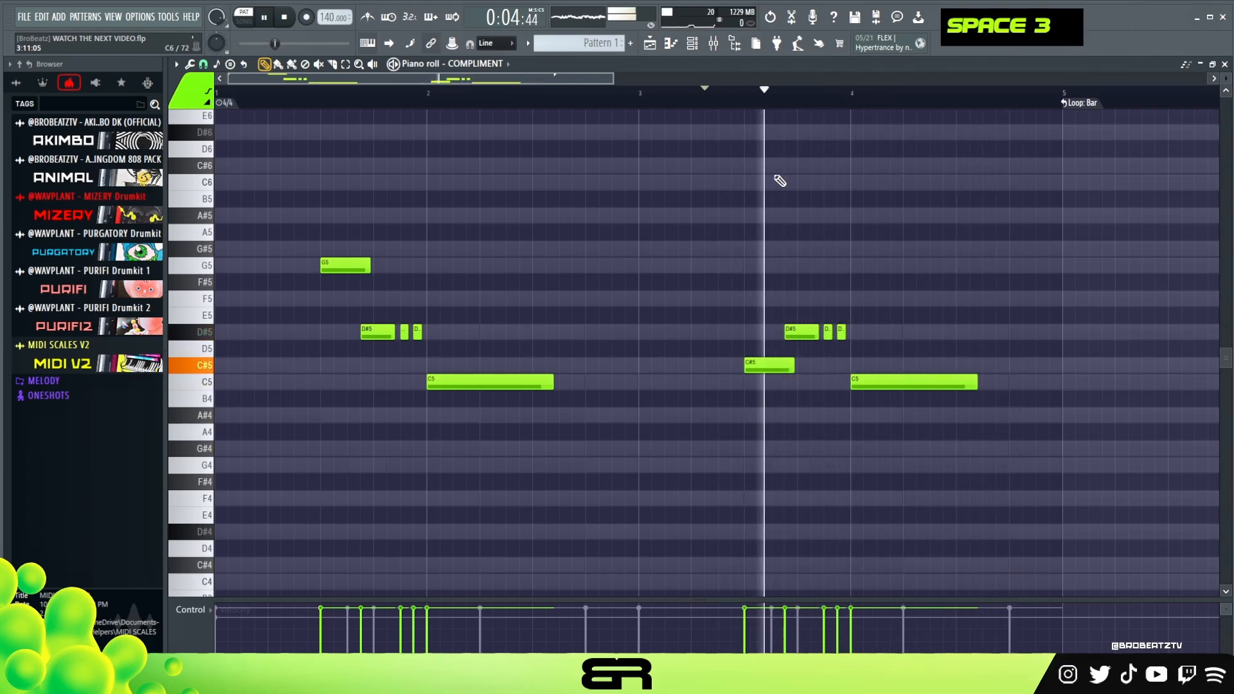
{"action": "key", "text": "space"}
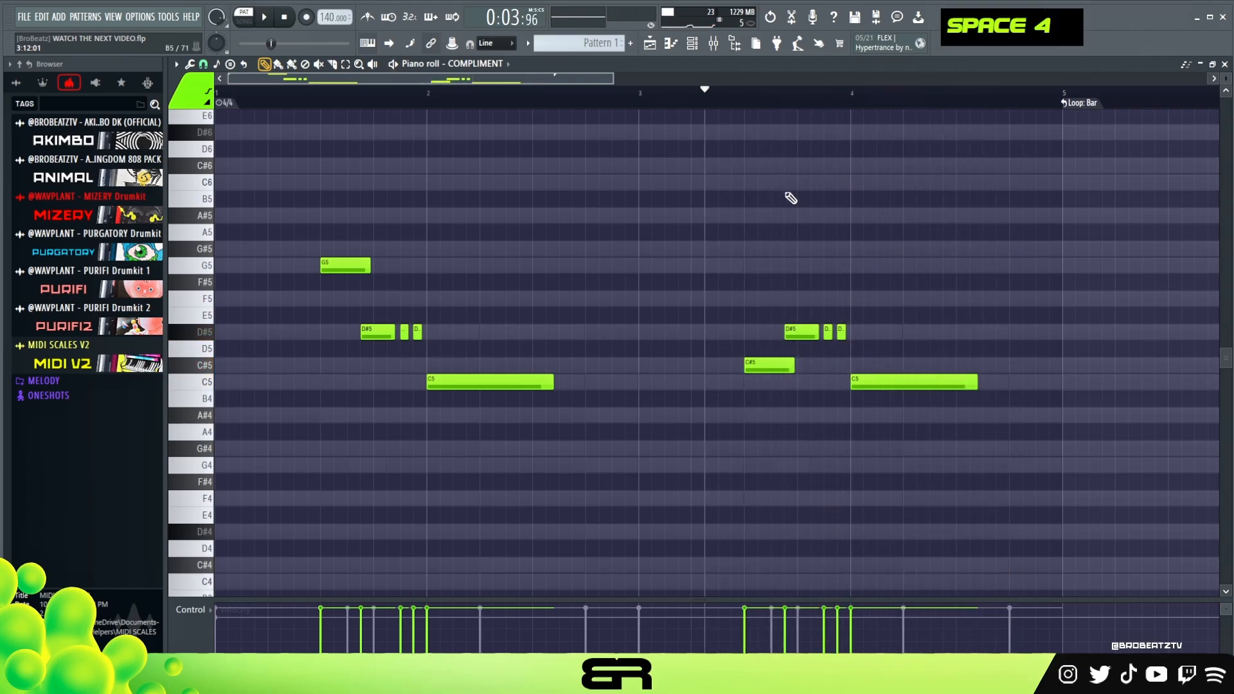
{"action": "left_click", "coordinate": [647, 106]}
{"action": "key", "text": "space"}
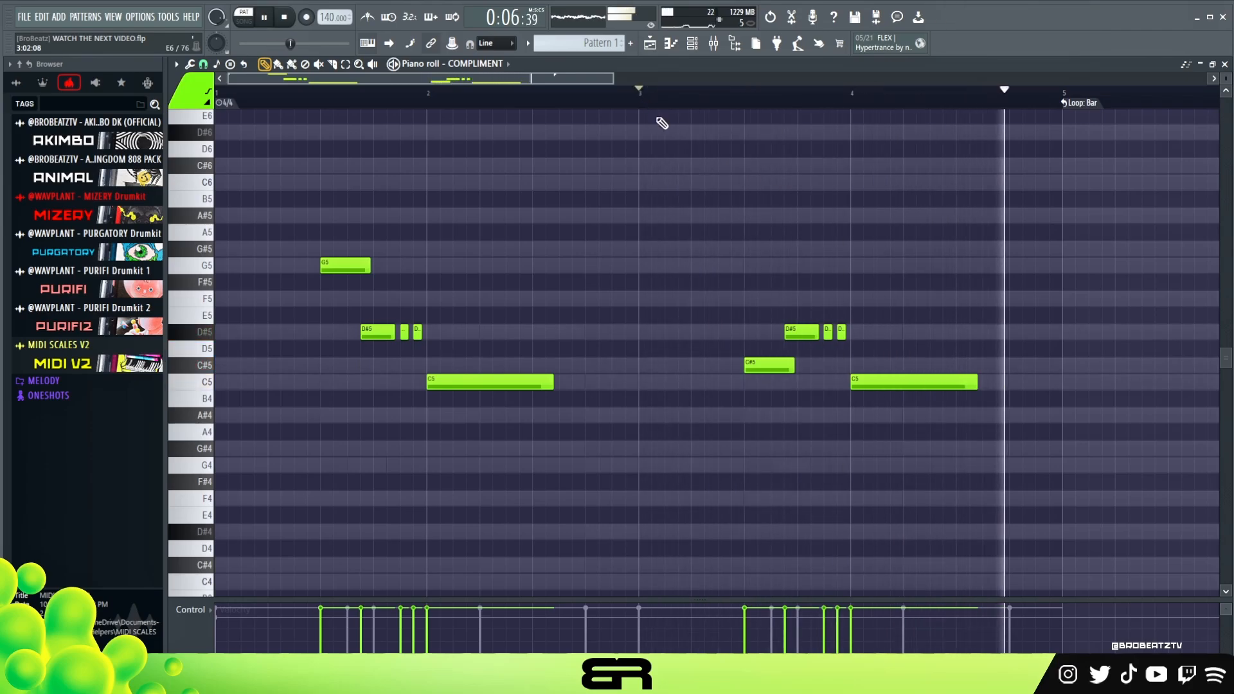
{"action": "key", "text": "space"}
Slightly shorten the longer D#5 note in both phrases, playing the copied phrase in between.
{"action": "left_click", "coordinate": [824, 328], "text": "ctrl"}
{"action": "left_click_drag", "start_coordinate": [825, 328], "coordinate": [817, 329]}
{"action": "key", "text": "space"}
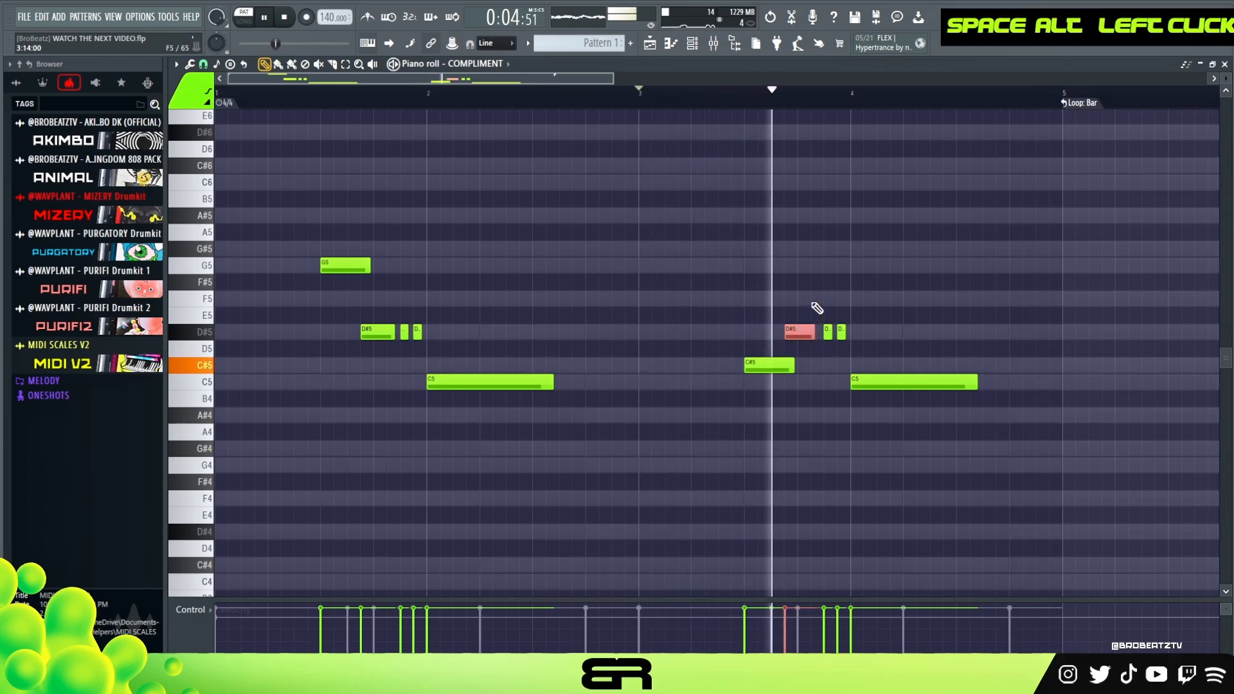
{"action": "key", "text": "space"}
{"action": "left_click", "coordinate": [382, 335], "text": "ctrl"}
{"action": "left_click_drag", "start_coordinate": [393, 332], "coordinate": [389, 332]}
{"action": "right_click", "coordinate": [578, 206]}
Try the whole COMPLIMENT melody one octave higher, play it, and return the notes to their original octave.
{"action": "key", "text": "ctrl+a"}
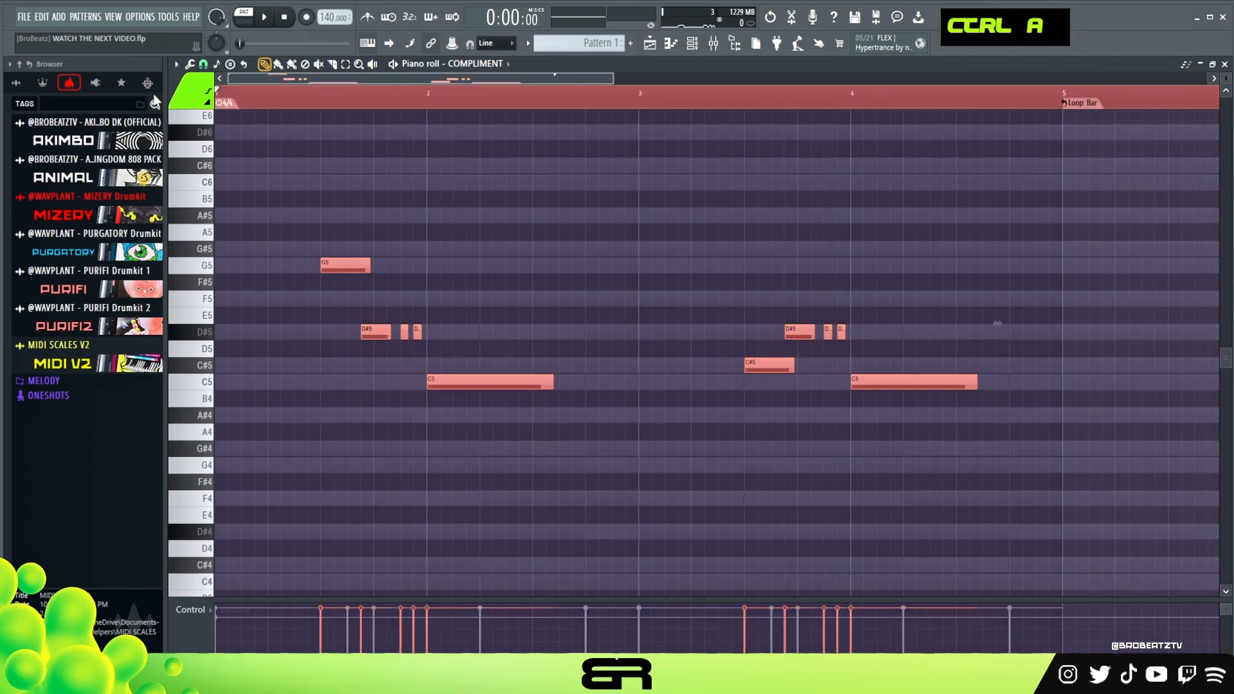
{"action": "key", "text": "ctrl+Up"}
{"action": "key", "text": "space"}
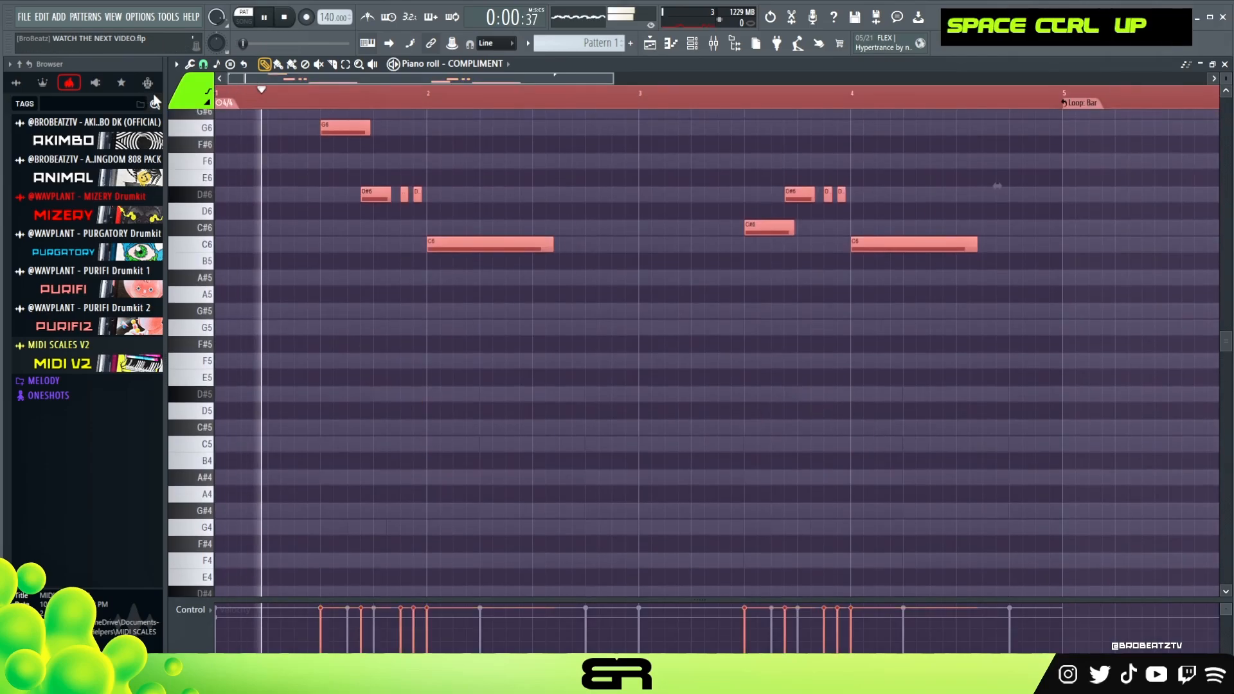
{"action": "key", "text": "space"}
{"action": "key", "text": "ctrl+Down"}
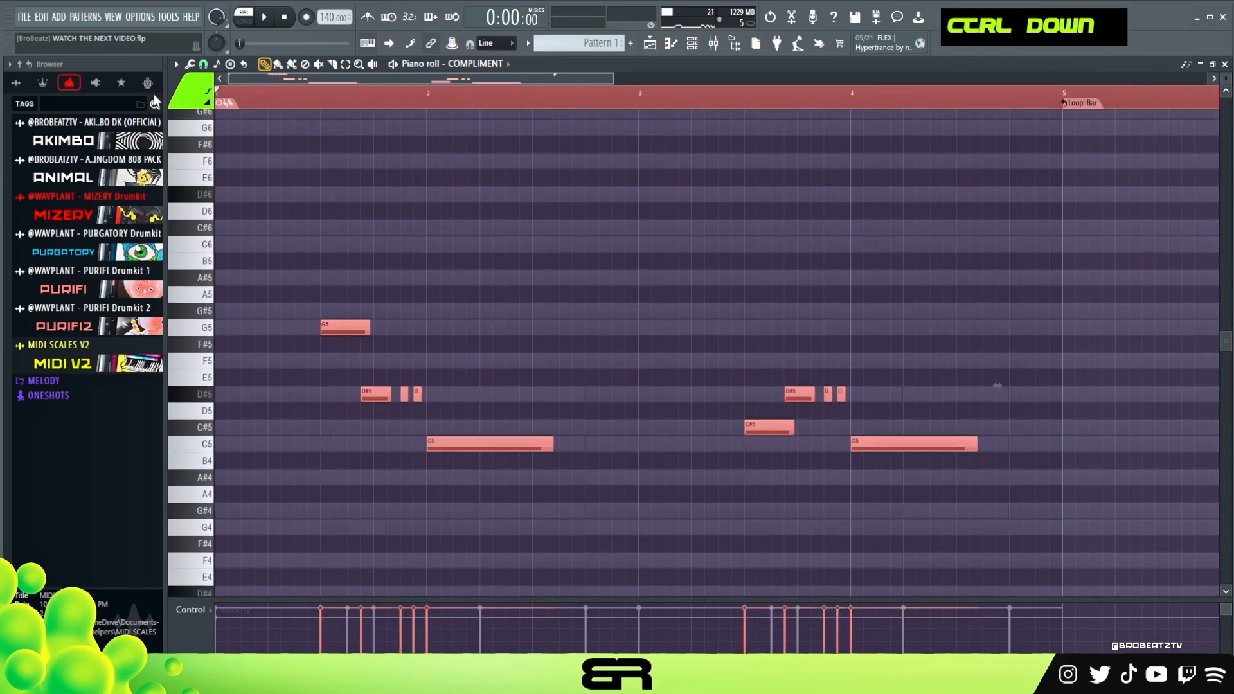
{"action": "right_click", "coordinate": [723, 235]}
Enable Filter 1 in the LARGE SOUND channel's Serum 2 instrument and adjust its cutoff during playback.
{"action": "double_click", "coordinate": [455, 96]}
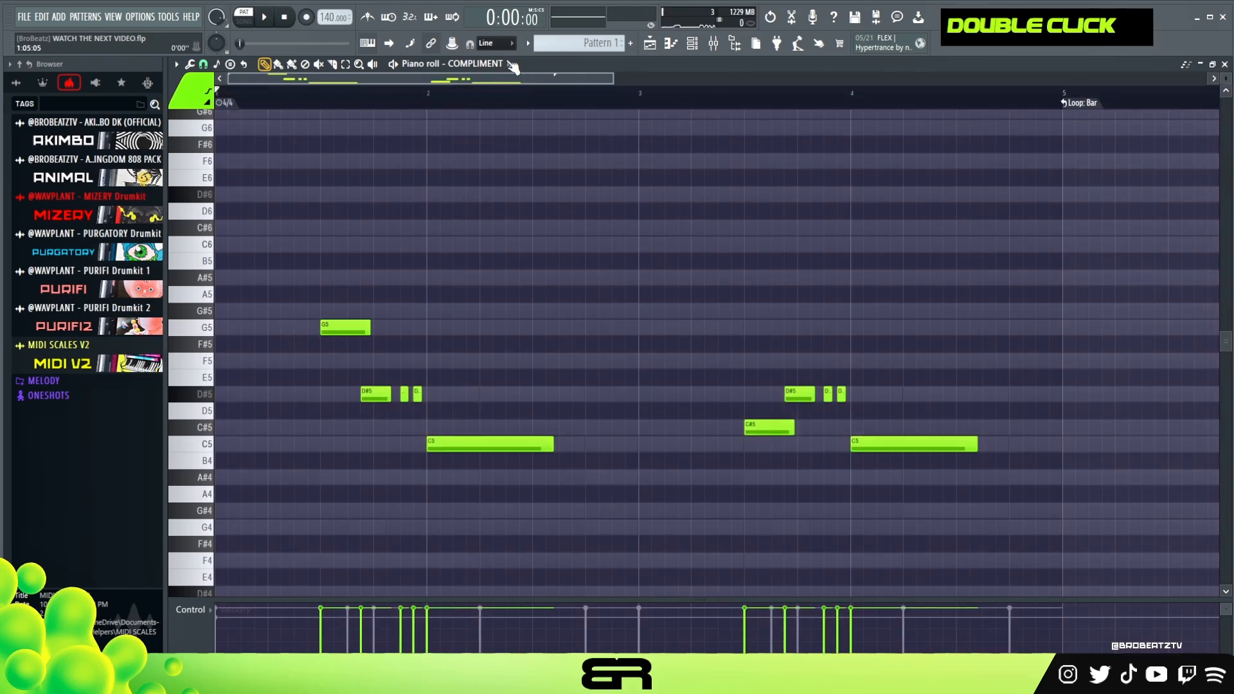
{"action": "left_click", "coordinate": [703, 43]}
{"action": "left_click", "coordinate": [455, 203]}
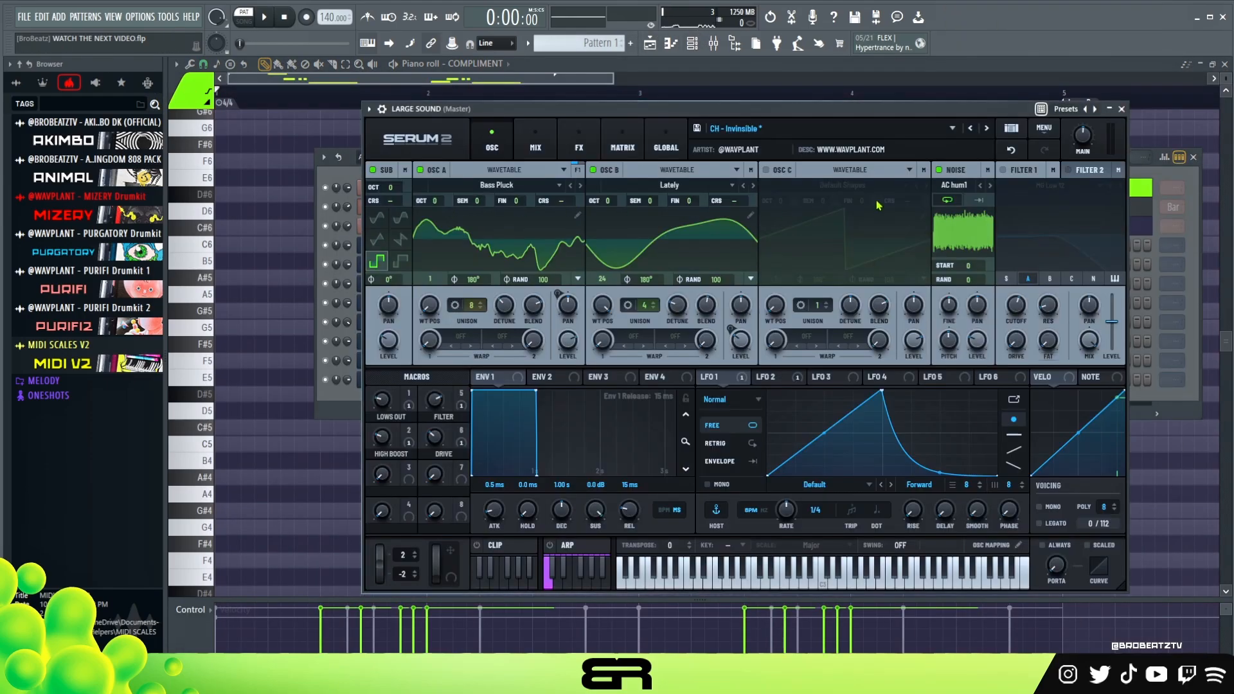
{"action": "key", "text": "space"}
{"action": "left_click", "coordinate": [1003, 171]}
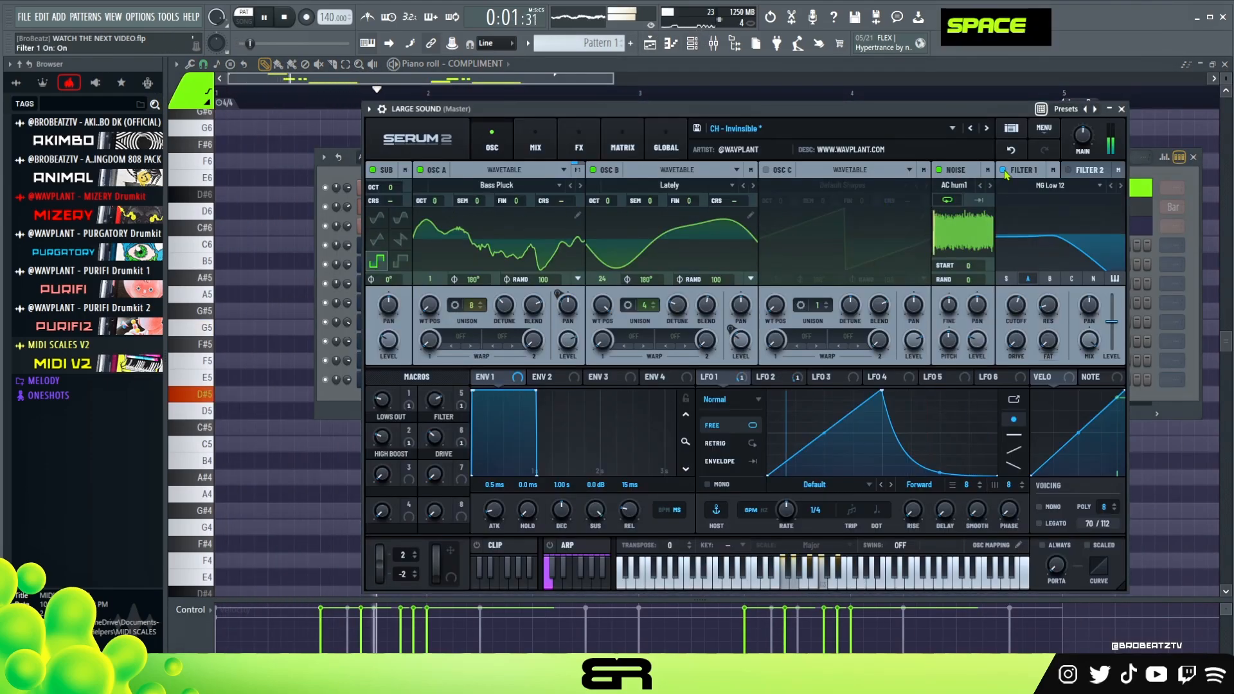
{"action": "mouse_move", "coordinate": [1016, 307]}
{"action": "left_mouse_down"}
{"action": "mouse_move", "coordinate": [1021, 293]}
{"action": "mouse_move", "coordinate": [1018, 333]}
{"action": "mouse_move", "coordinate": [1018, 308]}
{"action": "left_mouse_up"}
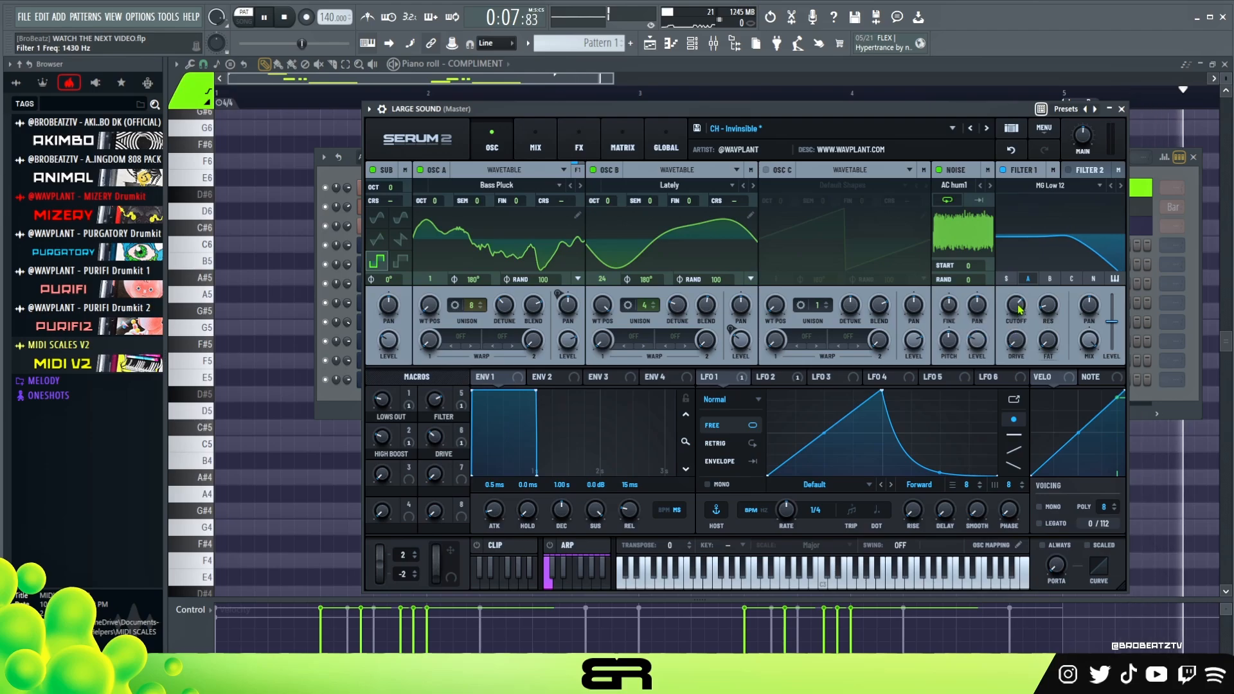
{"action": "left_click", "coordinate": [1122, 109]}
{"action": "key", "text": "space"}
Check the lowest chord notes in the LARGE SOUND channel's piano roll as a reference for the bass line.
{"action": "left_click_drag", "start_coordinate": [712, 157], "coordinate": [687, 148]}
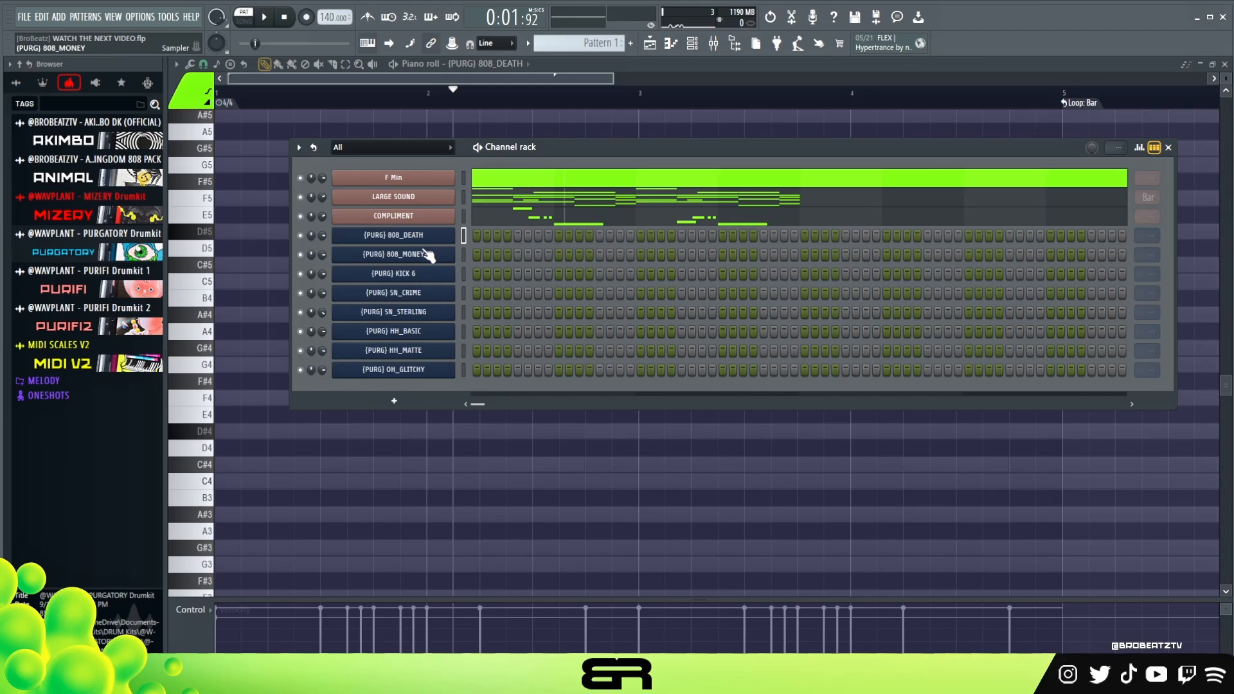
{"action": "left_click", "coordinate": [504, 205]}
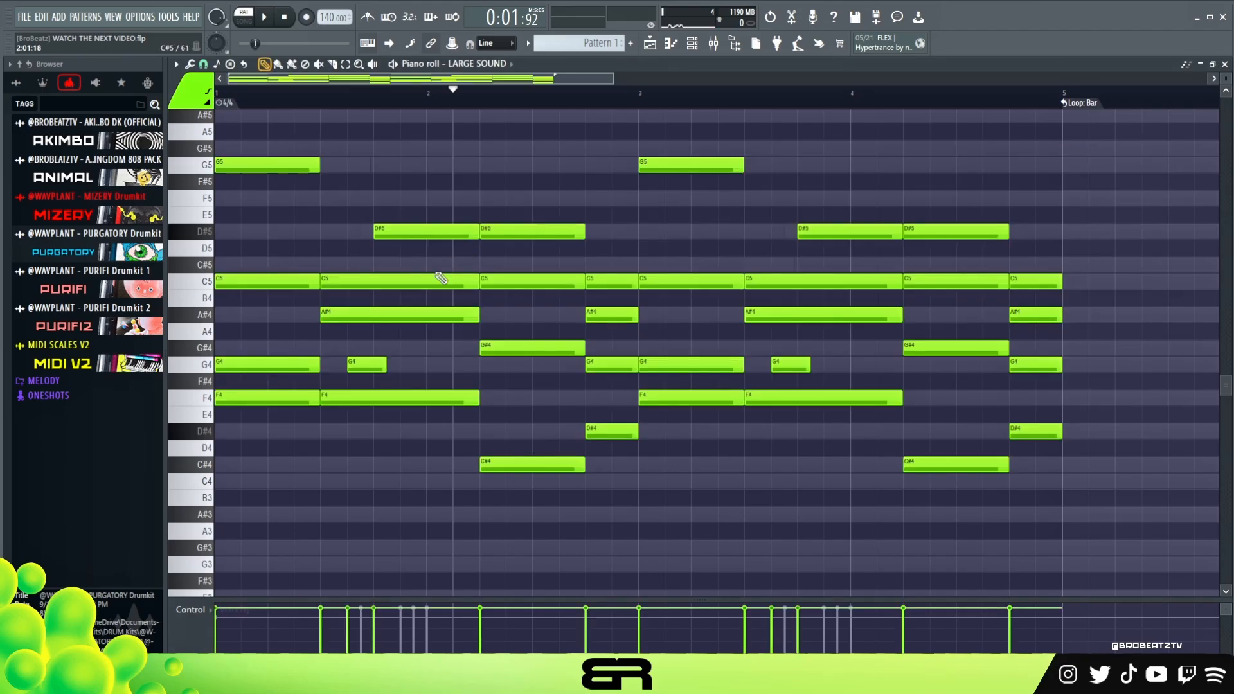
{"action": "left_click", "coordinate": [257, 397], "text": "ctrl+shift"}
{"action": "left_click", "coordinate": [519, 464], "text": "ctrl+shift"}
{"action": "right_click", "coordinate": [637, 445]}
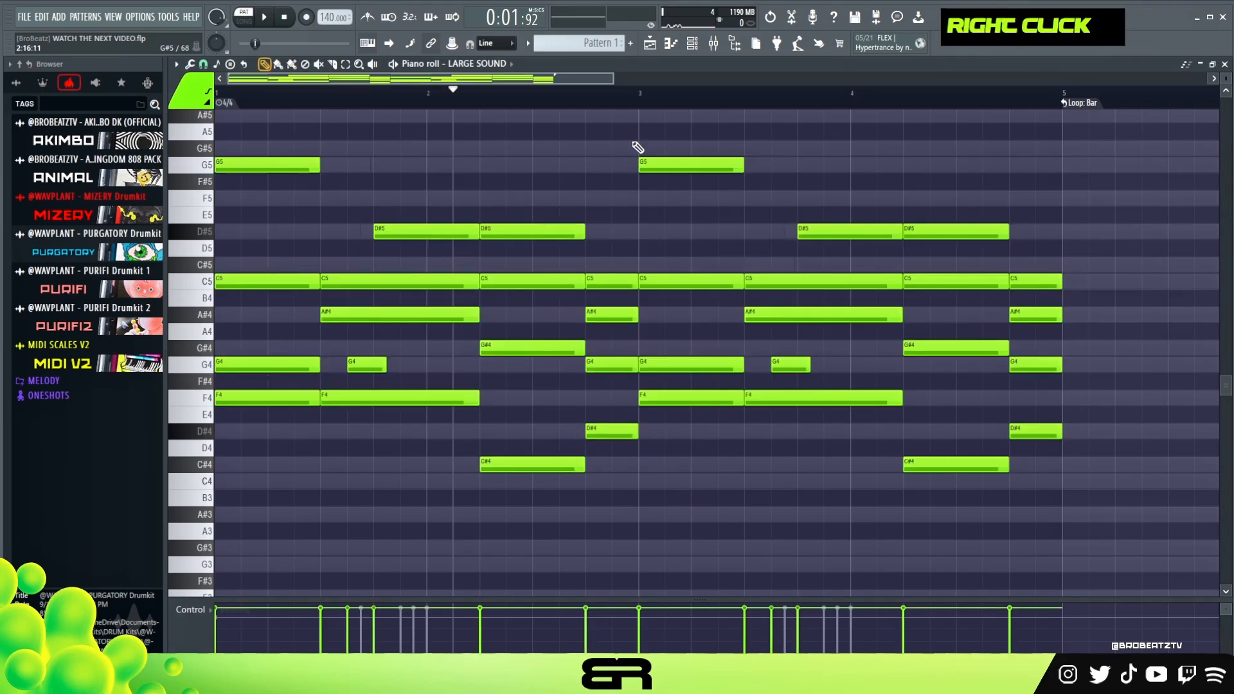
Open the 808_DEATH piano roll, place half-beat F4 notes on beats 1, 2.5 and 4 of bar 1, and play them.
{"action": "left_click", "coordinate": [692, 44]}
{"action": "right_click", "coordinate": [416, 231]}
{"action": "left_click", "coordinate": [488, 239]}
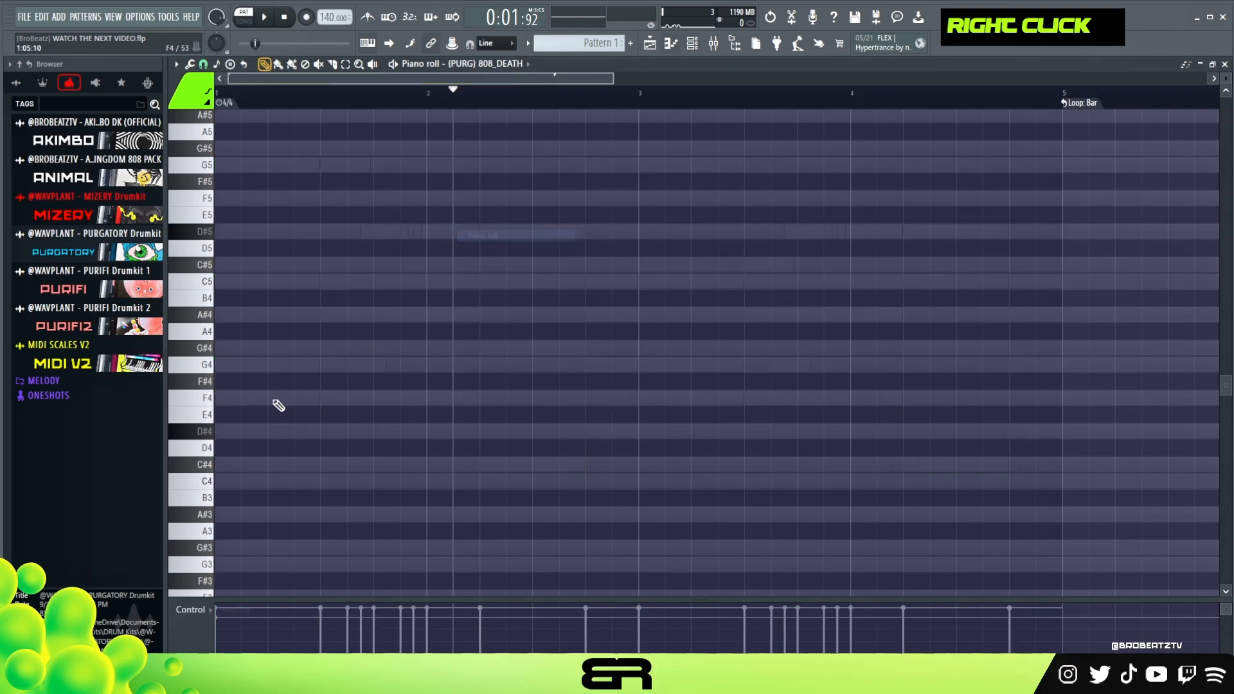
{"action": "left_click", "coordinate": [307, 398]}
{"action": "left_click", "coordinate": [387, 398]}
{"action": "key", "text": "space"}
{"action": "key", "text": "space"}
Add half-beat C#4 notes on beats 2 and 3.5 of bar 2 and a half-beat D#4 on beat 4.5.
{"action": "key", "text": "ctrl"}
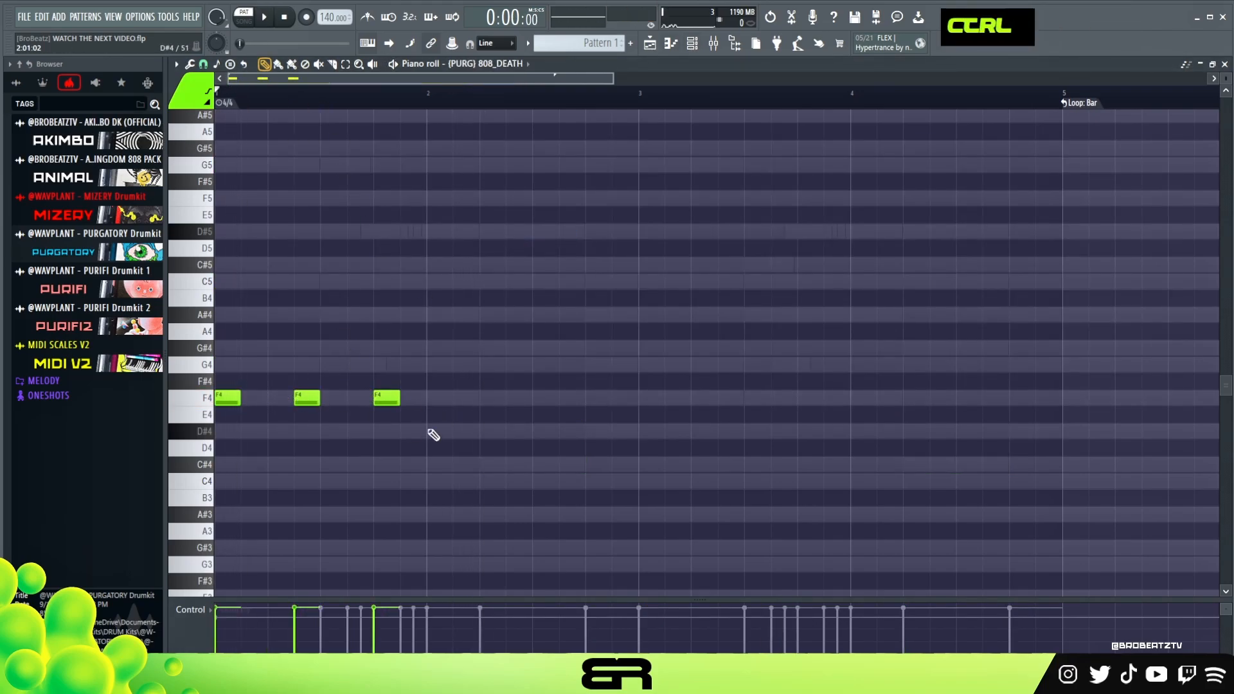
{"action": "left_click", "coordinate": [483, 465]}
{"action": "left_click", "coordinate": [562, 464]}
{"action": "left_click", "coordinate": [617, 431]}
Transpose all the 808_DEATH notes up one octave and play the bass line.
{"action": "key", "text": "ctrl+a"}
{"action": "key", "text": "ctrl+Up"}
{"action": "key", "text": "space"}
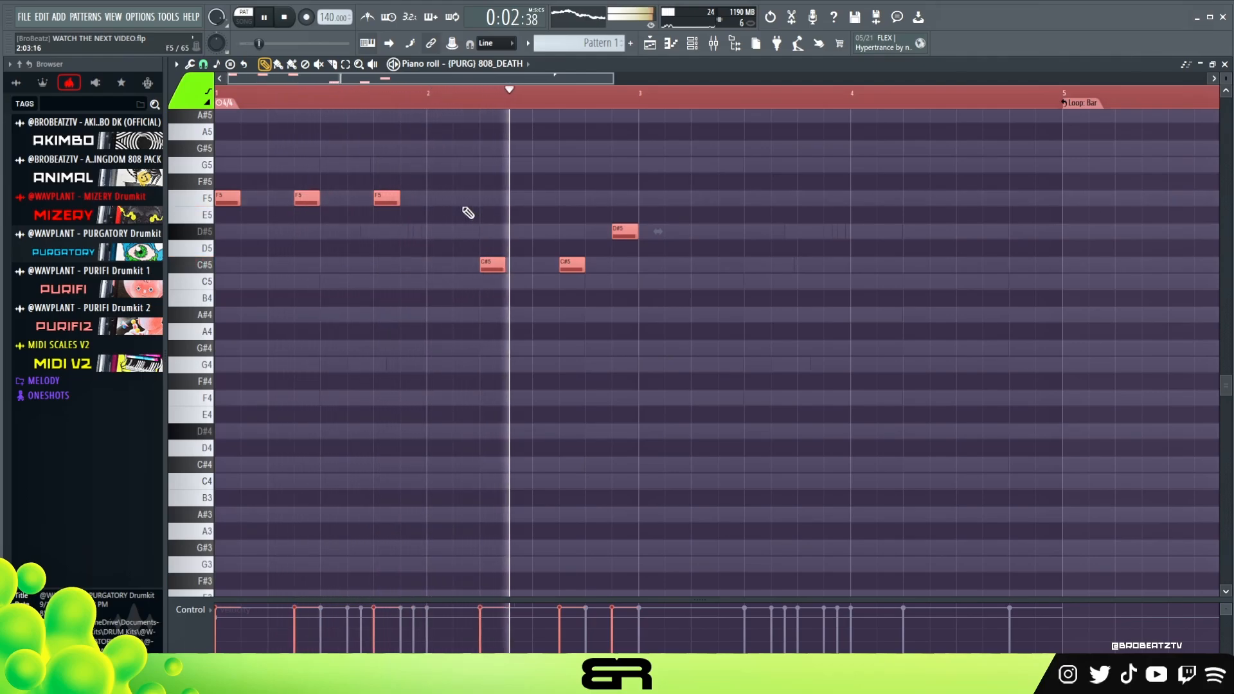
{"action": "key", "text": "space"}
Move the second C#5 and the D#5 in bar 2 half a beat earlier and play the bass line.
{"action": "left_click_drag", "start_coordinate": [643, 219], "coordinate": [543, 265]}
{"action": "key", "text": "space"}
{"action": "right_click", "coordinate": [583, 313]}
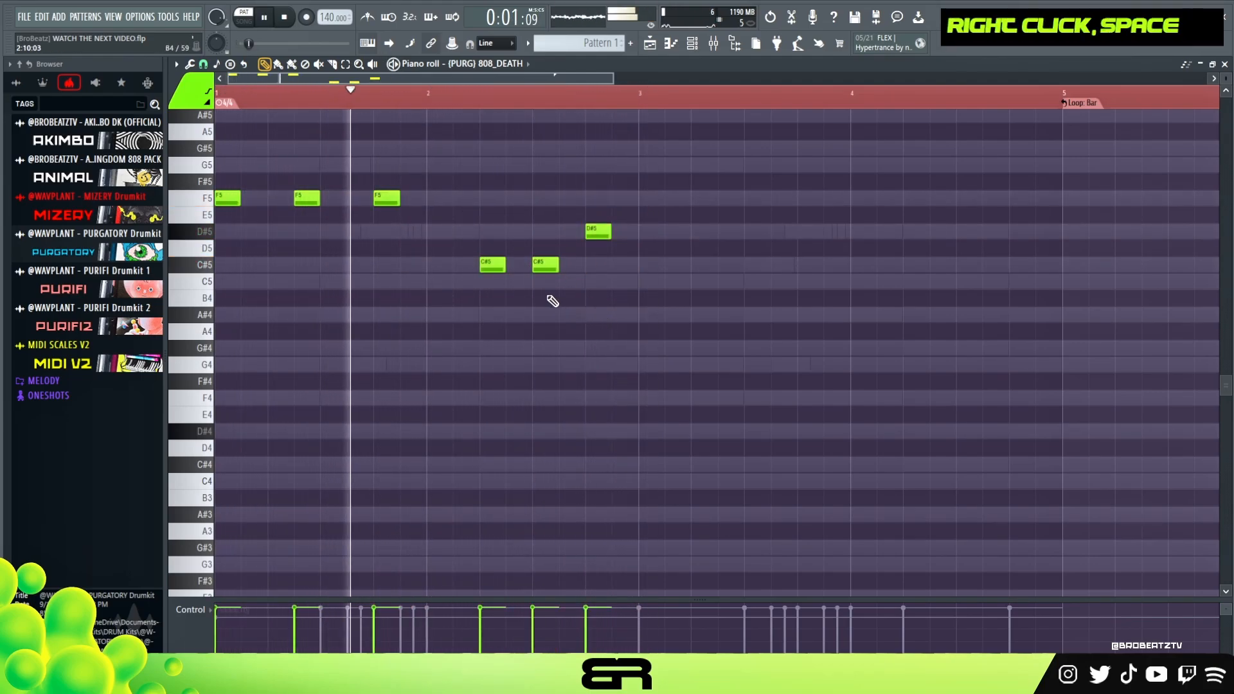
Extend the first two F5 notes so each meets the next, lengthen the third to the start of bar 2, and play.
{"action": "left_click_drag", "start_coordinate": [225, 179], "coordinate": [353, 201]}
{"action": "key", "text": "ctrl+2"}
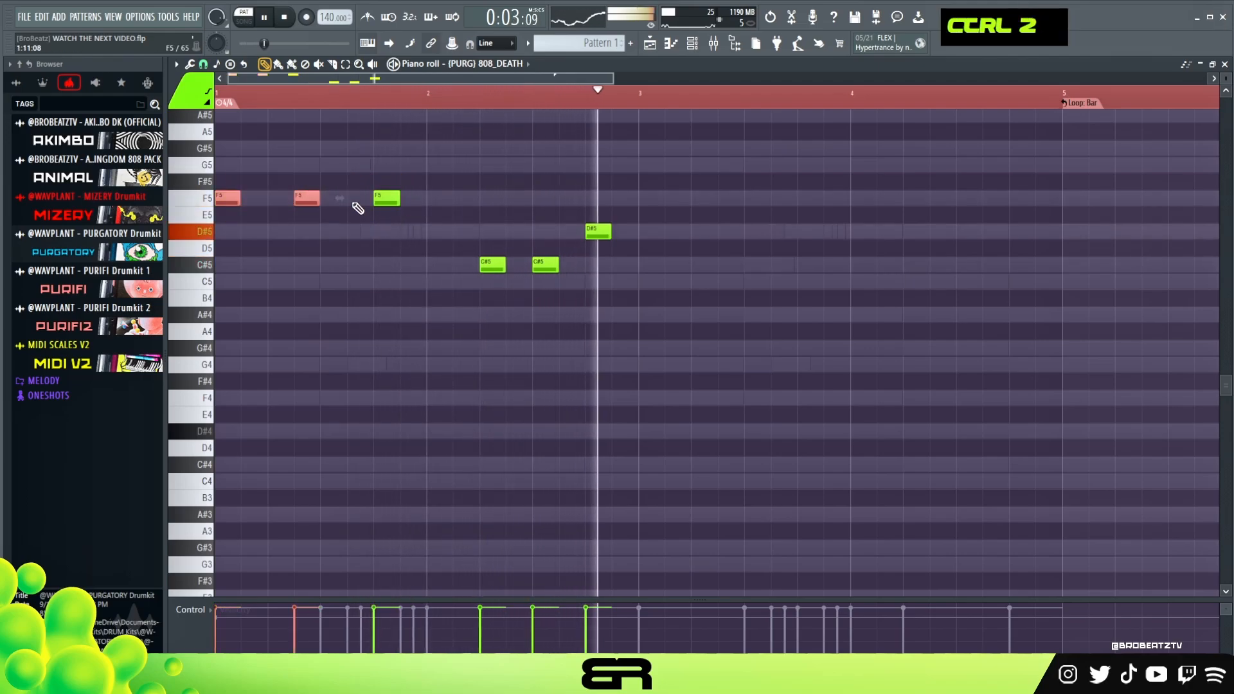
{"action": "key", "text": "space"}
{"action": "key", "text": "ctrl+l"}
{"action": "right_click", "coordinate": [382, 295]}
{"action": "left_click_drag", "start_coordinate": [399, 200], "coordinate": [426, 201]}
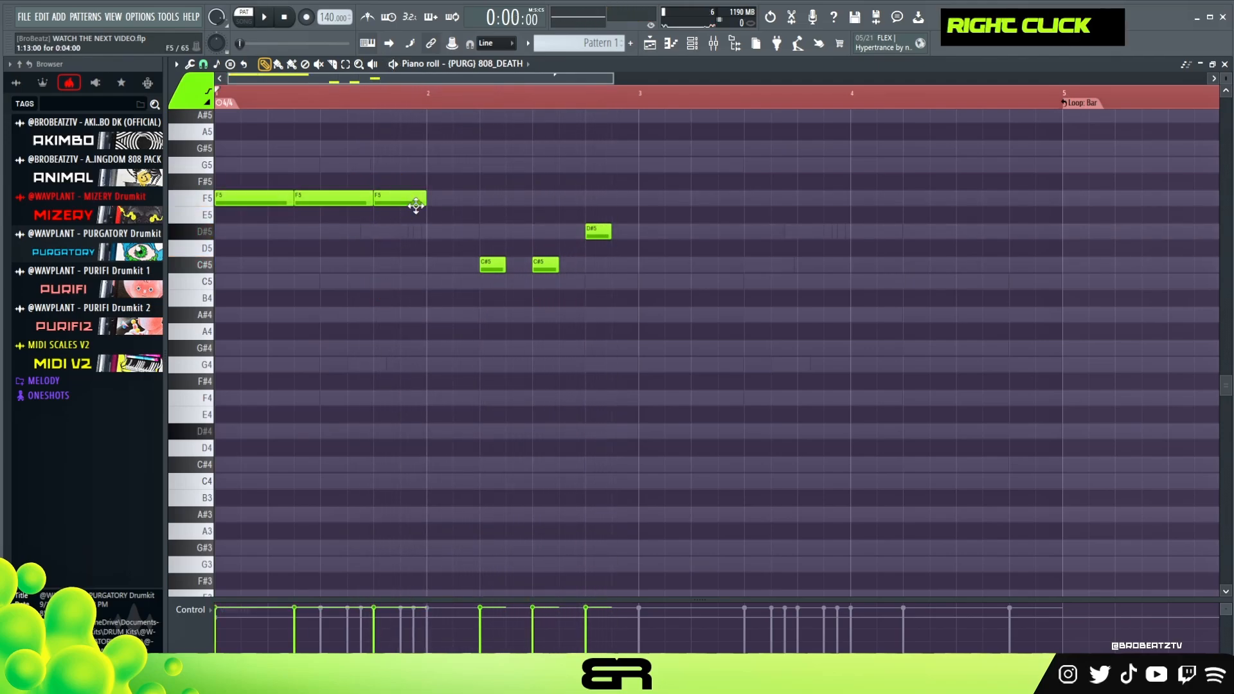
{"action": "key", "text": "space"}
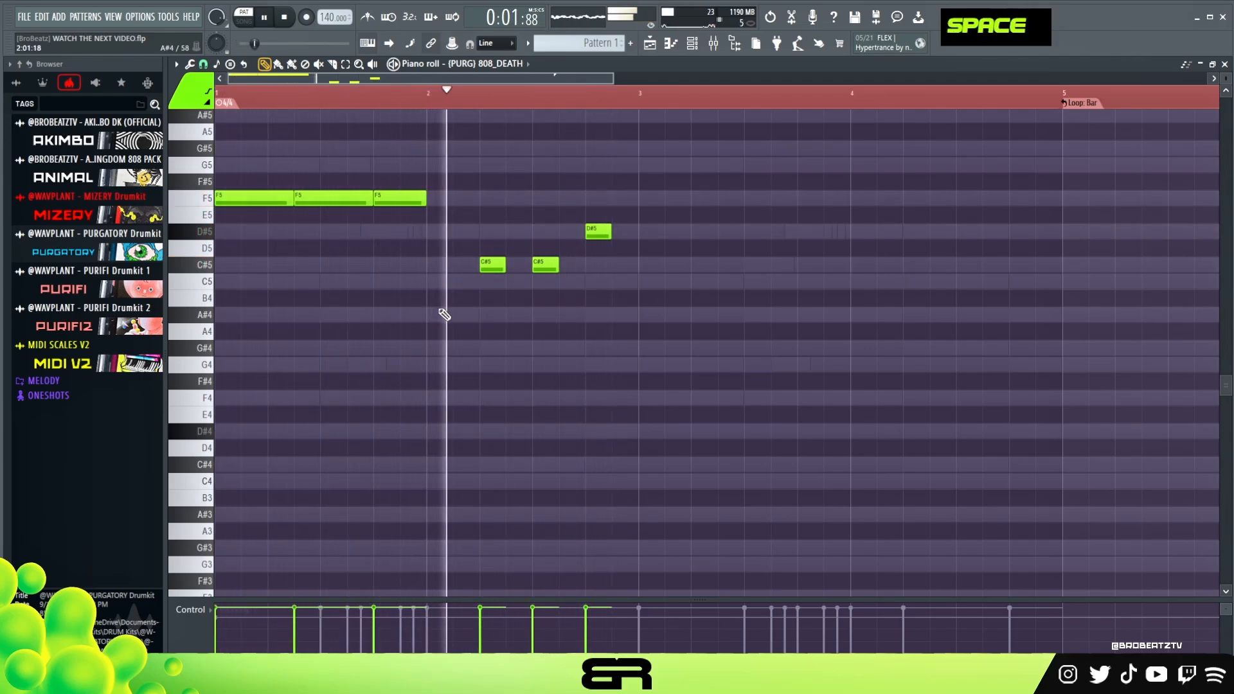
{"action": "scroll", "coordinate": [558, 378], "scroll_direction": "up", "scroll_amount": 4}
{"action": "key", "text": "space"}
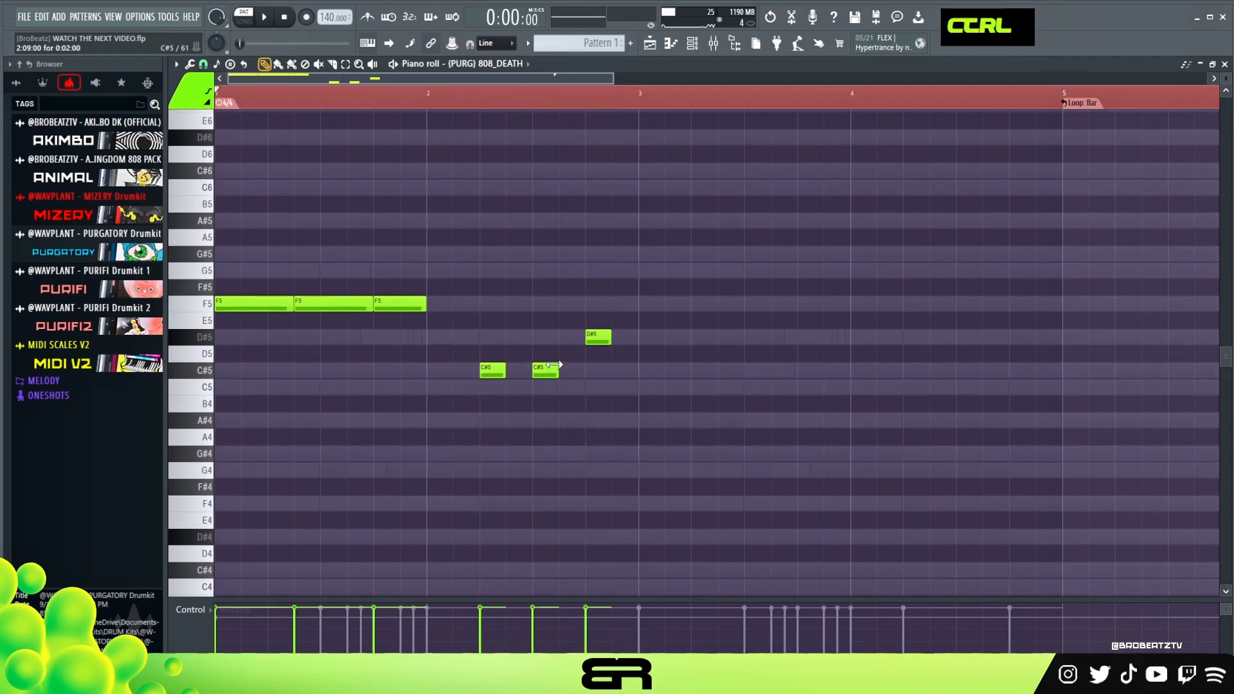
Raise the velocity of all 808_DEATH notes slightly and make the control lane a little taller.
{"action": "key", "text": "ctrl+a"}
{"action": "scroll", "coordinate": [554, 375], "scroll_direction": "up", "scroll_amount": 1}
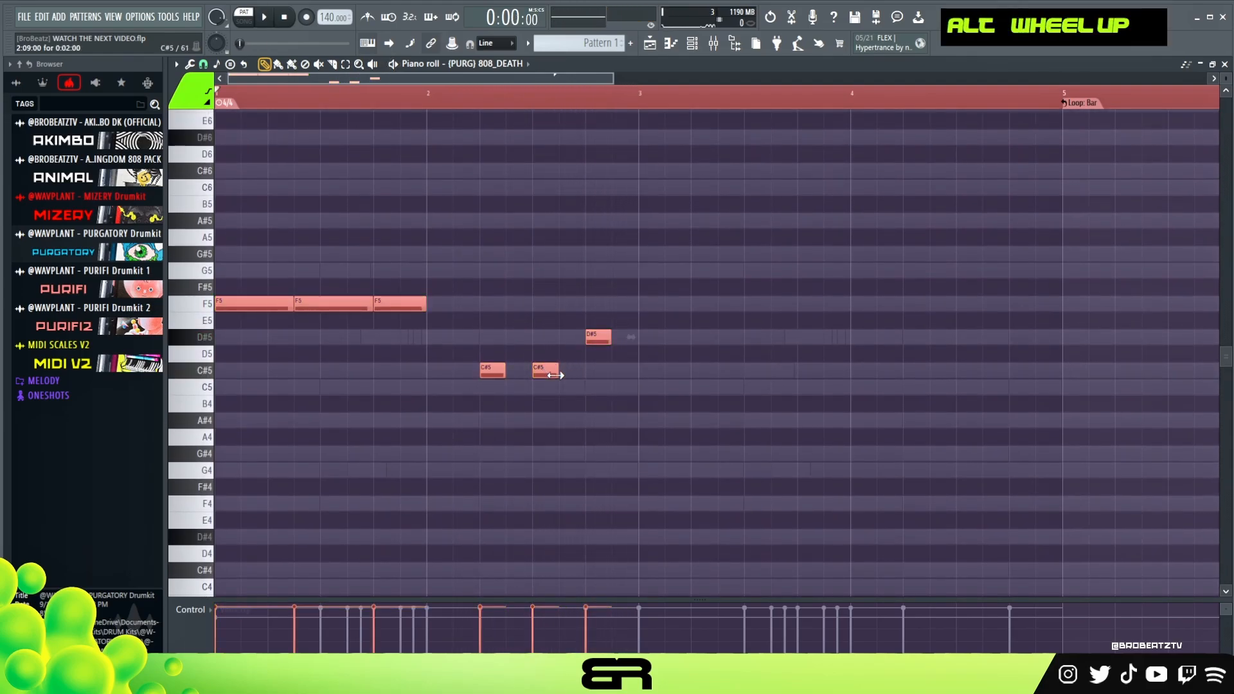
{"action": "left_click_drag", "start_coordinate": [628, 596], "coordinate": [632, 588]}
{"action": "key", "text": "alt"}
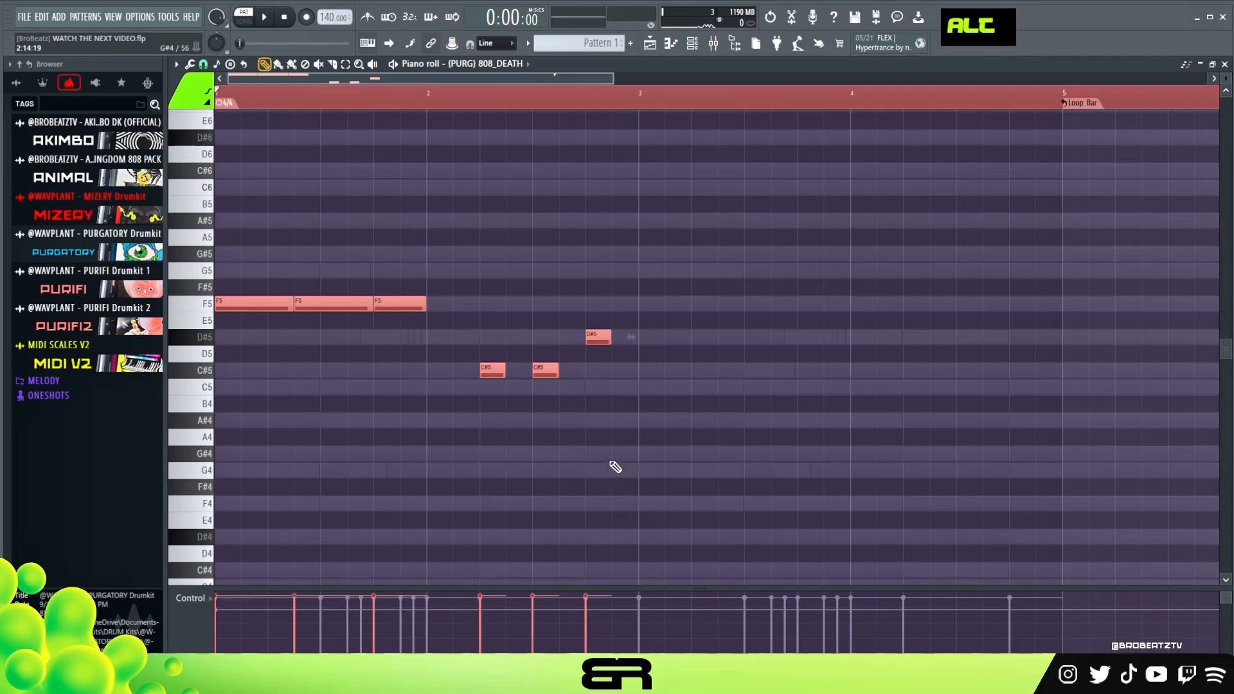
{"action": "right_click", "coordinate": [615, 464]}
Duplicate all 808_DEATH notes from bars 1–2 into bars 3–4 and play the bass line from bar 2.
{"action": "key", "text": "ctrl+a"}
{"action": "mouse_move", "coordinate": [241, 306]}
{"action": "left_mouse_down", "text": "shift"}
{"action": "mouse_move", "coordinate": [686, 311]}
{"action": "mouse_move", "coordinate": [658, 311]}
{"action": "left_mouse_up", "text": "shift"}
{"action": "right_click", "coordinate": [608, 358]}
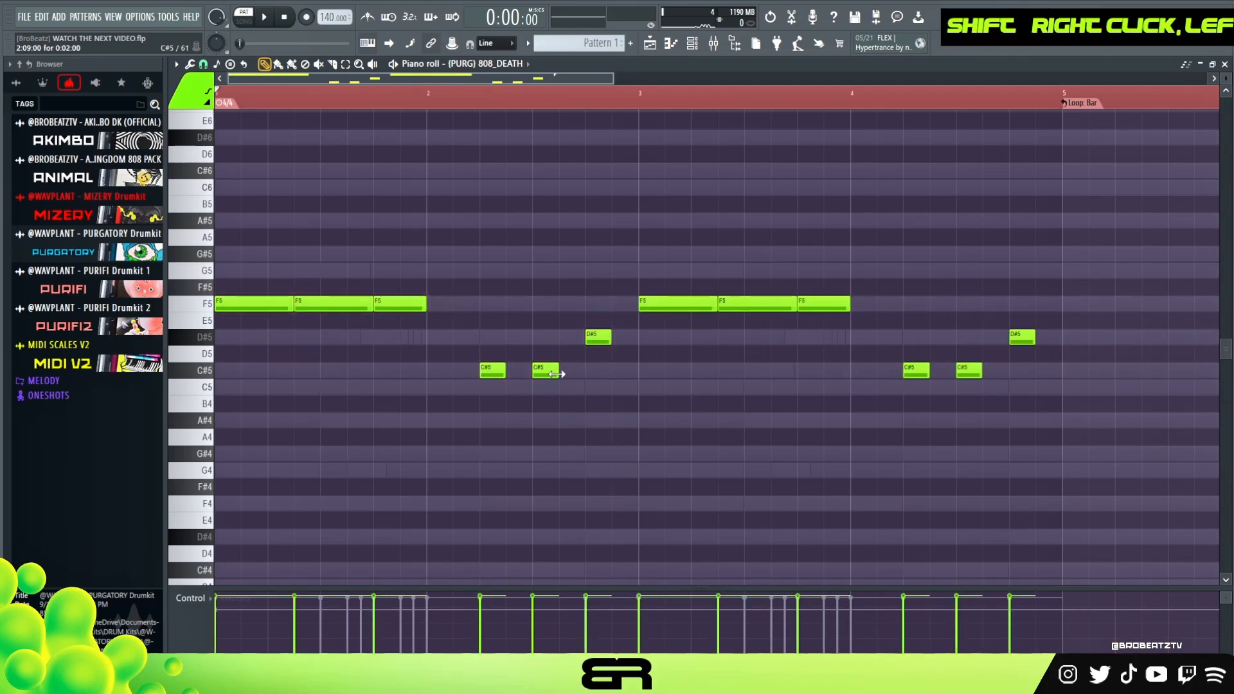
{"action": "double_click", "coordinate": [442, 93]}
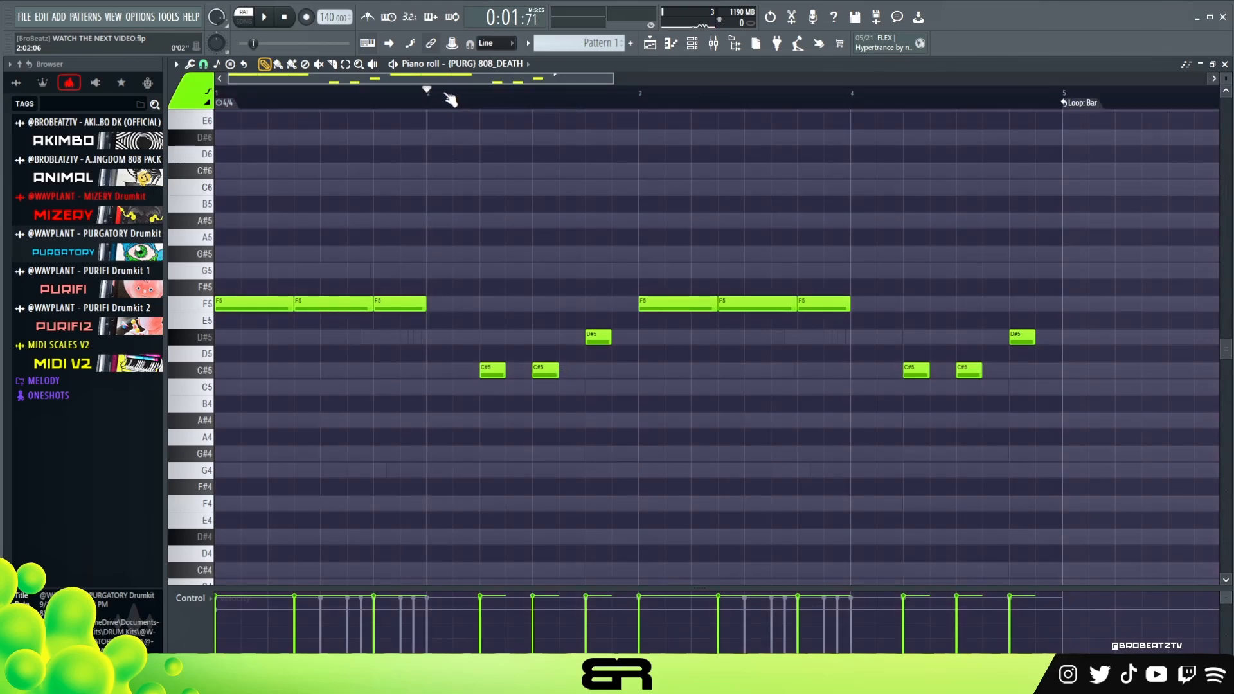
{"action": "key", "text": "space"}
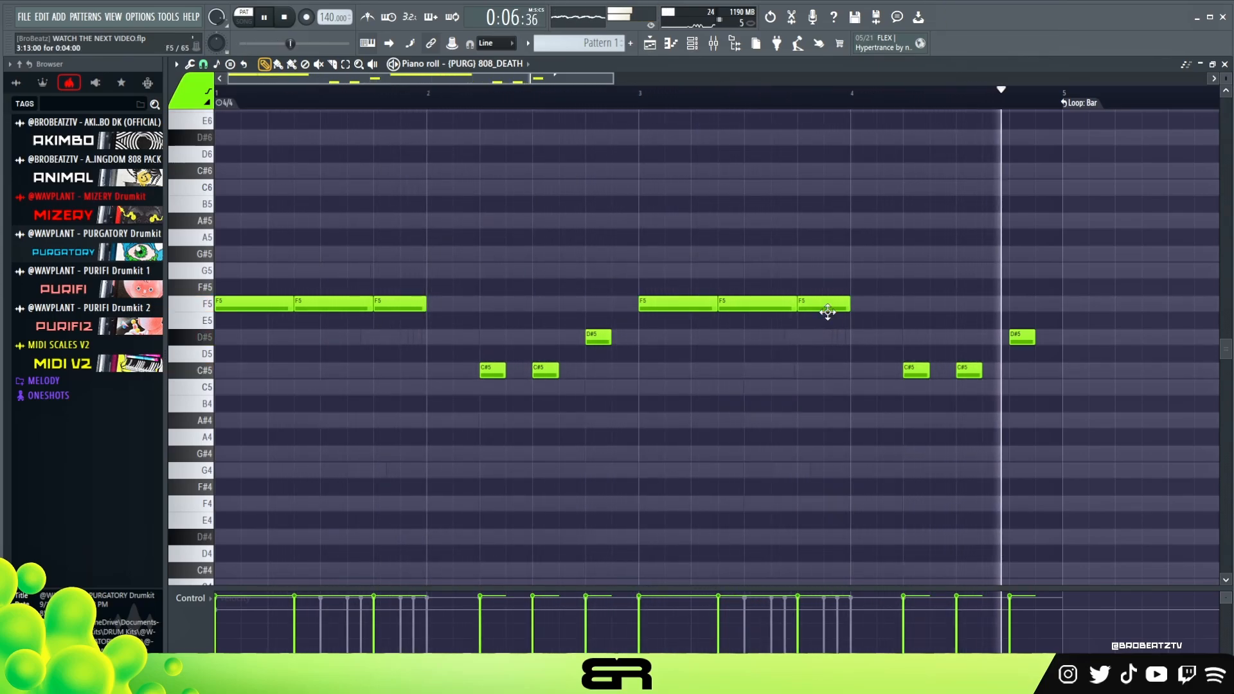
{"action": "key", "text": "space"}
Copy the 808_DEATH notes to the 808_MONEY channel and open the copy in the piano roll.
{"action": "left_click", "coordinate": [691, 49]}
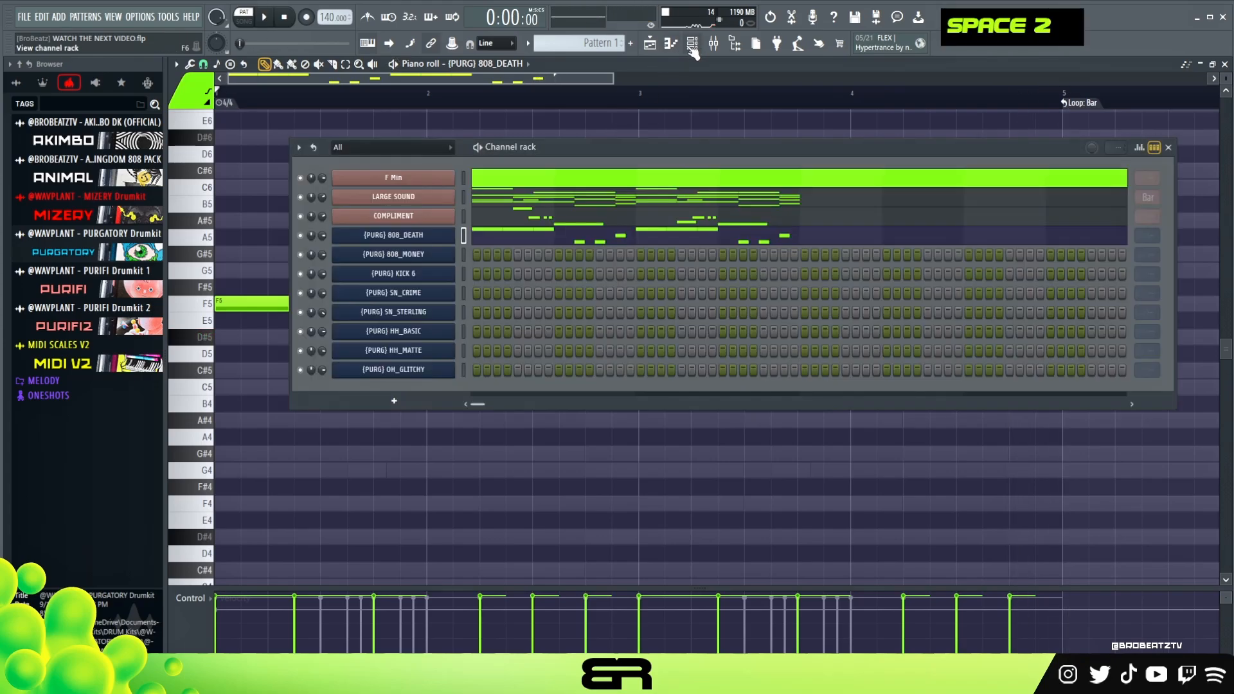
{"action": "right_click", "coordinate": [432, 238]}
{"action": "left_click", "coordinate": [646, 250]}
{"action": "right_click", "coordinate": [443, 256]}
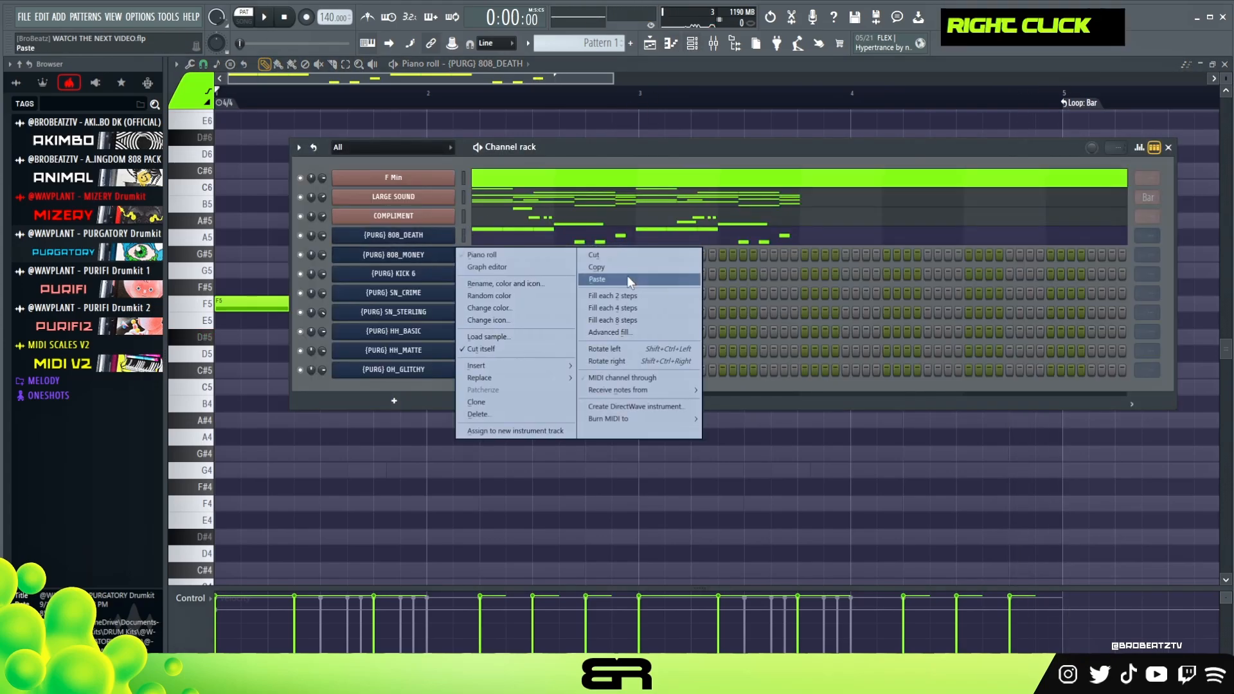
{"action": "left_click", "coordinate": [627, 279]}
{"action": "left_click", "coordinate": [532, 258]}
{"action": "double_click", "coordinate": [533, 259]}
Remove the F5 notes in bars 1 and 3 of 808_MONEY and put a one-beat F5 at the start of bar 2.
{"action": "right_click", "coordinate": [350, 301]}
{"action": "right_click", "coordinate": [257, 303]}
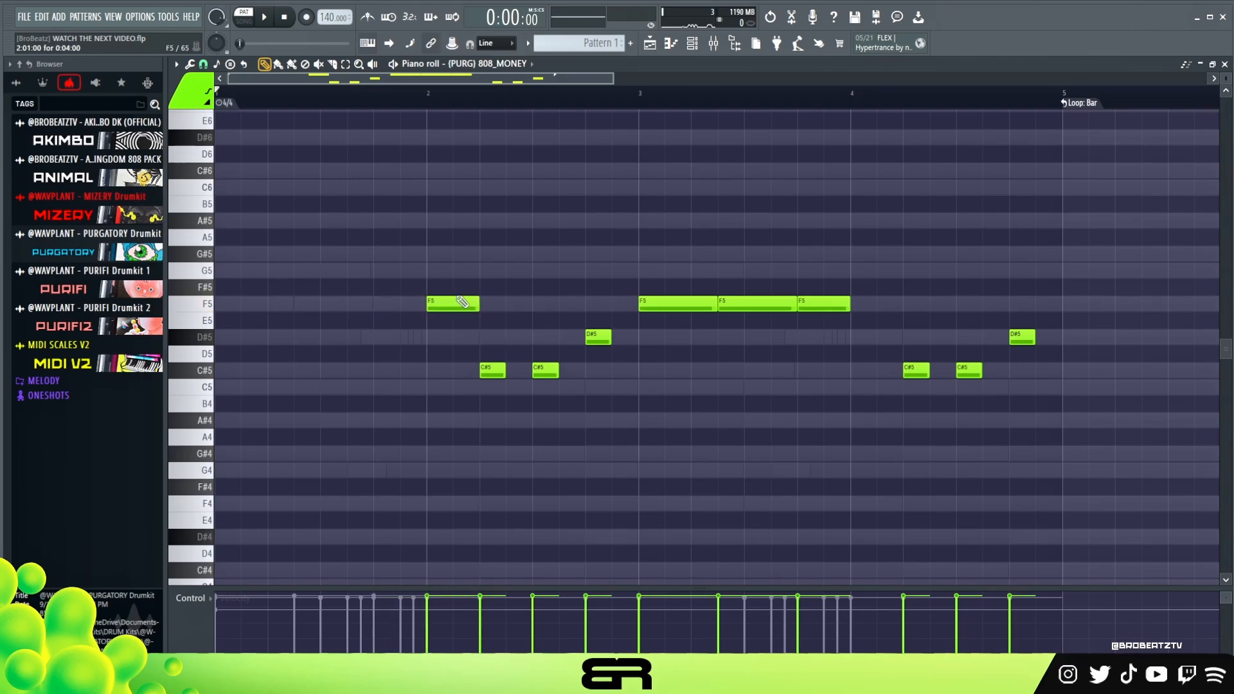
{"action": "right_click", "coordinate": [718, 299]}
{"action": "right_click", "coordinate": [758, 302]}
{"action": "right_click", "coordinate": [803, 305]}
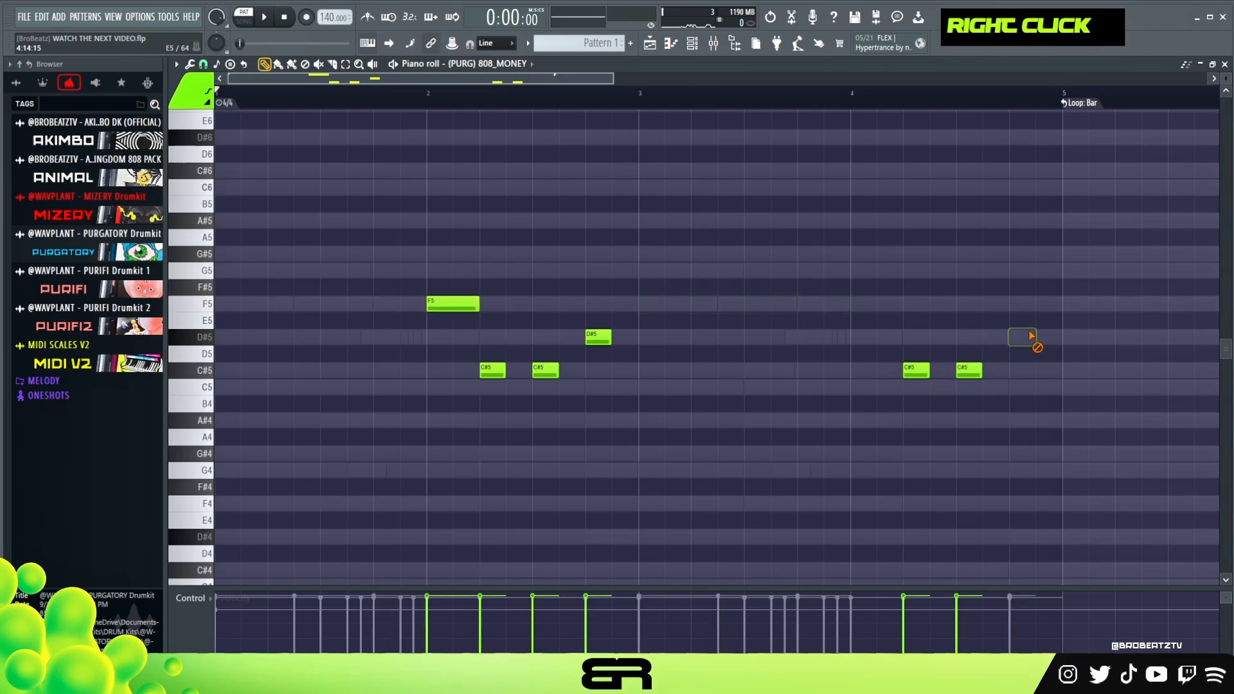
Clear the remaining bar 4 notes and transpose the bar 2 notes of 808_MONEY down one octave.
{"action": "left_click_drag", "start_coordinate": [747, 263], "coordinate": [422, 401]}
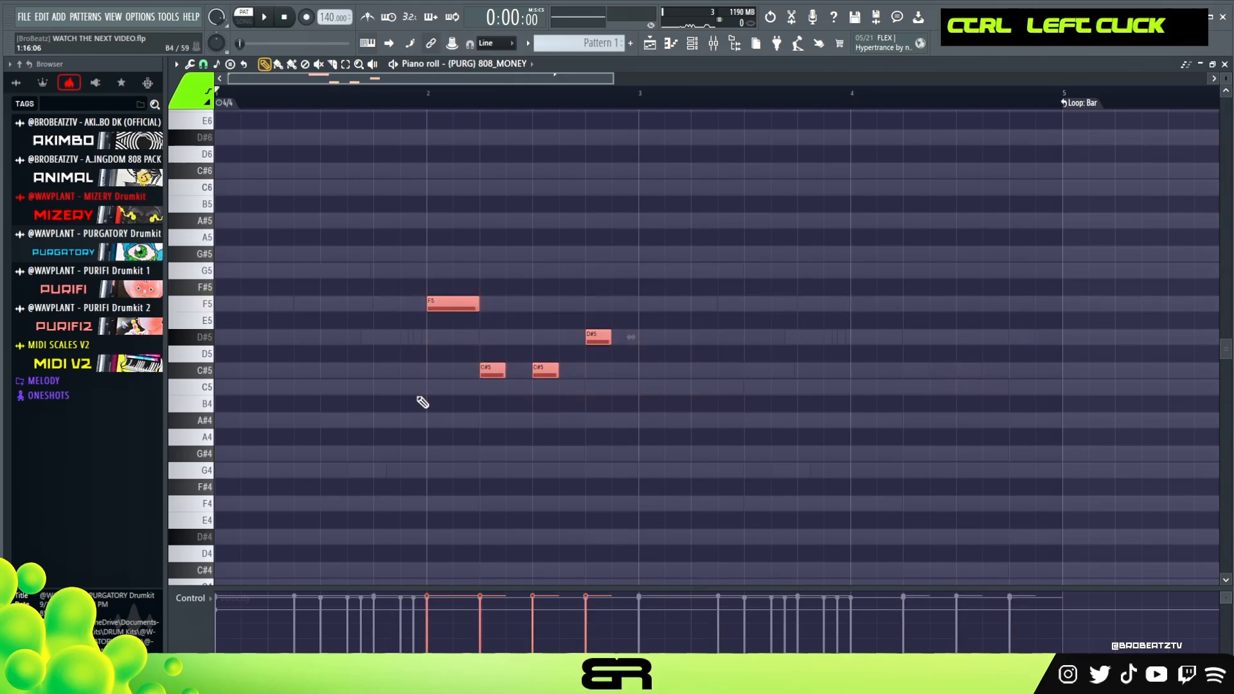
{"action": "key", "text": "ctrl+Down"}
{"action": "scroll", "coordinate": [435, 403], "scroll_direction": "down", "scroll_amount": 2}
Copy the F4 in bar 2 to F5 as a short slide note half a beat into the bar, and play it.
{"action": "left_click", "coordinate": [460, 463], "text": "ctrl"}
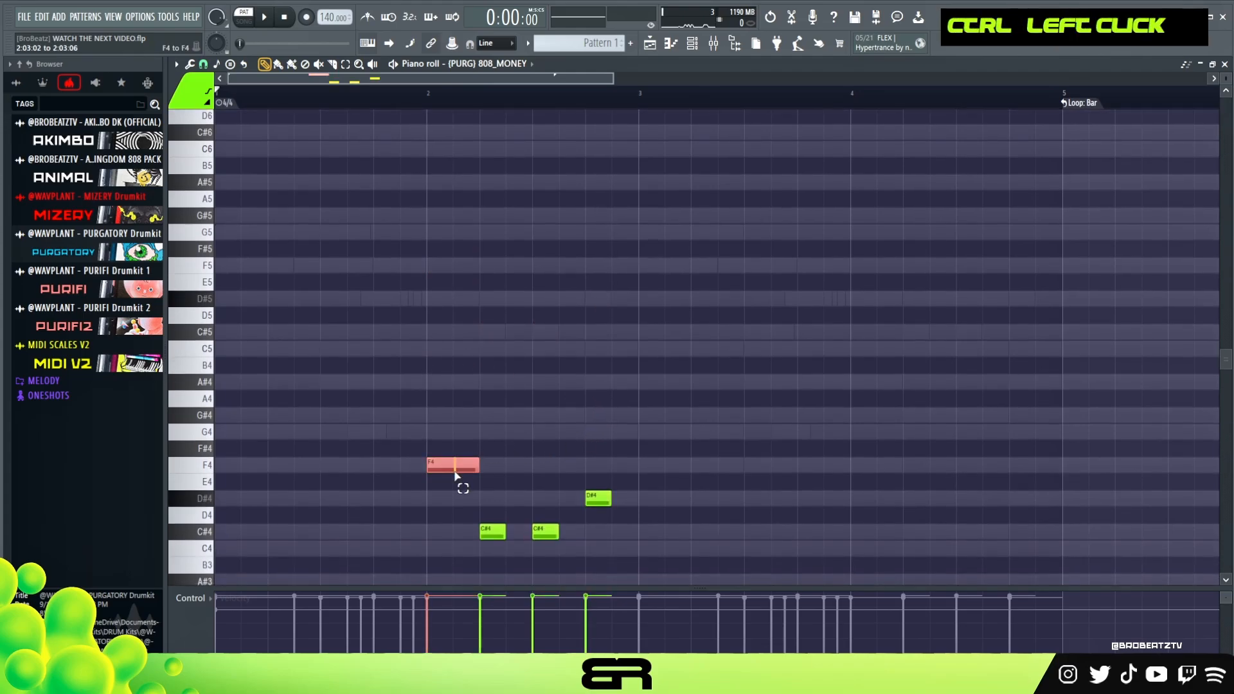
{"action": "left_click_drag", "start_coordinate": [460, 464], "coordinate": [485, 463]}
{"action": "key", "text": "ctrl+Up"}
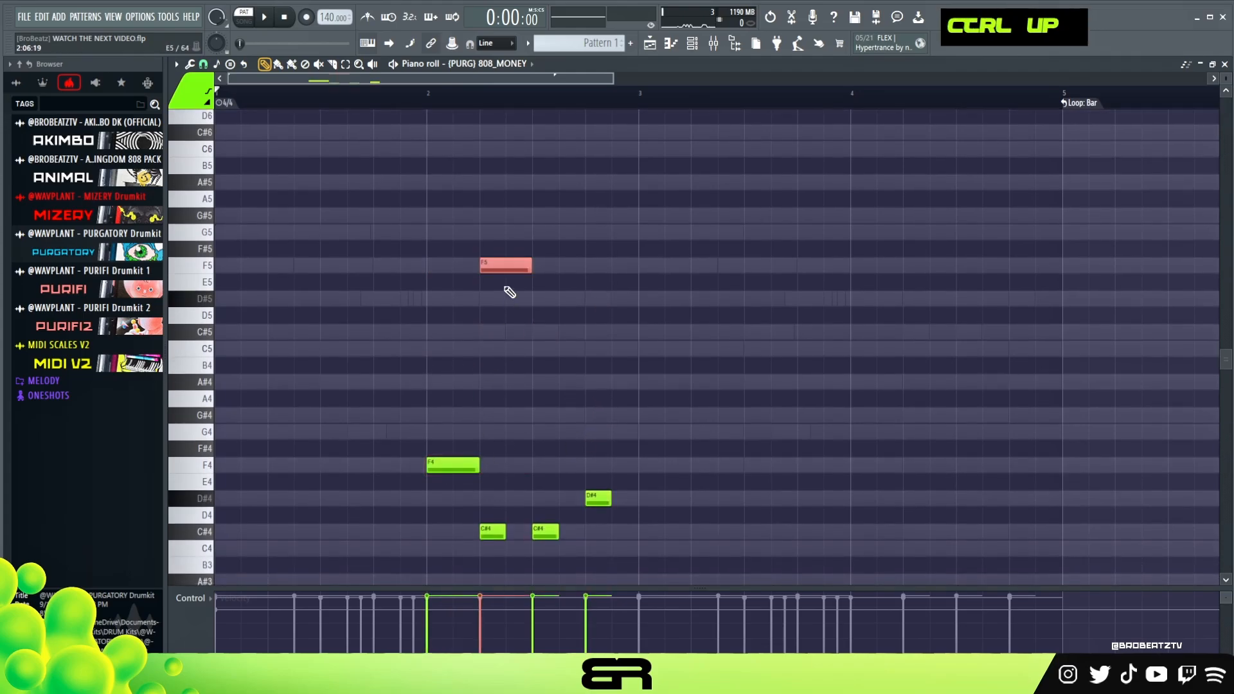
{"action": "left_click", "coordinate": [457, 265]}
{"action": "right_click", "coordinate": [511, 262]}
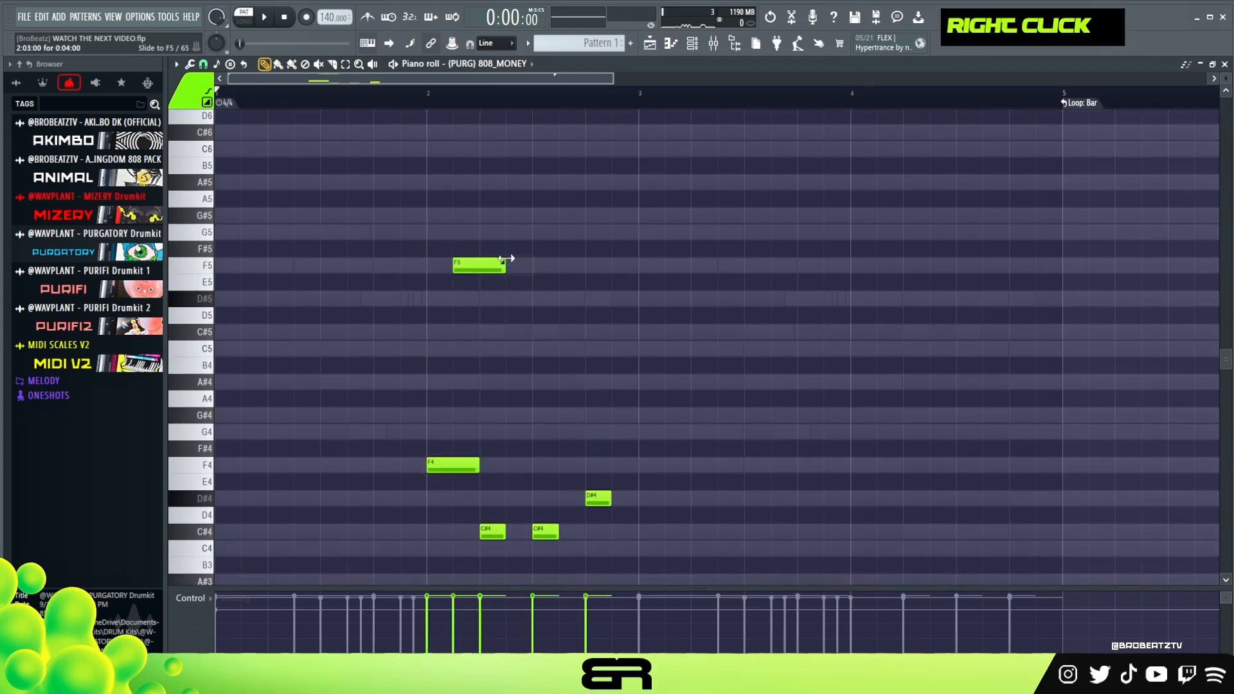
{"action": "left_click_drag", "start_coordinate": [464, 281], "coordinate": [463, 280]}
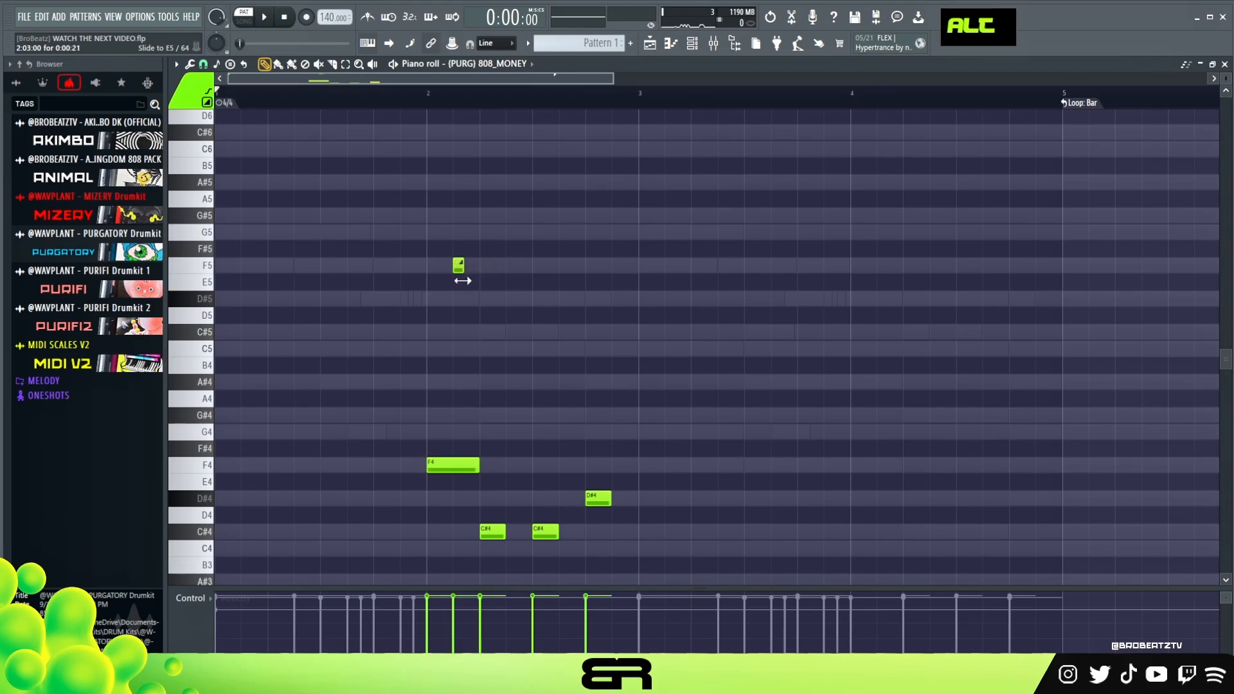
{"action": "key", "text": "space"}
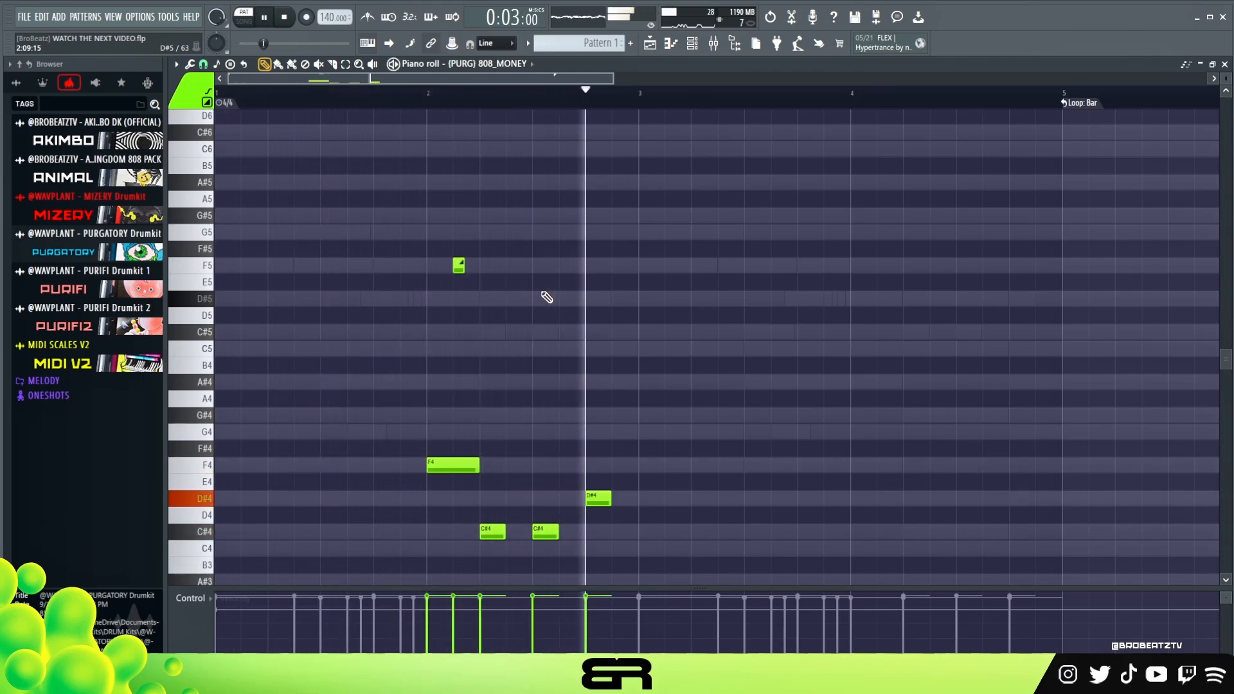
{"action": "key", "text": "space"}
{"action": "key", "text": "space"}
Move the two C#4 notes and the D#4 in bar 2 half a beat later and play the bass.
{"action": "key", "text": "space"}
{"action": "left_click_drag", "start_coordinate": [614, 442], "coordinate": [527, 531]}
{"action": "right_click", "coordinate": [608, 429]}
{"action": "scroll", "coordinate": [620, 389], "scroll_direction": "down", "scroll_amount": 1}
{"action": "key", "text": "space"}
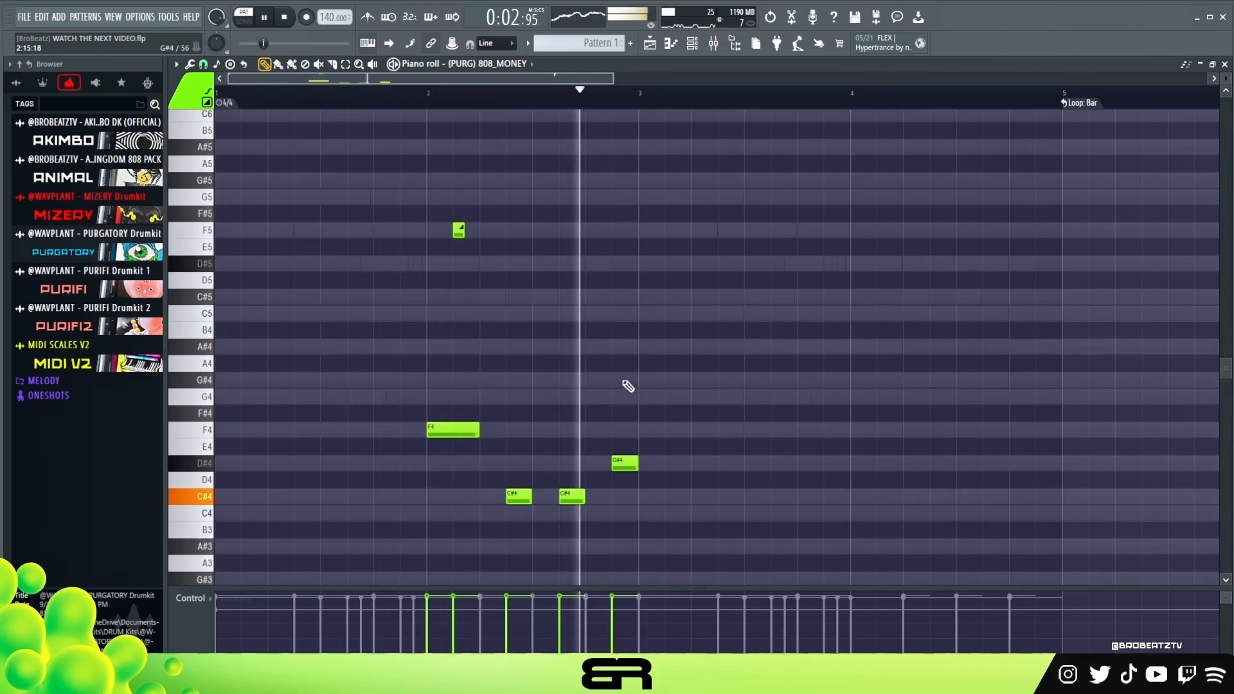
{"action": "key", "text": "space"}
{"action": "key", "text": "space"}
Shorten the two C#4 notes and the D#4 in bar 2 of 808_MONEY slightly and play the bass.
{"action": "left_click_drag", "start_coordinate": [711, 429], "coordinate": [546, 521], "text": "ctrl"}
{"action": "left_click", "coordinate": [521, 498], "text": "ctrl+shift"}
{"action": "key", "text": "space"}
{"action": "key", "text": "space"}
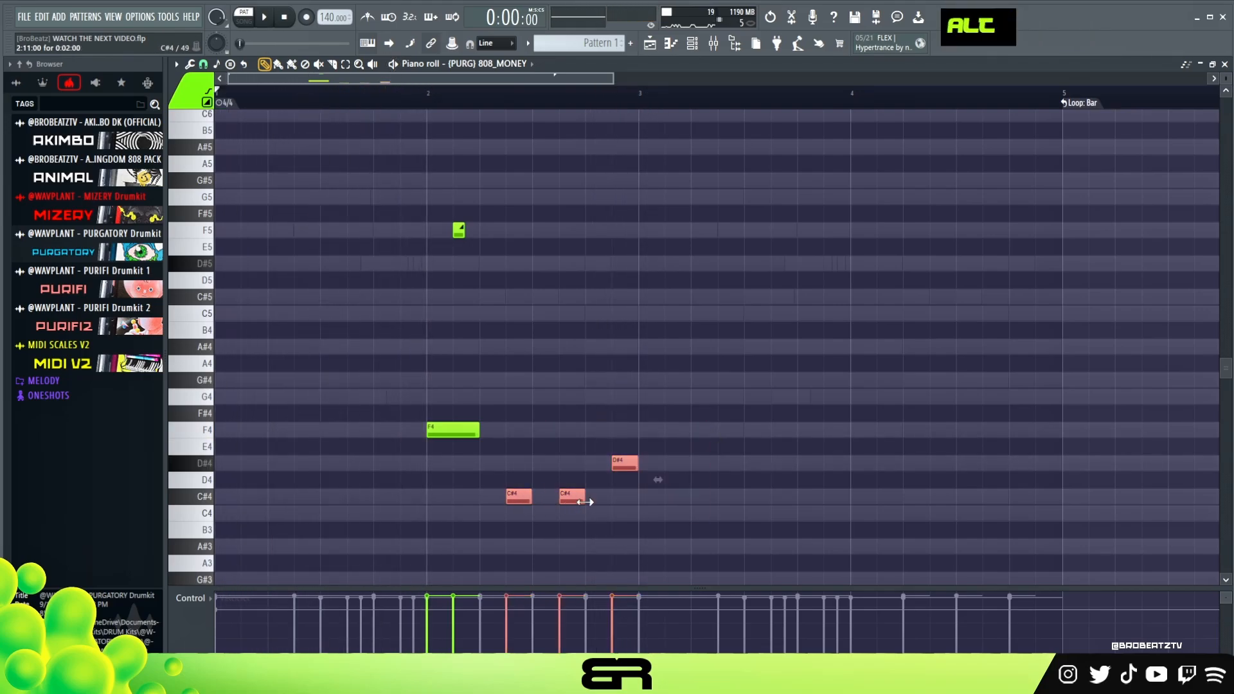
{"action": "left_click_drag", "start_coordinate": [585, 501], "coordinate": [581, 500], "text": "alt"}
{"action": "key", "text": "space"}
{"action": "key", "text": "space"}
Open the 808_DEATH notes, shorten the two C#5 notes and the D#5 in bar 2 slightly, and play.
{"action": "left_click", "coordinate": [692, 45]}
{"action": "left_click", "coordinate": [538, 246]}
{"action": "left_click_drag", "start_coordinate": [459, 267], "coordinate": [607, 266], "text": "ctrl"}
{"action": "key", "text": "space"}
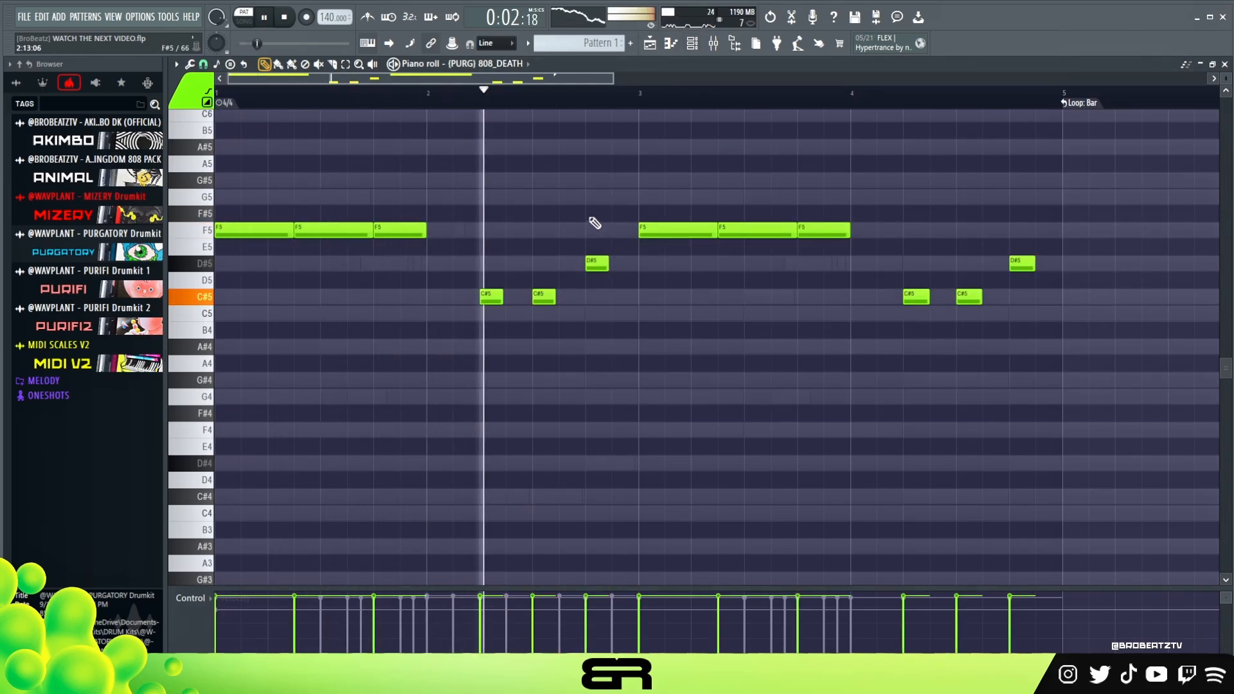
{"action": "key", "text": "space"}
{"action": "left_click_drag", "start_coordinate": [460, 240], "coordinate": [641, 329], "text": "ctrl"}
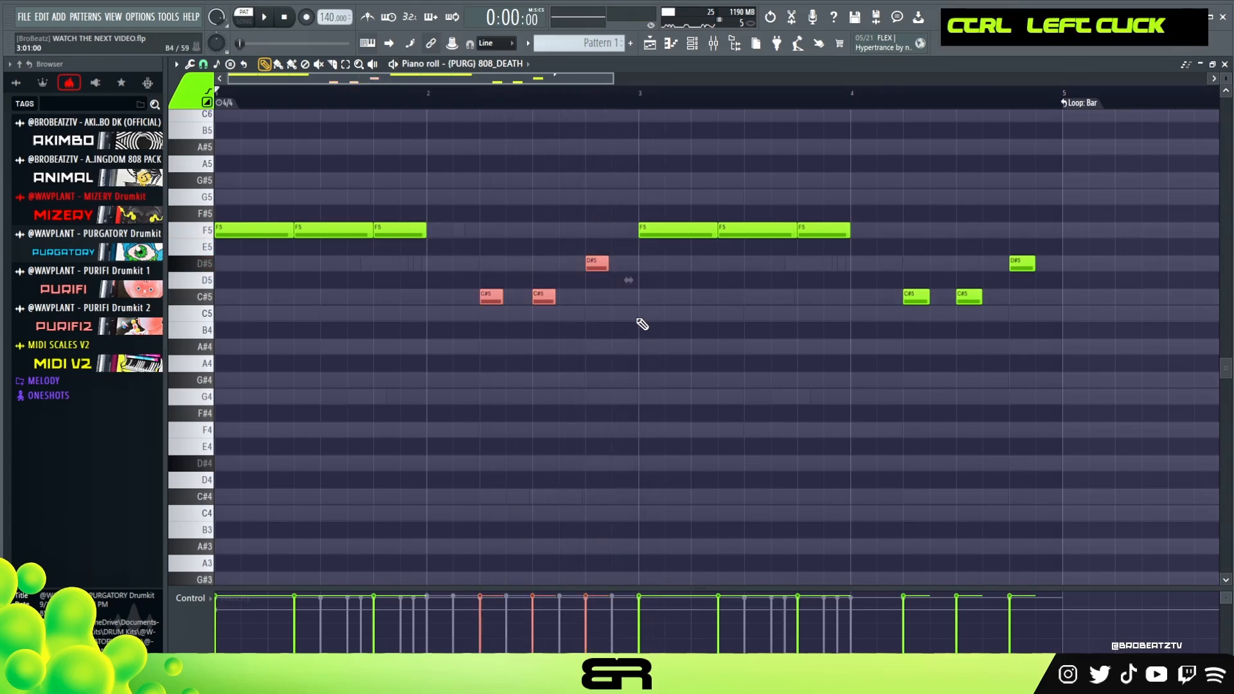
Reopen the 808_MONEY notes, set playback to start at bar 2 and listen to the bass lines together.
{"action": "left_click", "coordinate": [693, 43]}
{"action": "left_click", "coordinate": [511, 257]}
{"action": "key", "text": "space"}
{"action": "left_click", "coordinate": [444, 98]}
{"action": "key", "text": "space"}
{"action": "left_click_drag", "start_coordinate": [494, 481], "coordinate": [597, 503], "text": "ctrl"}
{"action": "key", "text": "space"}
{"action": "key", "text": "space"}
Lengthen the D#4 in 808_MONEY so it ends exactly at the start of bar 3.
{"action": "key", "text": "space"}
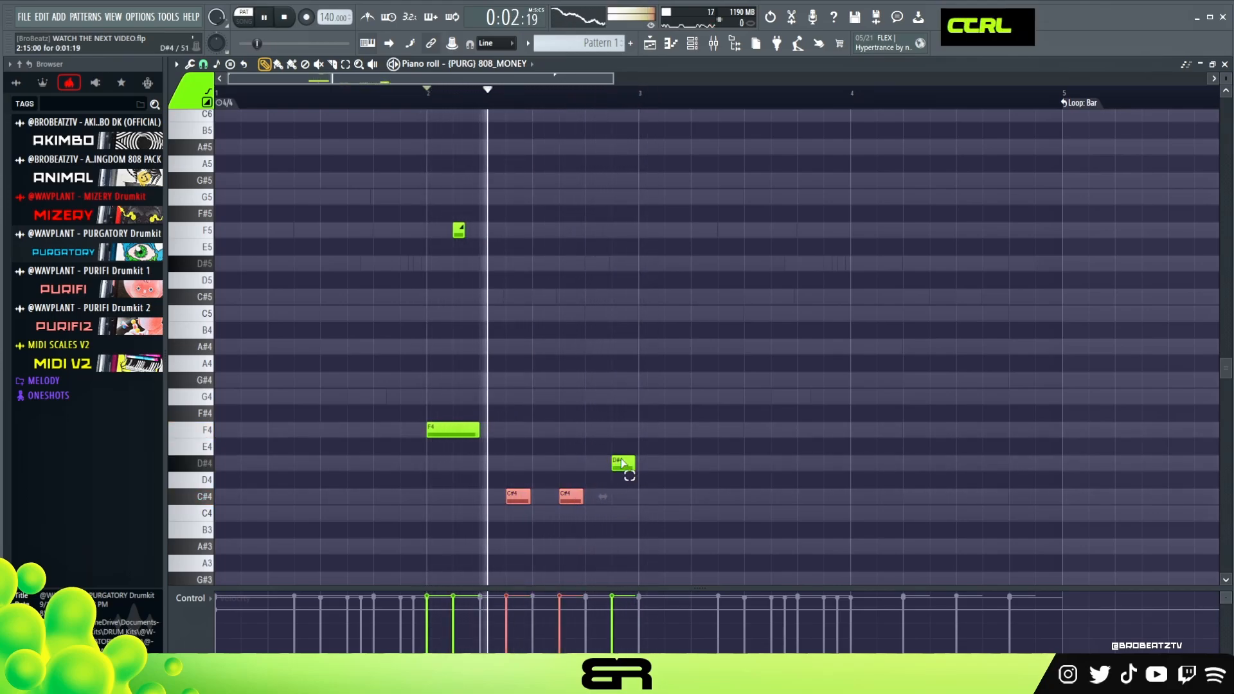
{"action": "left_click", "coordinate": [623, 464], "text": "ctrl"}
{"action": "left_click", "coordinate": [673, 500], "text": "alt"}
{"action": "key", "text": "space"}
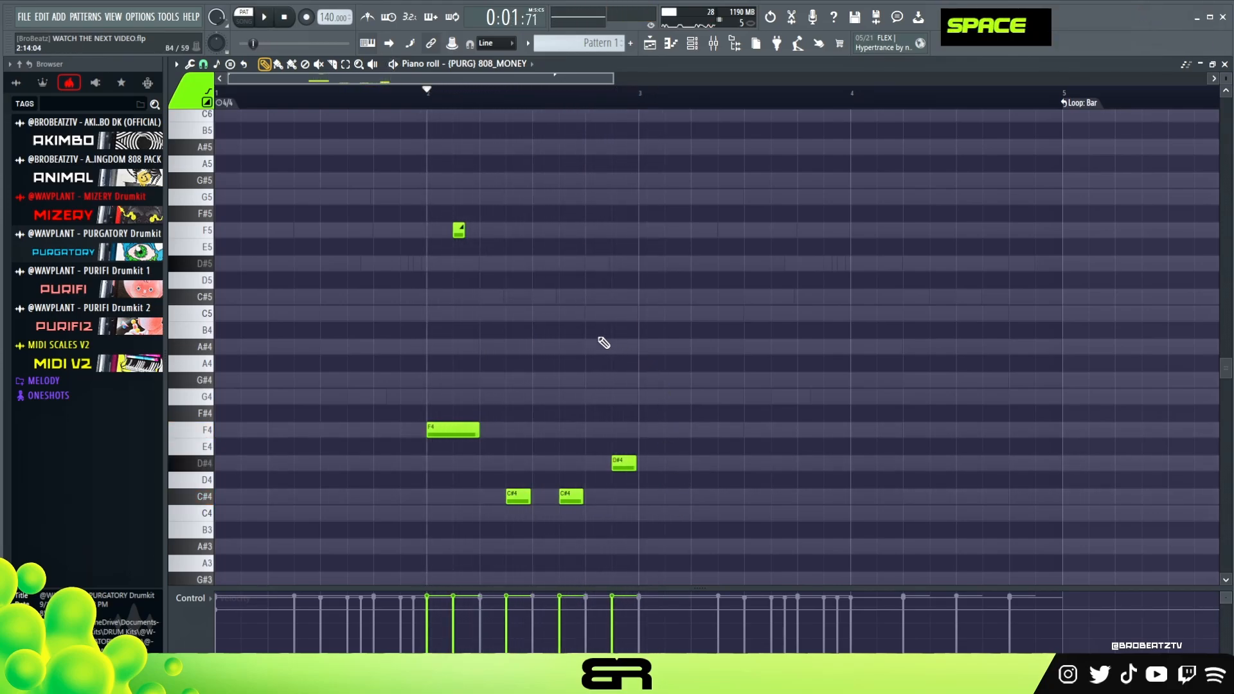
{"action": "left_click", "coordinate": [623, 464], "text": "ctrl"}
{"action": "right_click", "coordinate": [628, 366]}
{"action": "scroll", "coordinate": [596, 314], "scroll_direction": "down", "scroll_amount": 1}
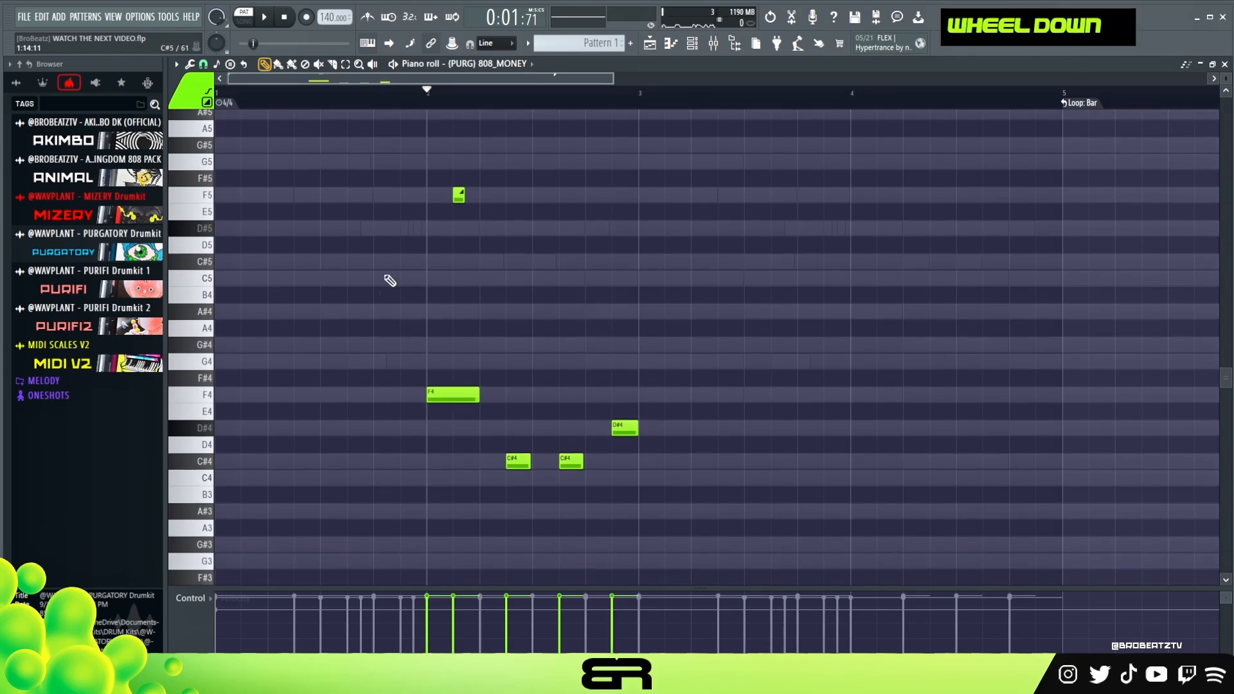
Open the KICK 6 channel in the piano roll, add a C5 kick of about half a beat on beat 1 of bar 1, and start copying it.
{"action": "left_click", "coordinate": [693, 42]}
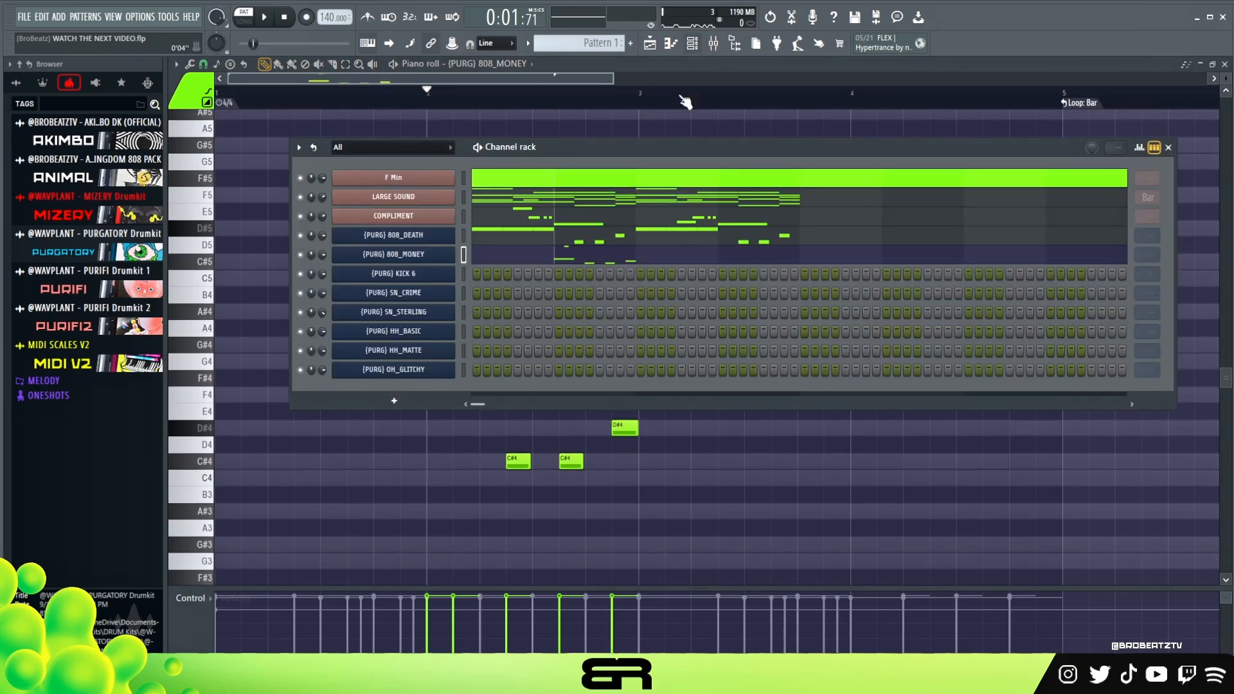
{"action": "right_click", "coordinate": [421, 276]}
{"action": "left_click", "coordinate": [482, 277]}
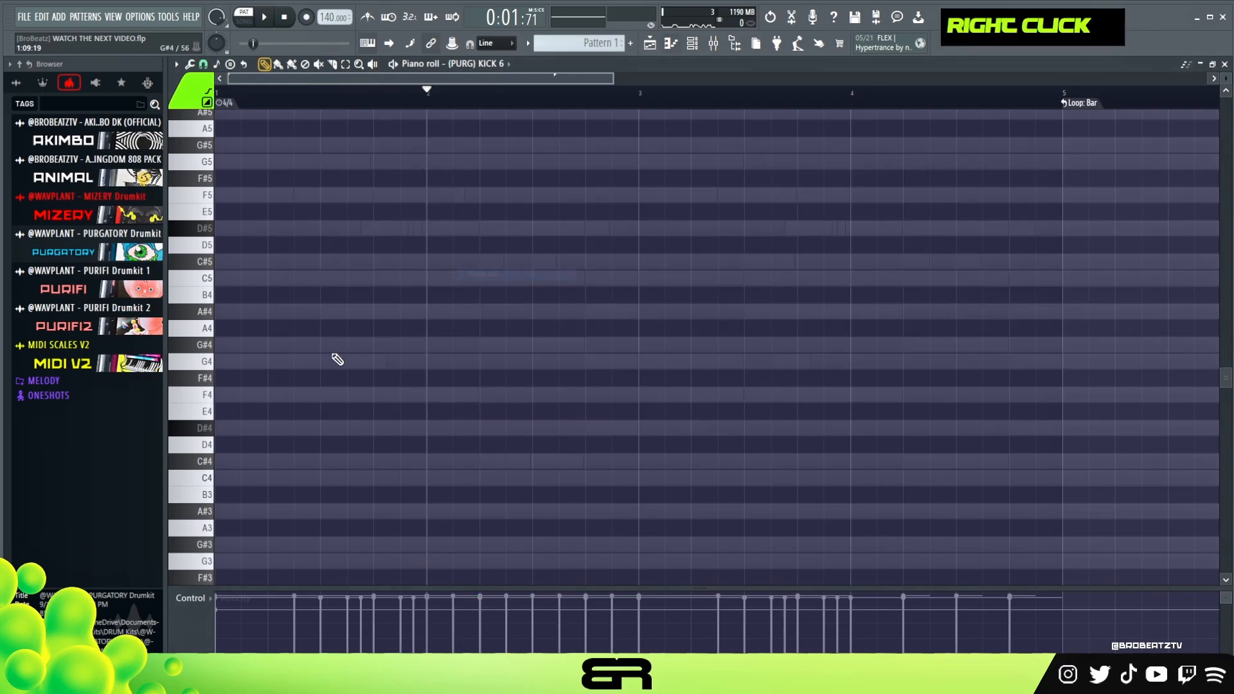
{"action": "scroll", "coordinate": [275, 372], "scroll_direction": "up", "scroll_amount": 3}
{"action": "scroll", "coordinate": [254, 365], "scroll_direction": "down", "scroll_amount": 1}
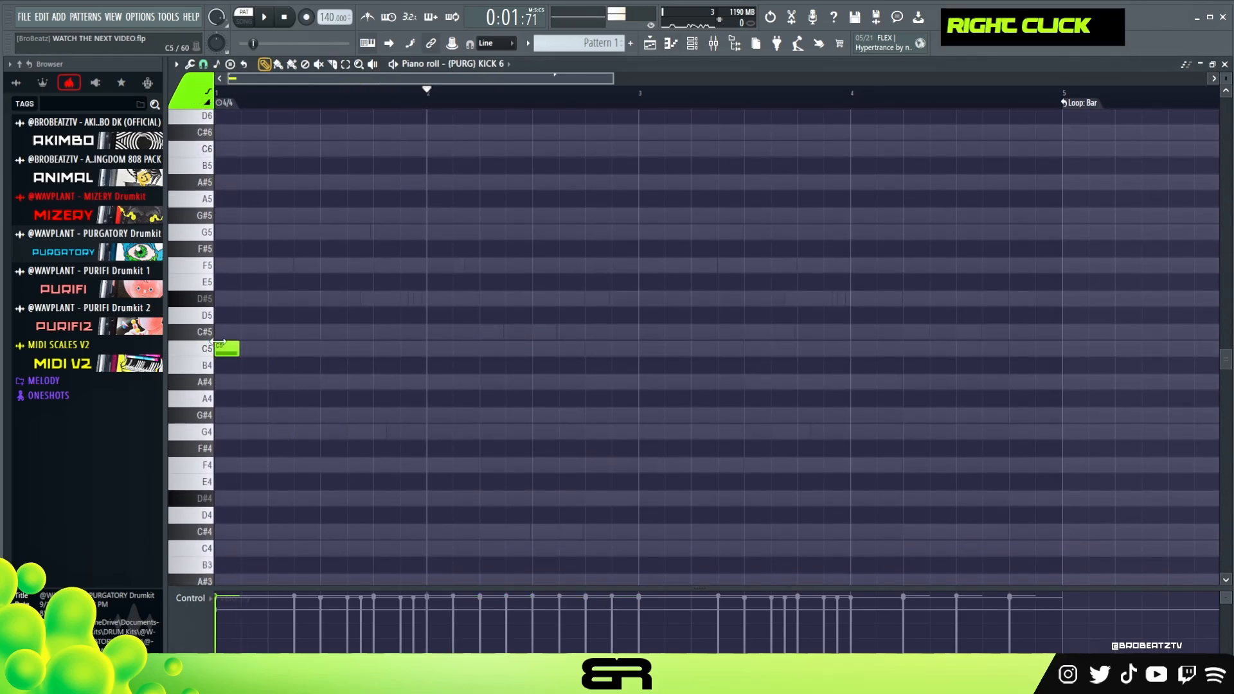
{"action": "scroll", "coordinate": [236, 345], "scroll_direction": "up", "scroll_amount": 1, "text": "alt"}
{"action": "left_click", "coordinate": [249, 349], "text": "shift"}
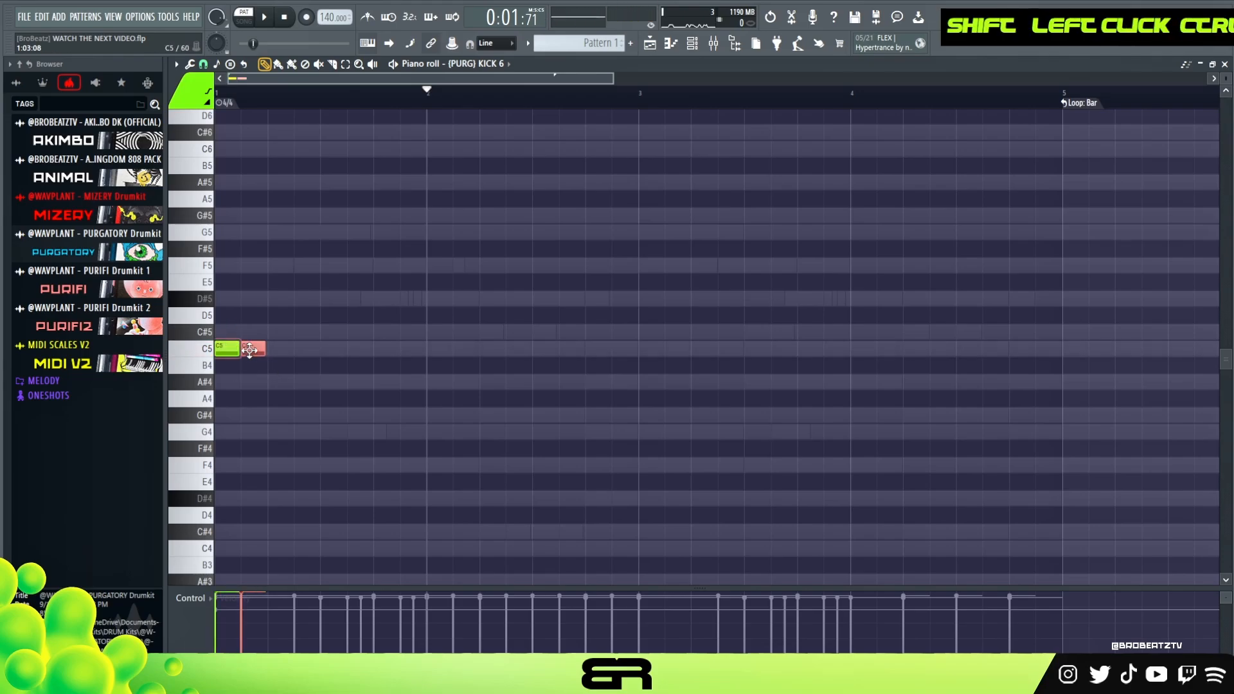
Stack a B4 under the kick and copy the pair to beats 2.5 and 4 of bar 1 and beats 2 and 3.5 of bar 2.
{"action": "left_click_drag", "start_coordinate": [438, 329], "coordinate": [196, 376], "text": "ctrl"}
{"action": "mouse_move", "coordinate": [235, 364]}
{"action": "left_mouse_down", "text": "shift"}
{"action": "mouse_move", "coordinate": [549, 377]}
{"action": "mouse_move", "coordinate": [499, 375]}
{"action": "left_mouse_up", "text": "shift"}
{"action": "left_click", "coordinate": [657, 364], "text": "ctrl"}
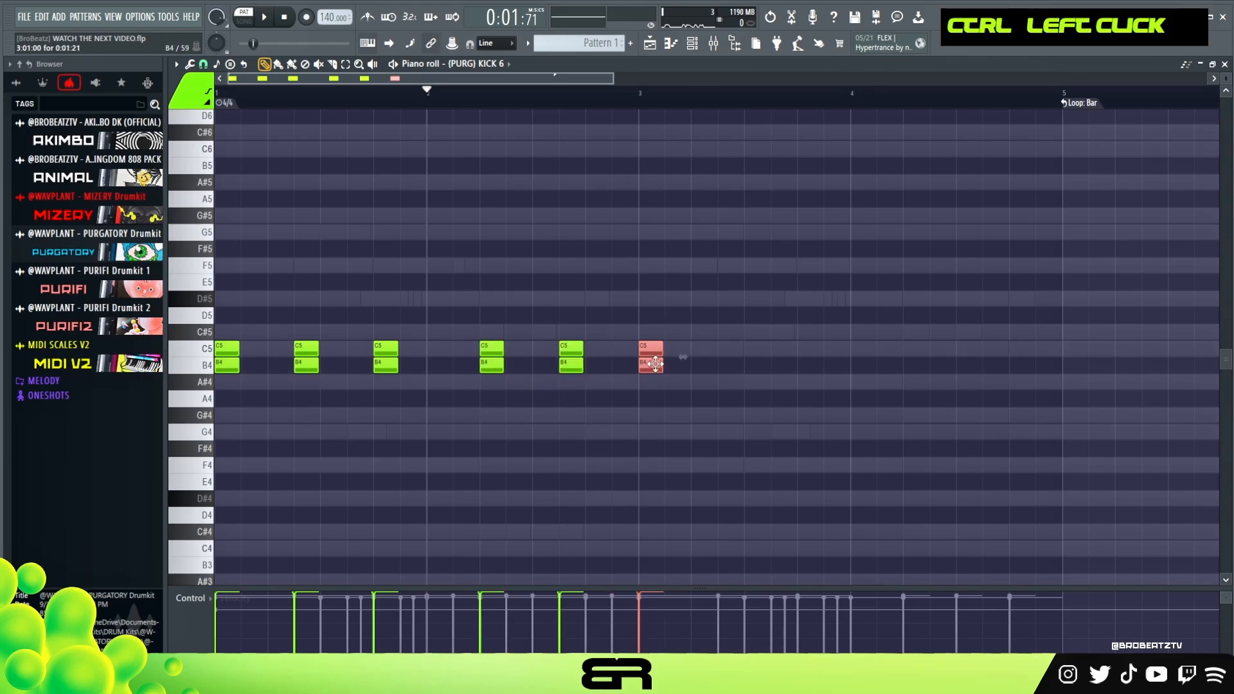
Add a kick pair on beat 4 of bar 2 and repeat the quantized two-bar kick pattern in bars 3–4.
{"action": "mouse_move", "coordinate": [644, 327]}
{"action": "left_mouse_down", "text": "ctrl"}
{"action": "mouse_move", "coordinate": [273, 390]}
{"action": "mouse_move", "coordinate": [207, 384]}
{"action": "mouse_move", "coordinate": [651, 369]}
{"action": "left_mouse_up", "text": "ctrl"}
{"action": "key", "text": "ctrl+q"}
{"action": "right_click", "coordinate": [757, 427]}
Play the full four-bar loop to check the kicks against the bass and melody, and clear the time selection.
{"action": "key", "text": "space"}
{"action": "key", "text": "space"}
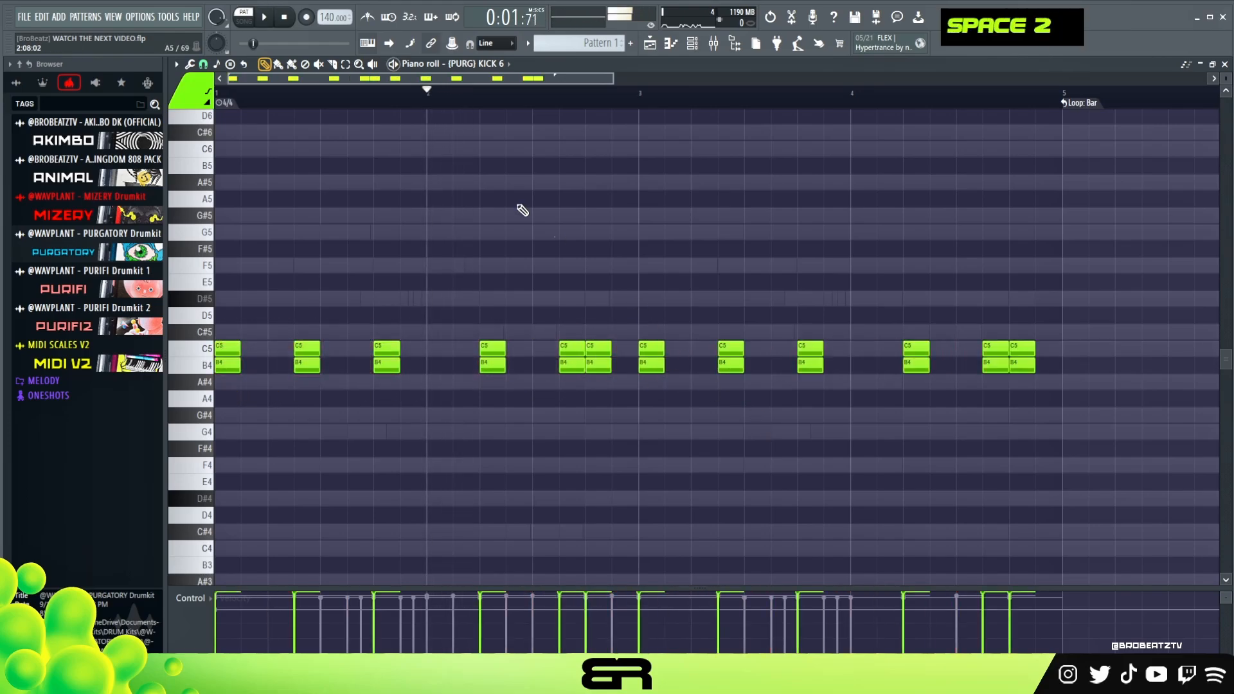
{"action": "key", "text": "space"}
{"action": "key", "text": "ctrl+a"}
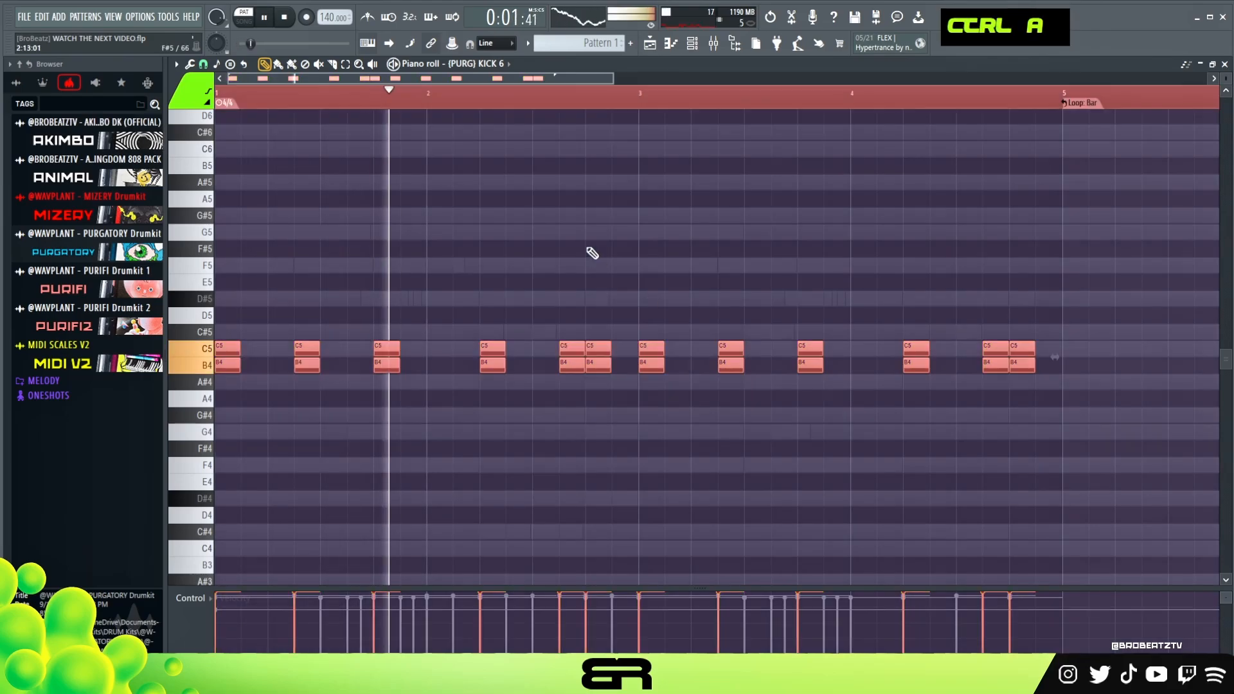
{"action": "right_click", "coordinate": [597, 250]}
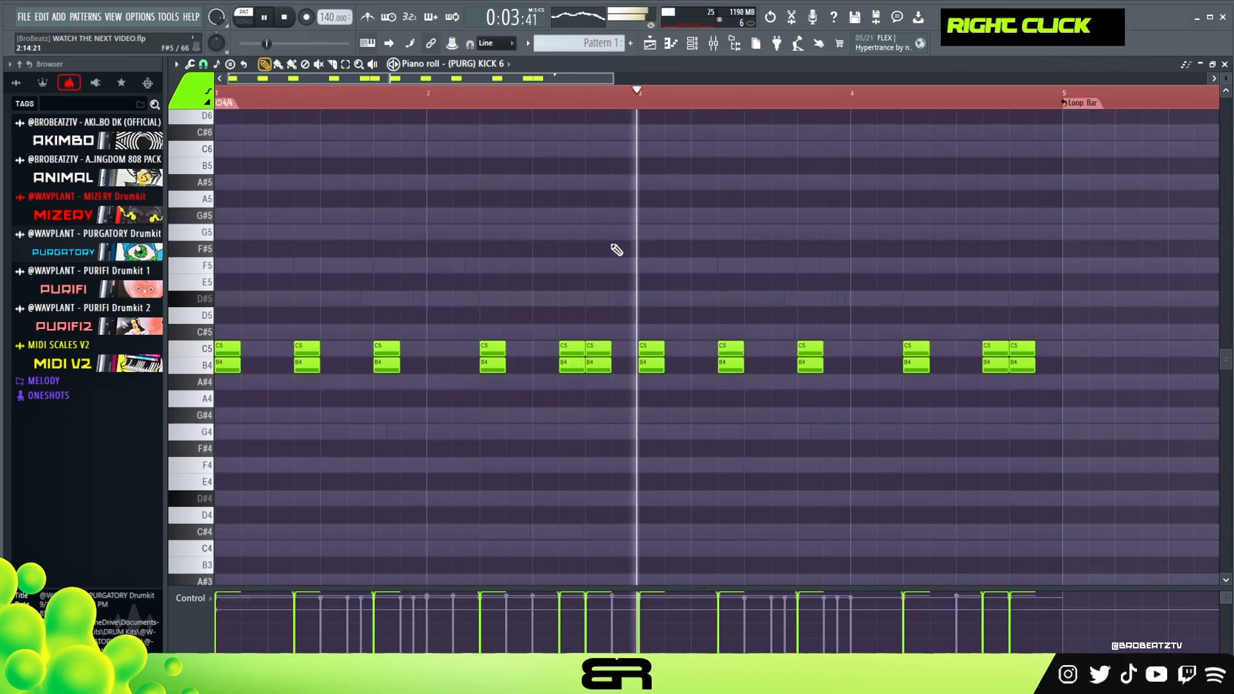
{"action": "right_click", "coordinate": [736, 284]}
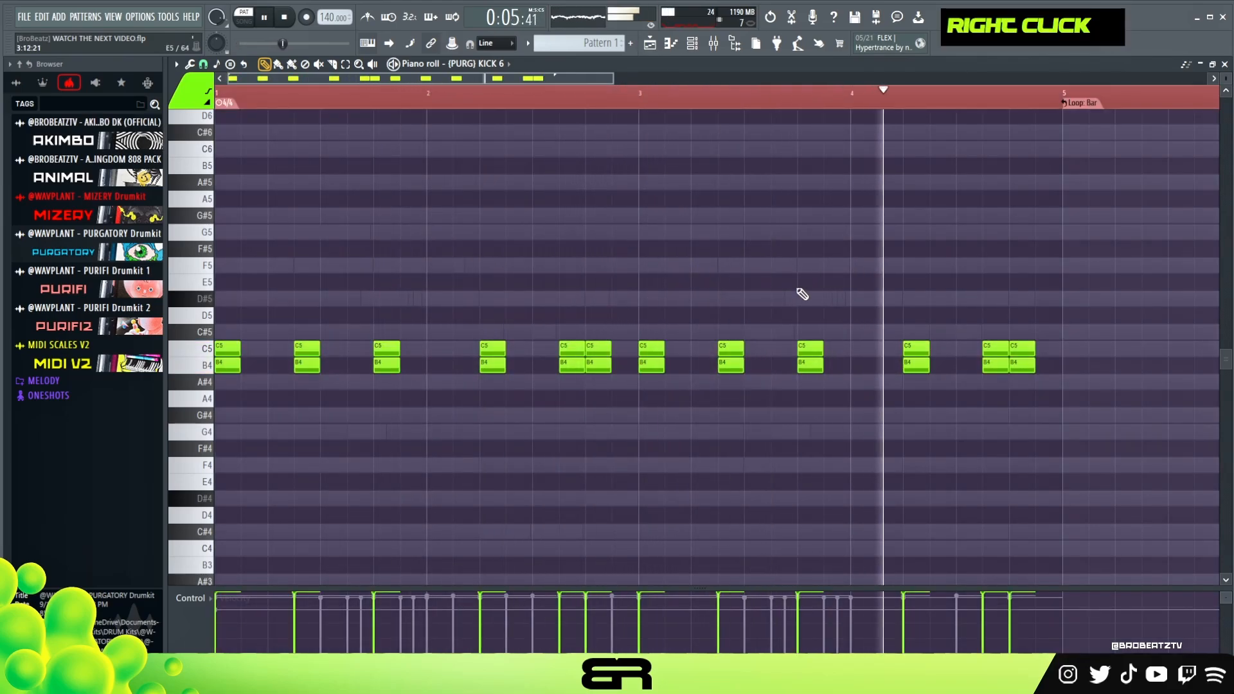
{"action": "key", "text": "space"}
{"action": "key", "text": "space"}
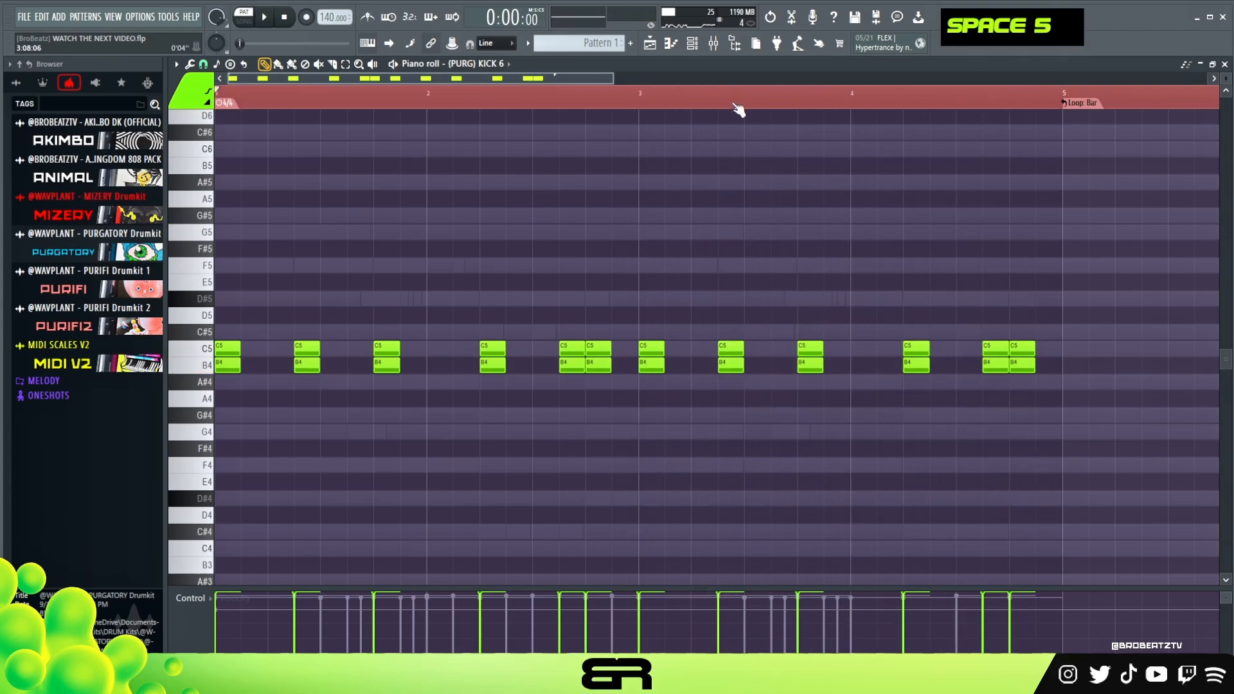
{"action": "left_click", "coordinate": [679, 112]}
{"action": "right_click", "coordinate": [679, 113]}
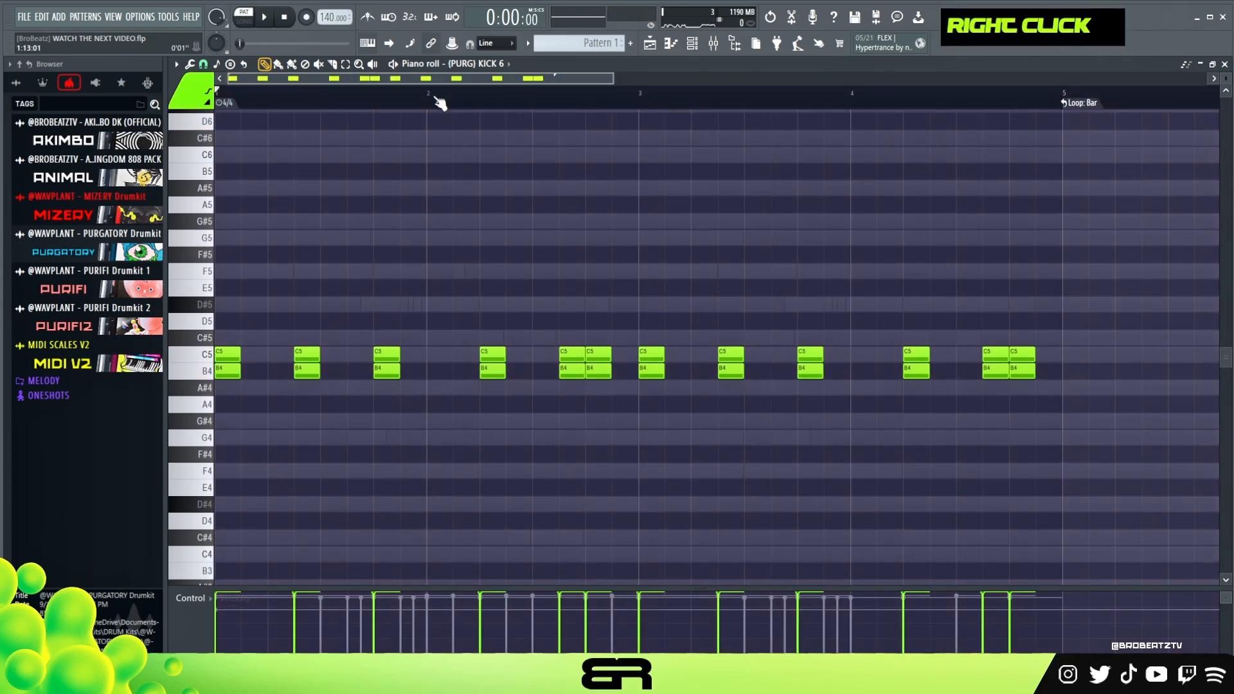
Enable Bar looping for the 808_DEATH and KICK 6 channels in the channel rack and check the 808_DEATH notes.
{"action": "left_click", "coordinate": [690, 45]}
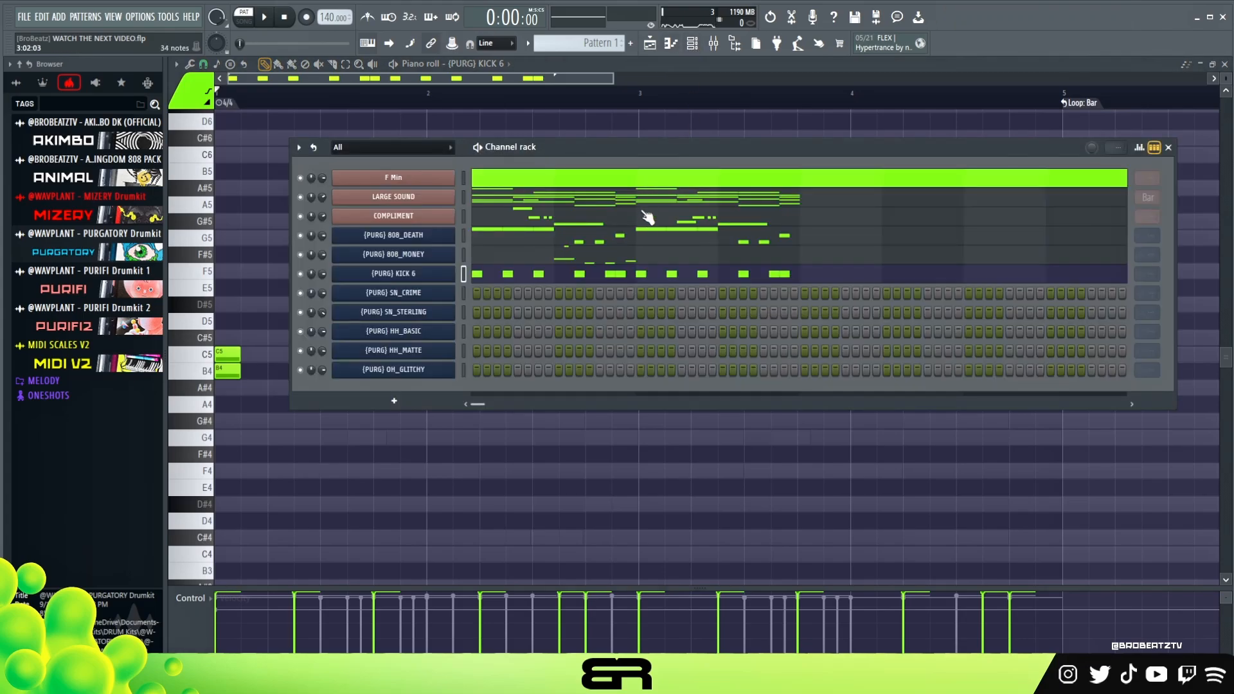
{"action": "scroll", "coordinate": [1150, 274], "scroll_direction": "down", "scroll_amount": 1}
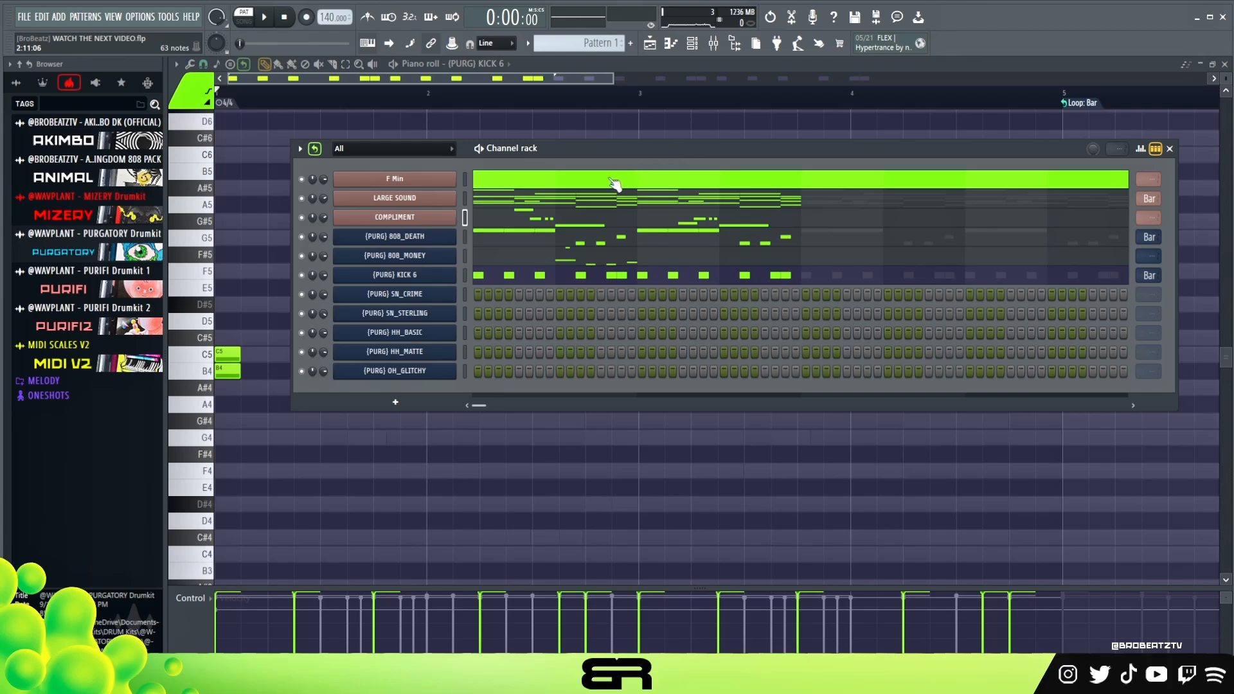
{"action": "left_click", "coordinate": [508, 243]}
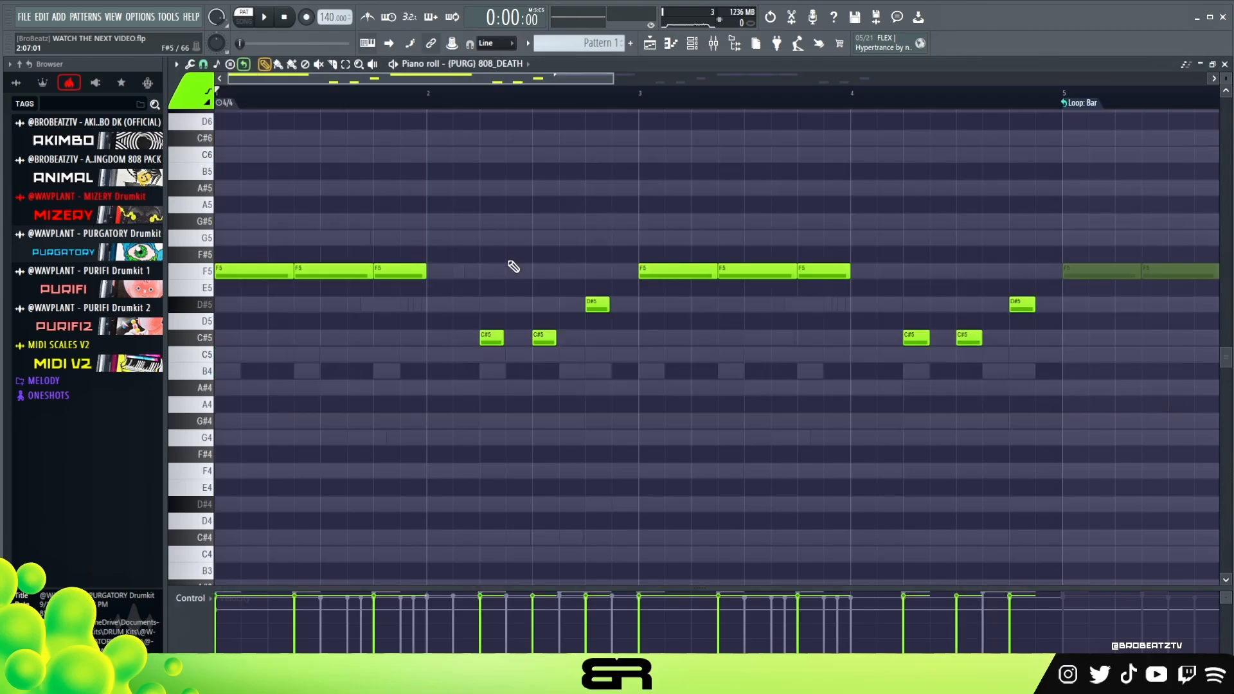
{"action": "scroll", "coordinate": [465, 302], "scroll_direction": "down", "scroll_amount": 2}
{"action": "scroll", "coordinate": [570, 307], "scroll_direction": "up", "scroll_amount": 2}
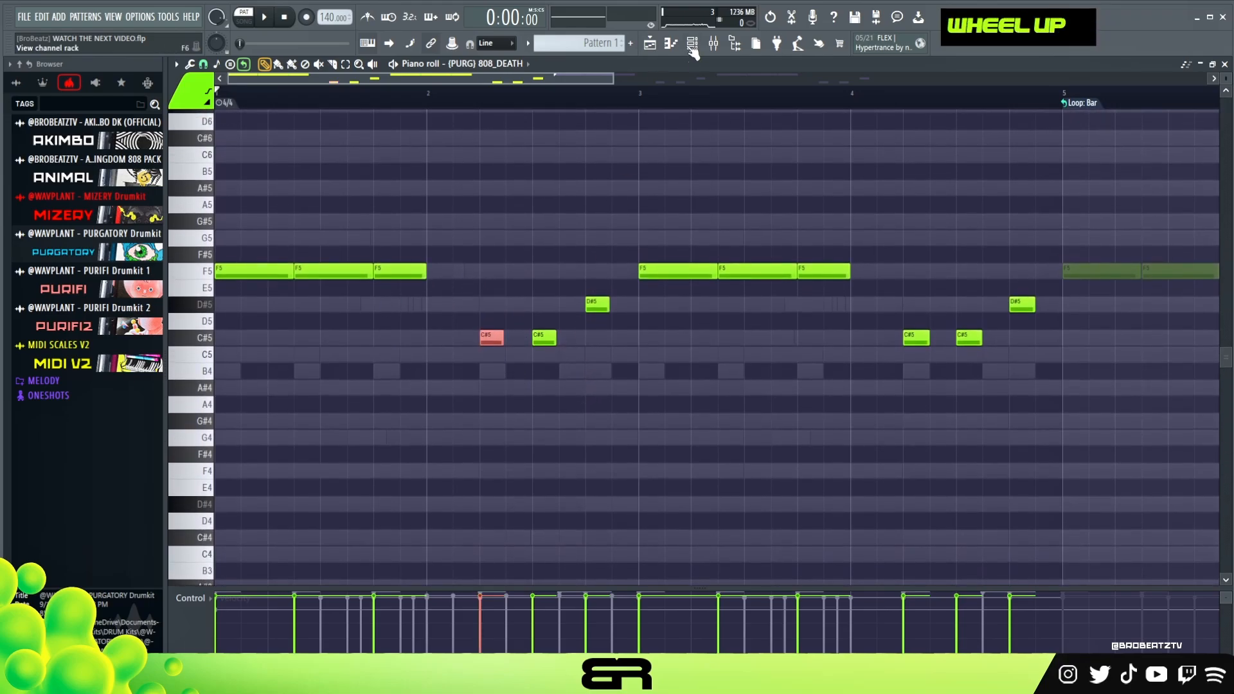
{"action": "left_click", "coordinate": [691, 45]}
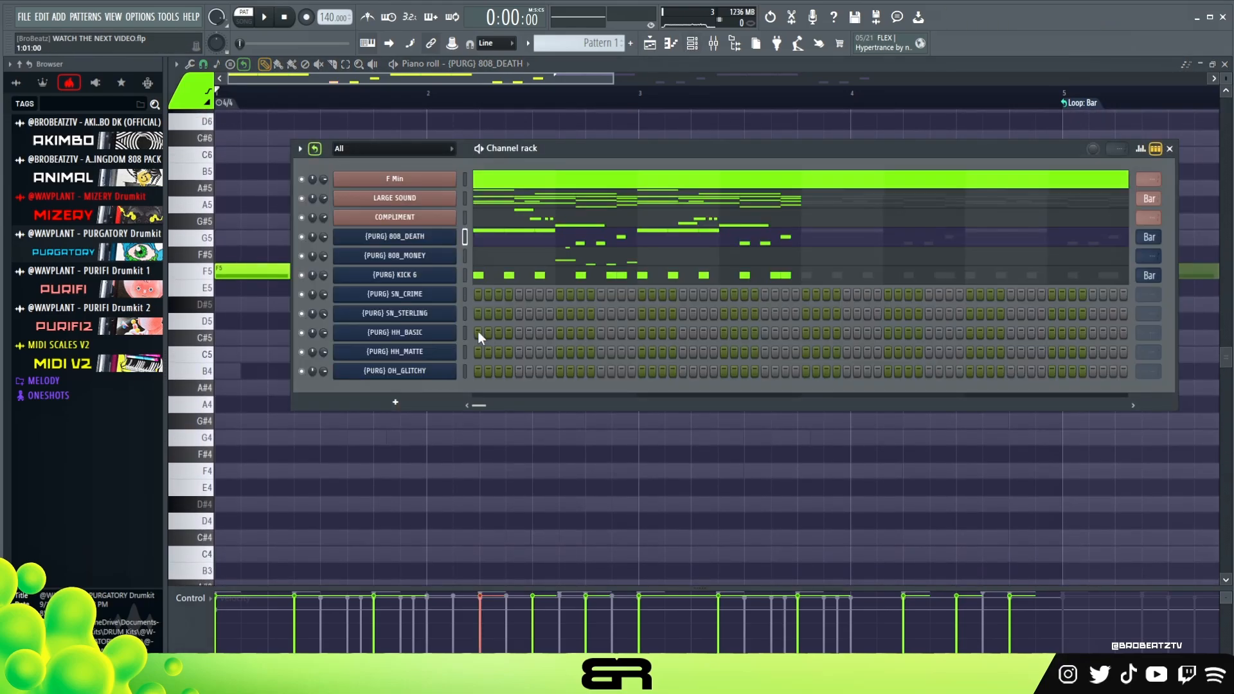
Audition the two snare channels and program SN_CRIME hits on steps 1, 7, 11 and 13.
{"action": "left_click", "coordinate": [421, 292], "text": "ctrl"}
{"action": "left_click", "coordinate": [421, 314], "text": "ctrl"}
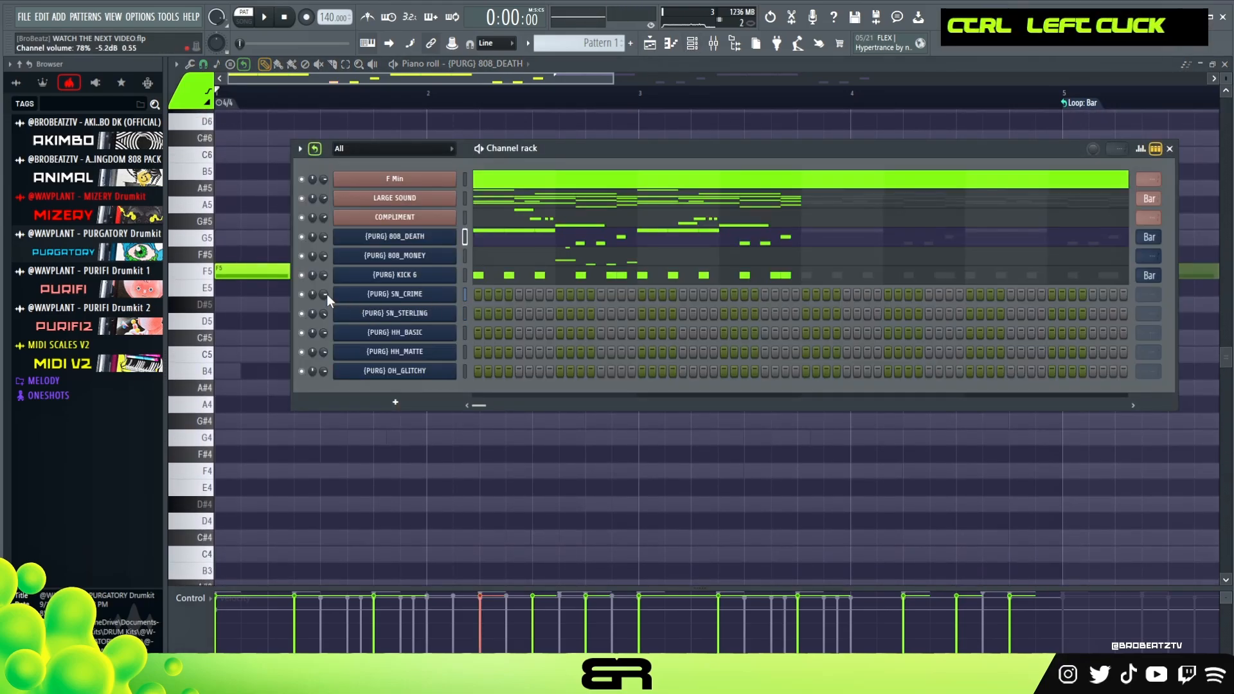
{"action": "scroll", "coordinate": [469, 302], "scroll_direction": "up", "scroll_amount": 1}
{"action": "left_click", "coordinate": [477, 294]}
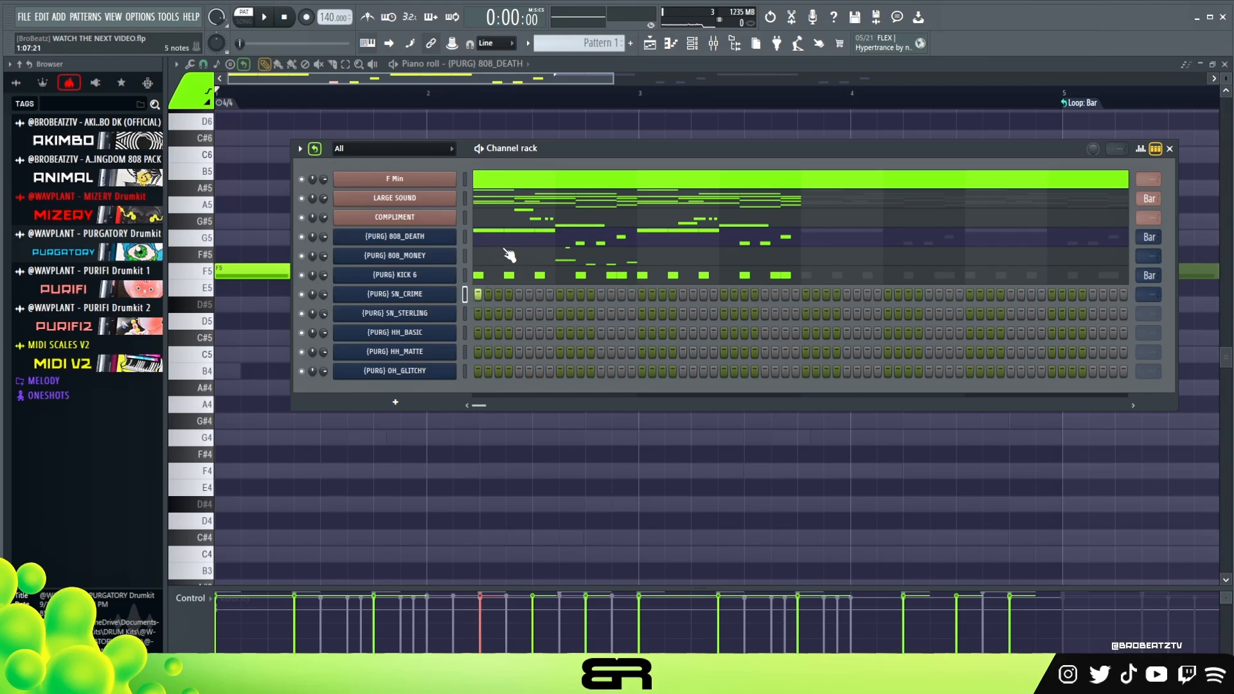
{"action": "left_click", "coordinate": [580, 294]}
{"action": "left_click", "coordinate": [600, 294]}
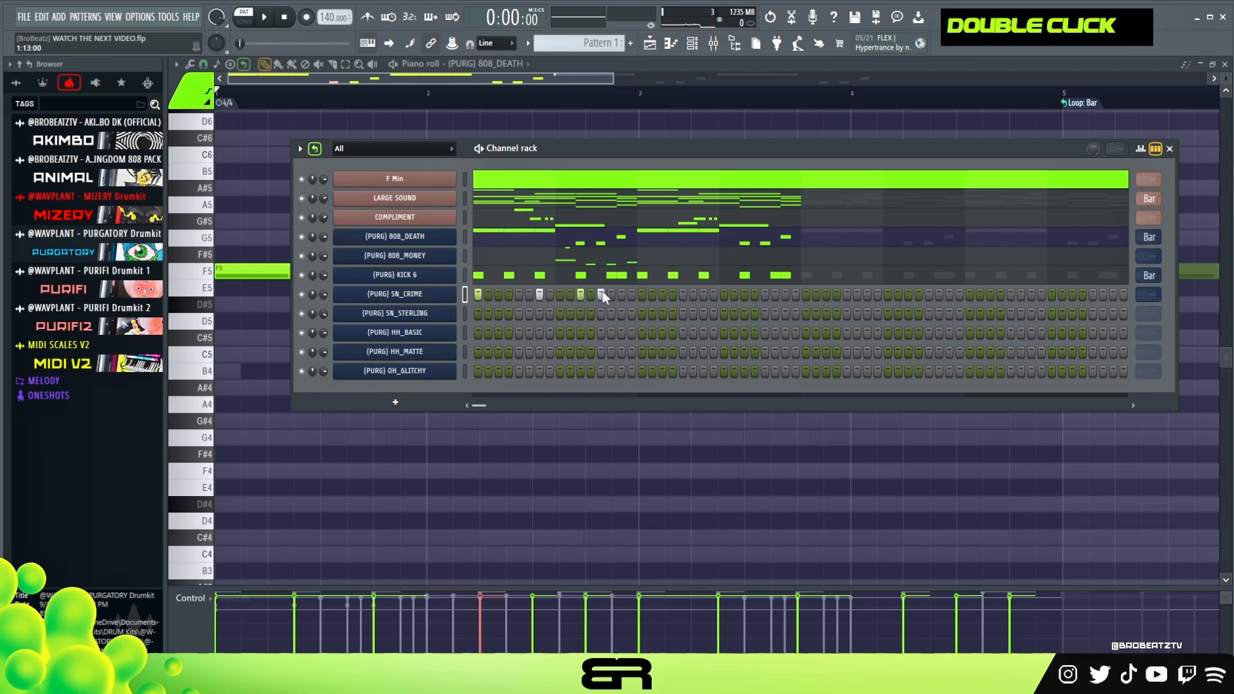
Add SN_CRIME hits on steps 19 and 25, set the channel's loop to Bar, and play it against the beat.
{"action": "key", "text": "space"}
{"action": "key", "text": "space"}
{"action": "key", "text": "space"}
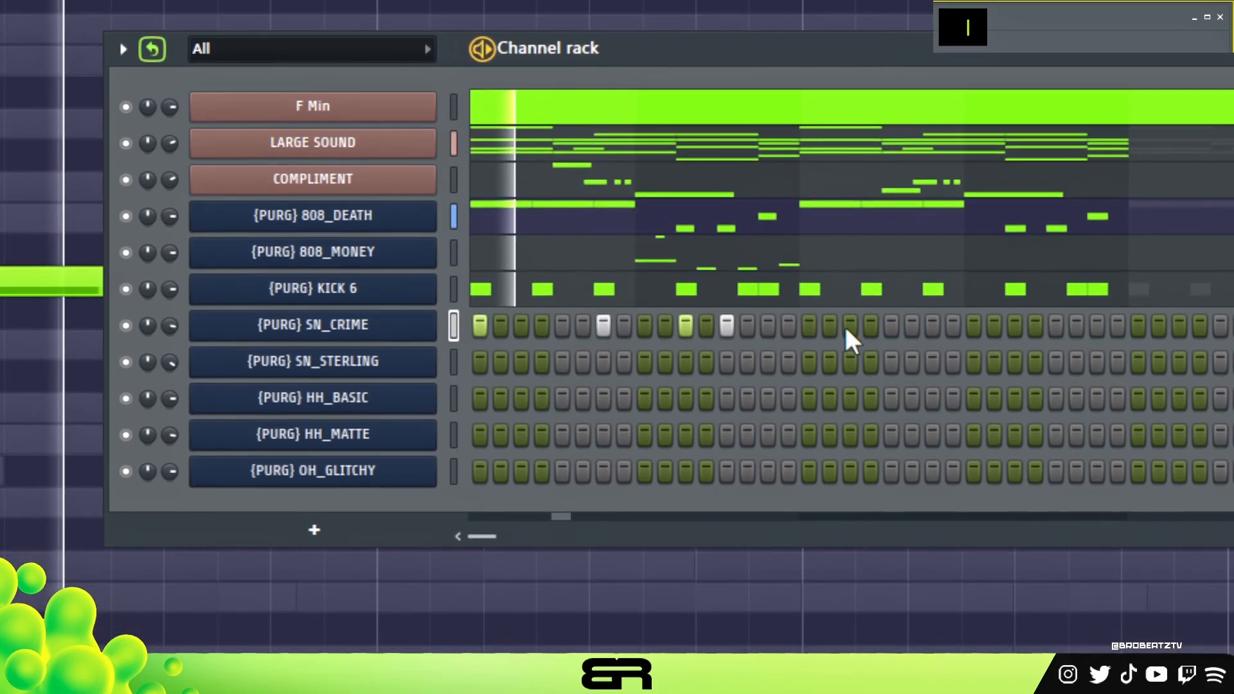
{"action": "left_click", "coordinate": [849, 341]}
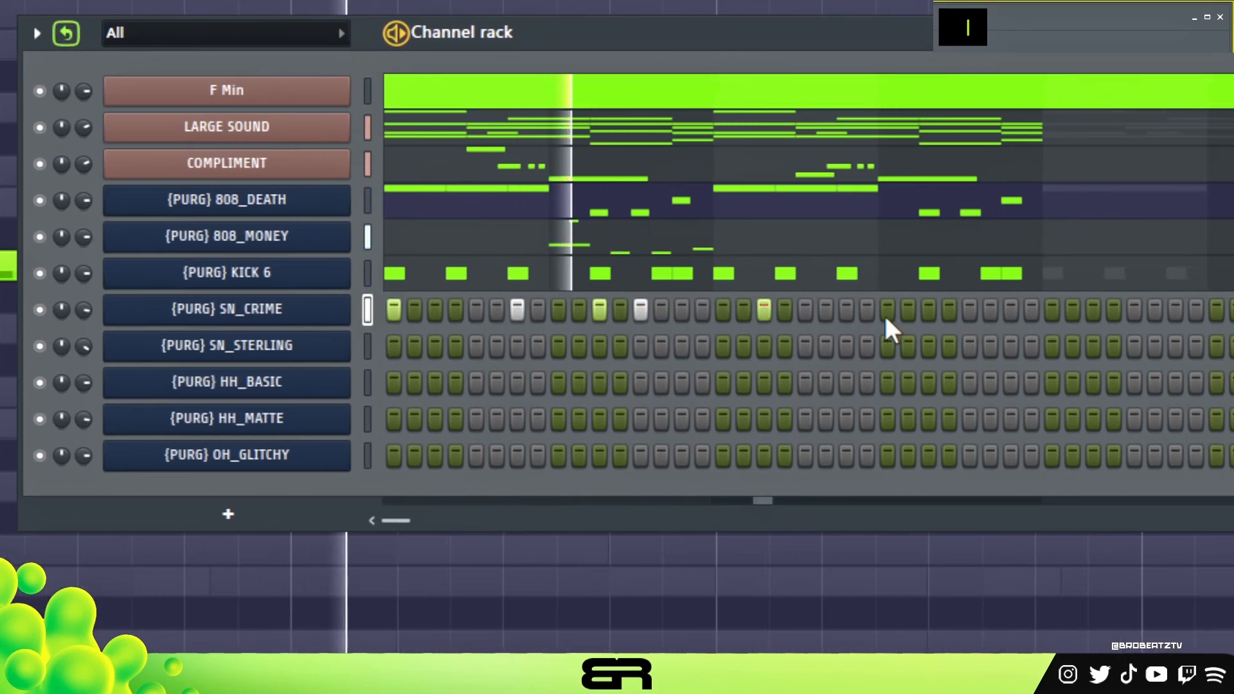
{"action": "double_click", "coordinate": [956, 308]}
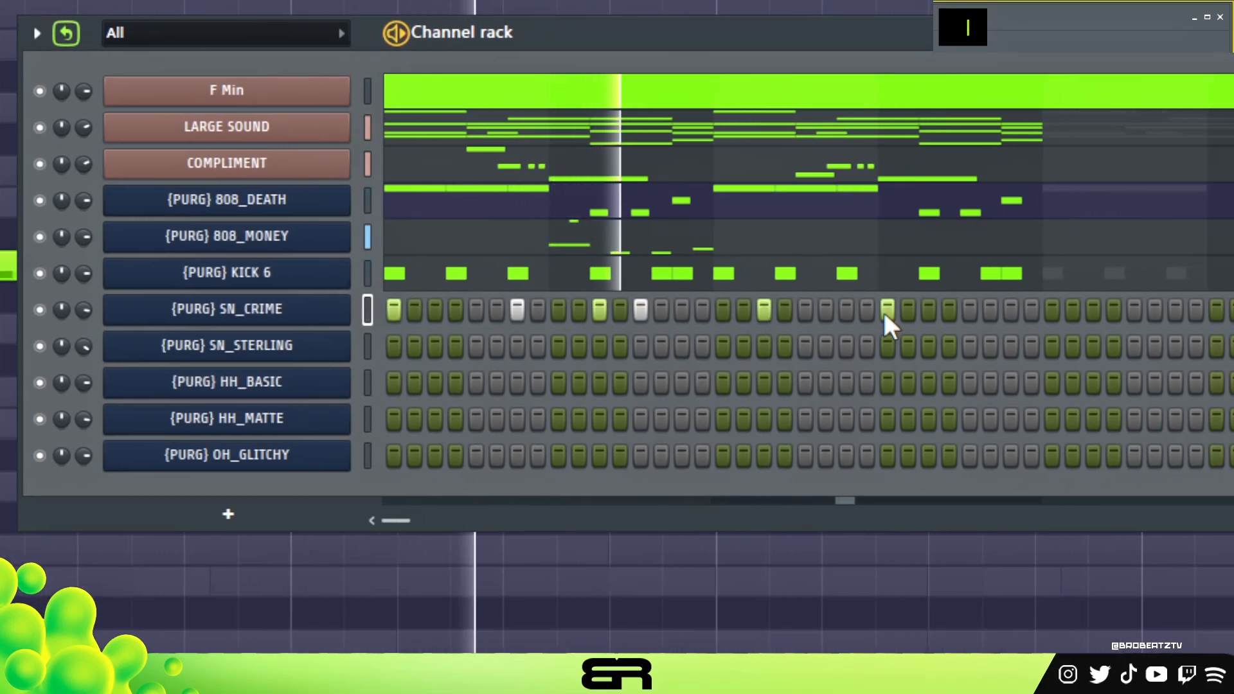
{"action": "key", "text": "space"}
{"action": "key", "text": "space"}
{"action": "scroll", "coordinate": [886, 322], "scroll_direction": "down", "scroll_amount": 1}
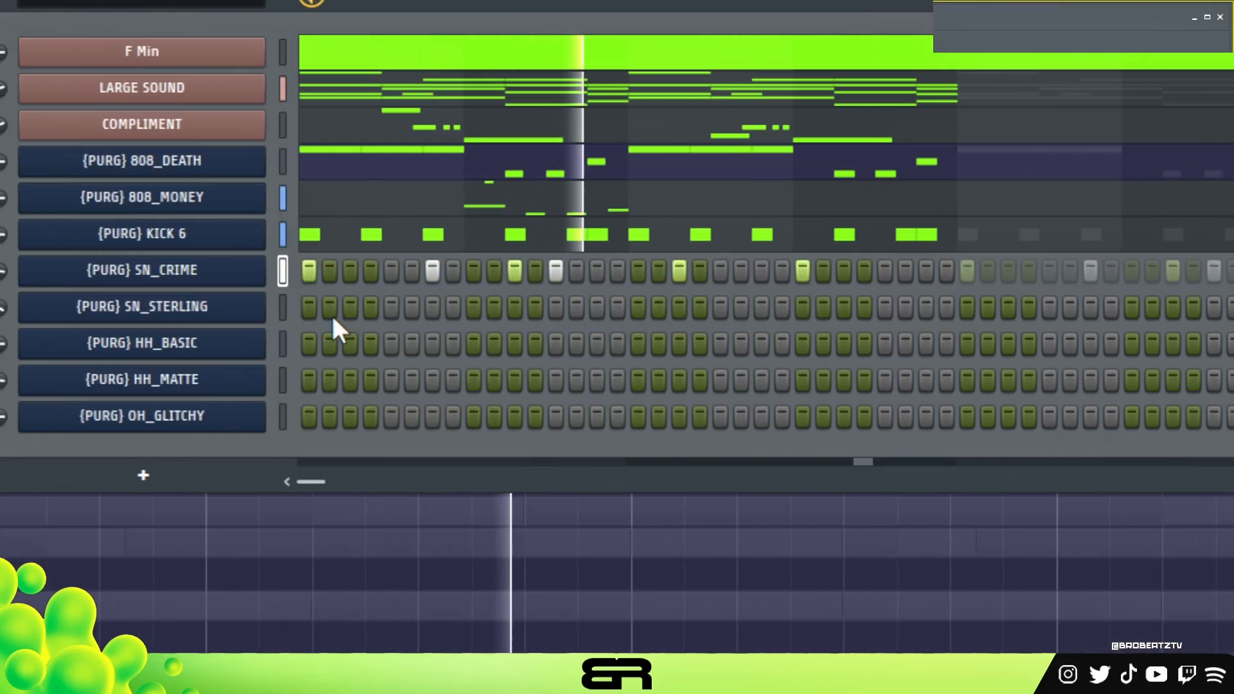
{"action": "key", "text": "space"}
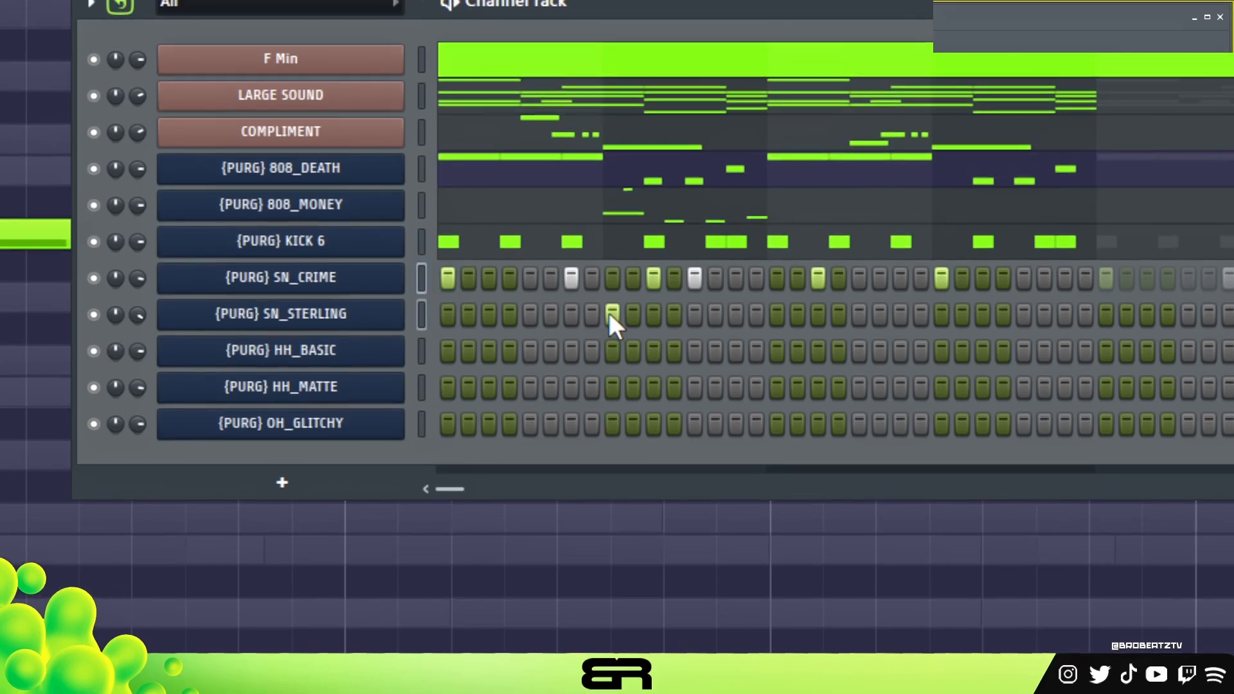
Place SN_STERLING hits on steps 9 and 25 and HH_BASIC hits on steps 5 and 19.
{"action": "left_click", "coordinate": [613, 311]}
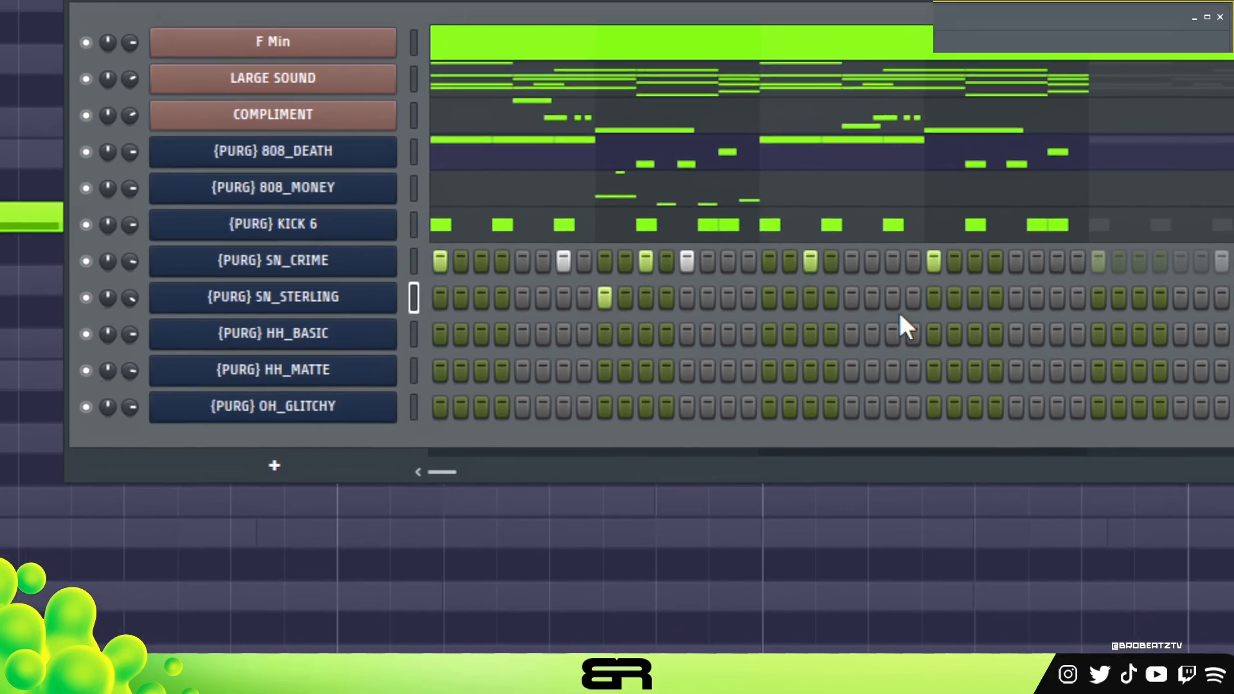
{"action": "left_click", "coordinate": [933, 297]}
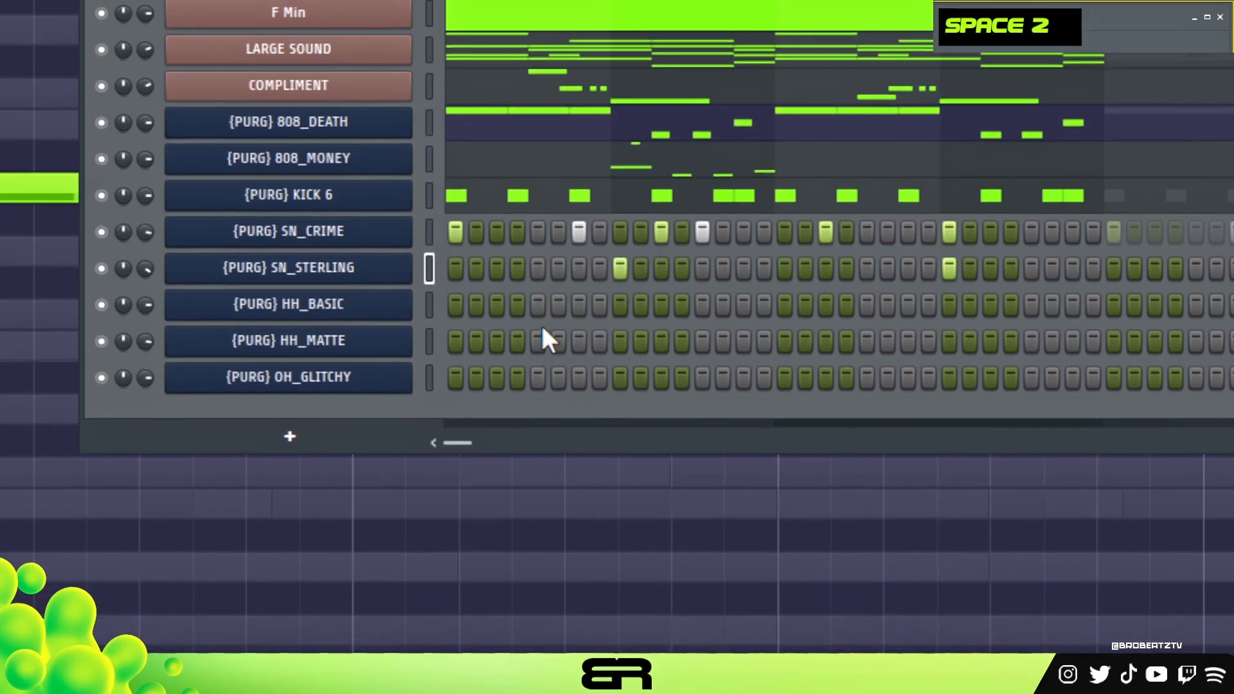
{"action": "left_click", "coordinate": [538, 305]}
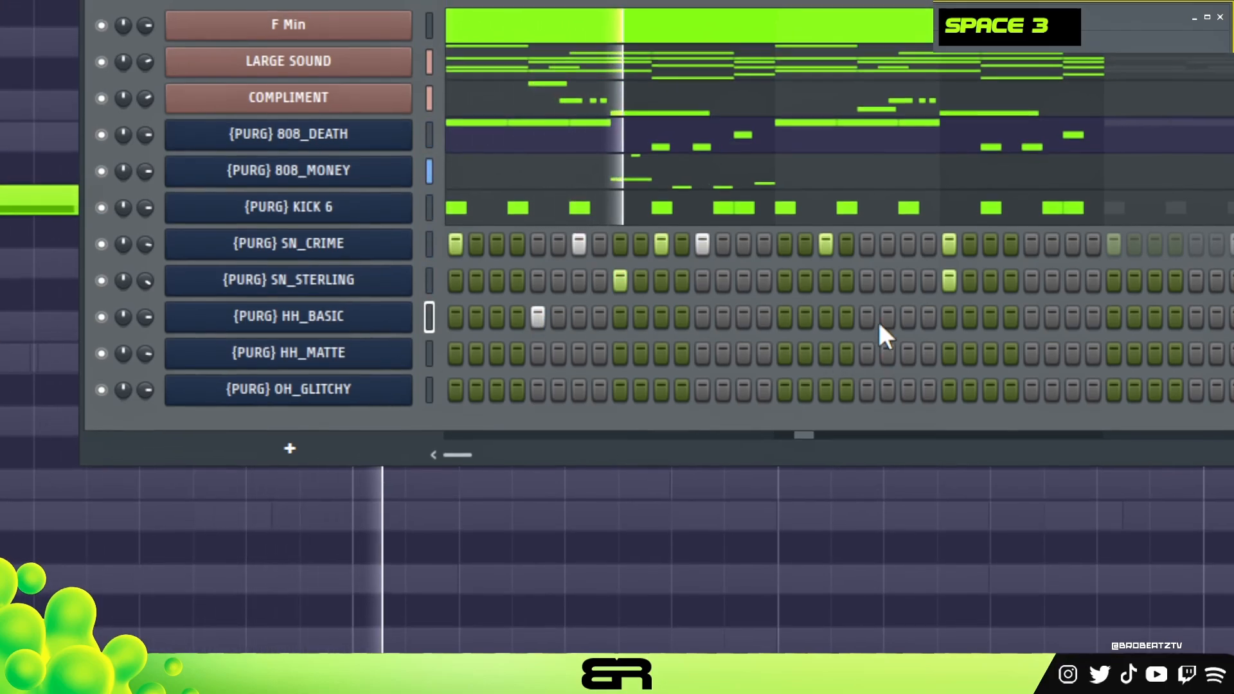
{"action": "left_click", "coordinate": [805, 311]}
{"action": "left_click", "coordinate": [817, 319]}
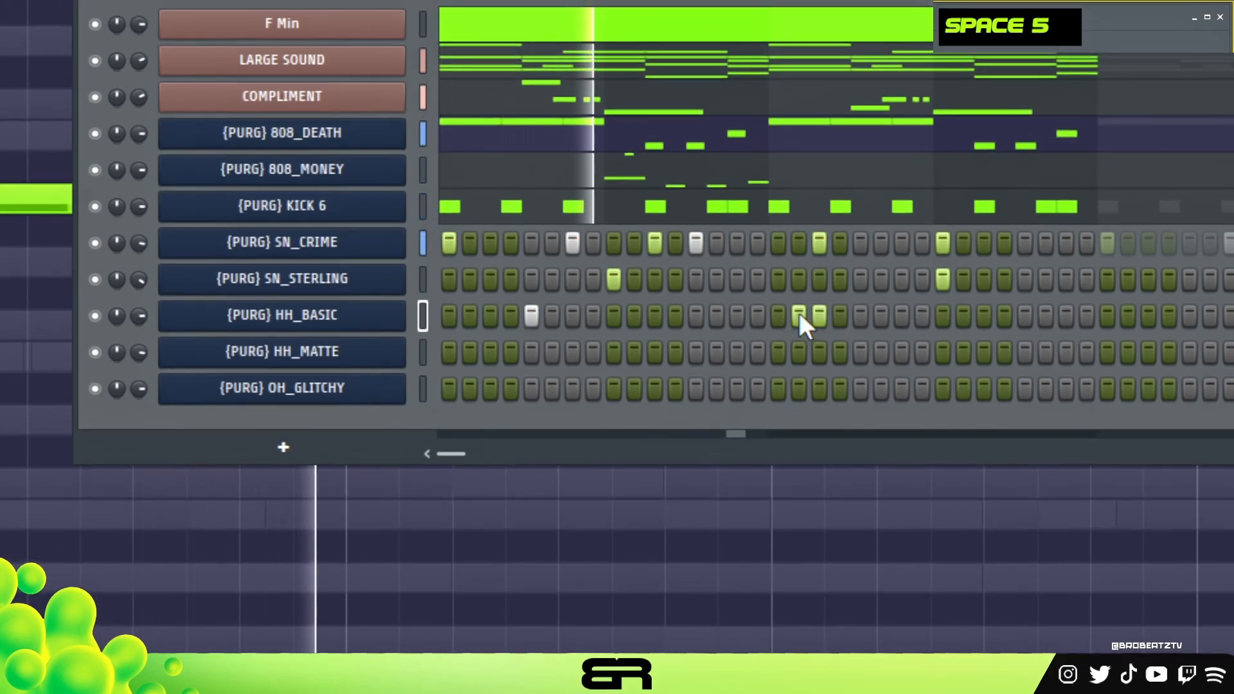
{"action": "right_click", "coordinate": [799, 313]}
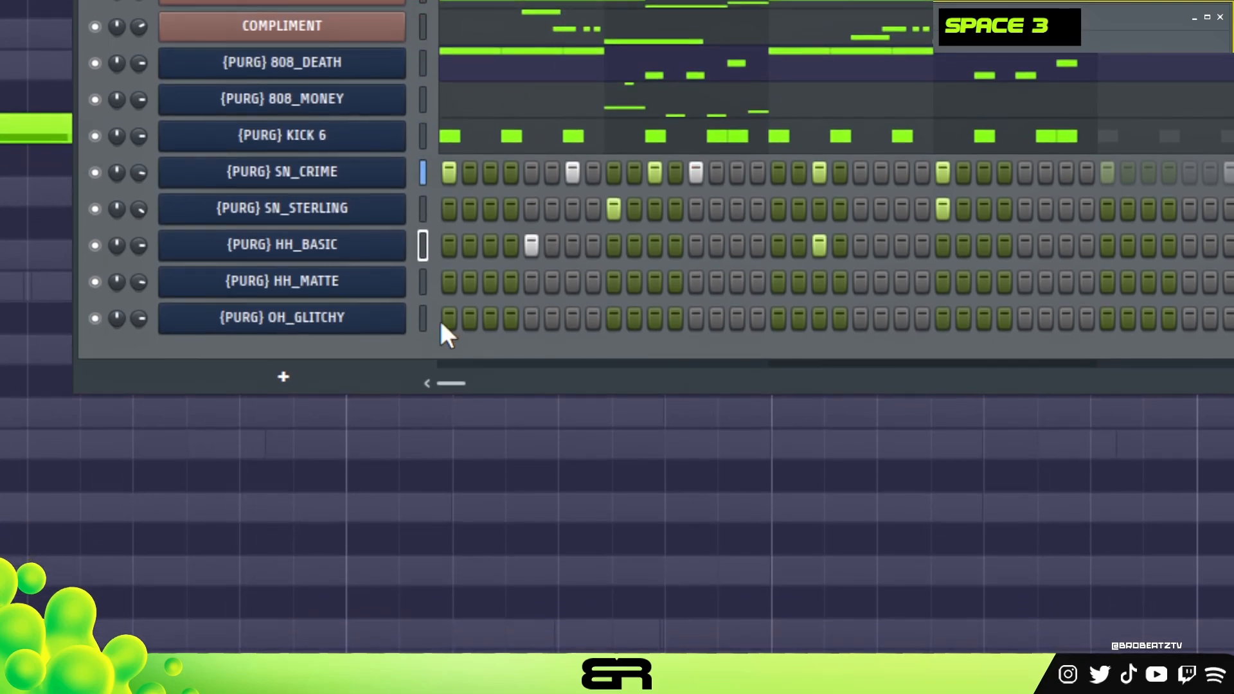
Place an OH_GLITCHY hit on step 1 and adjust the fade-out in its sampler settings.
{"action": "left_click", "coordinate": [449, 344]}
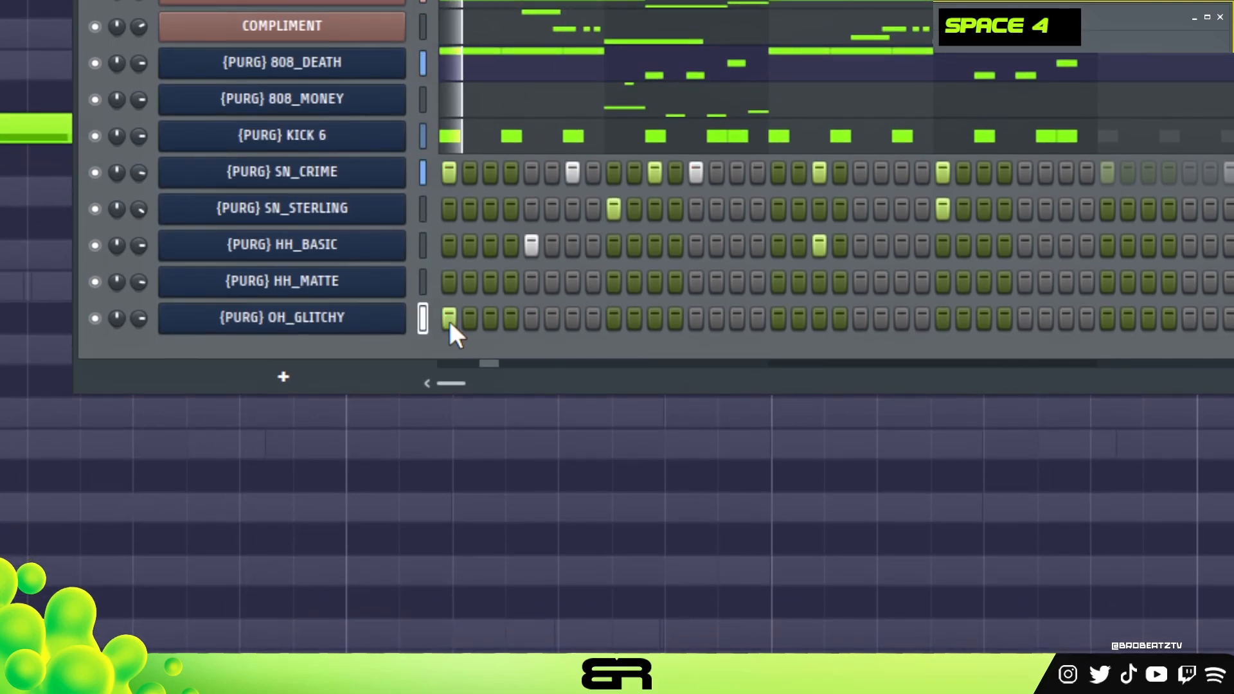
{"action": "left_click", "coordinate": [358, 321]}
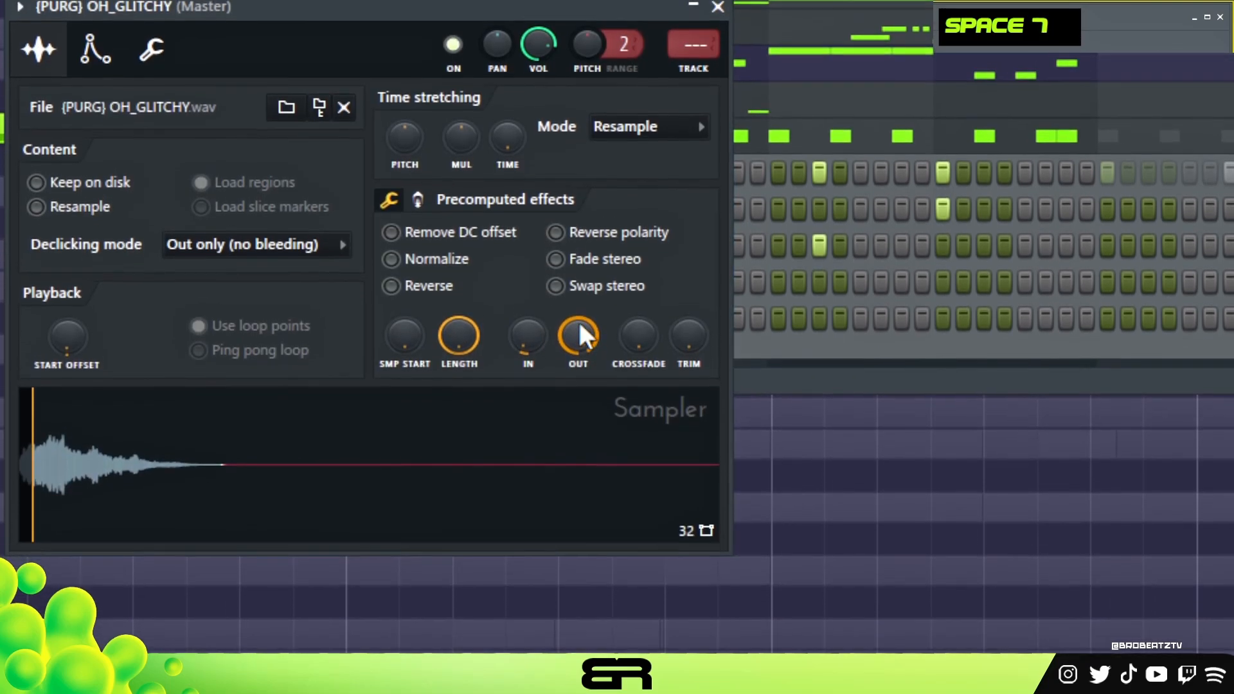
{"action": "key", "text": "space"}
{"action": "left_click", "coordinate": [718, 7]}
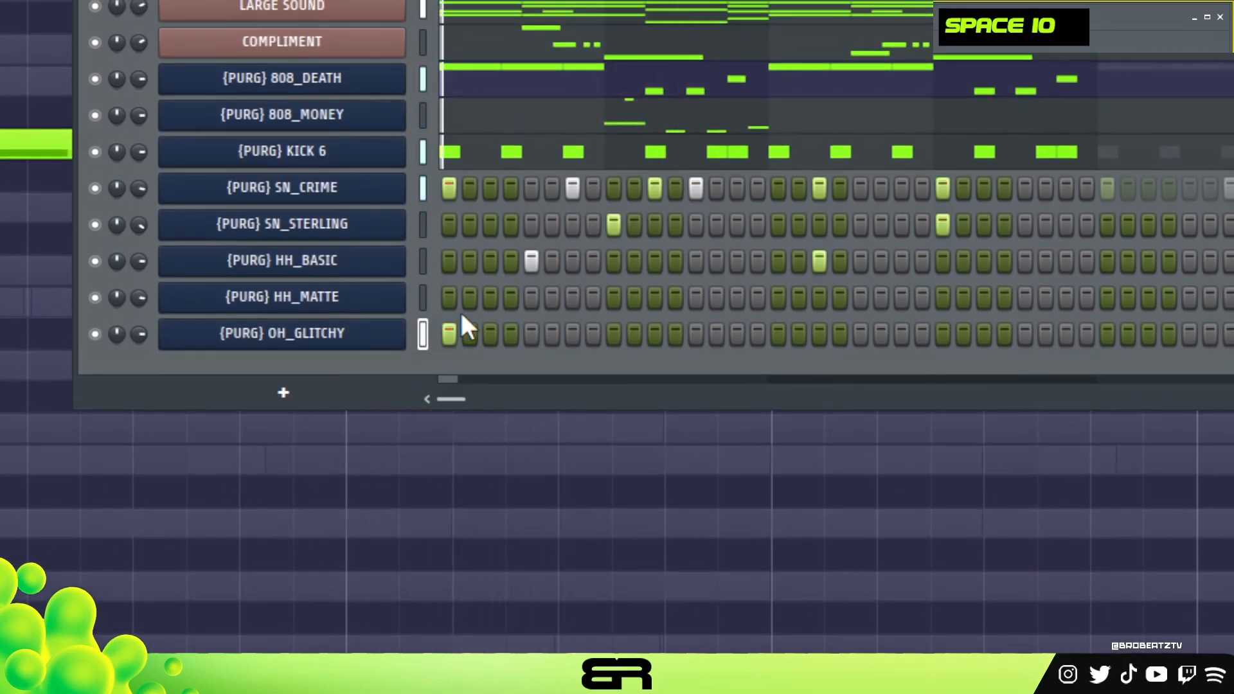
Lower the OH_GLITCHY channel volume and play the loop to check the hit's level.
{"action": "scroll", "coordinate": [138, 334], "scroll_direction": "down", "scroll_amount": 2}
{"action": "scroll", "coordinate": [342, 320], "scroll_direction": "up", "scroll_amount": 1}
{"action": "key", "text": "space"}
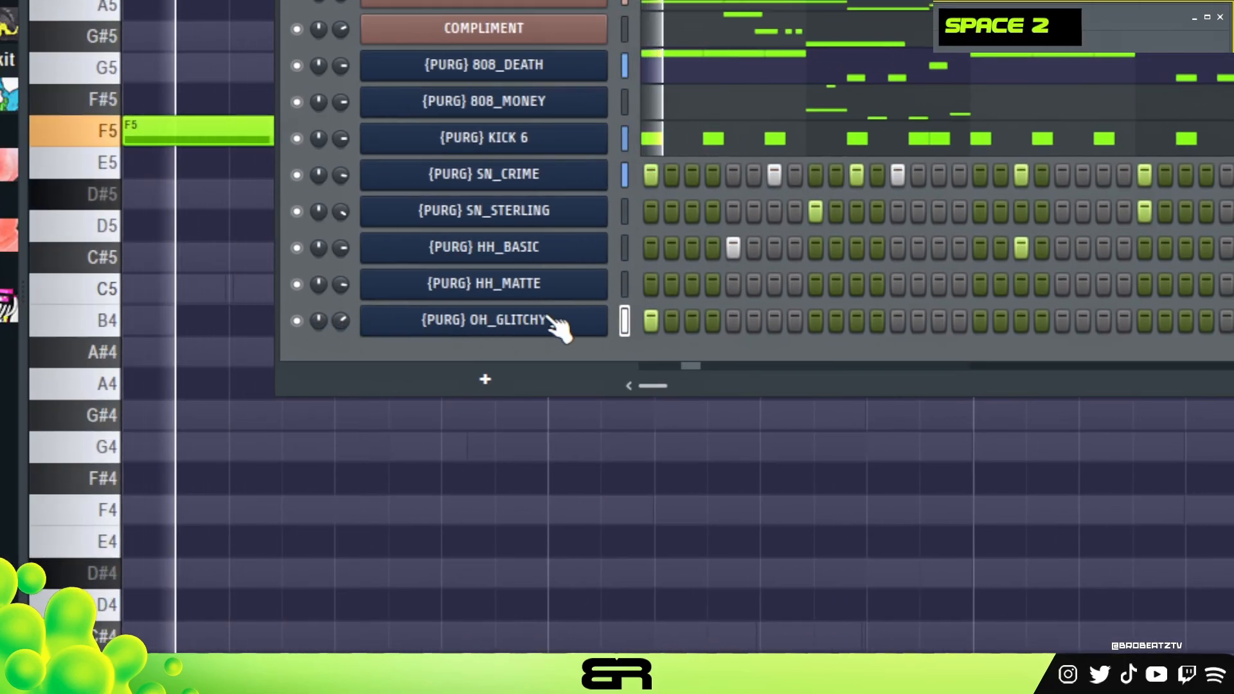
{"action": "key", "text": "space"}
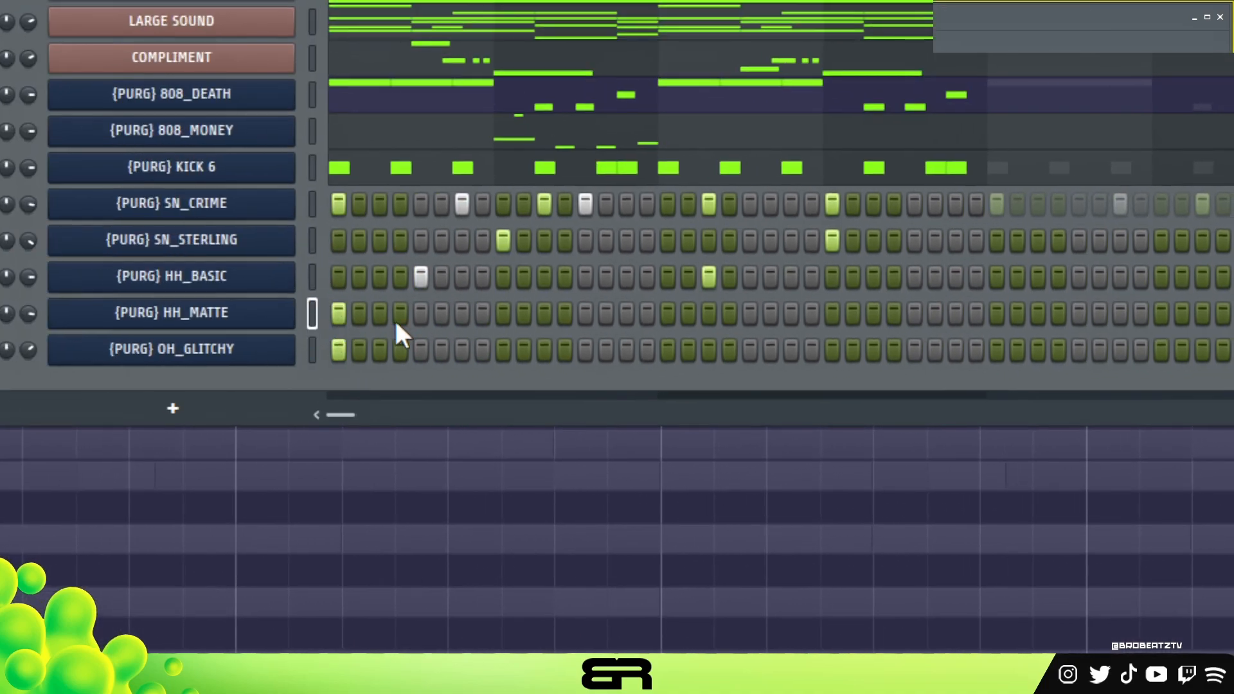
Program HH_MATTE hi-hats on steps 1, 3, 5, 7, 9, 11, 13, 14 and 15.
{"action": "left_click", "coordinate": [29, 315]}
{"action": "left_click", "coordinate": [70, 315]}
{"action": "left_click", "coordinate": [462, 315]}
{"action": "left_click", "coordinate": [503, 315]}
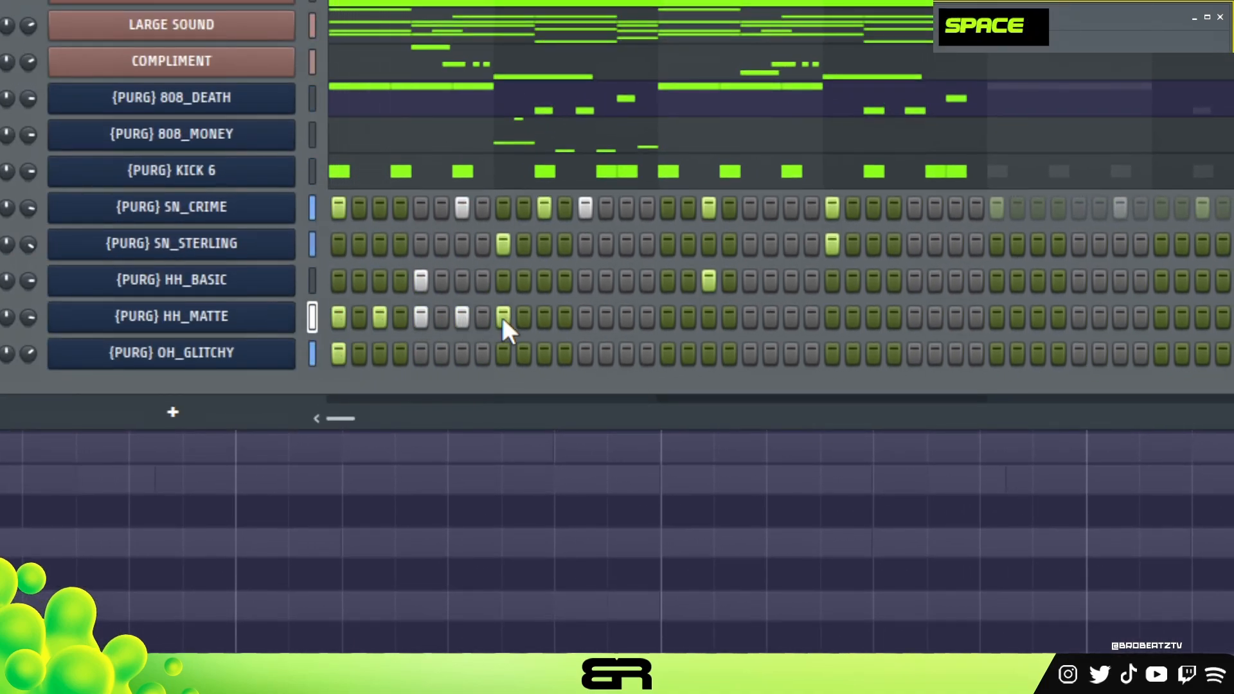
{"action": "key", "text": "space"}
{"action": "key", "text": "space"}
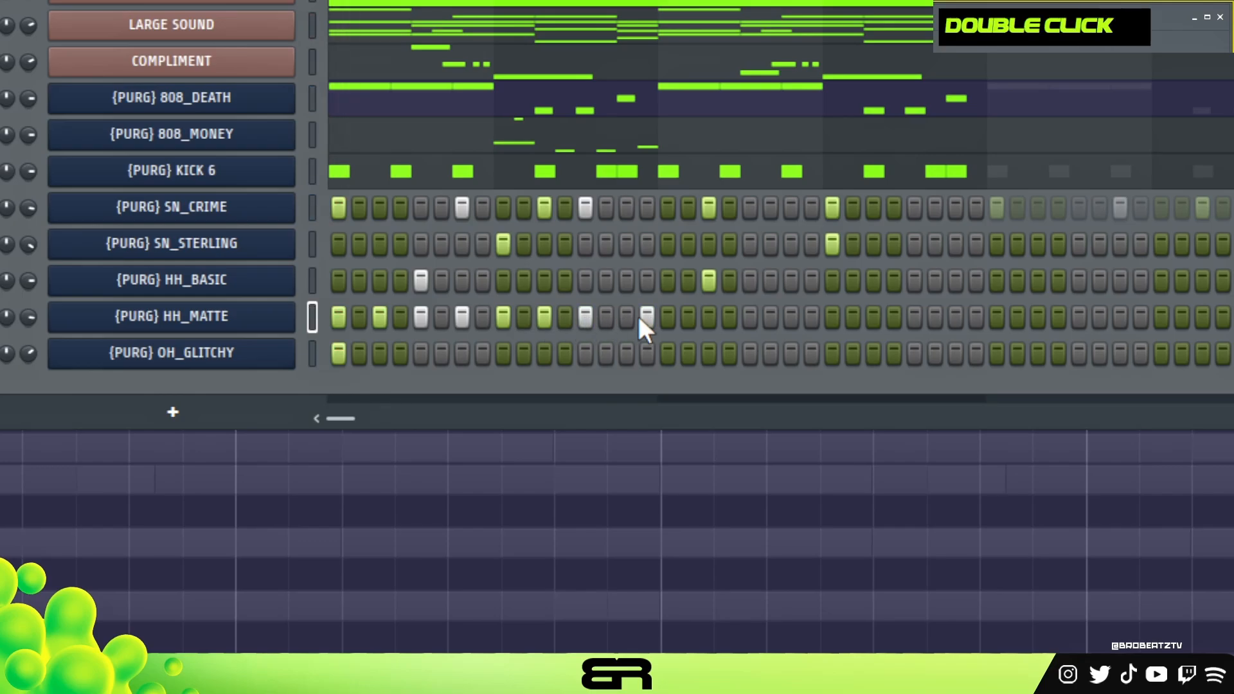
{"action": "left_click", "coordinate": [605, 318]}
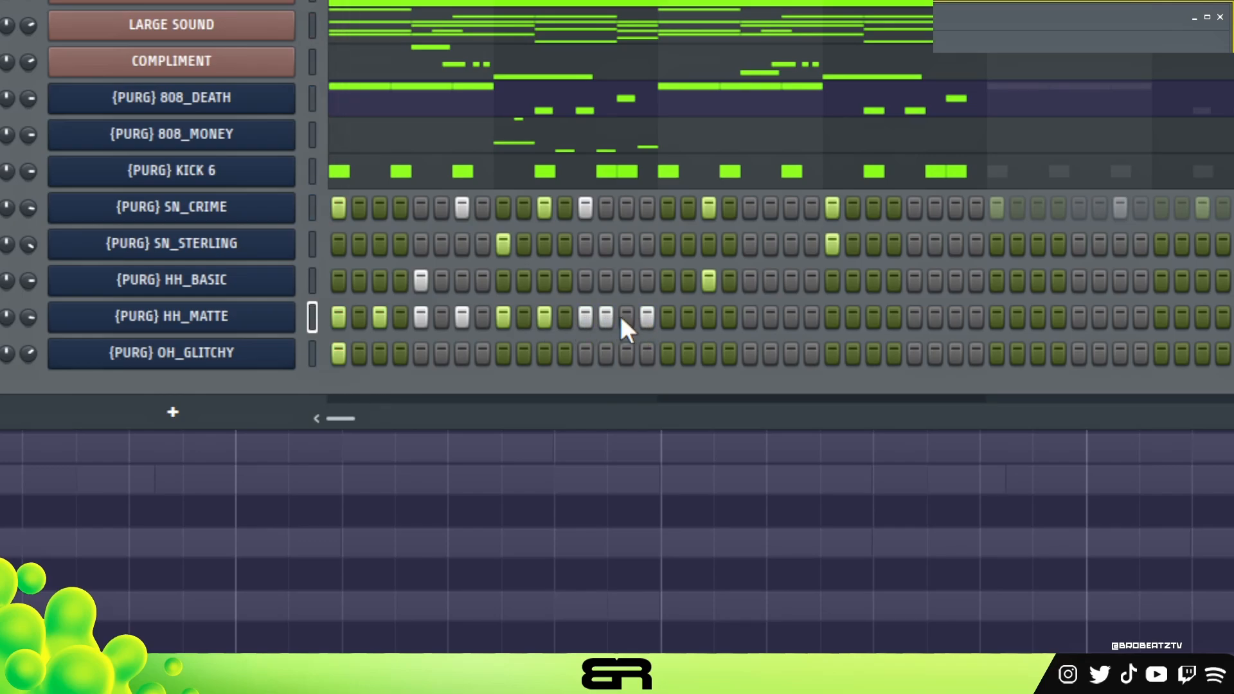
{"action": "right_click", "coordinate": [646, 314]}
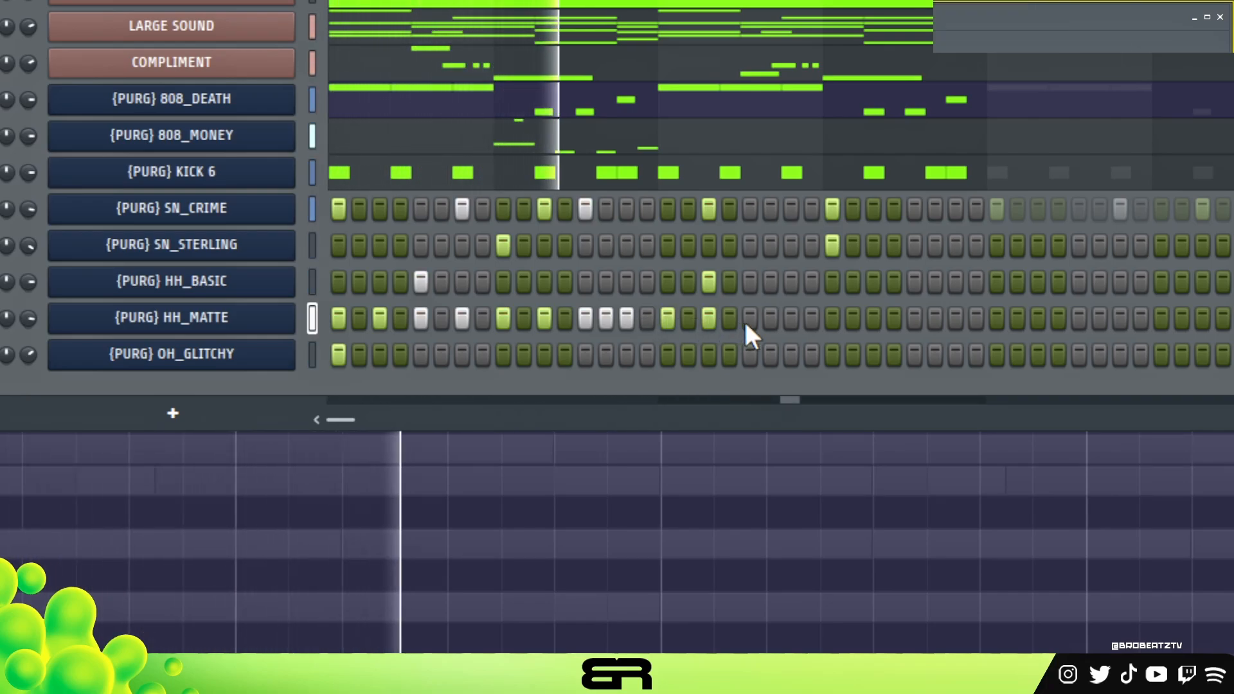
Repeat the HH_MATTE pattern on steps 17, 19, 21, 23, 25, 27, 29, 30 and 31, and set its loop to Bar.
{"action": "key", "text": "space"}
{"action": "left_click", "coordinate": [791, 317]}
{"action": "left_click", "coordinate": [832, 318]}
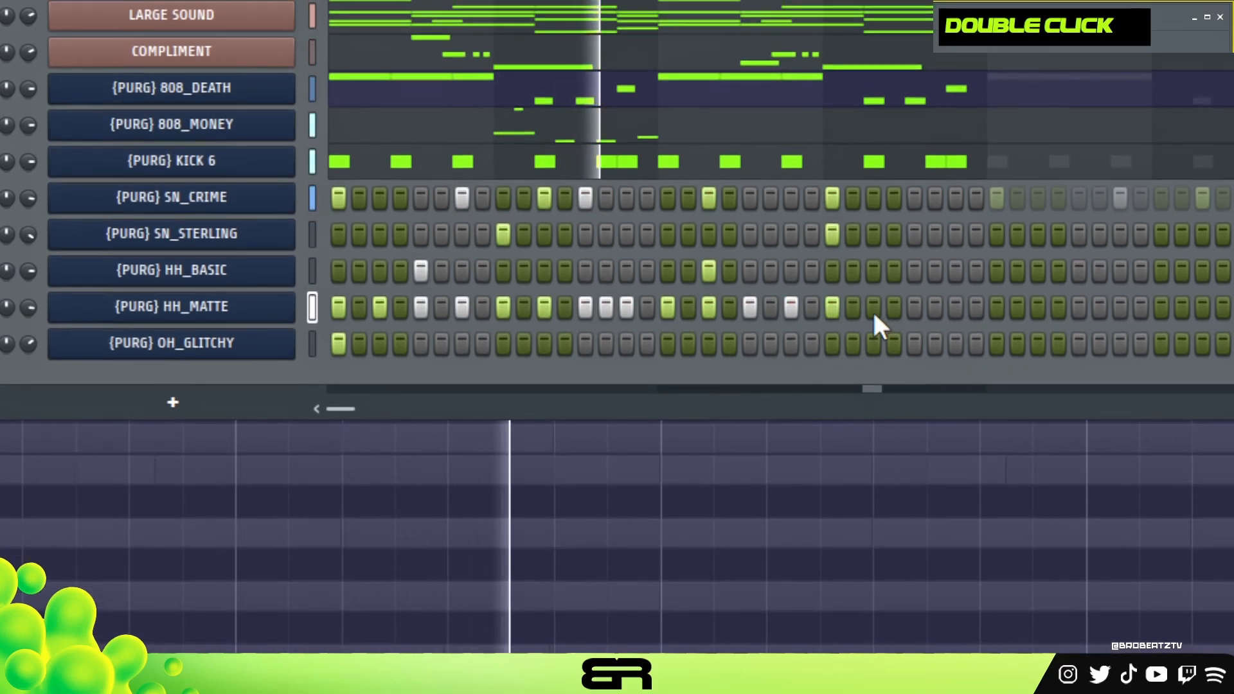
{"action": "left_click", "coordinate": [874, 305]}
{"action": "key", "text": "space"}
{"action": "key", "text": "space"}
{"action": "left_click", "coordinate": [915, 305]}
{"action": "left_click", "coordinate": [935, 304]}
{"action": "left_click", "coordinate": [955, 304]}
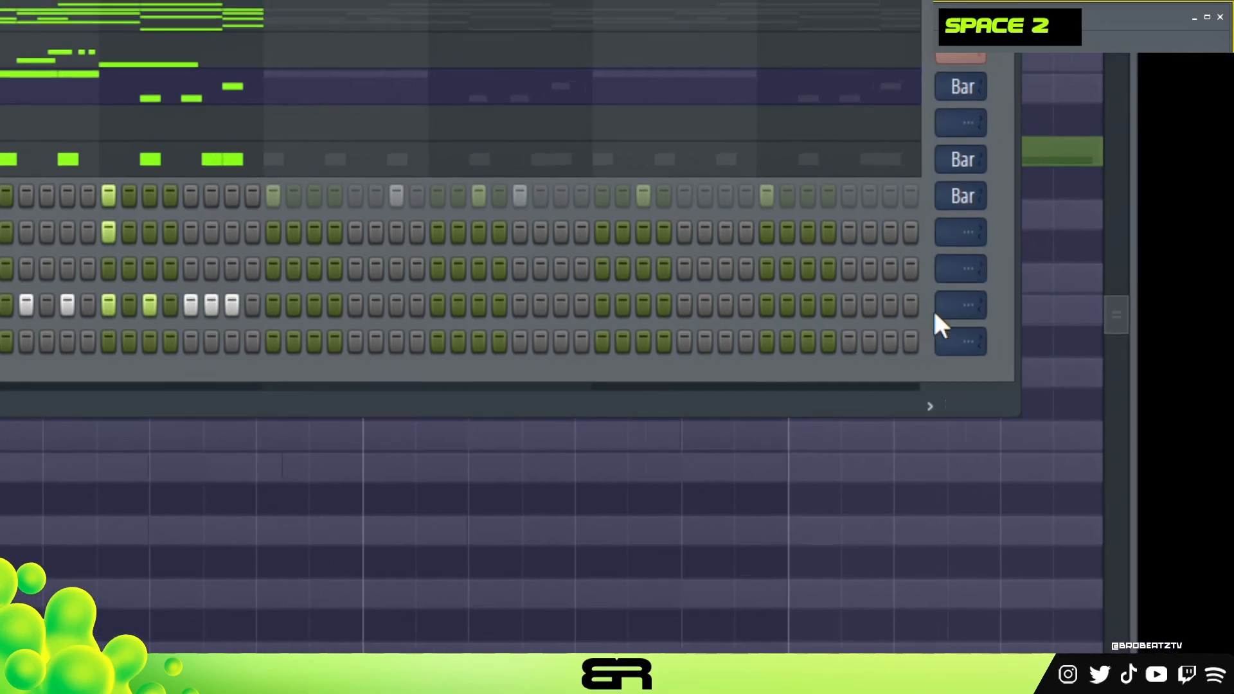
{"action": "scroll", "coordinate": [889, 311], "scroll_direction": "down", "scroll_amount": 2}
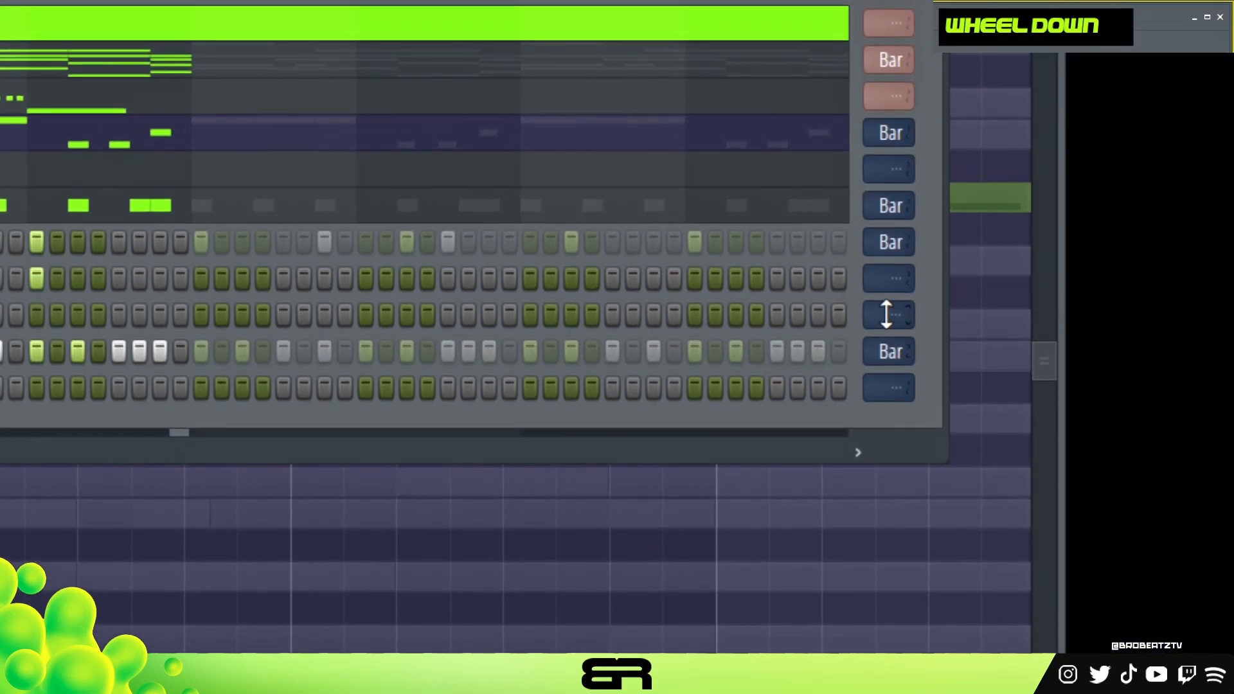
Mute LARGE SOUND and COMPLIMENT and play the drums with the 808s to check the groove.
{"action": "key", "text": "space"}
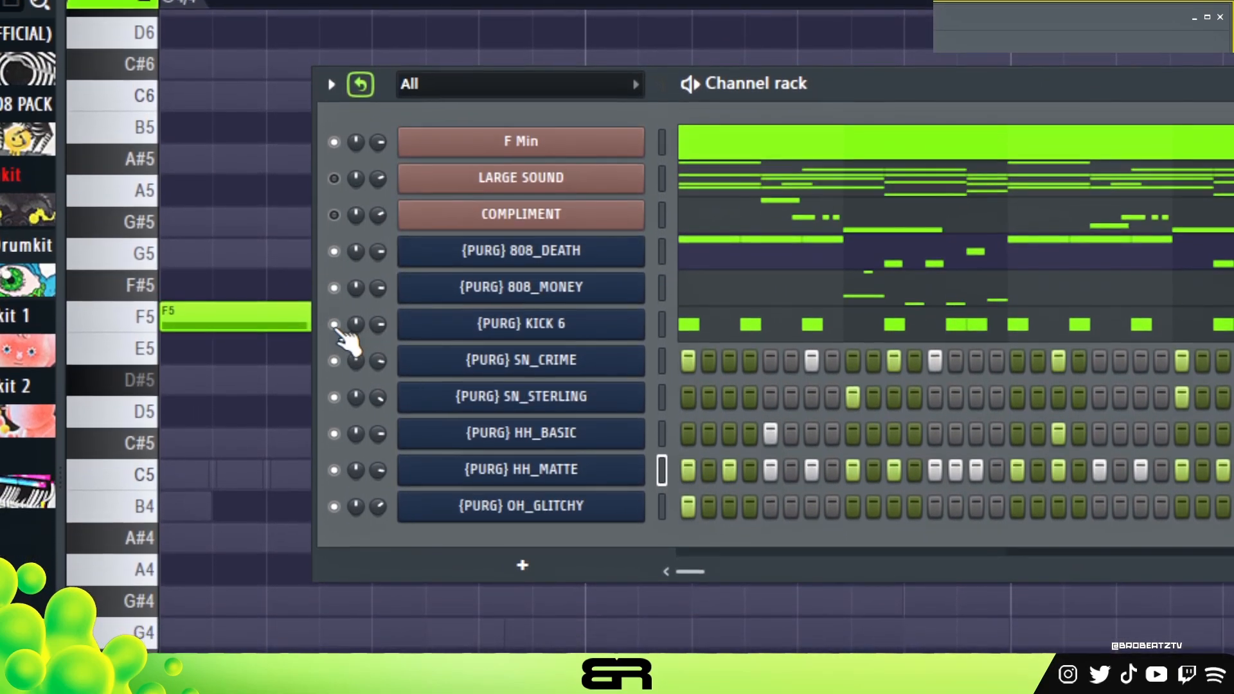
{"action": "key", "text": "space"}
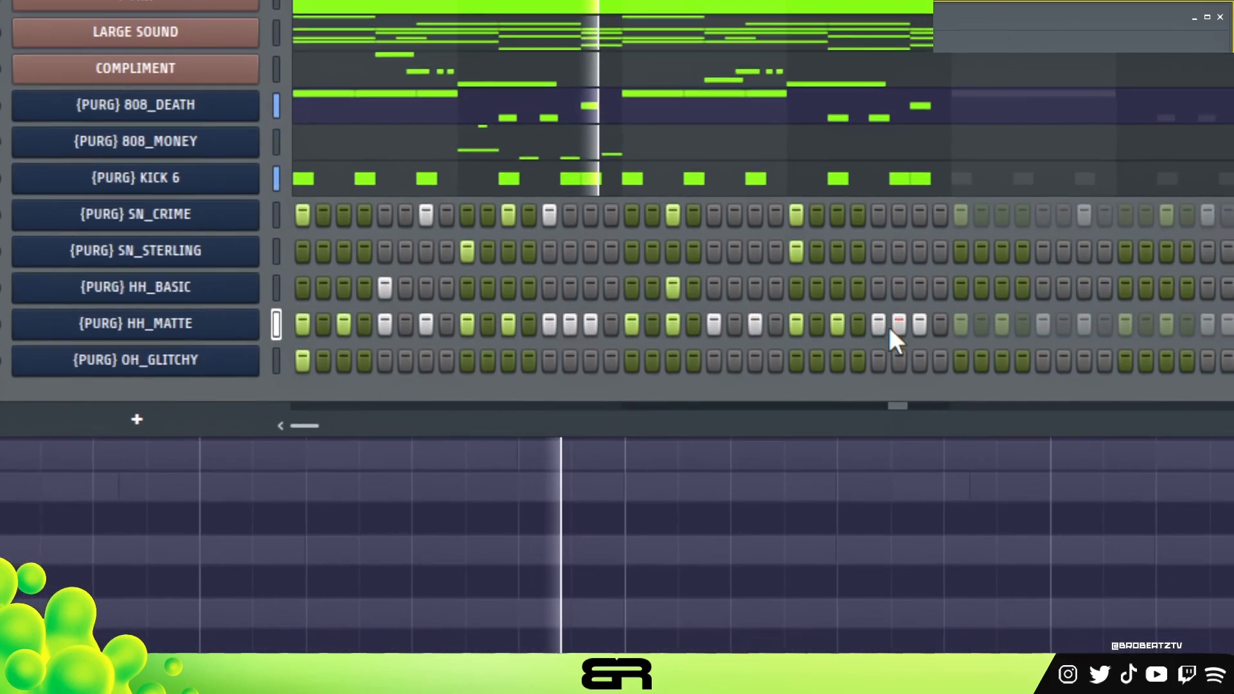
{"action": "key", "text": "space"}
{"action": "key", "text": "space"}
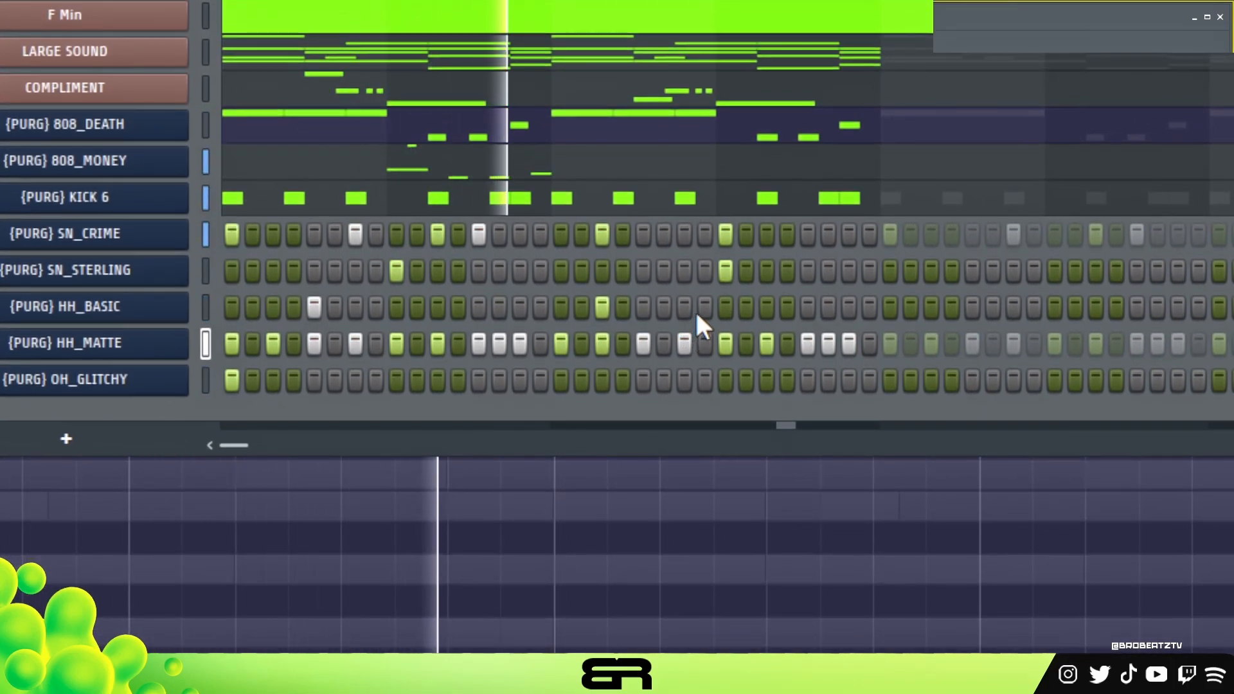
{"action": "key", "text": "space"}
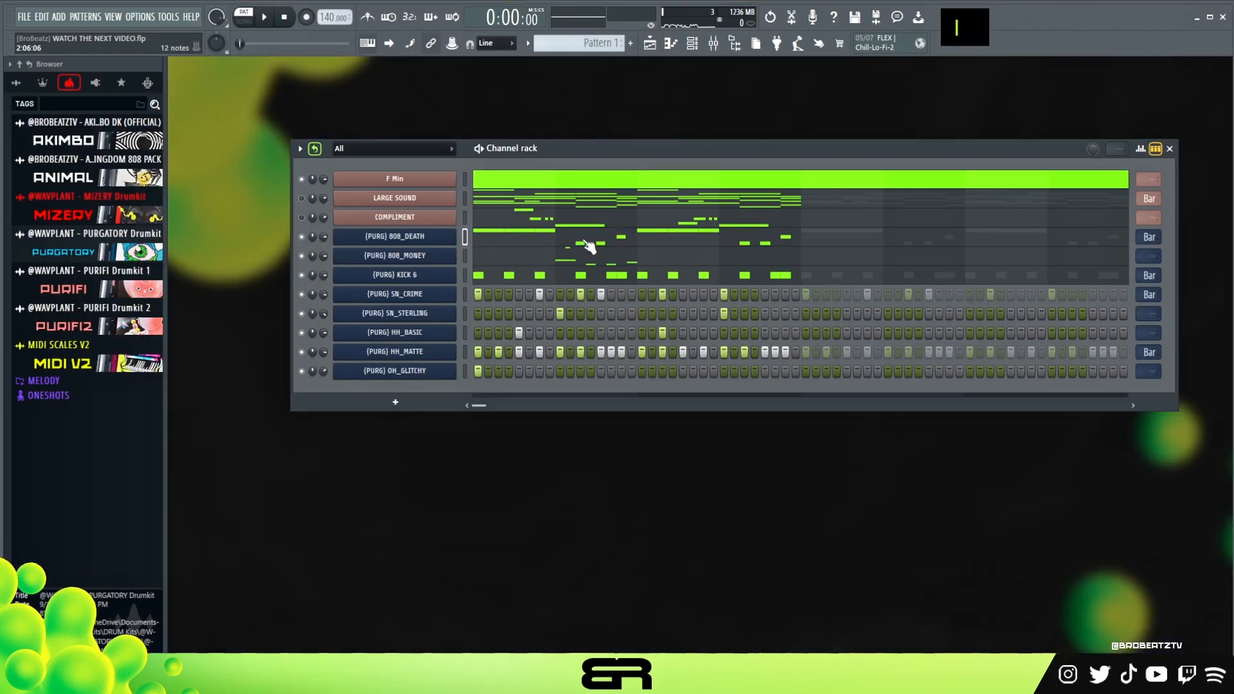
Examine the 808_MONEY notes in the piano roll across bars 2 to 5.
{"action": "left_click", "coordinate": [609, 261]}
{"action": "scroll", "coordinate": [604, 263], "scroll_direction": "down", "scroll_amount": 5}
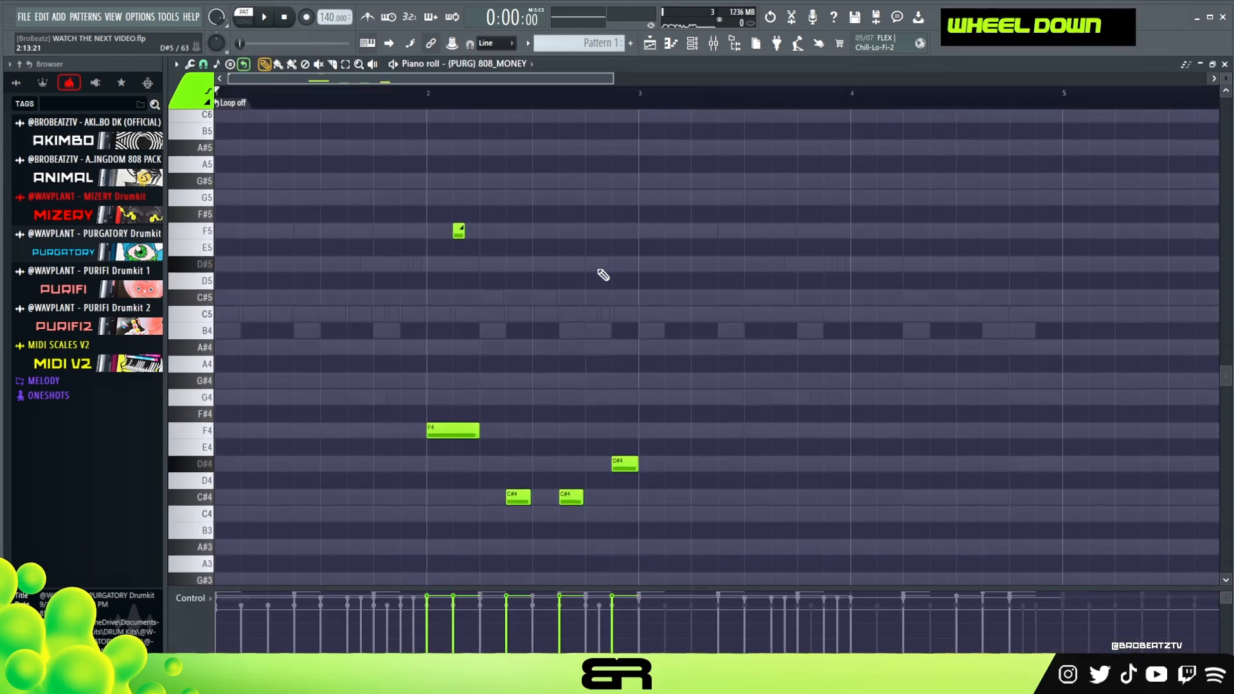
{"action": "left_click_drag", "start_coordinate": [508, 110], "coordinate": [611, 118]}
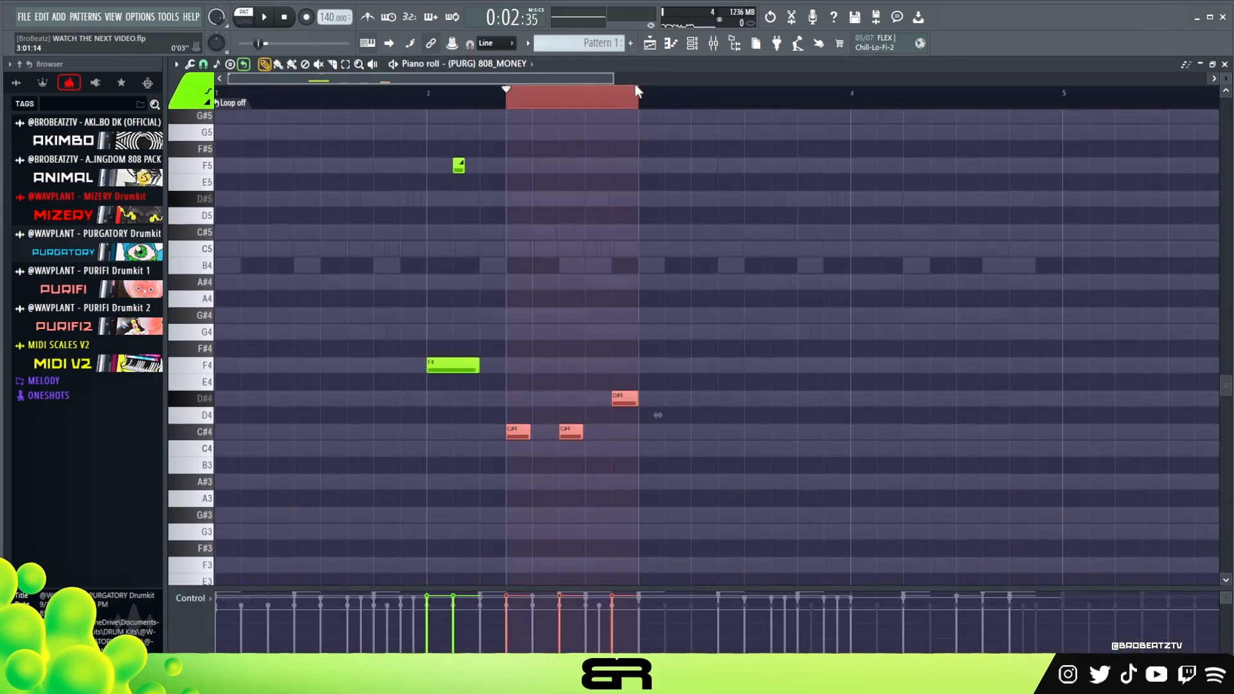
{"action": "double_click", "coordinate": [649, 106]}
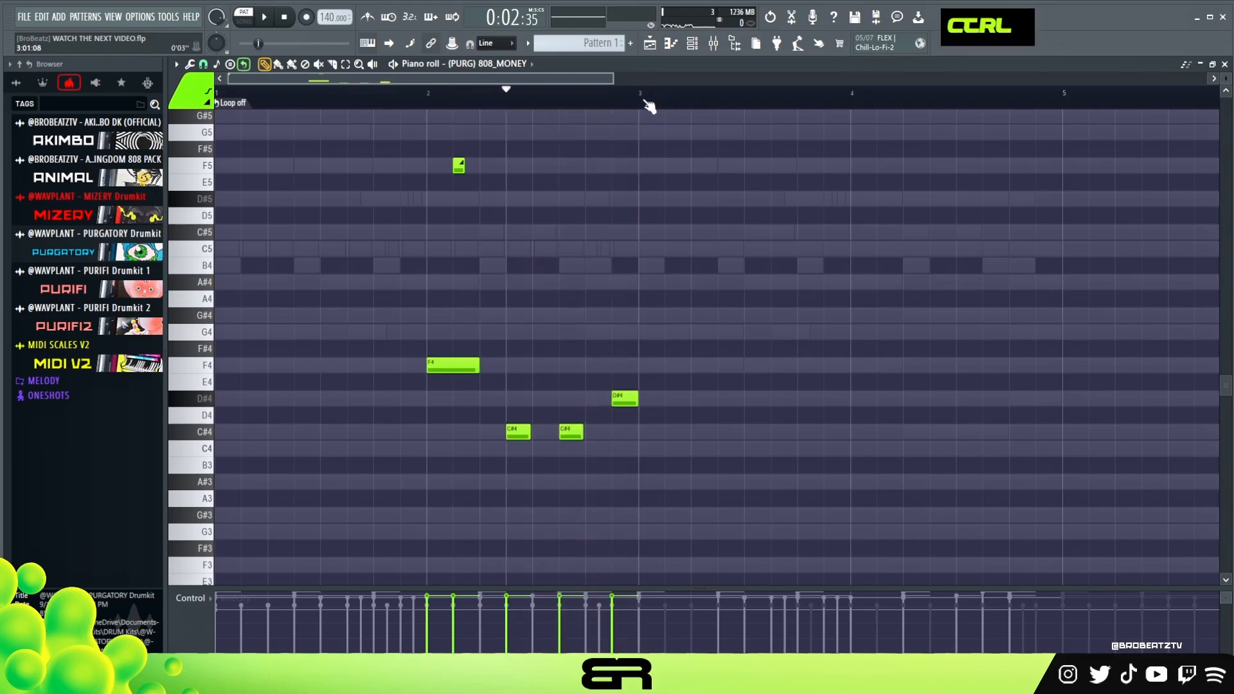
{"action": "left_click", "coordinate": [182, 128], "text": "ctrl"}
{"action": "right_click", "coordinate": [726, 275]}
{"action": "left_click_drag", "start_coordinate": [1054, 116], "coordinate": [645, 133], "text": "ctrl"}
{"action": "double_click", "coordinate": [978, 103]}
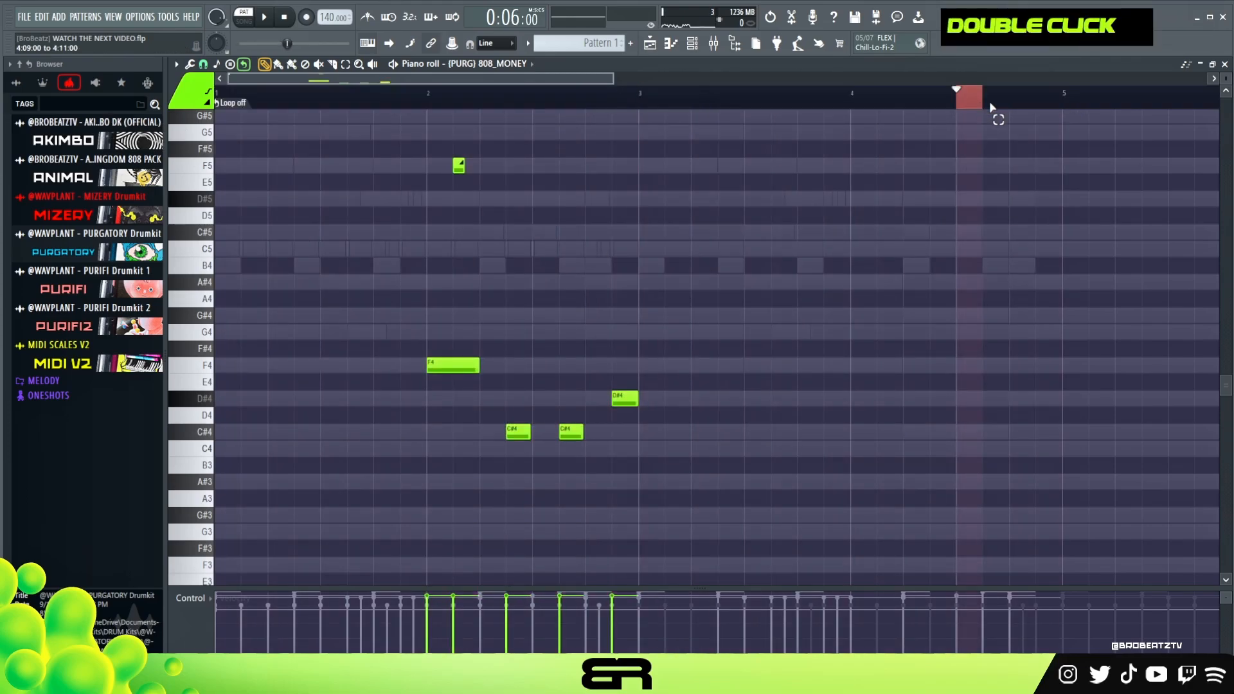
{"action": "left_click", "coordinate": [692, 44]}
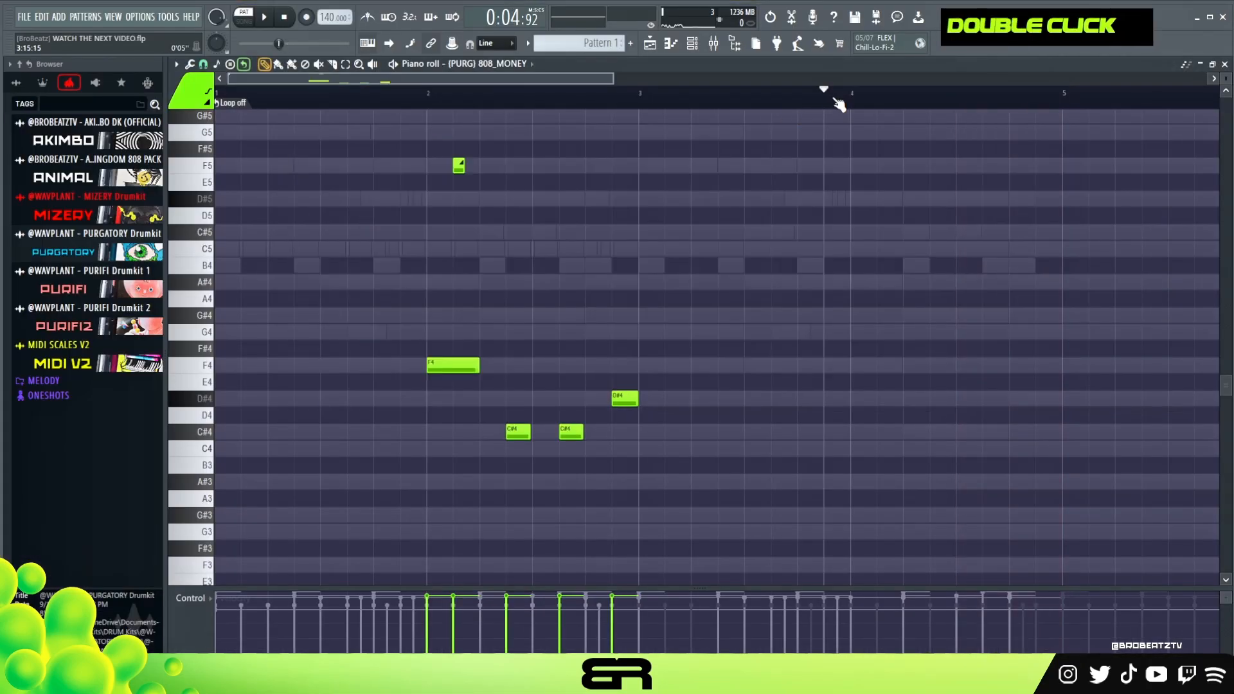
Add the EQUO equalizer to slot 2 of the Master mixer track, after Fruity Soft Clipper.
{"action": "left_click", "coordinate": [692, 45]}
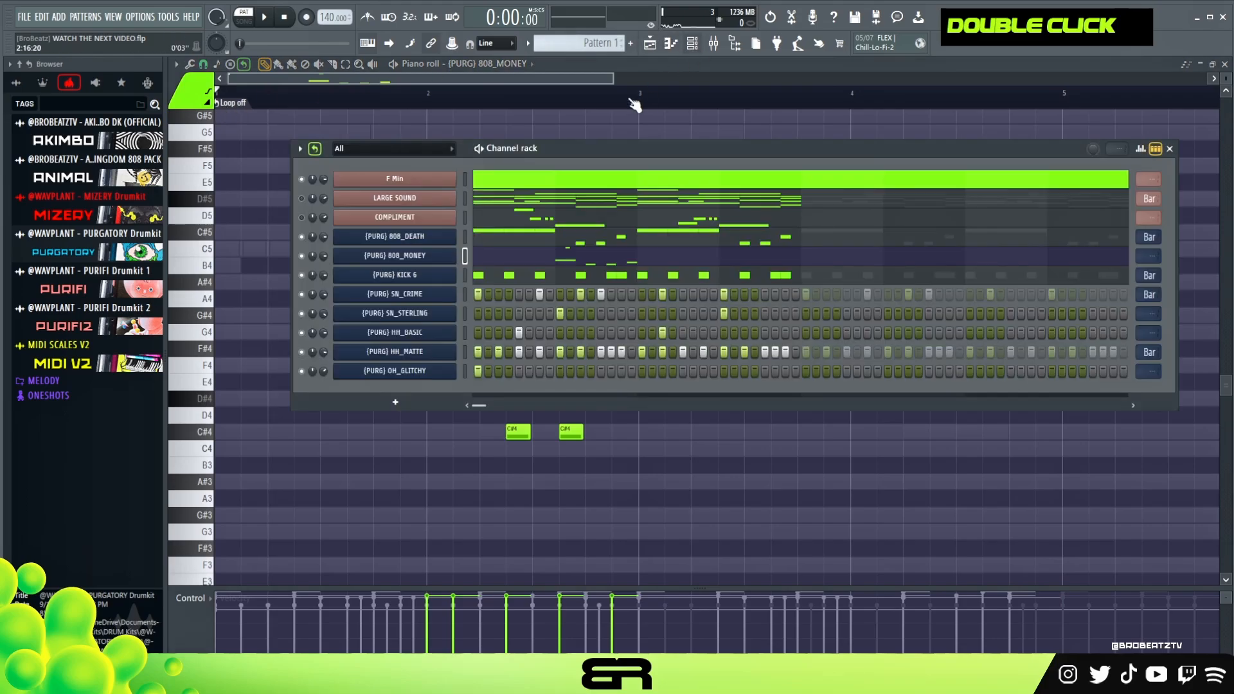
{"action": "left_click_drag", "start_coordinate": [582, 146], "coordinate": [557, 145]}
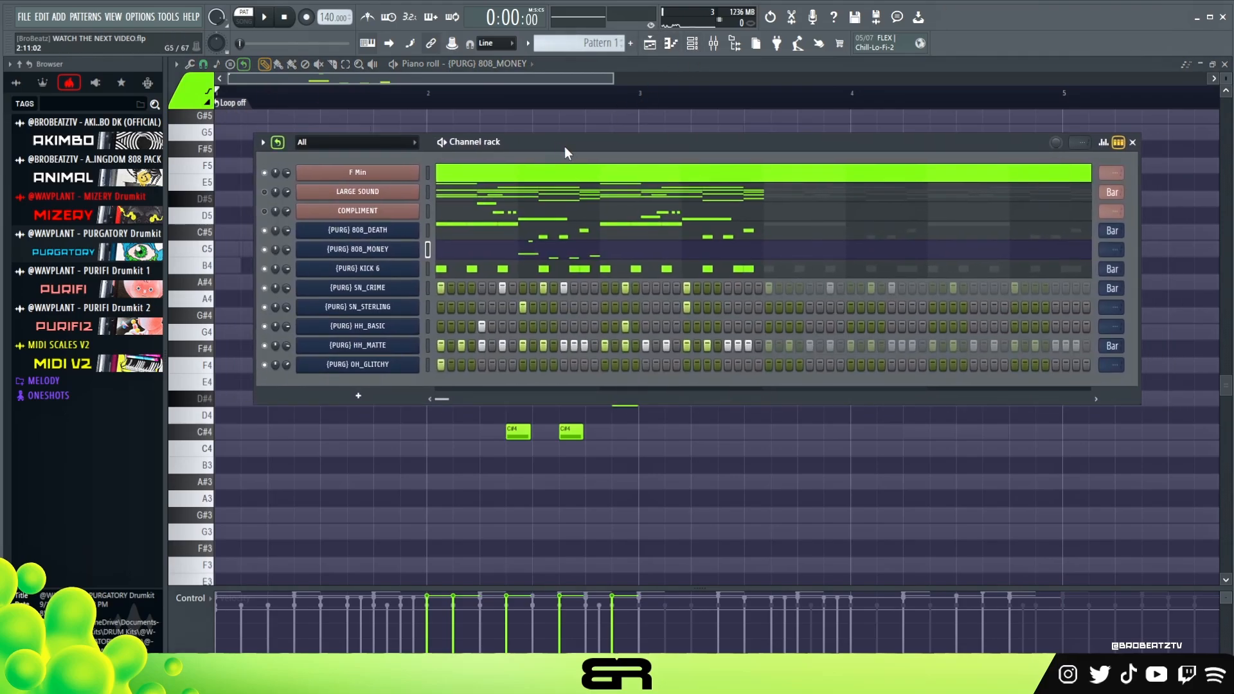
{"action": "left_click", "coordinate": [713, 43]}
{"action": "left_click_drag", "start_coordinate": [835, 92], "coordinate": [854, 115]}
{"action": "left_click", "coordinate": [1031, 169]}
{"action": "mouse_move", "coordinate": [1060, 186]}
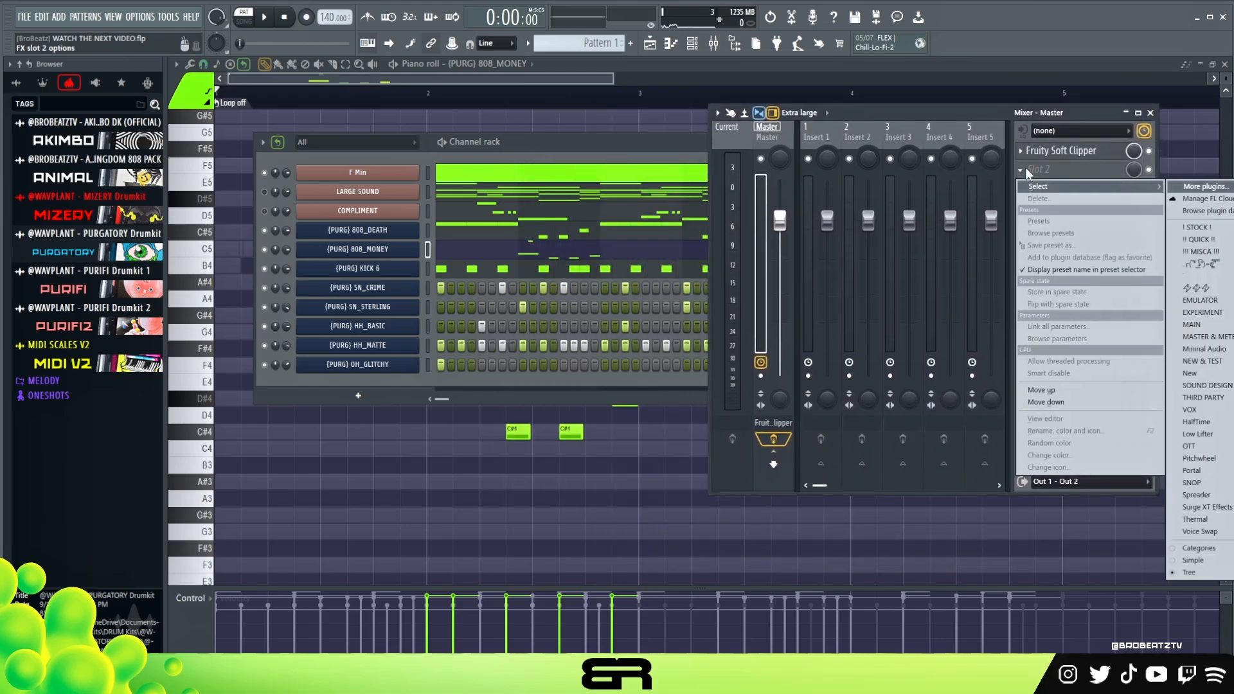
{"action": "left_click", "coordinate": [1197, 264]}
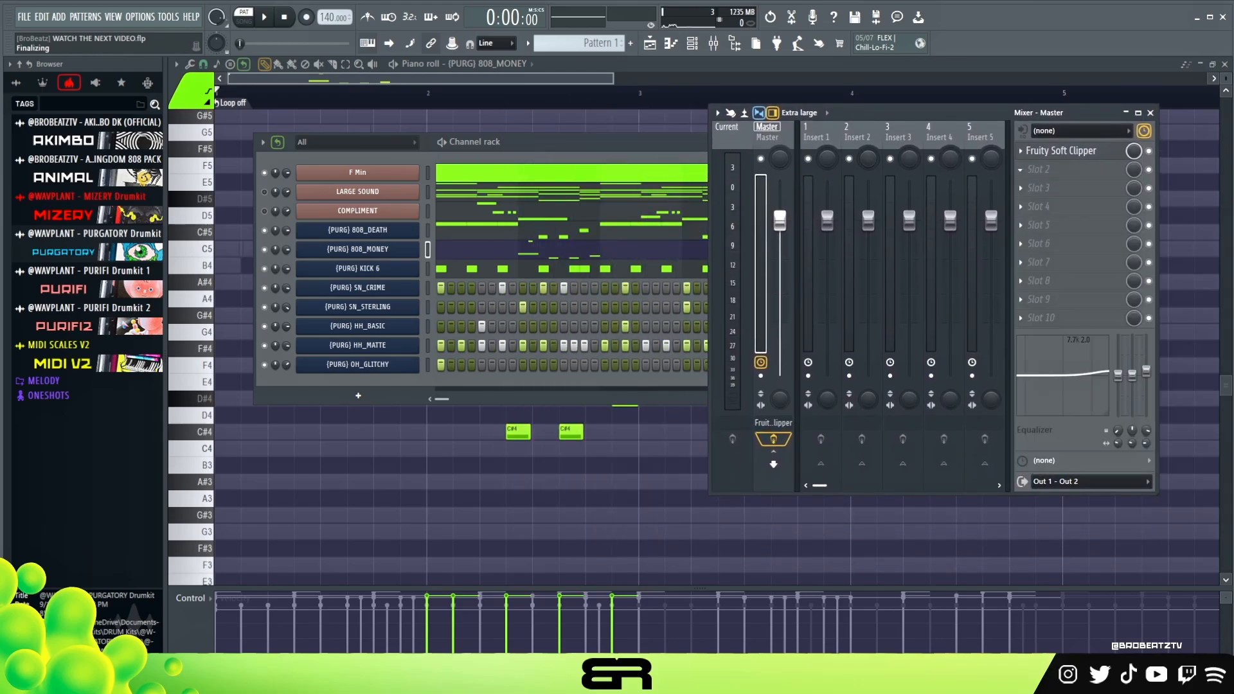
{"action": "left_click_drag", "start_coordinate": [450, 174], "coordinate": [845, 299]}
Unmute LARGE SOUND and COMPLIMENT and play the full loop with the EQUO spectrum in view.
{"action": "key", "text": "space"}
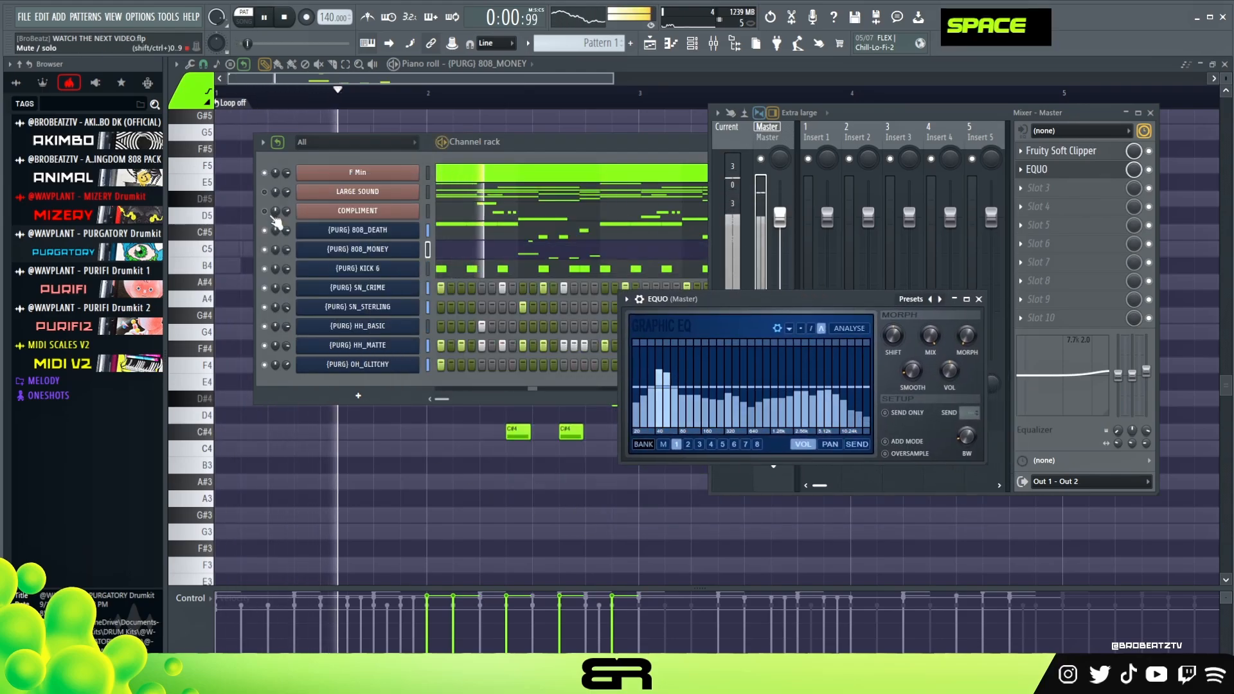
{"action": "left_click", "coordinate": [277, 225]}
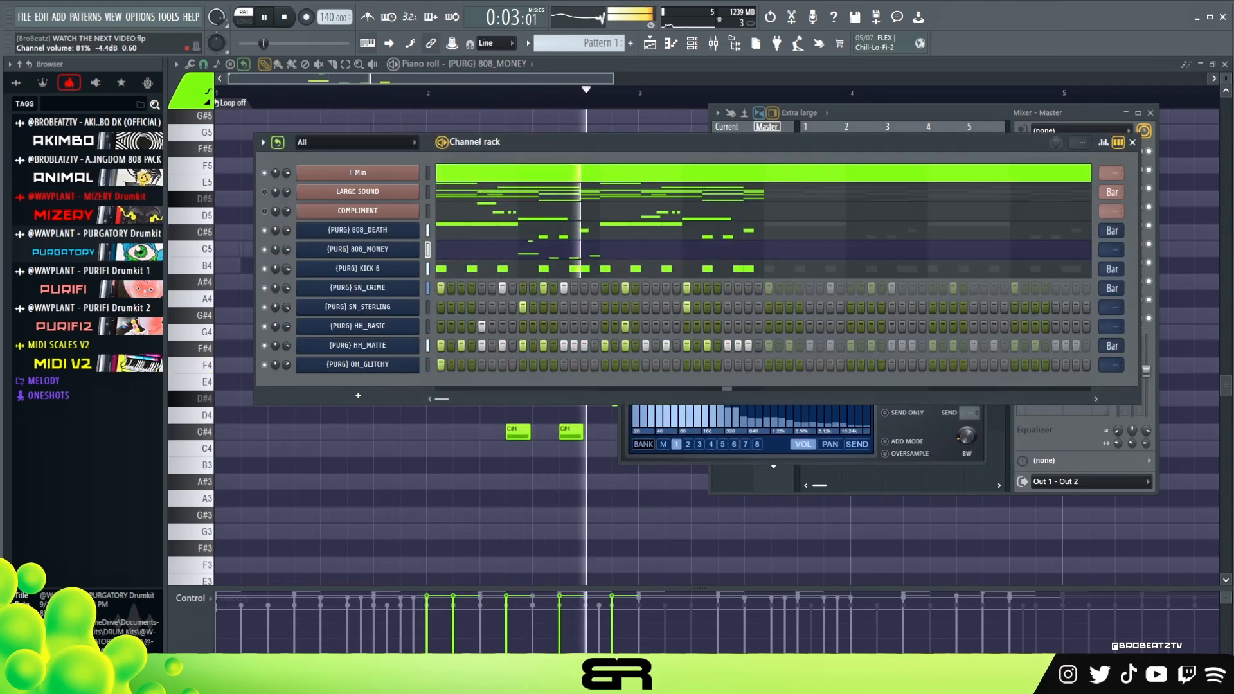
{"action": "key", "text": "space"}
{"action": "key", "text": "space"}
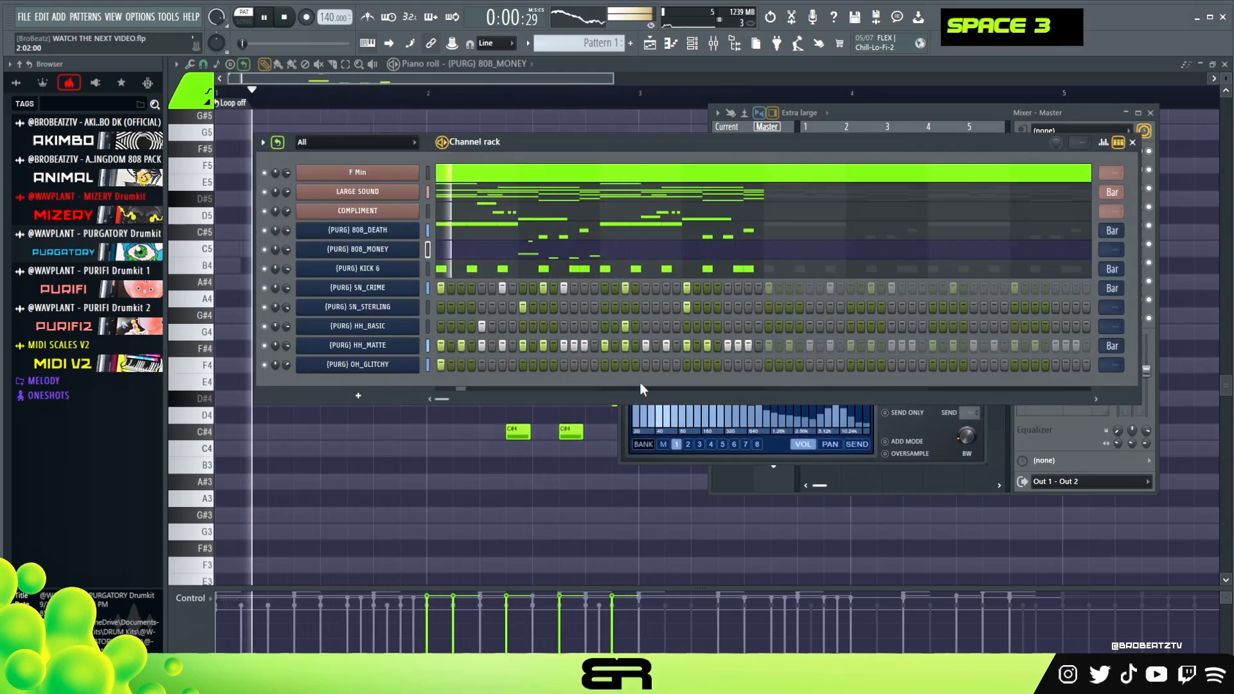
{"action": "left_click", "coordinate": [877, 464]}
{"action": "left_click_drag", "start_coordinate": [771, 292], "coordinate": [403, 117]}
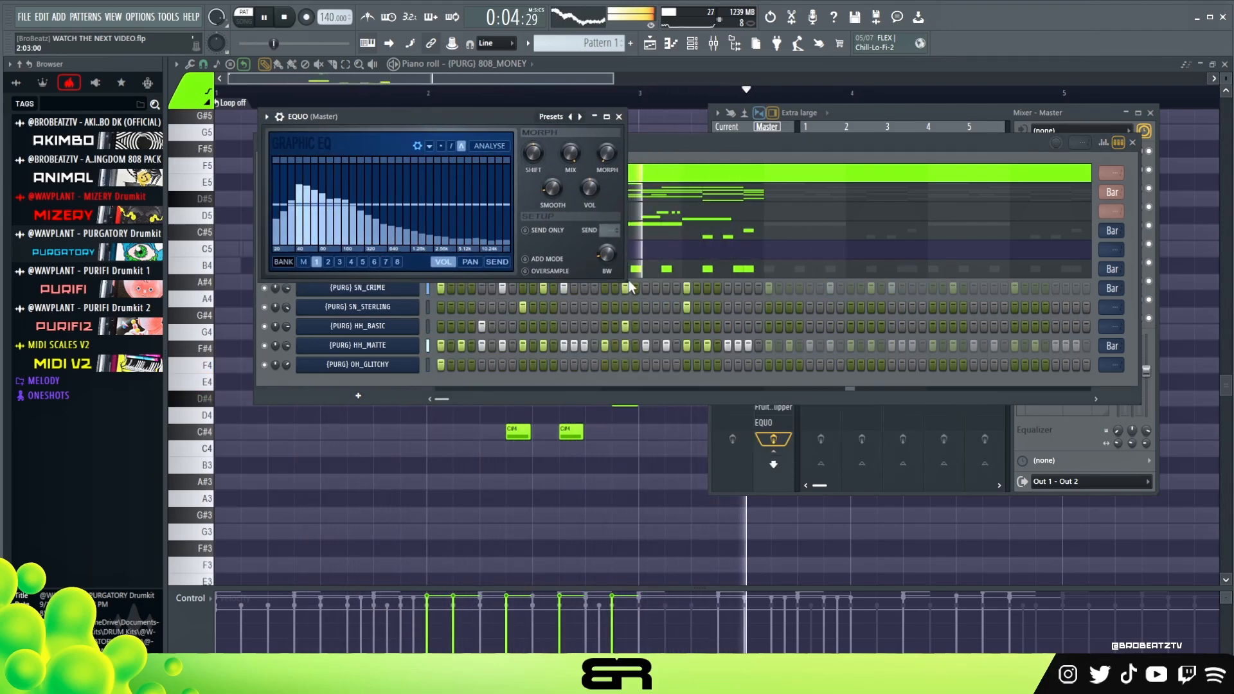
Stop playback and set the loops of SN_STERLING and HH_BASIC to Bar.
{"action": "key", "text": "space"}
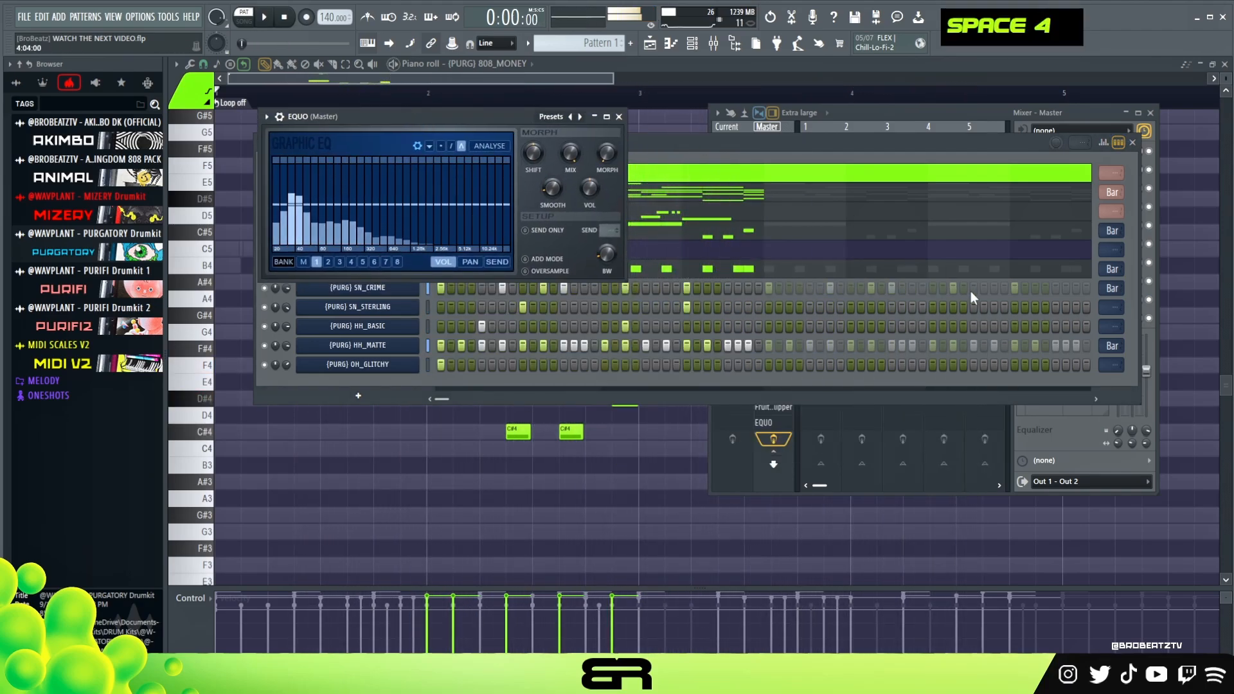
{"action": "scroll", "coordinate": [1102, 307], "scroll_direction": "down", "scroll_amount": 1}
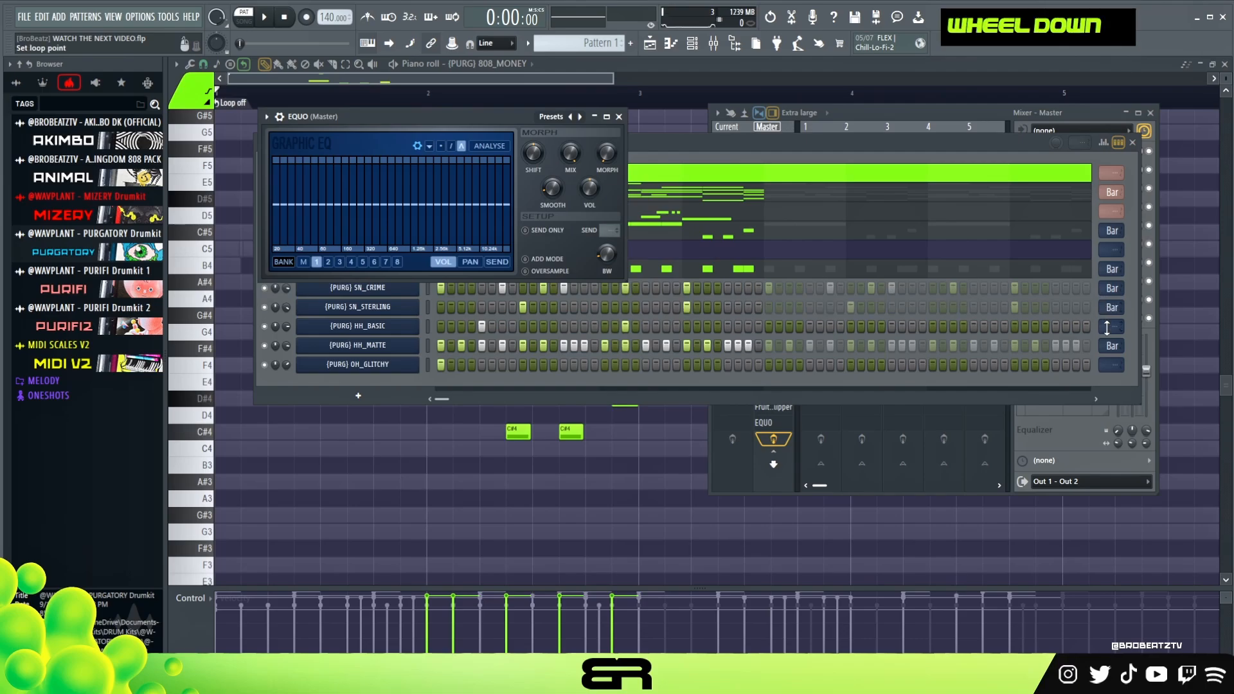
Play the loop, enlarge the EQUO window and gently raise the upper-mid and high bands of the Master.
{"action": "key", "text": "space"}
{"action": "mouse_move", "coordinate": [624, 280]}
{"action": "left_mouse_down"}
{"action": "mouse_move", "coordinate": [804, 425]}
{"action": "mouse_move", "coordinate": [922, 488]}
{"action": "left_mouse_up"}
{"action": "double_click", "coordinate": [782, 271]}
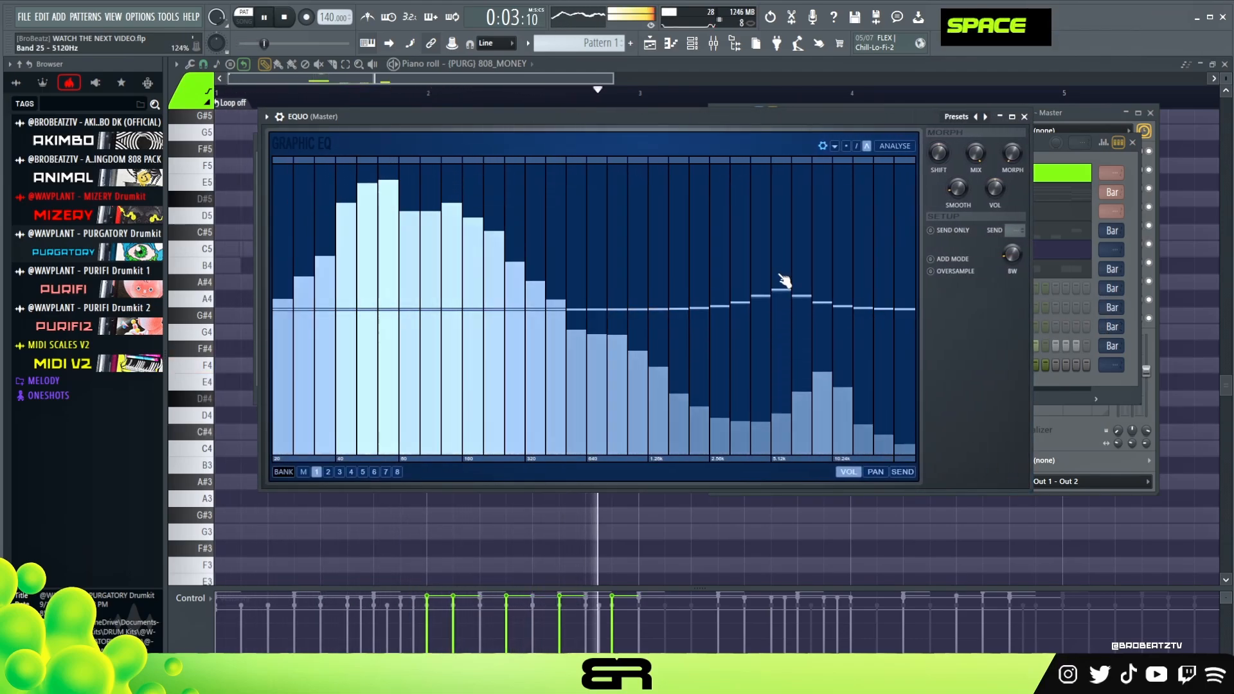
{"action": "mouse_move", "coordinate": [789, 298]}
{"action": "left_mouse_down"}
{"action": "mouse_move", "coordinate": [816, 299]}
{"action": "mouse_move", "coordinate": [721, 305]}
{"action": "left_mouse_up"}
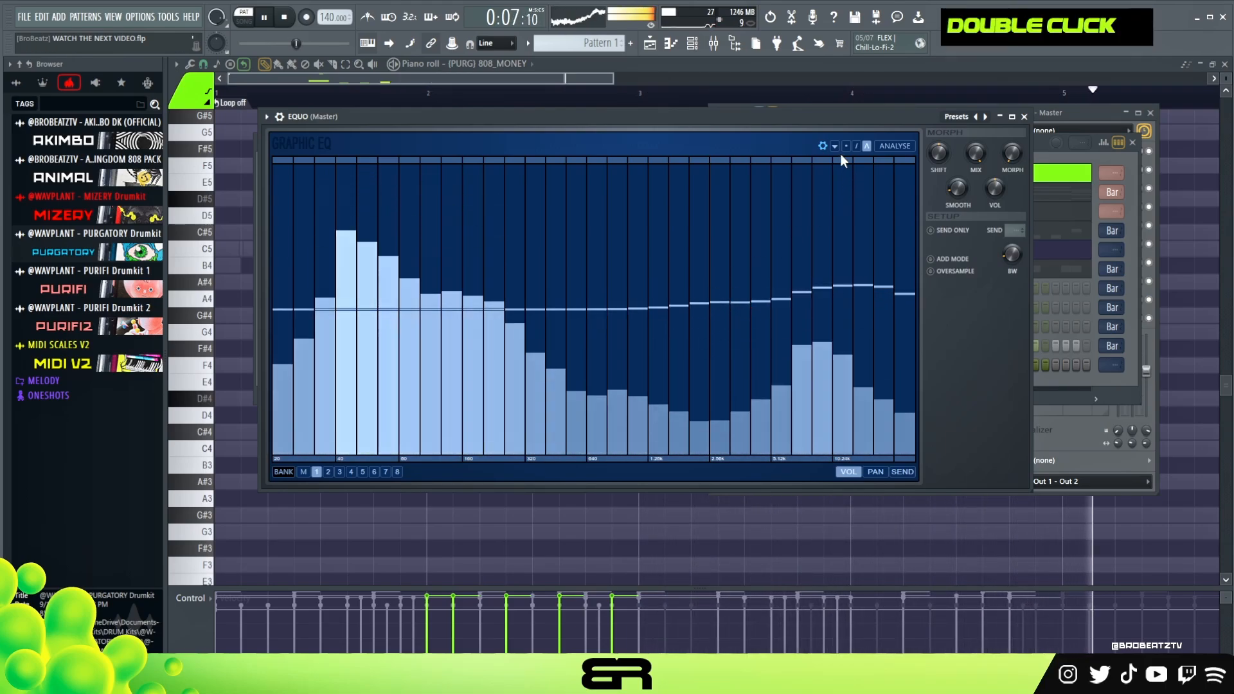
Switch EQUO to line drawing, sweep the mid bands while listening, and cut the bands from 806 to 1280 Hz.
{"action": "left_click", "coordinate": [856, 146]}
{"action": "left_click_drag", "start_coordinate": [679, 206], "coordinate": [740, 206]}
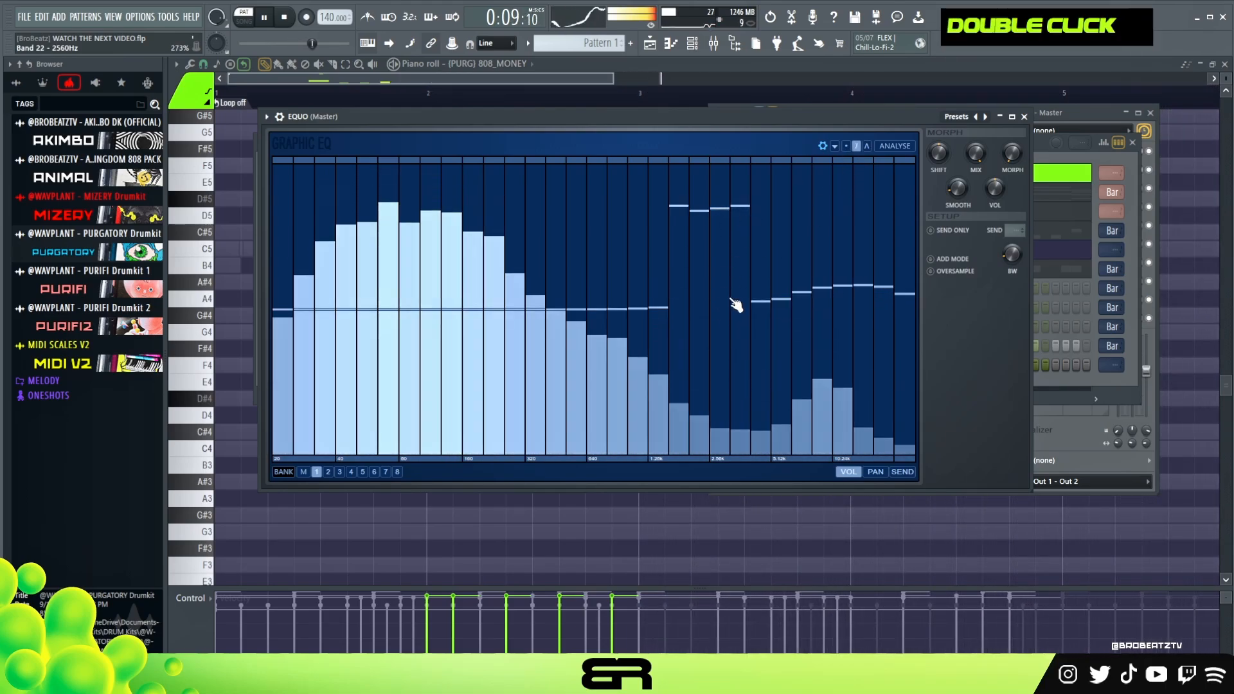
{"action": "left_click_drag", "start_coordinate": [697, 308], "coordinate": [643, 323]}
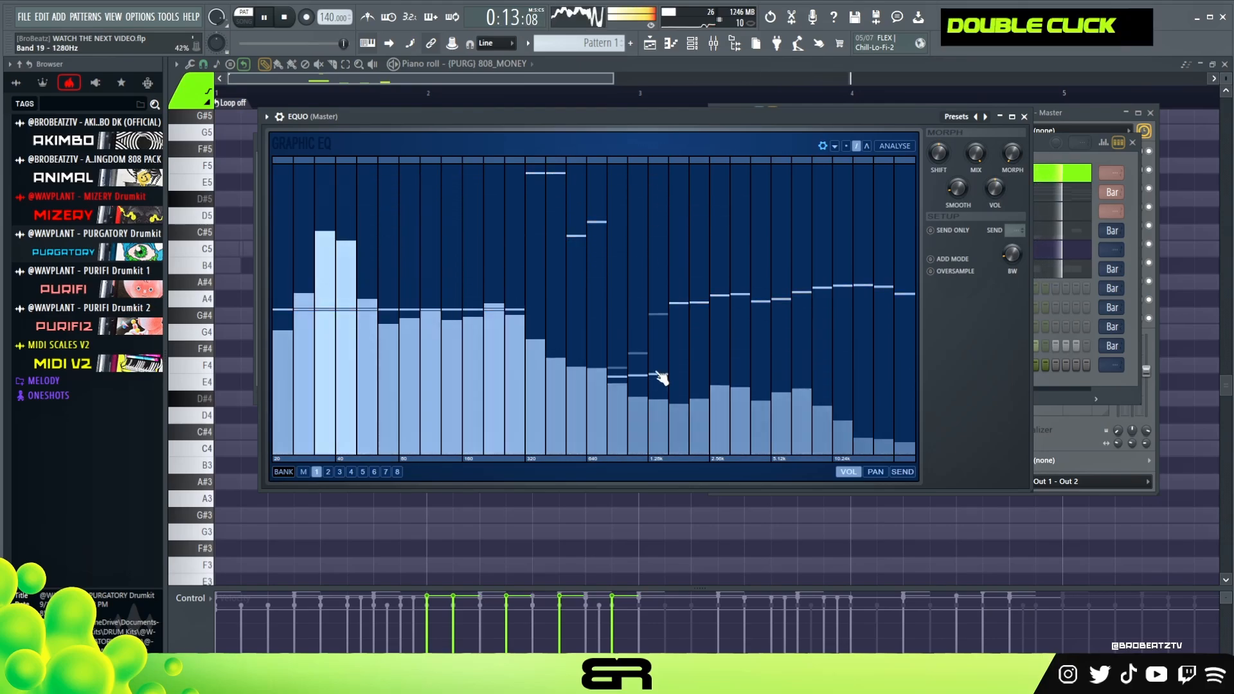
{"action": "left_click_drag", "start_coordinate": [576, 312], "coordinate": [564, 315]}
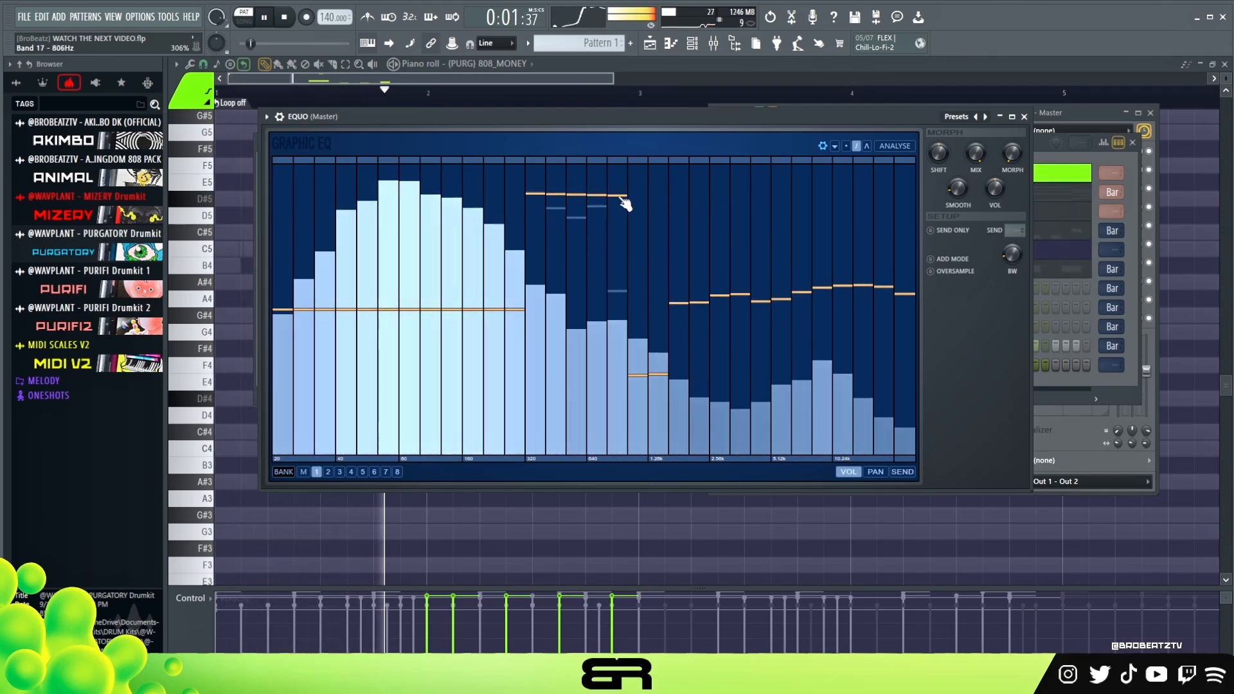
{"action": "left_click_drag", "start_coordinate": [618, 356], "coordinate": [591, 353]}
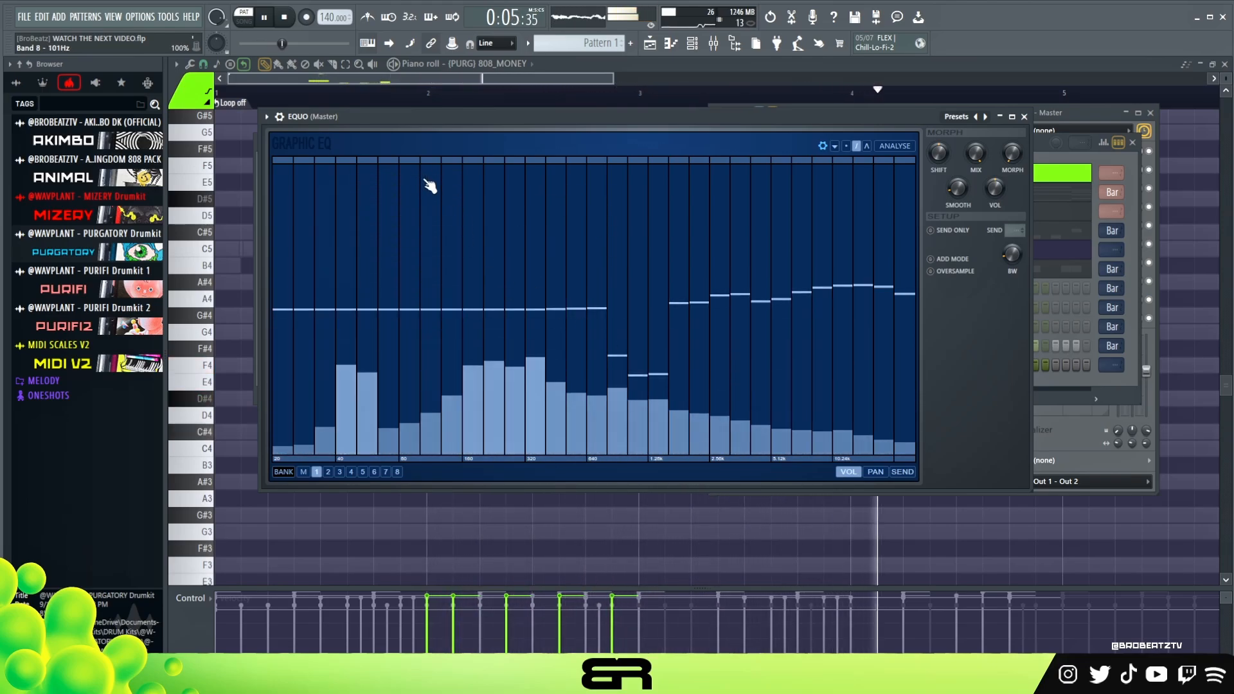
Sweep the EQUO low-mid bands while listening and cut the bands from 101 to 160 Hz.
{"action": "left_click_drag", "start_coordinate": [434, 340], "coordinate": [437, 384]}
{"action": "left_click", "coordinate": [450, 176]}
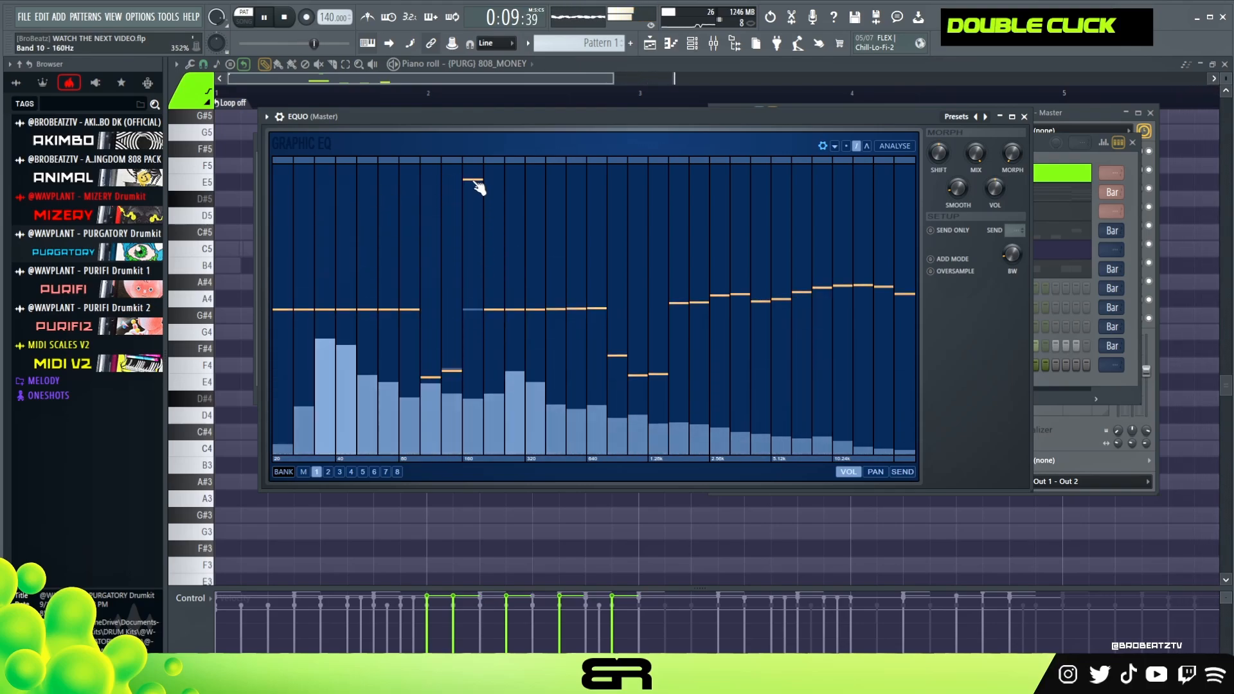
{"action": "left_click_drag", "start_coordinate": [478, 189], "coordinate": [476, 364]}
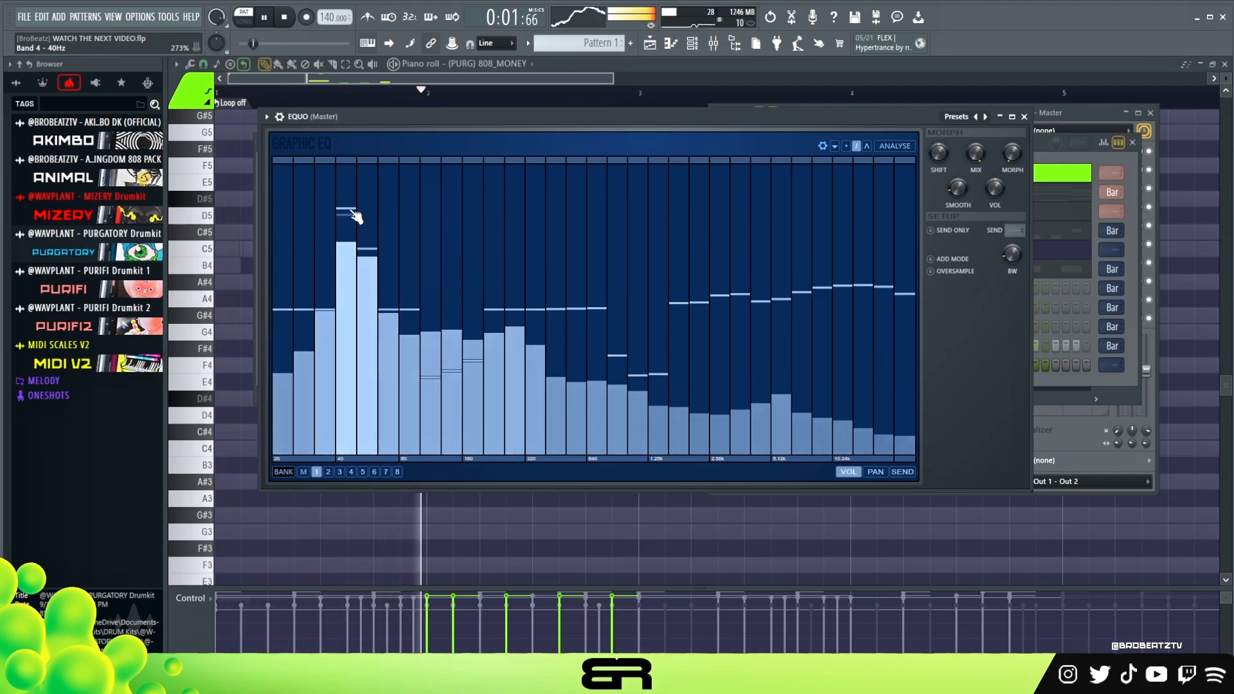
Slightly lower EQUO's two lowest bands, boost bands 3 to 5 around 40 Hz, and set the 63 Hz band to about 104%.
{"action": "left_click_drag", "start_coordinate": [356, 217], "coordinate": [347, 283]}
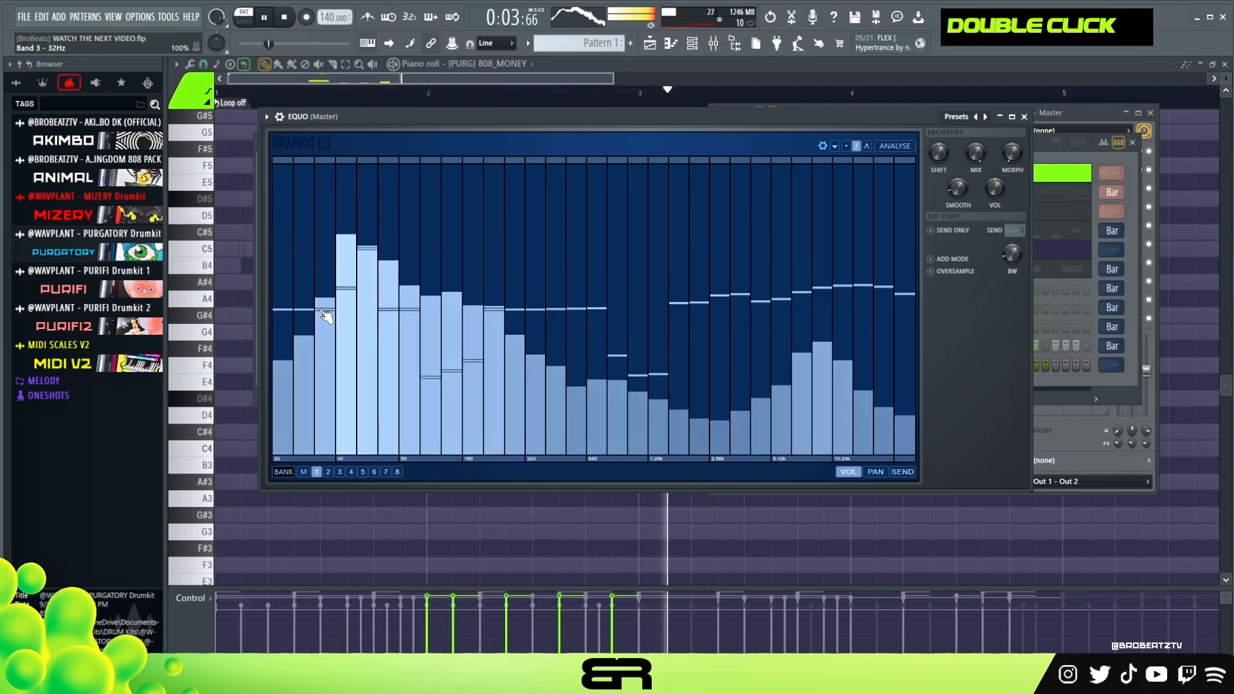
{"action": "left_click_drag", "start_coordinate": [398, 294], "coordinate": [393, 240]}
{"action": "double_click", "coordinate": [390, 288]}
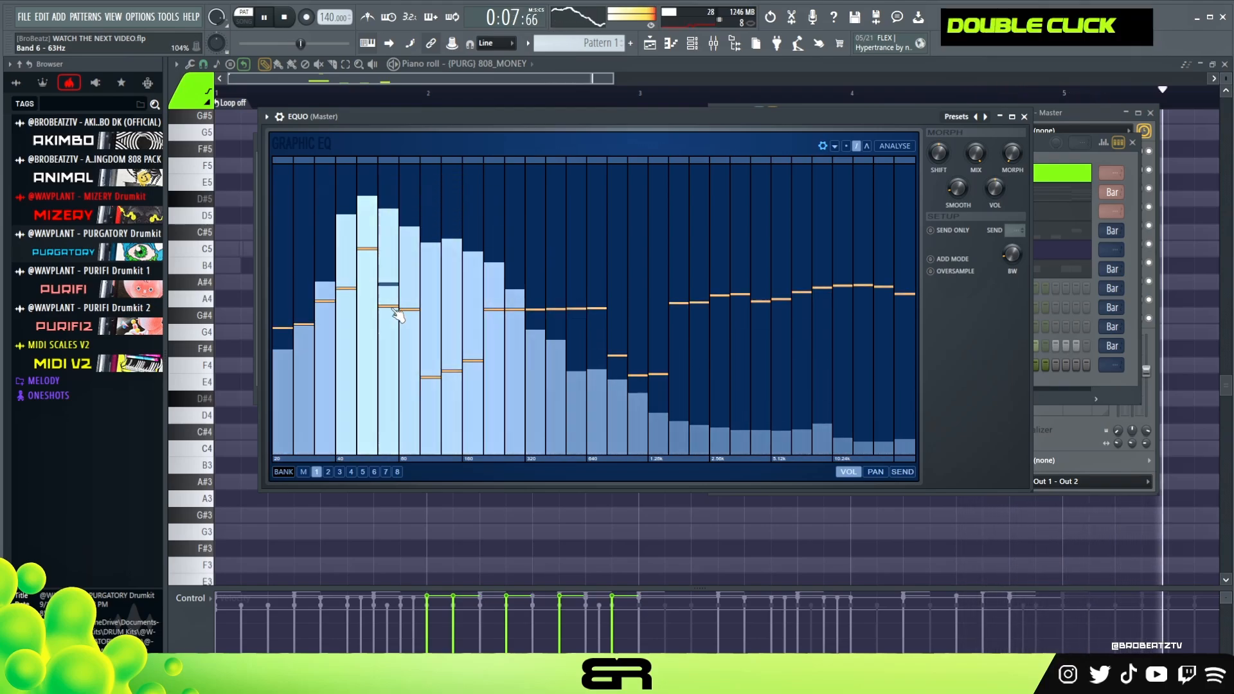
Raise EQUO's bands above 5 kHz to a gentle peak near 10 kHz and set the morph between banks to 7%.
{"action": "left_click_drag", "start_coordinate": [574, 309], "coordinate": [593, 316]}
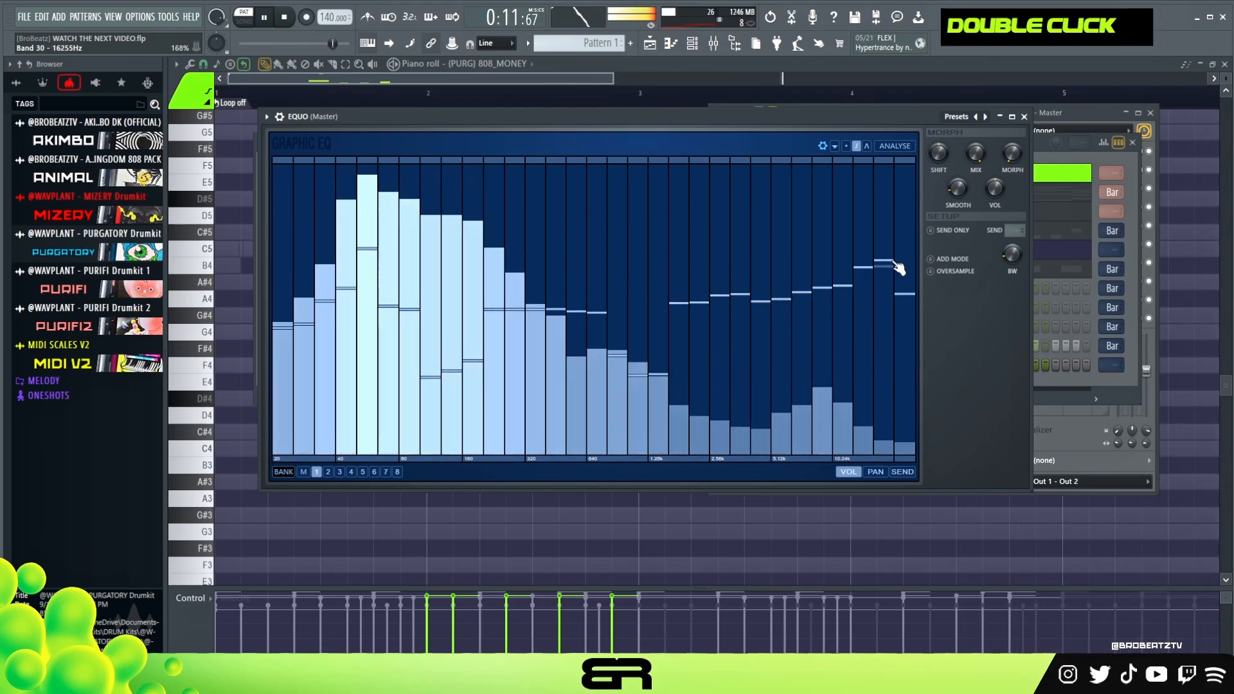
{"action": "left_click_drag", "start_coordinate": [866, 276], "coordinate": [905, 285]}
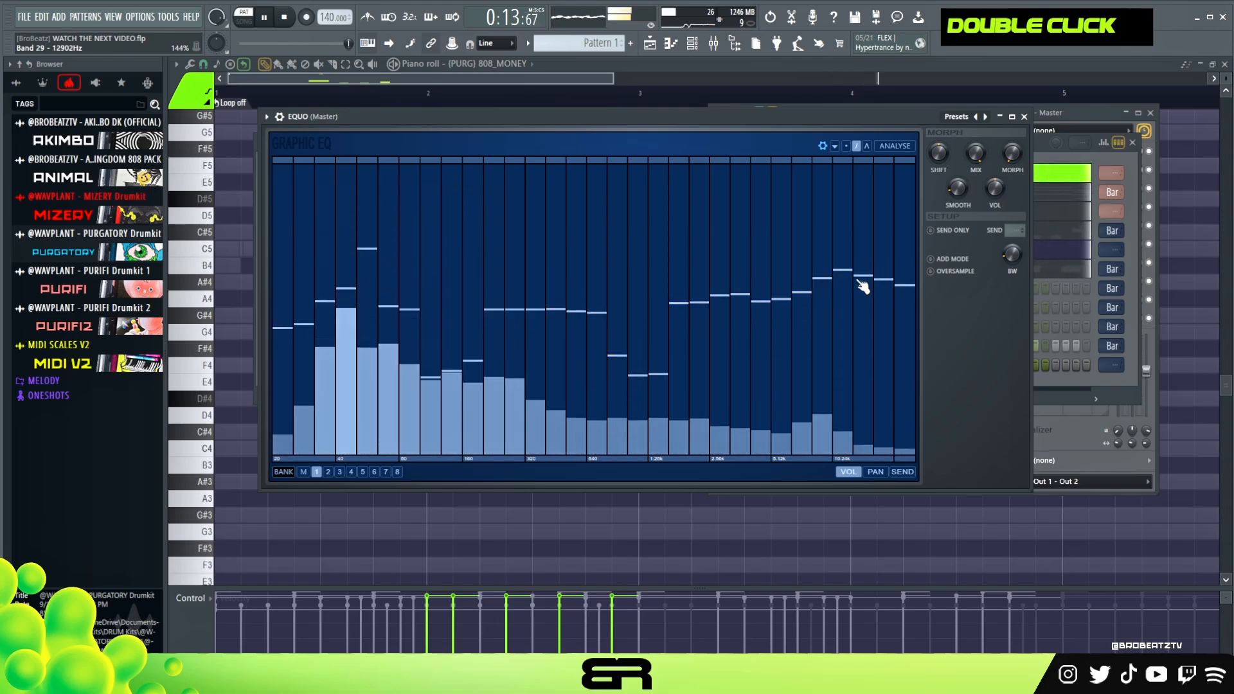
{"action": "left_click_drag", "start_coordinate": [802, 291], "coordinate": [779, 293]}
{"action": "key", "text": "space"}
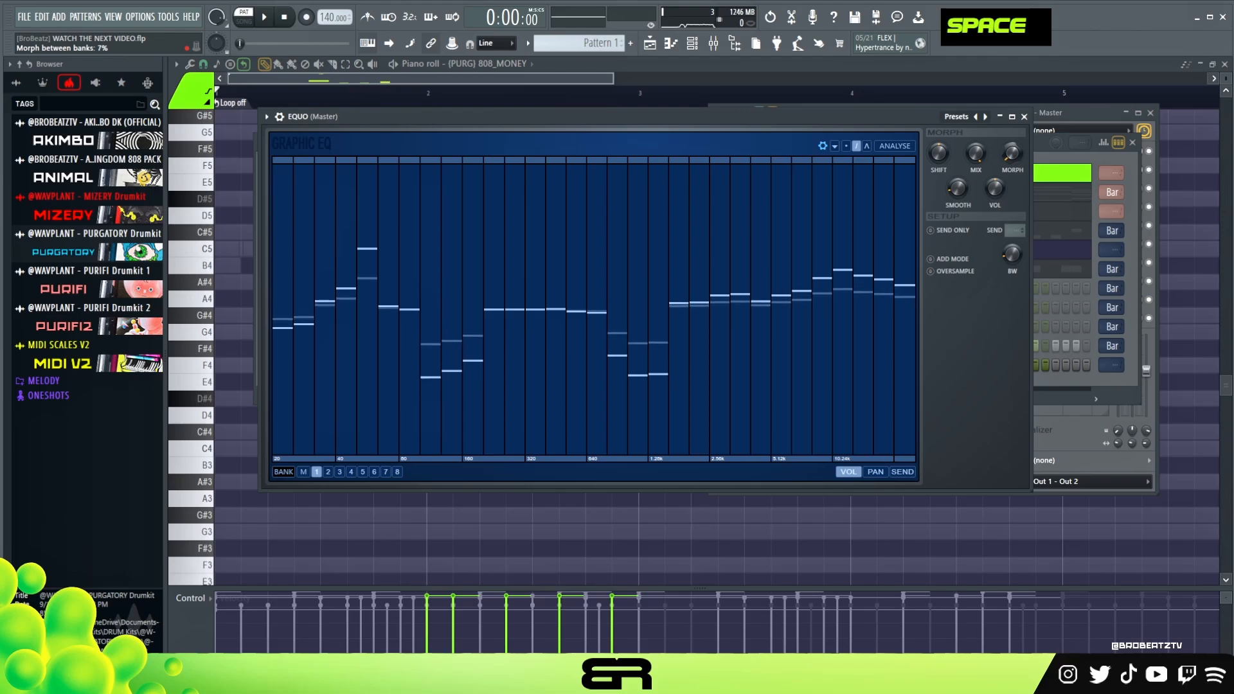
Close the EQUO window and play the loop to check the equalized mix.
{"action": "left_click", "coordinate": [1025, 117]}
{"action": "key", "text": "space"}
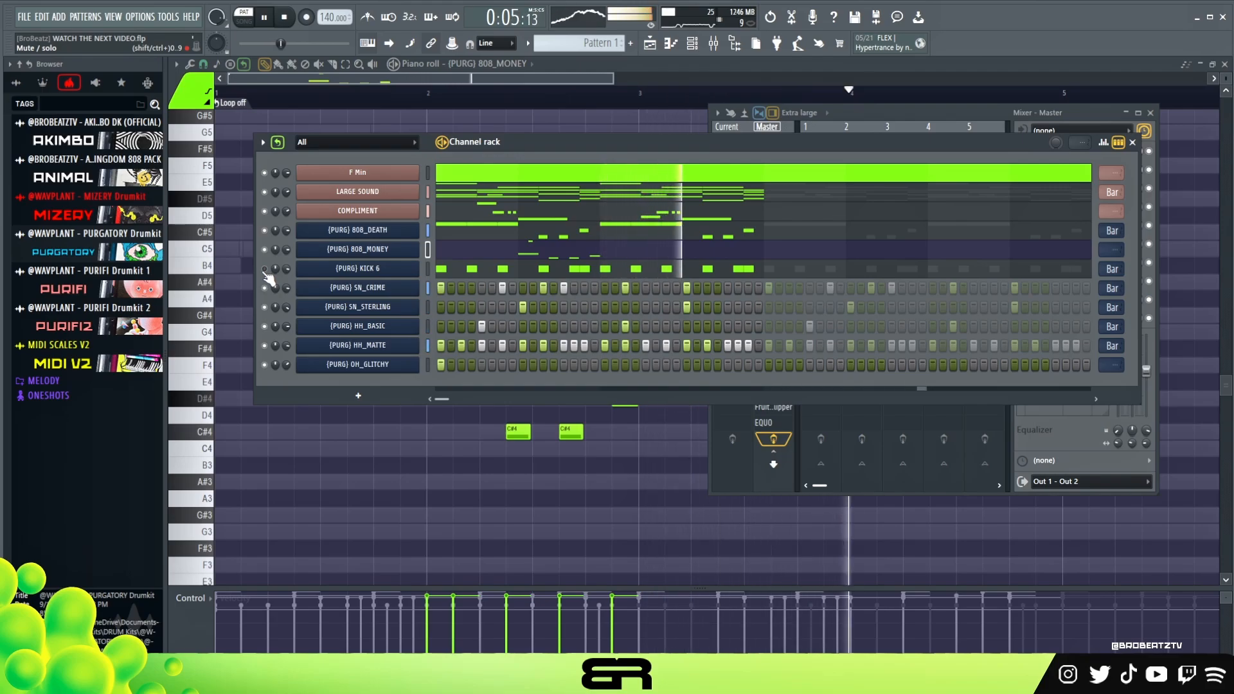
{"action": "key", "text": "space"}
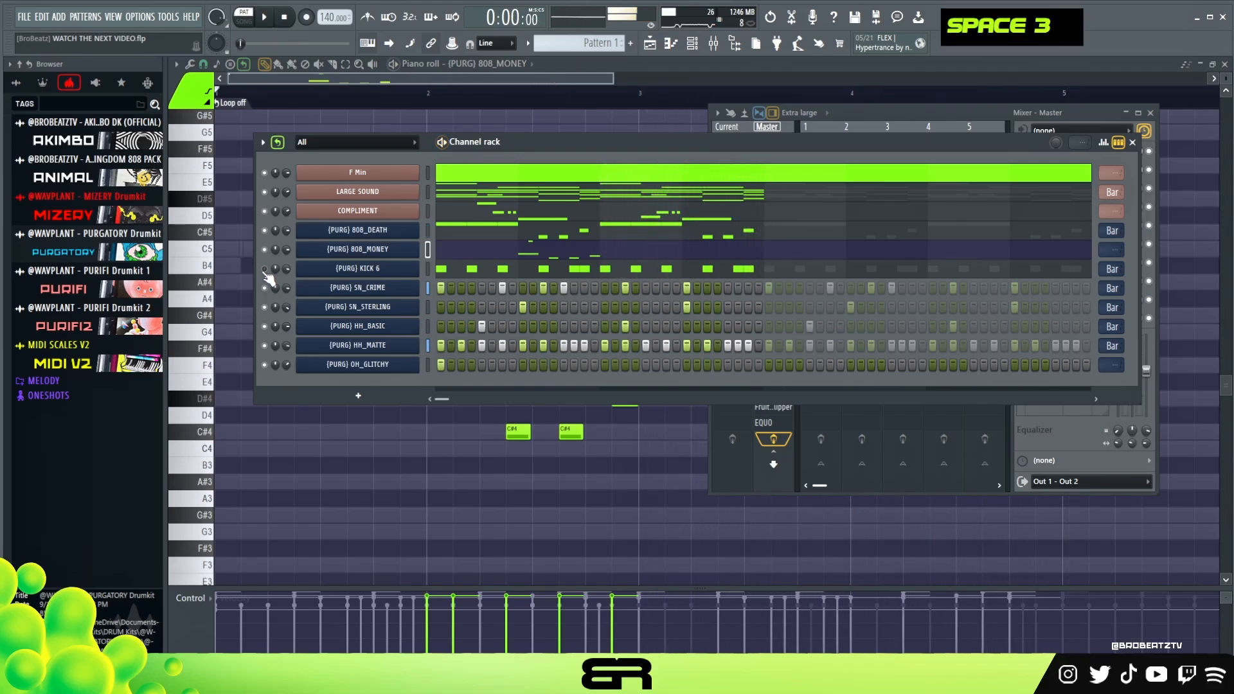